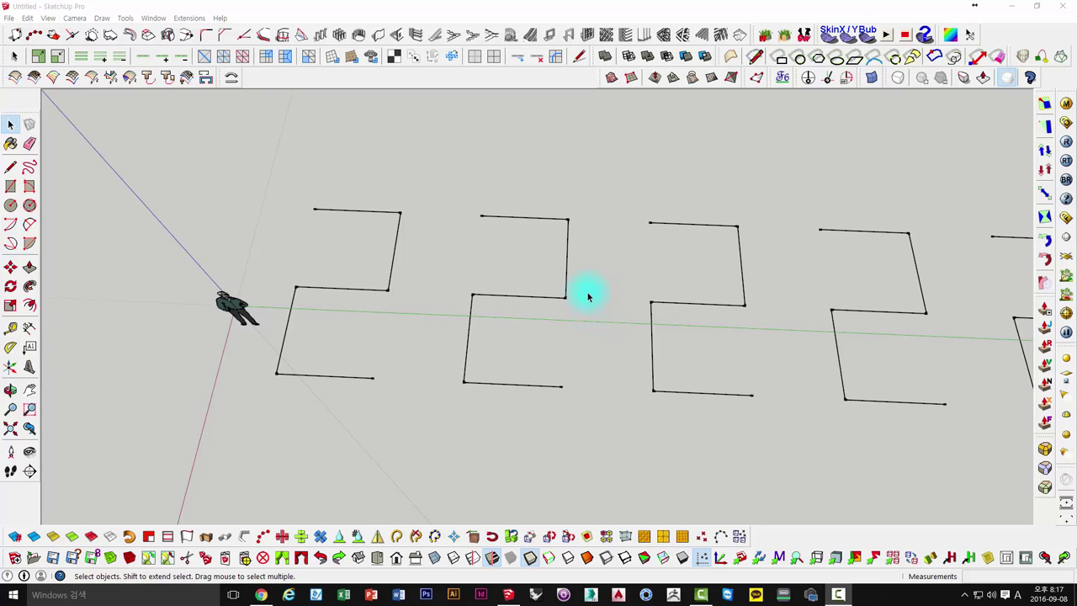
# Step: Drag the floating BZ_Toolbar palette into position while orbiting around the zigzag rows
pyautogui.moveTo(471, 217)
pyautogui.mouseDown(button='middle')
pyautogui.moveTo(427, 227)
pyautogui.moveTo(435, 212)
pyautogui.moveTo(464, 219)
pyautogui.mouseUp(button='middle')
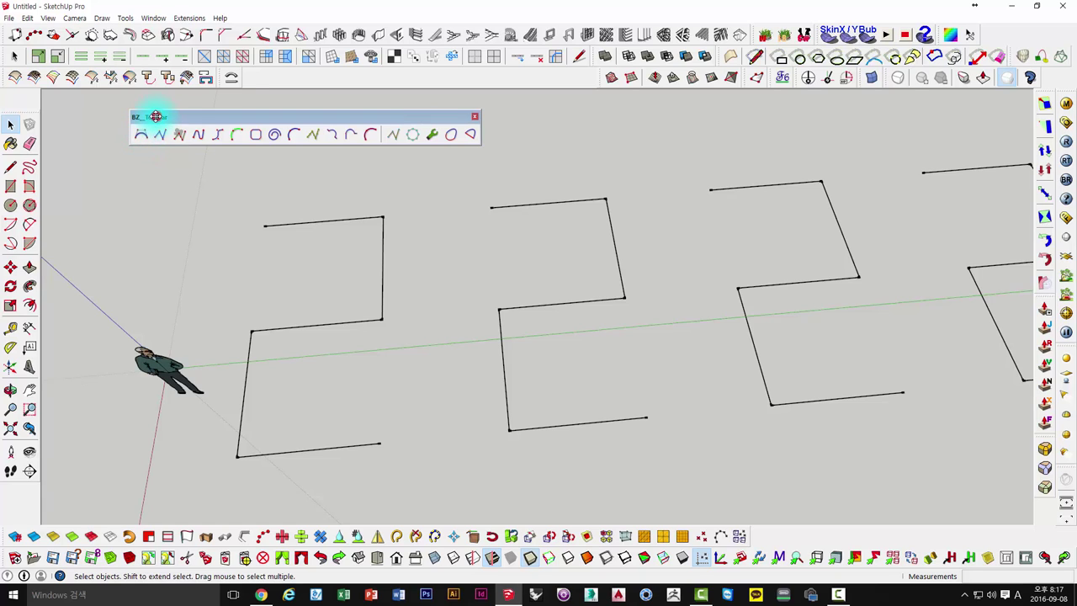
pyautogui.moveTo(155, 116); pyautogui.dragTo(102, 116)
pyautogui.moveTo(139, 156); pyautogui.dragTo(187, 214, button='middle')
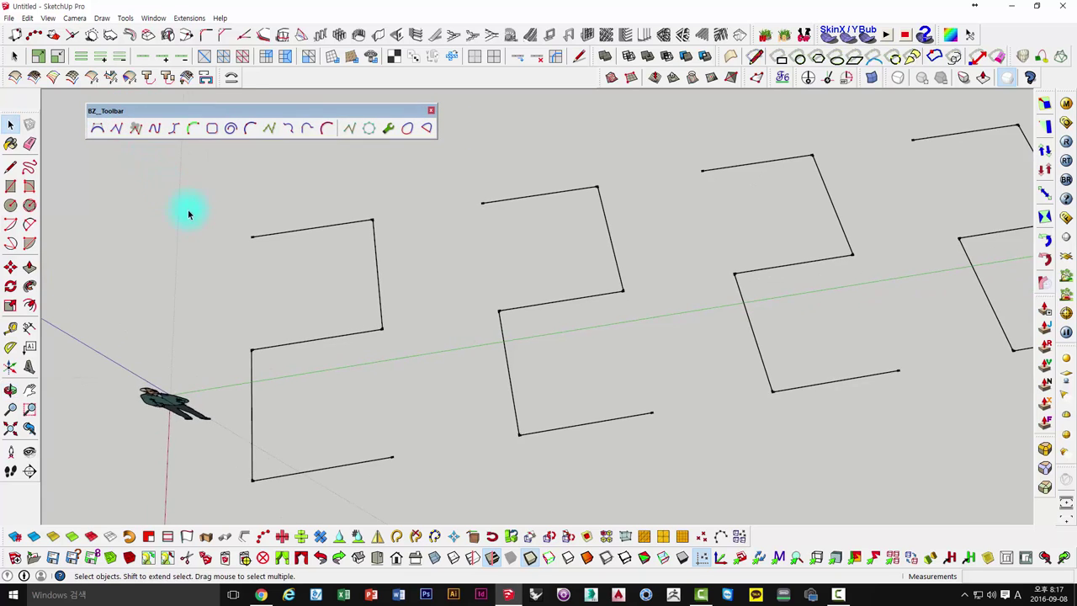
pyautogui.moveTo(618, 301)
pyautogui.mouseDown(button='middle')
pyautogui.moveTo(493, 289)
pyautogui.moveTo(180, 120)
pyautogui.mouseUp(button='middle')
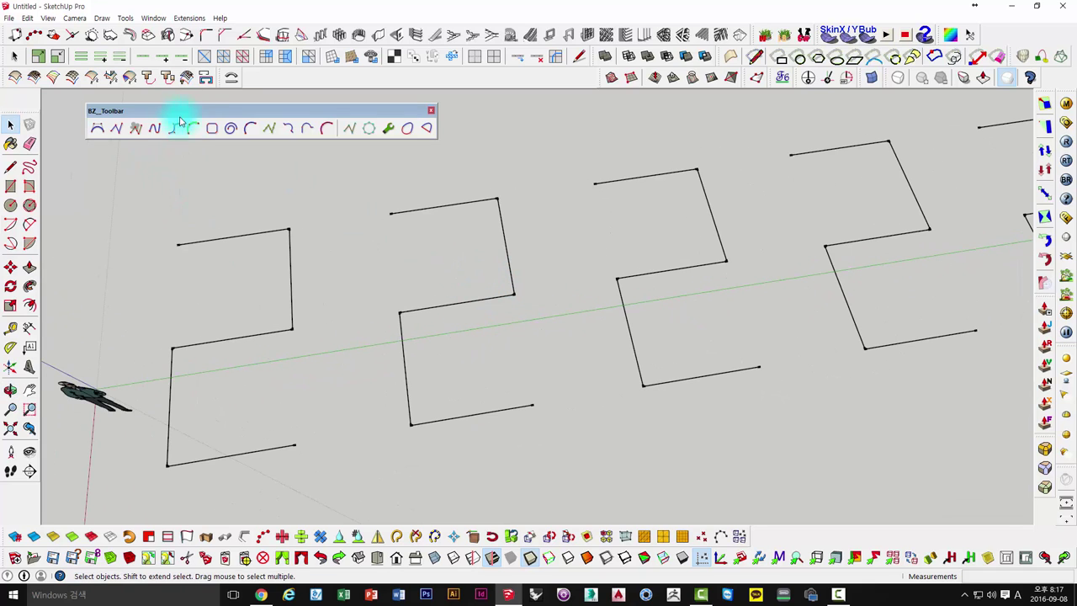
pyautogui.moveTo(162, 114); pyautogui.dragTo(172, 119)
pyautogui.moveTo(291, 212)
pyautogui.mouseDown(button='middle')
pyautogui.moveTo(312, 182)
pyautogui.moveTo(333, 177)
pyautogui.moveTo(436, 339)
pyautogui.mouseUp(button='middle')
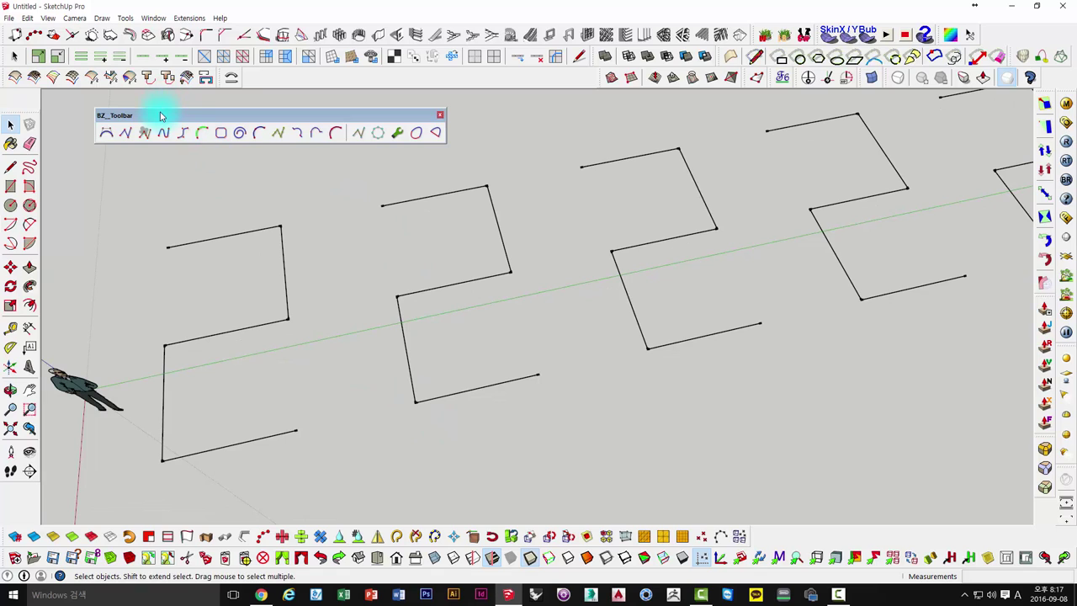
pyautogui.moveTo(165, 112); pyautogui.dragTo(177, 102)
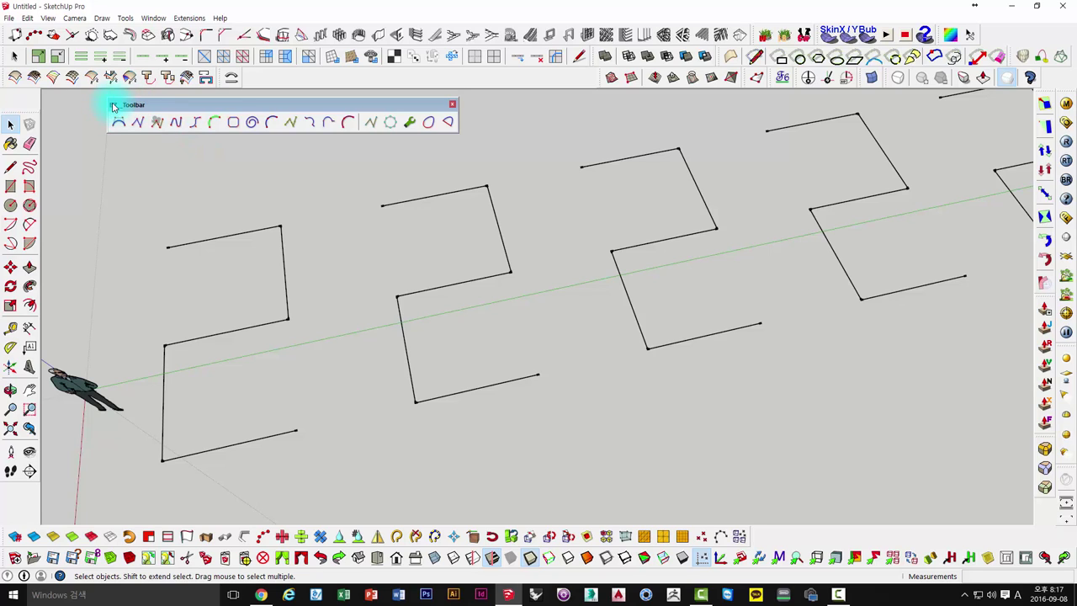
pyautogui.moveTo(170, 106)
pyautogui.mouseDown()
pyautogui.moveTo(218, 118)
pyautogui.moveTo(211, 126)
pyautogui.mouseUp()
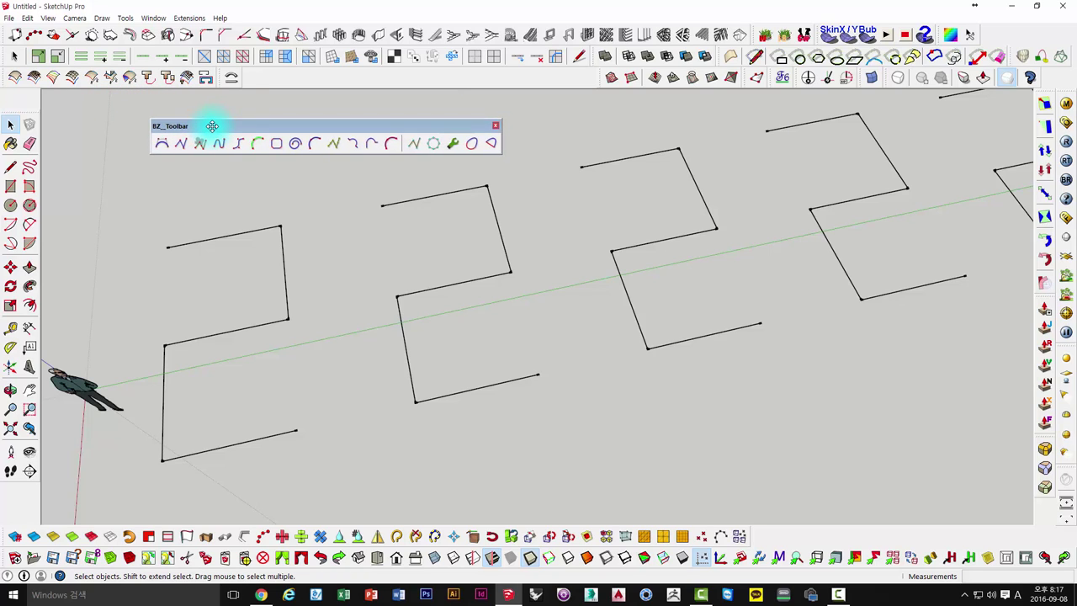
# Step: Settle the Bezier tool palette beside the toolbars and orbit to face the zigzags directly
pyautogui.moveTo(318, 254)
pyautogui.mouseDown(button='middle')
pyautogui.moveTo(445, 224)
pyautogui.moveTo(389, 233)
pyautogui.moveTo(475, 242)
pyautogui.moveTo(444, 258)
pyautogui.mouseUp(button='middle')
pyautogui.rightClick(263, 77)
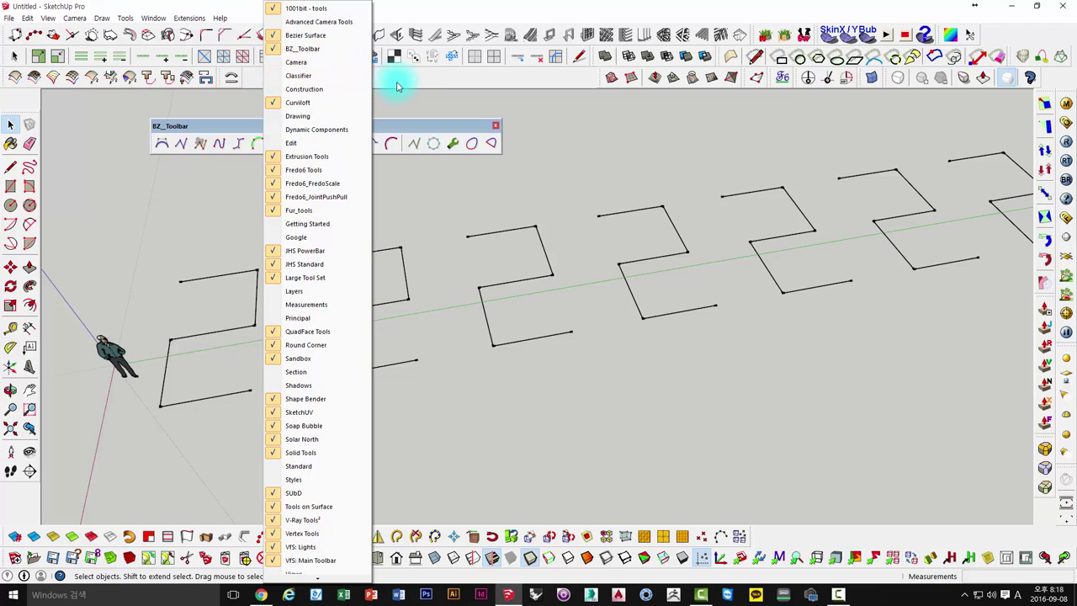
pyautogui.click(414, 133)
pyautogui.moveTo(413, 126); pyautogui.dragTo(390, 139)
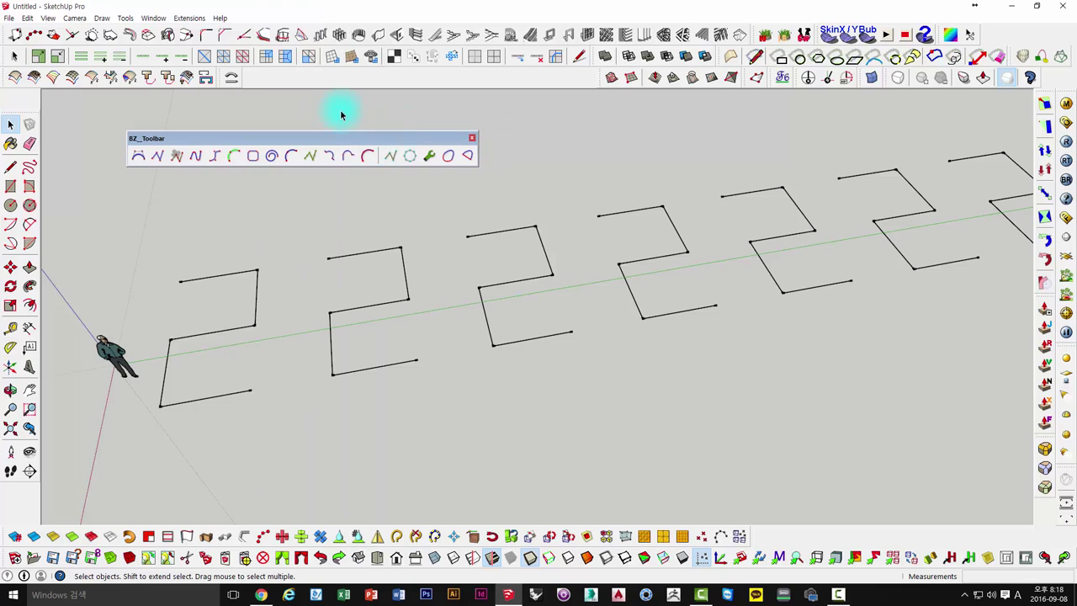
pyautogui.moveTo(307, 142); pyautogui.dragTo(292, 142)
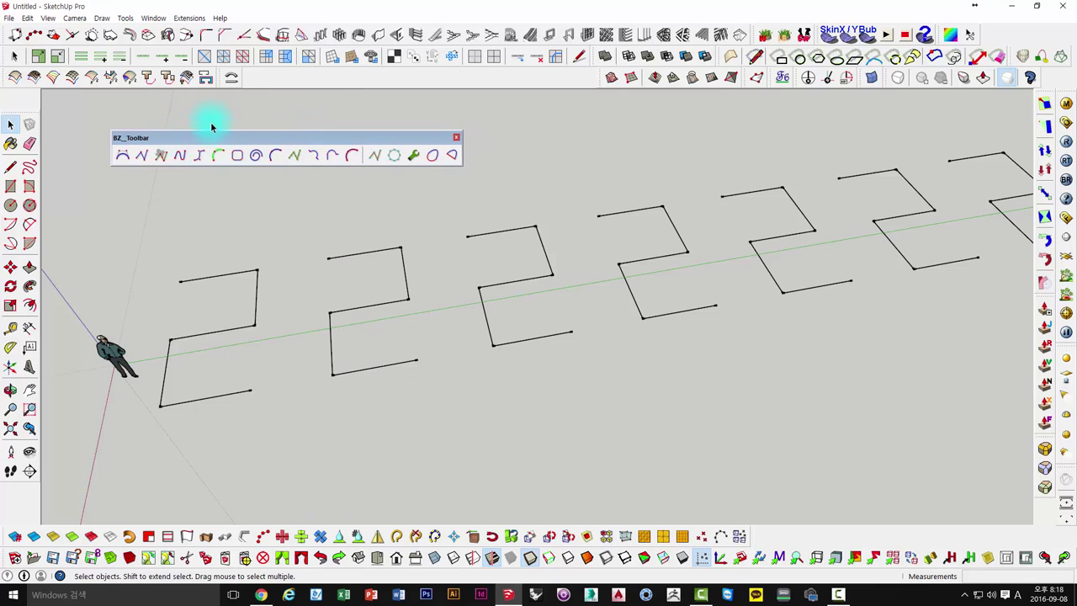
pyautogui.moveTo(414, 197)
pyautogui.mouseDown(button='middle')
pyautogui.moveTo(271, 224)
pyautogui.moveTo(320, 214)
pyautogui.moveTo(329, 227)
pyautogui.moveTo(361, 219)
pyautogui.moveTo(440, 230)
pyautogui.moveTo(404, 255)
pyautogui.moveTo(328, 255)
pyautogui.mouseUp(button='middle')
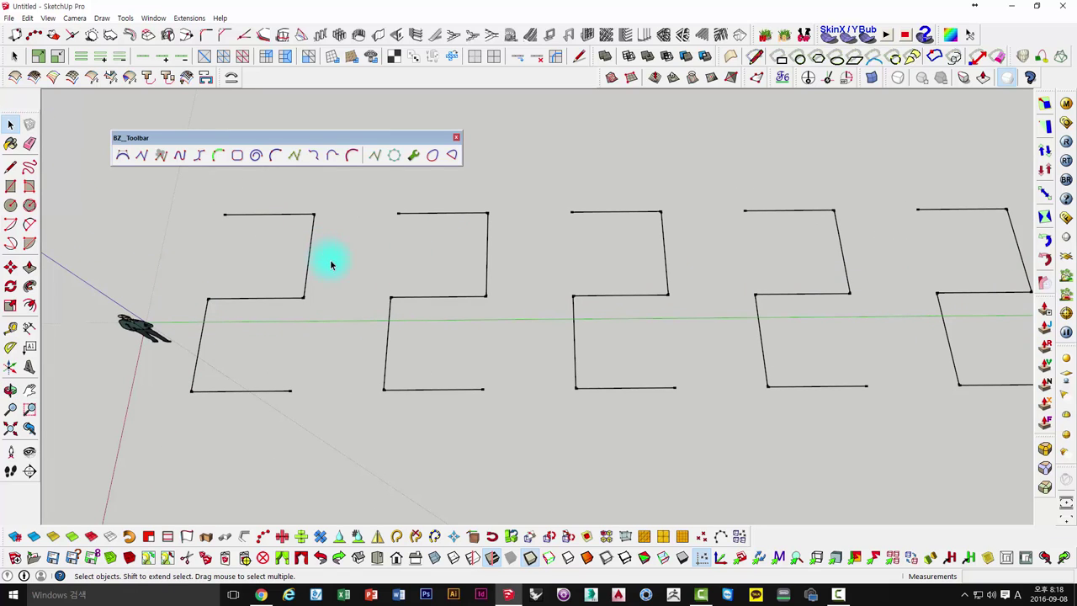
# Step: Select and deselect the first zigzag, then orbit and zoom to show more zigzags
pyautogui.click(118, 164)
pyautogui.click(298, 216)
pyautogui.scroll(-1, 324, 227)
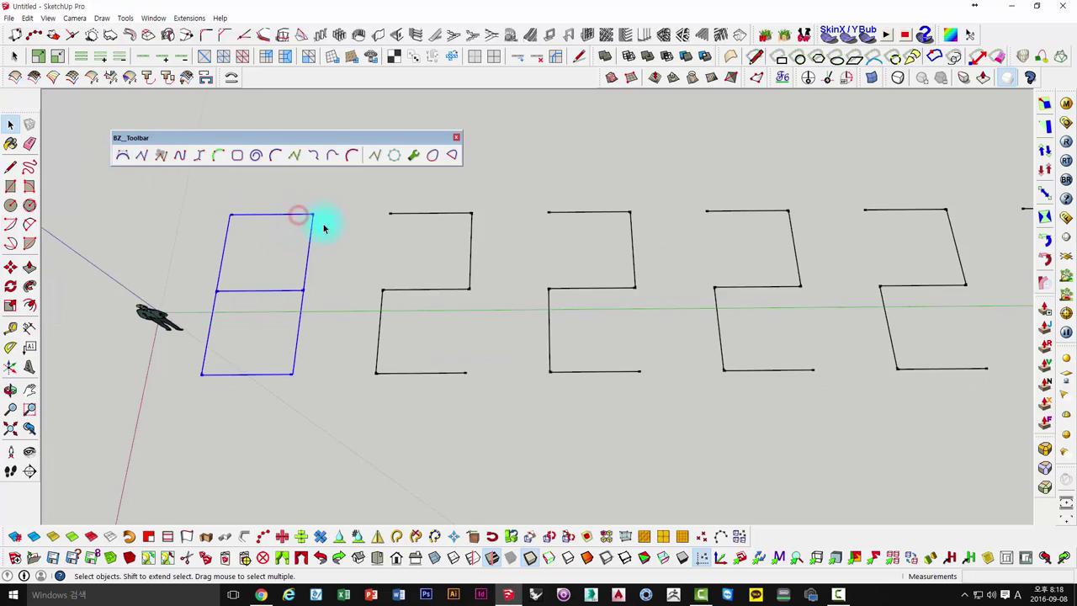
pyautogui.scroll(-1, 324, 227)
pyautogui.click(659, 180)
pyautogui.moveTo(659, 180)
pyautogui.mouseDown(button='middle')
pyautogui.moveTo(668, 216)
pyautogui.moveTo(300, 232)
pyautogui.moveTo(409, 233)
pyautogui.mouseUp(button='middle')
pyautogui.scroll(2, 257, 250)
pyautogui.scroll(1, 312, 207)
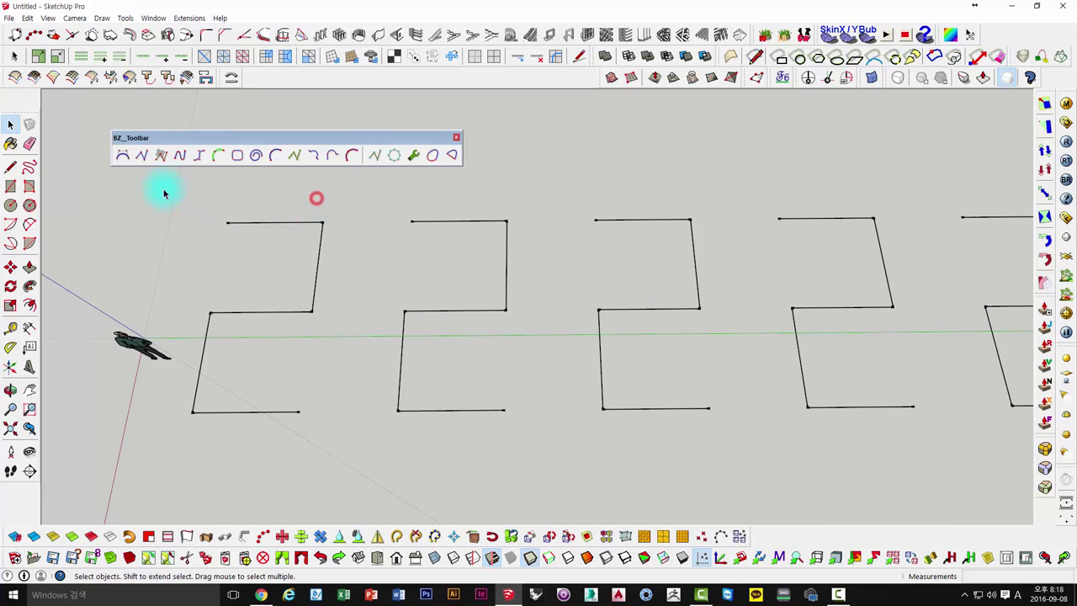
# Step: Draw a Classic Bezier from the first zigzag's top-left end to its bottom-right end, via the middle-left and top-right corners
pyautogui.click(122, 159)
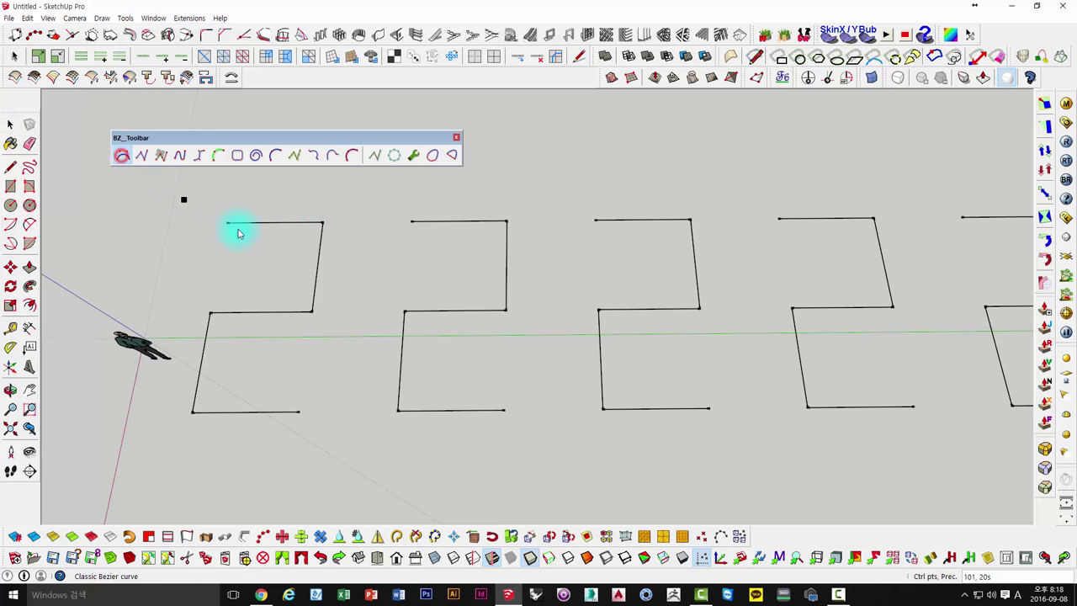
pyautogui.click(227, 223)
pyautogui.click(296, 411)
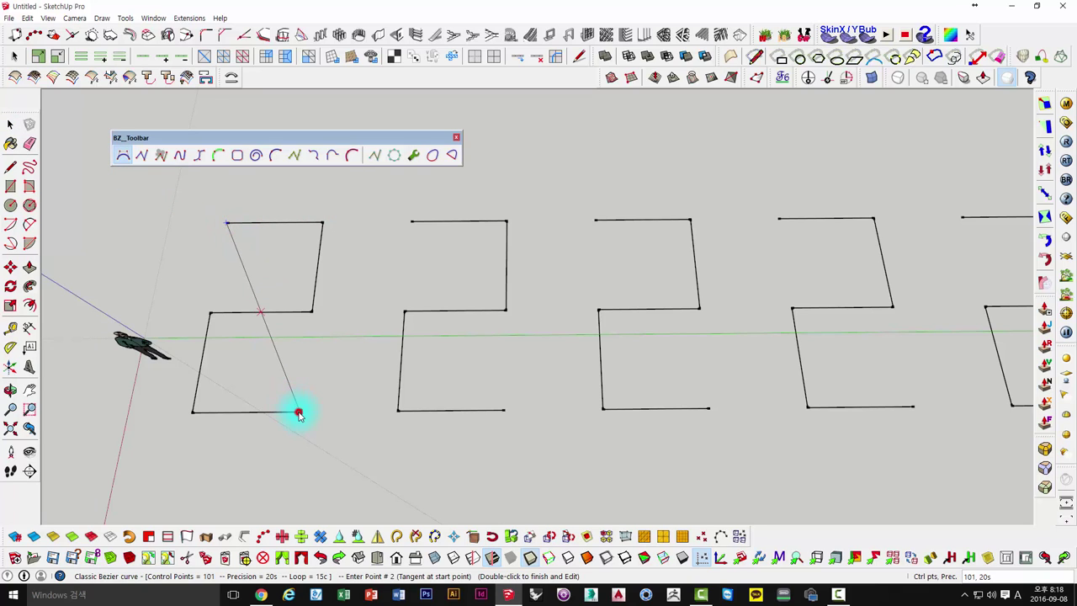
pyautogui.click(210, 317)
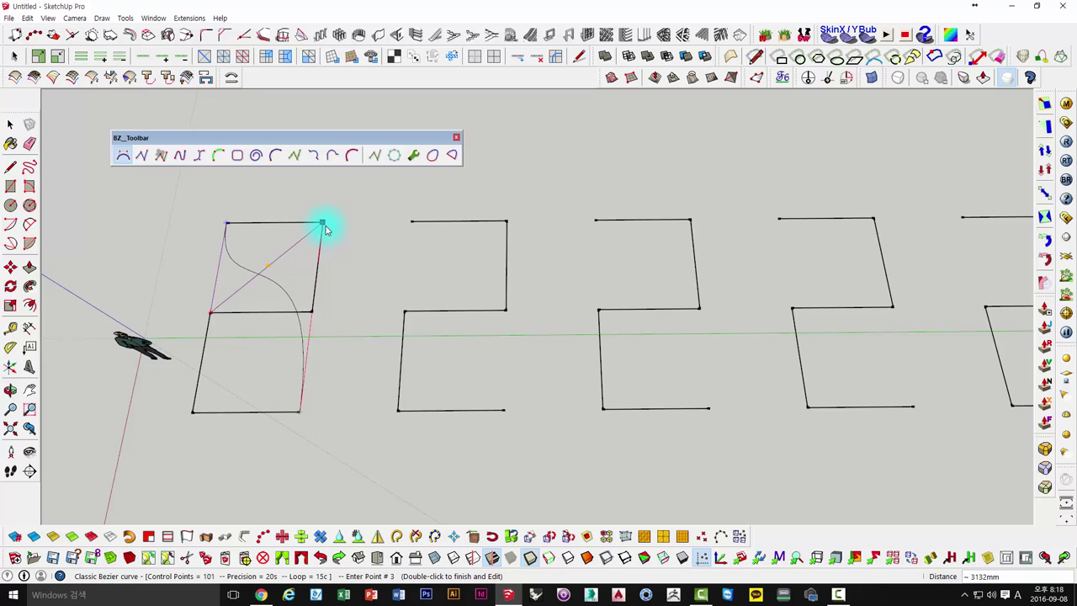
pyautogui.click(324, 224)
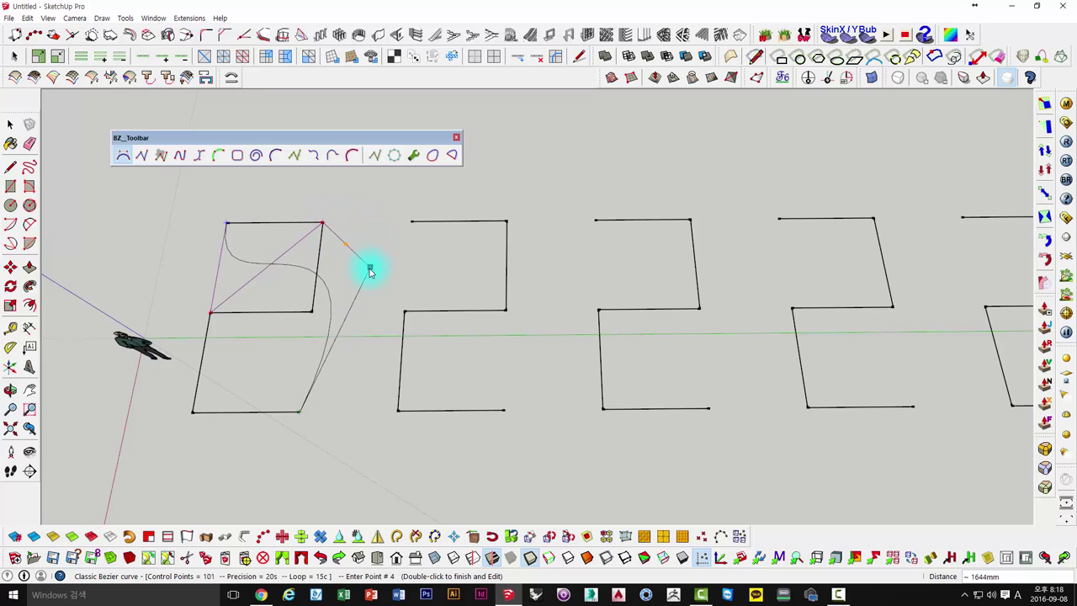
pyautogui.doubleClick(323, 226)
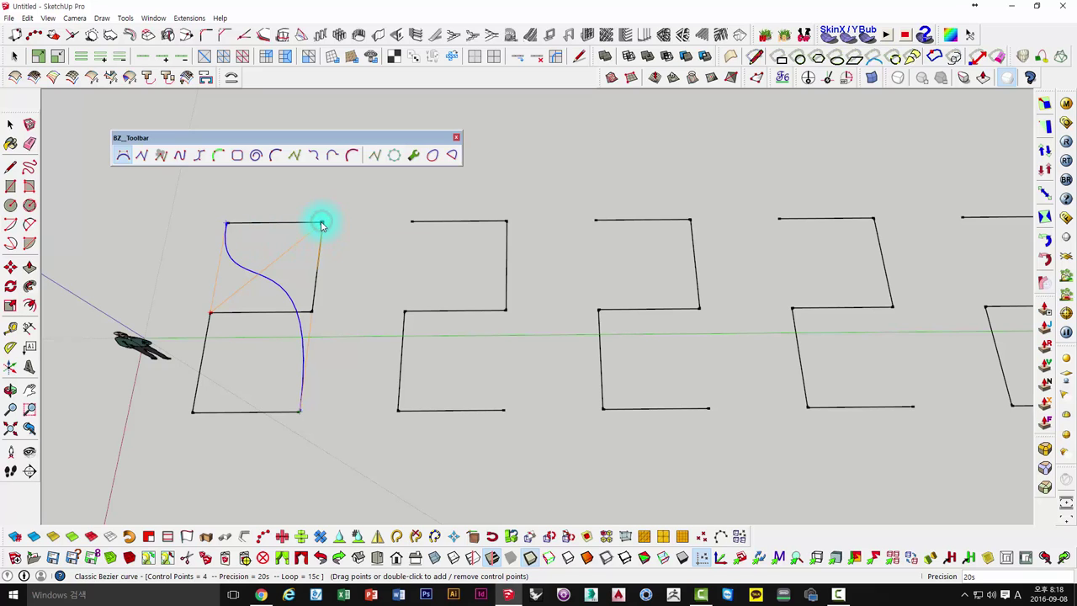
# Step: Add and then remove an extra control point at the top-right corner, and finish the curve edit
pyautogui.doubleClick(322, 223)
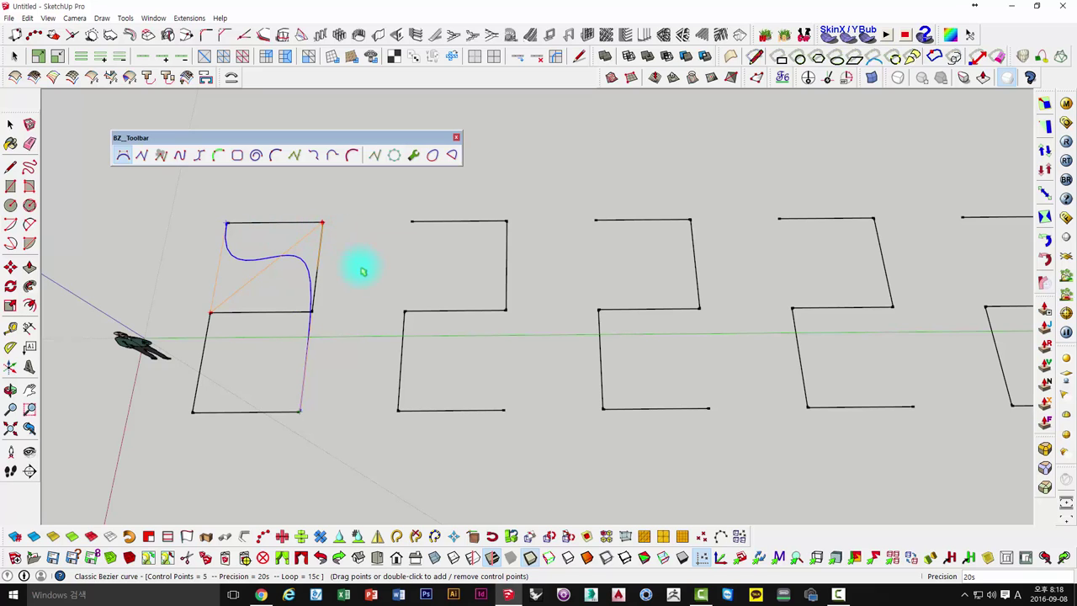
pyautogui.moveTo(362, 271)
pyautogui.mouseDown(button='middle')
pyautogui.moveTo(297, 249)
pyautogui.moveTo(368, 272)
pyautogui.moveTo(289, 326)
pyautogui.mouseUp(button='middle')
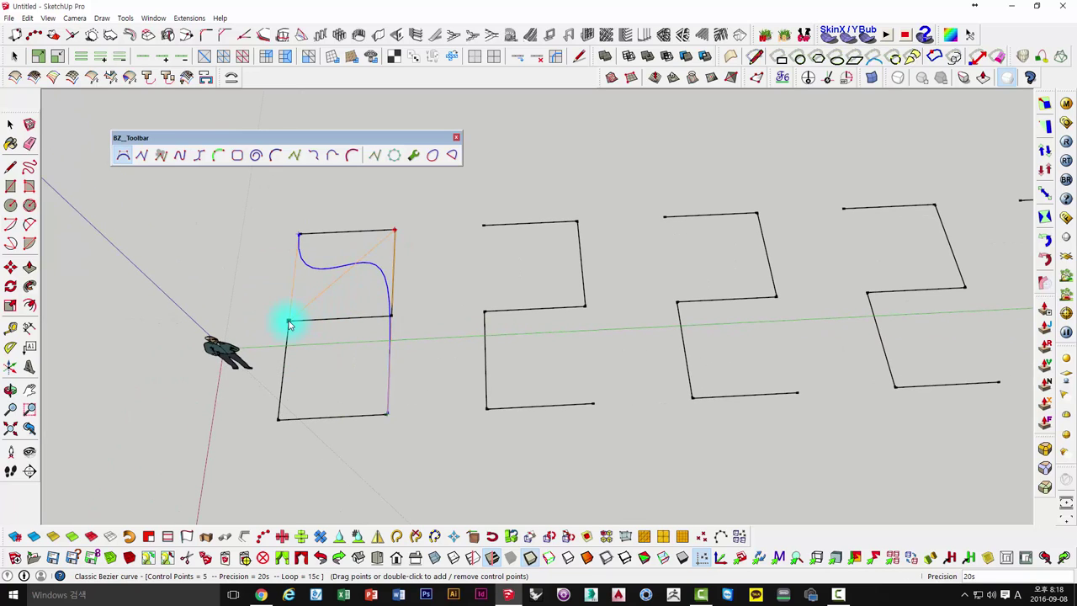
pyautogui.doubleClick(288, 325)
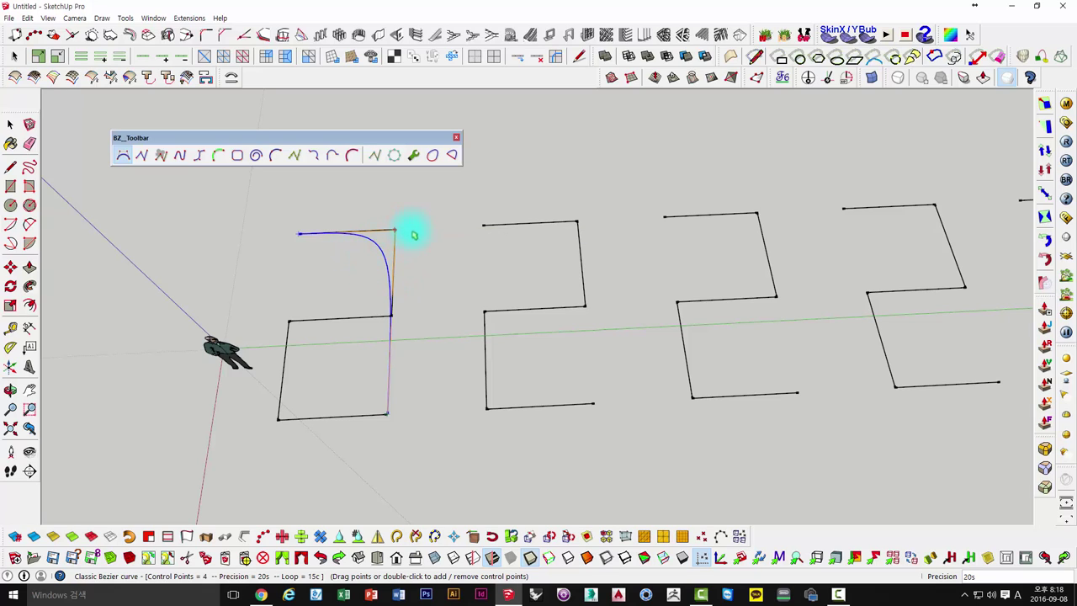
pyautogui.click(451, 236)
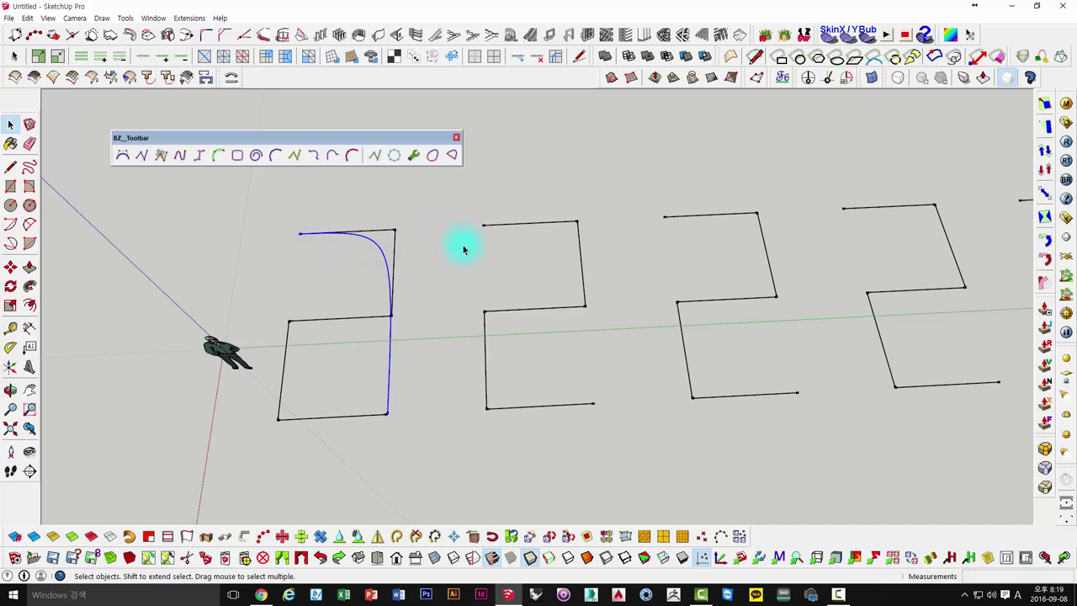
# Step: Drag the curve's control points to pull it into an S-shaped sweep
pyautogui.moveTo(463, 249); pyautogui.dragTo(445, 312, button='middle')
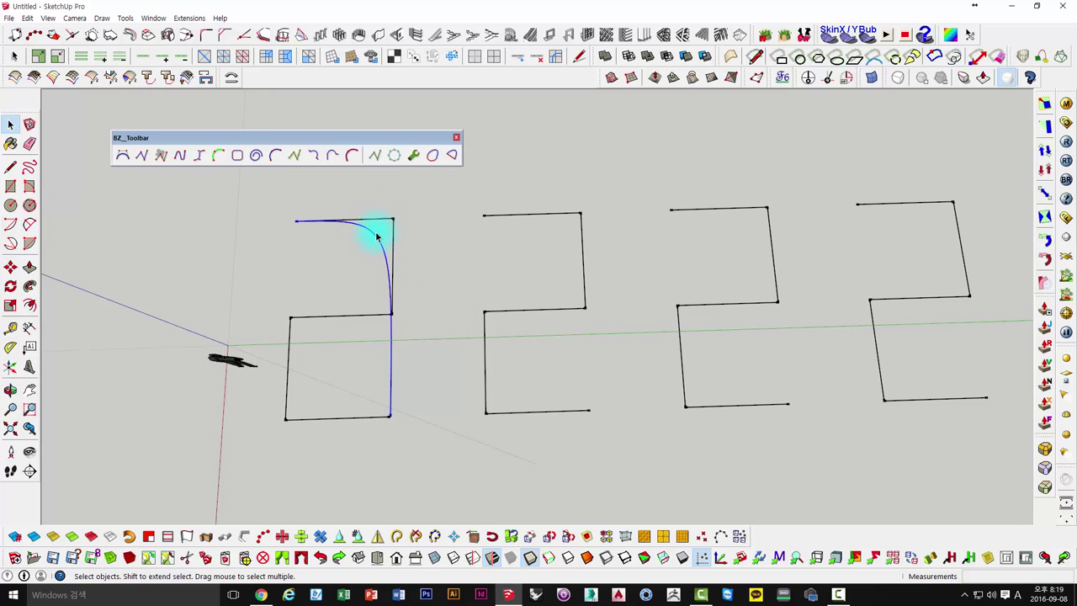
pyautogui.click(381, 155)
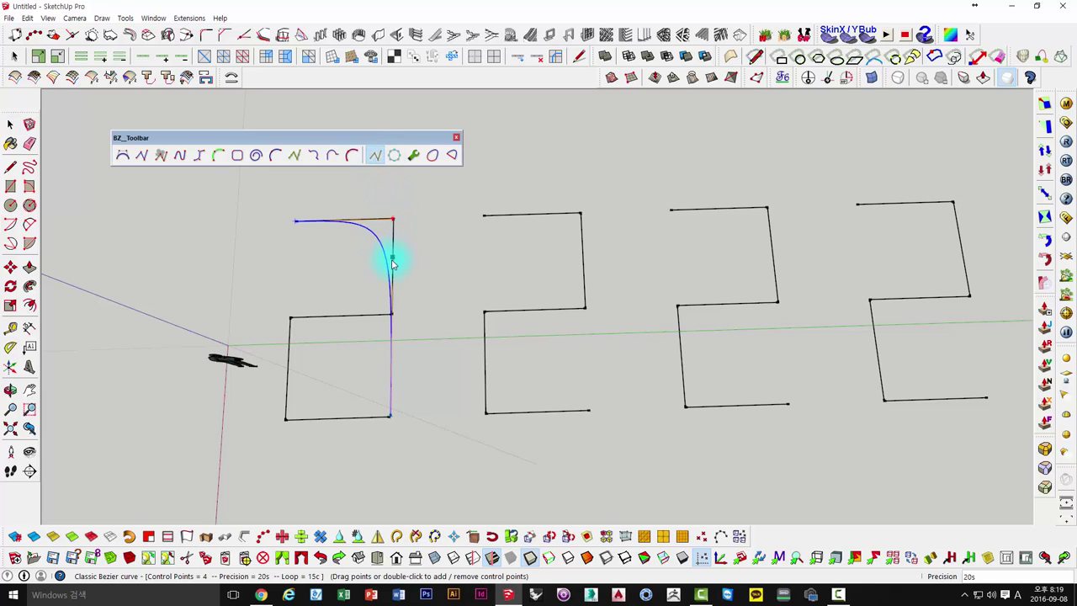
pyautogui.moveTo(392, 264)
pyautogui.mouseDown()
pyautogui.moveTo(391, 253)
pyautogui.moveTo(291, 323)
pyautogui.mouseUp()
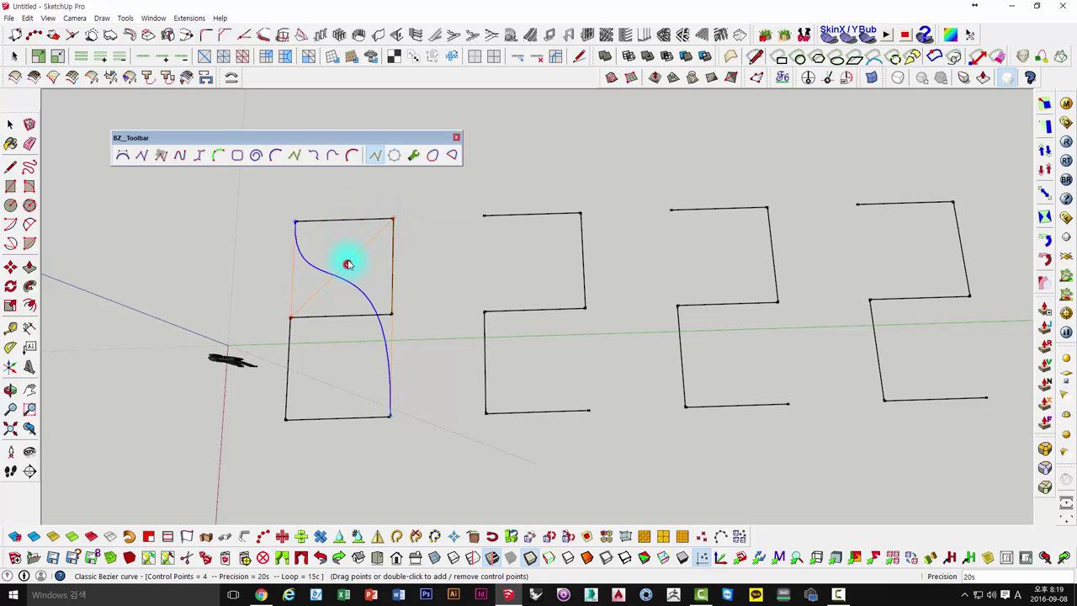
pyautogui.moveTo(348, 267); pyautogui.dragTo(371, 233)
pyautogui.moveTo(395, 193); pyautogui.dragTo(445, 293)
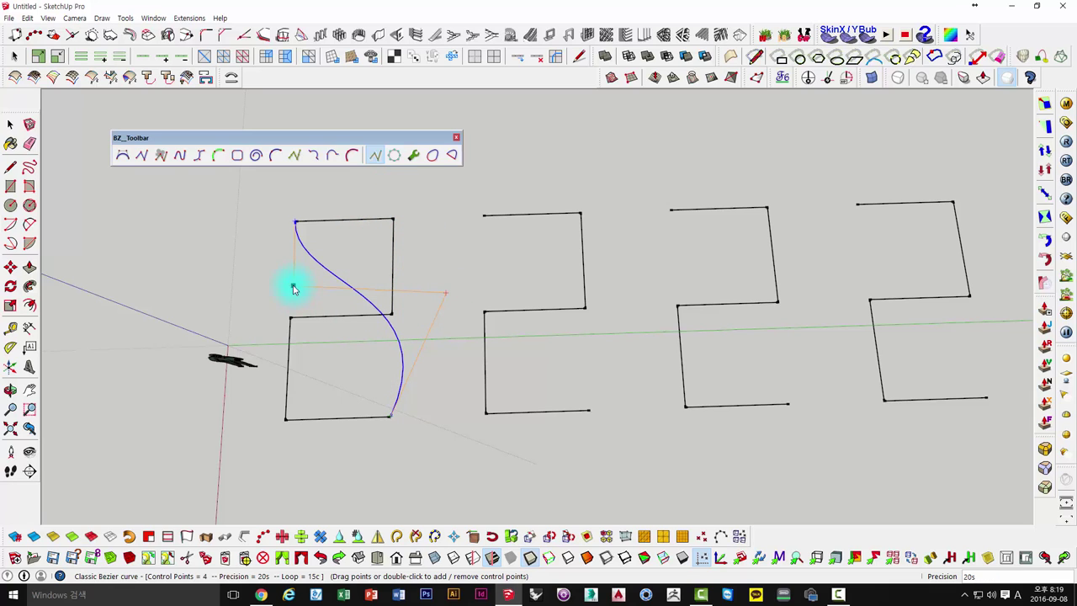
pyautogui.moveTo(293, 288); pyautogui.dragTo(221, 323)
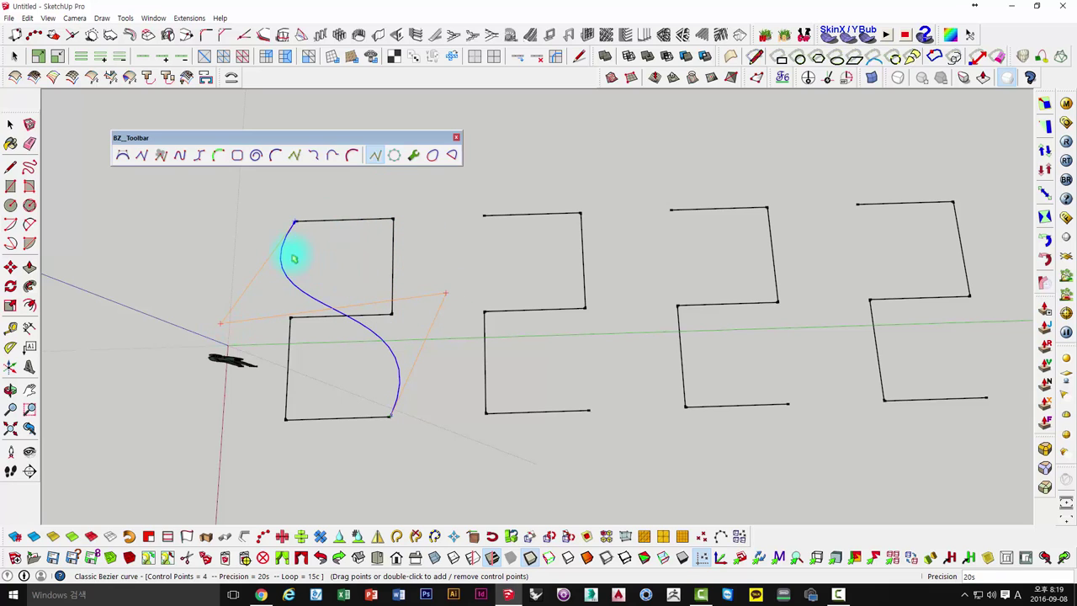
pyautogui.moveTo(238, 293); pyautogui.dragTo(279, 233, button='middle')
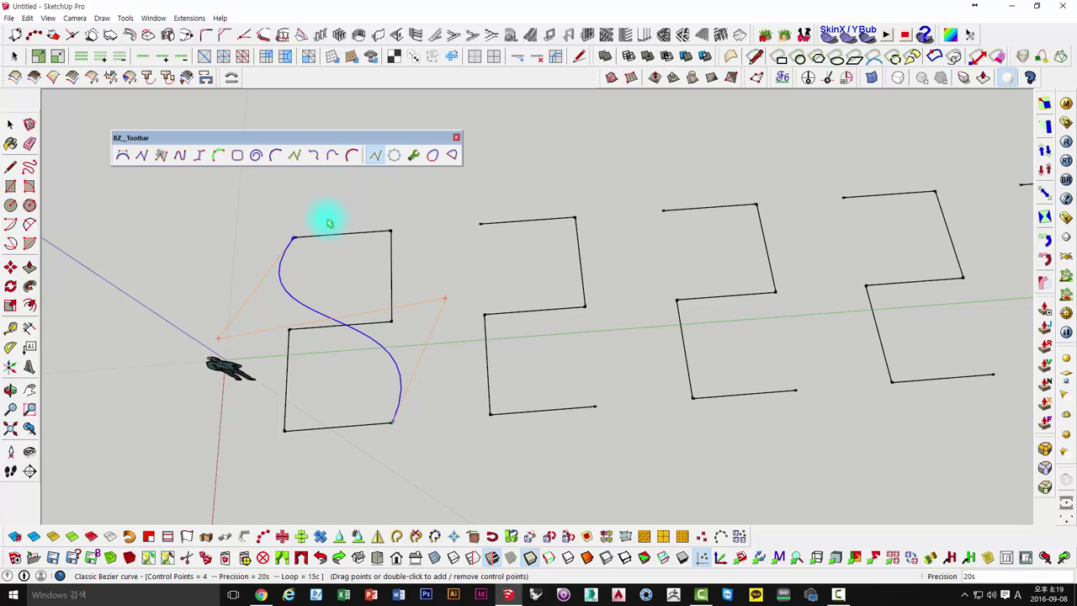
# Step: Change the curve's Precision from 20 to 50 and exit the Bezier edit
pyautogui.scroll(3, 290, 271)
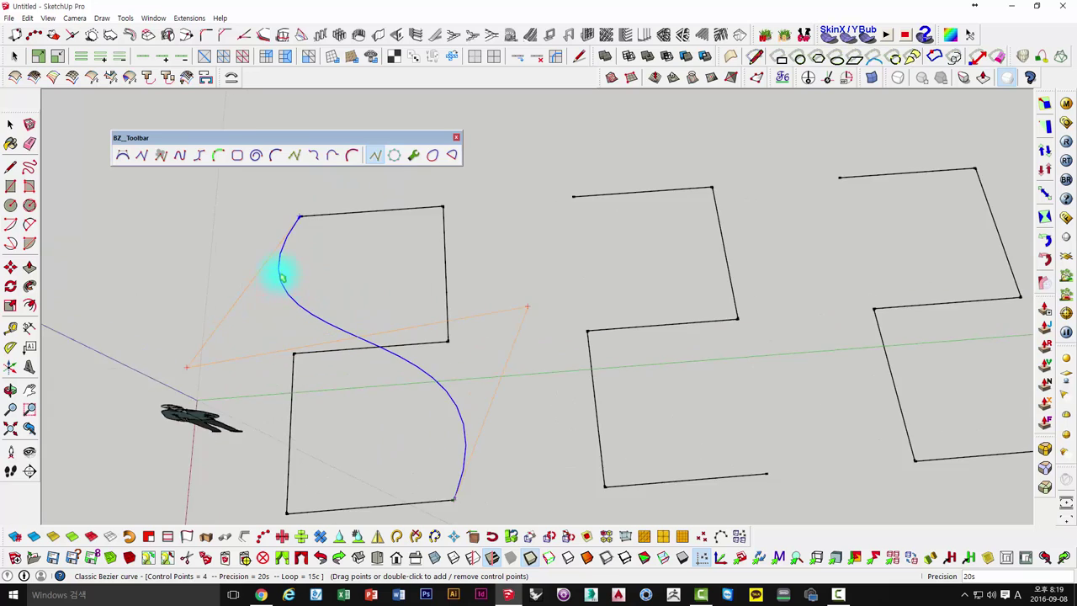
pyautogui.scroll(2, 281, 271)
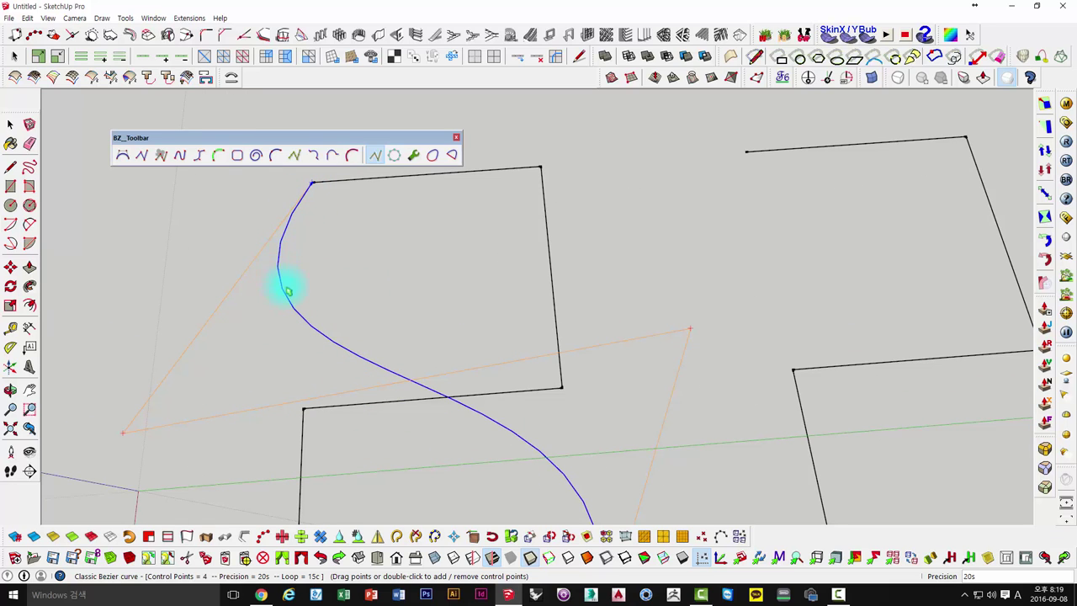
pyautogui.click(968, 577)
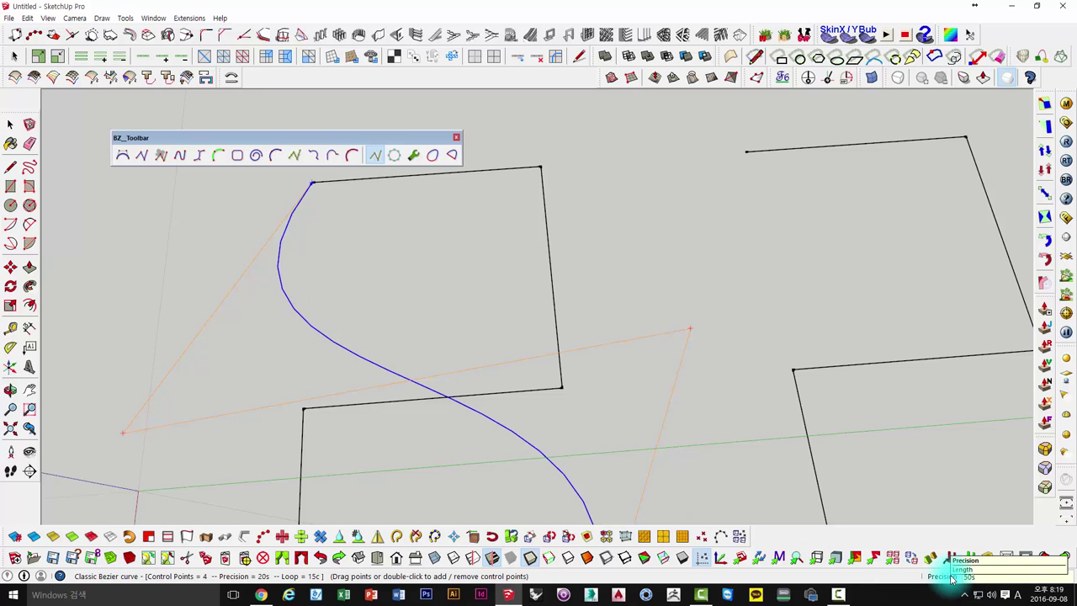
pyautogui.write('50')
pyautogui.press('Return')
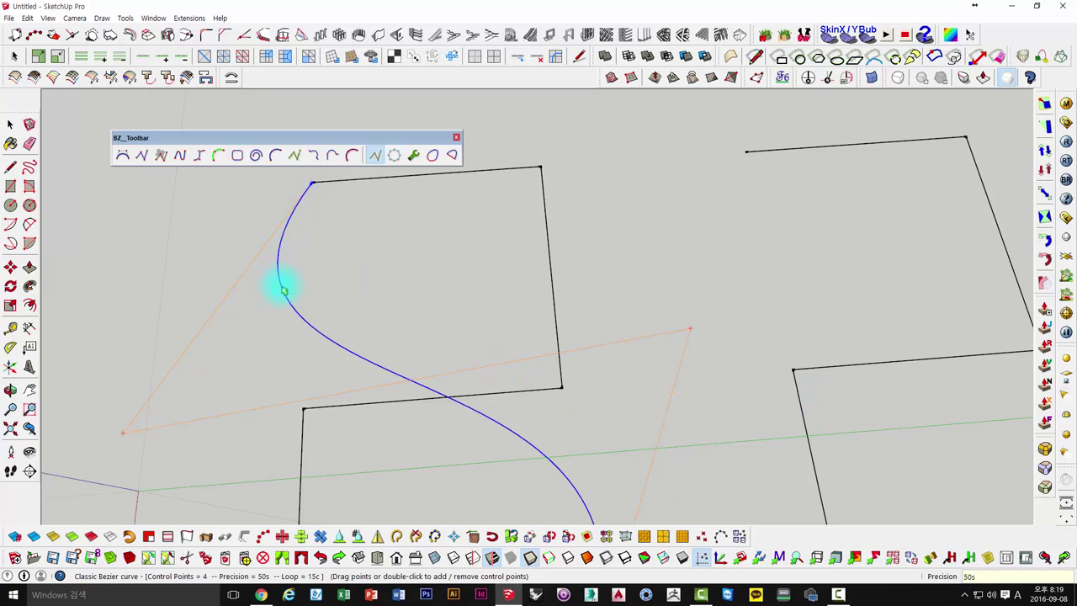
pyautogui.scroll(-2, 387, 341)
pyautogui.click(484, 247)
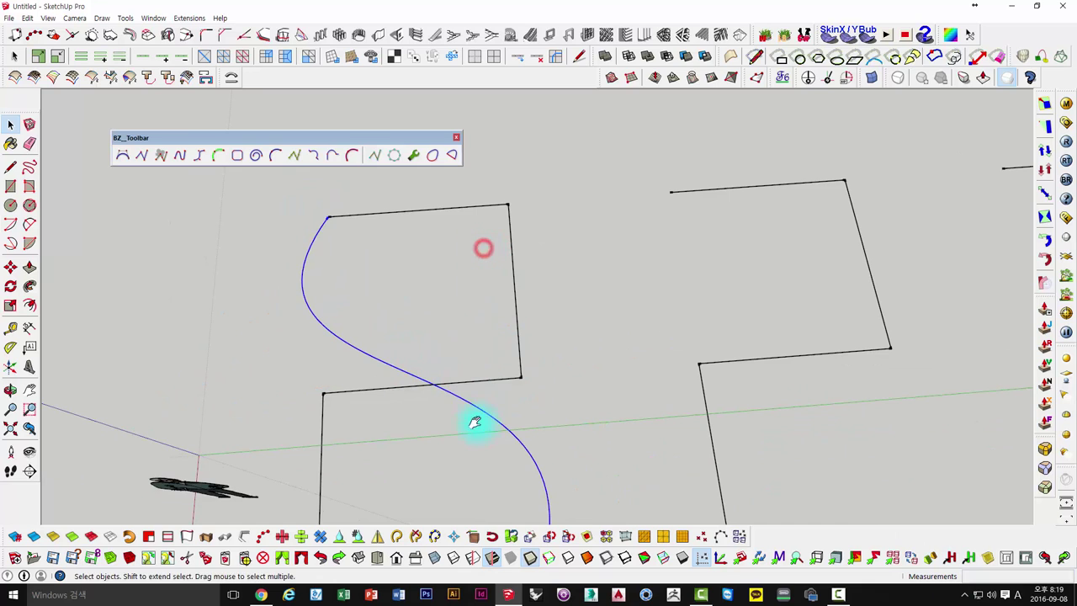
# Step: Reopen the S-curve in Classic Bezier edit and apply Close loop nicely to form a figure-eight
pyautogui.moveTo(475, 422); pyautogui.dragTo(297, 208, button='middle')
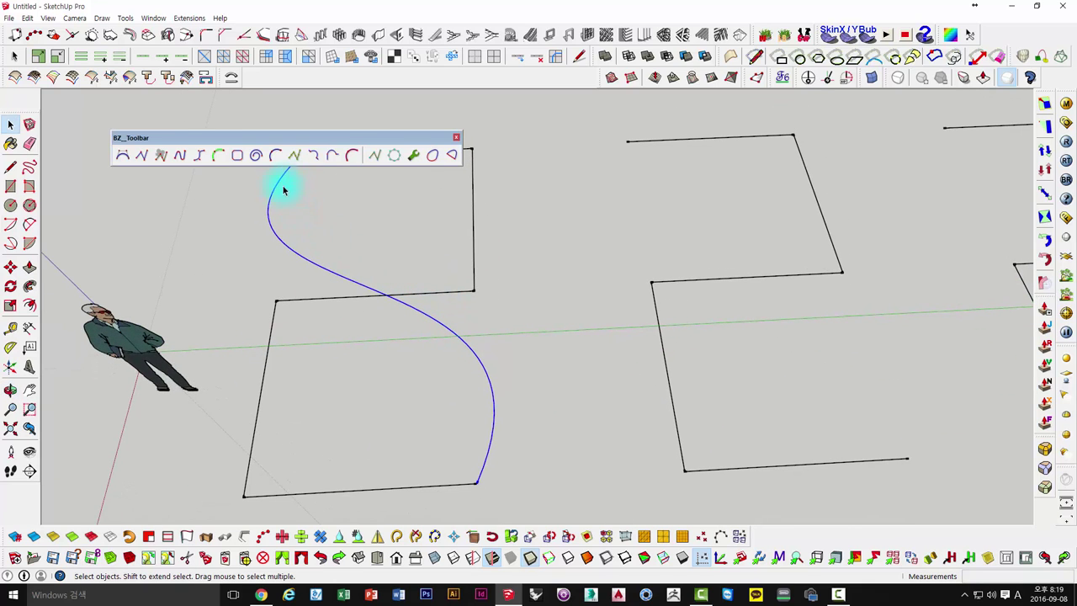
pyautogui.moveTo(481, 360)
pyautogui.mouseDown(button='middle')
pyautogui.moveTo(357, 280)
pyautogui.moveTo(385, 235)
pyautogui.mouseUp(button='middle')
pyautogui.click(318, 262)
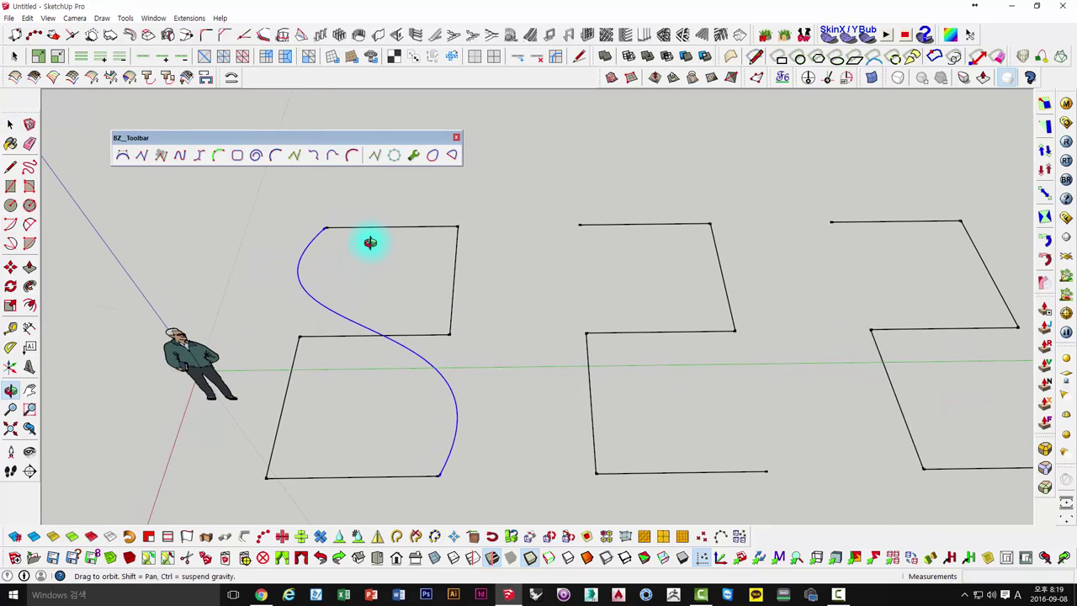
pyautogui.click(375, 156)
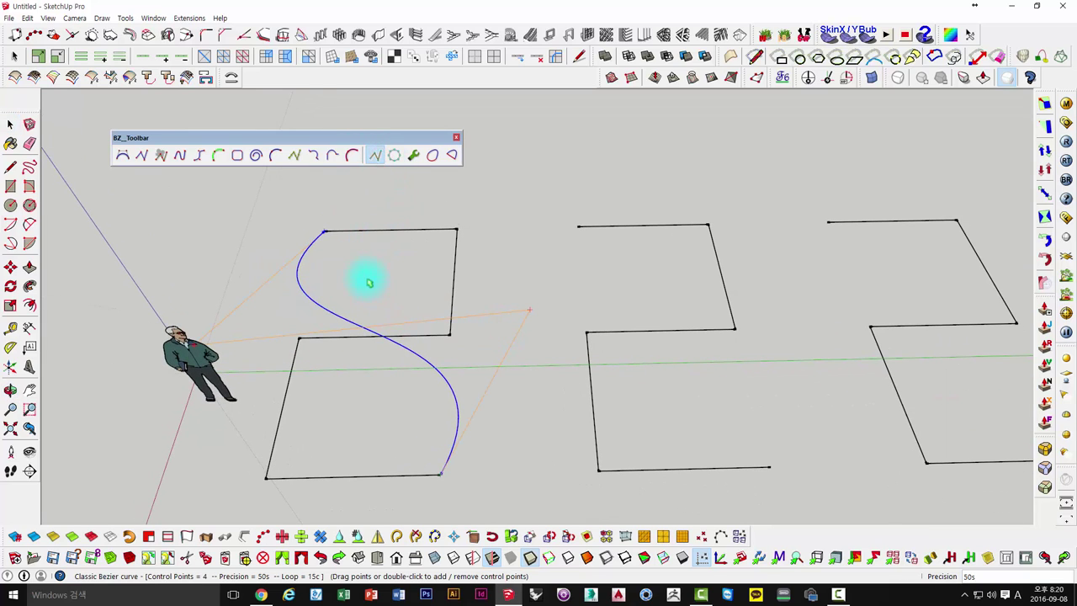
pyautogui.rightClick(318, 242)
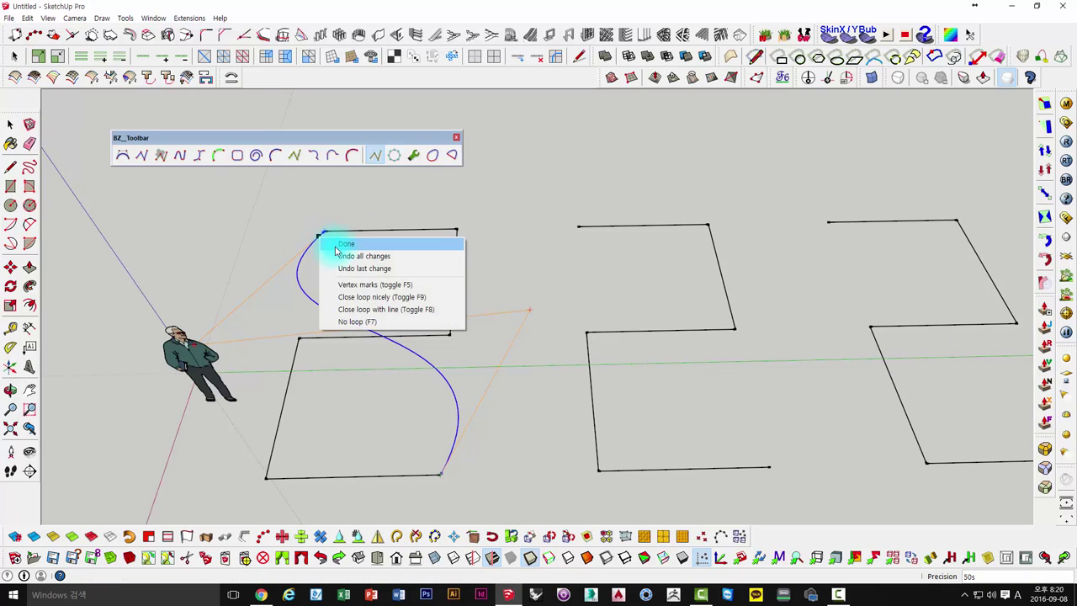
pyautogui.click(340, 246)
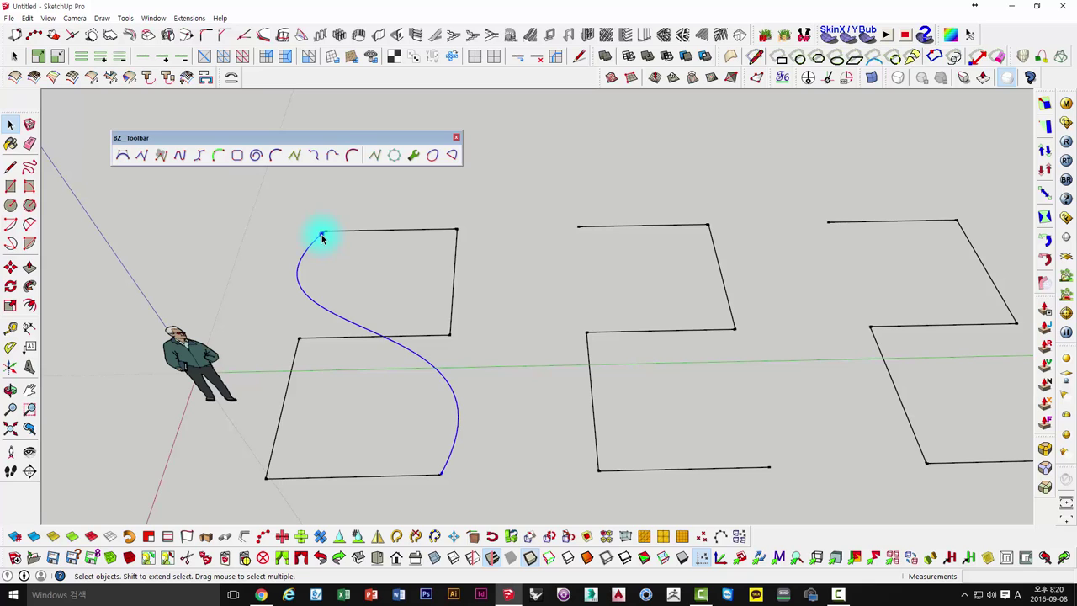
pyautogui.rightClick(321, 239)
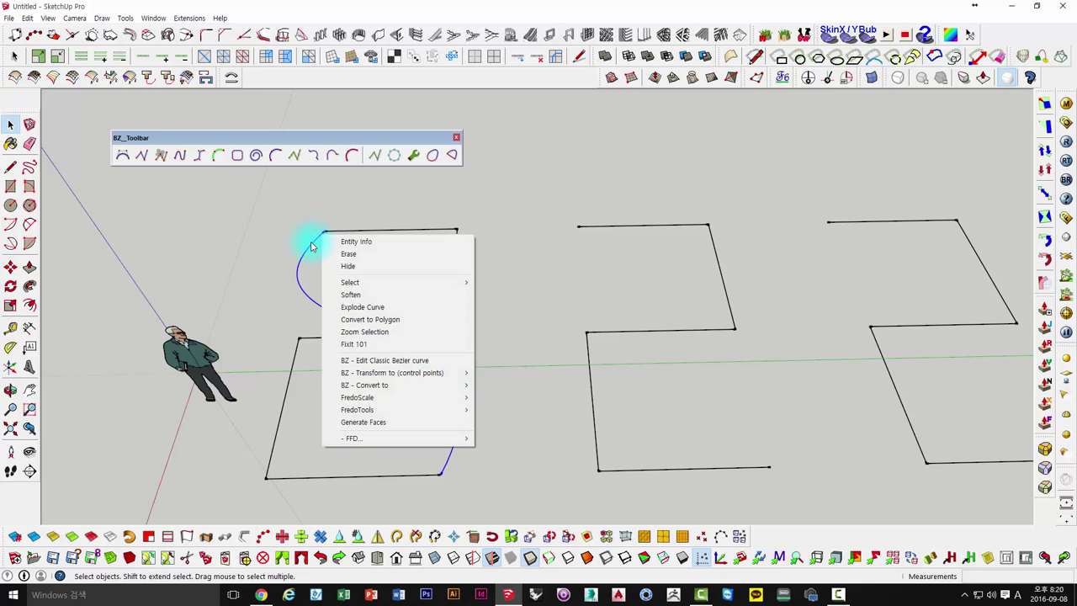
pyautogui.click(315, 245)
pyautogui.click(375, 156)
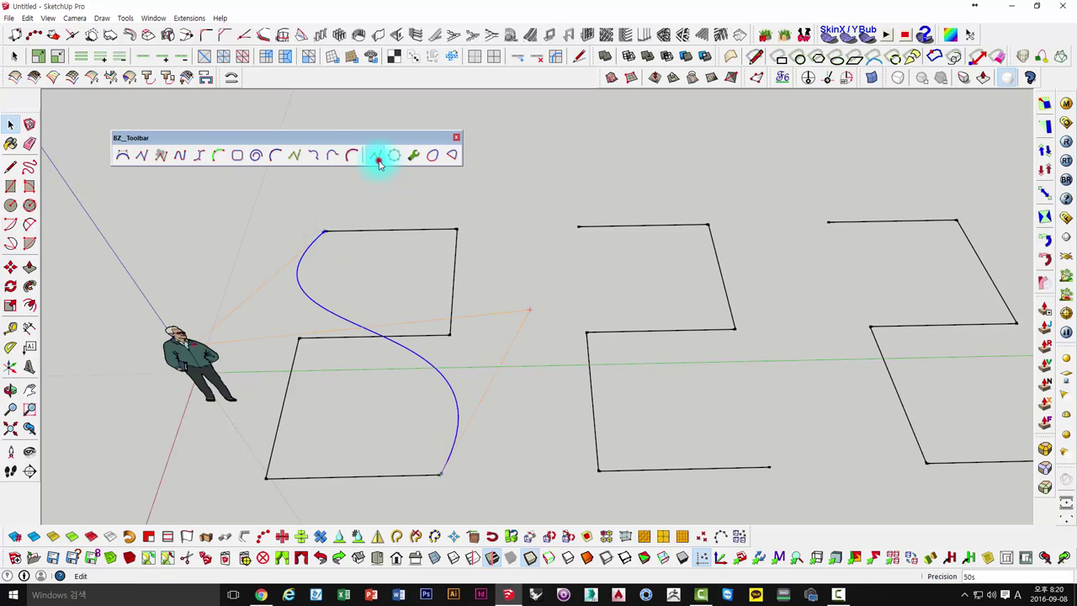
pyautogui.rightClick(316, 237)
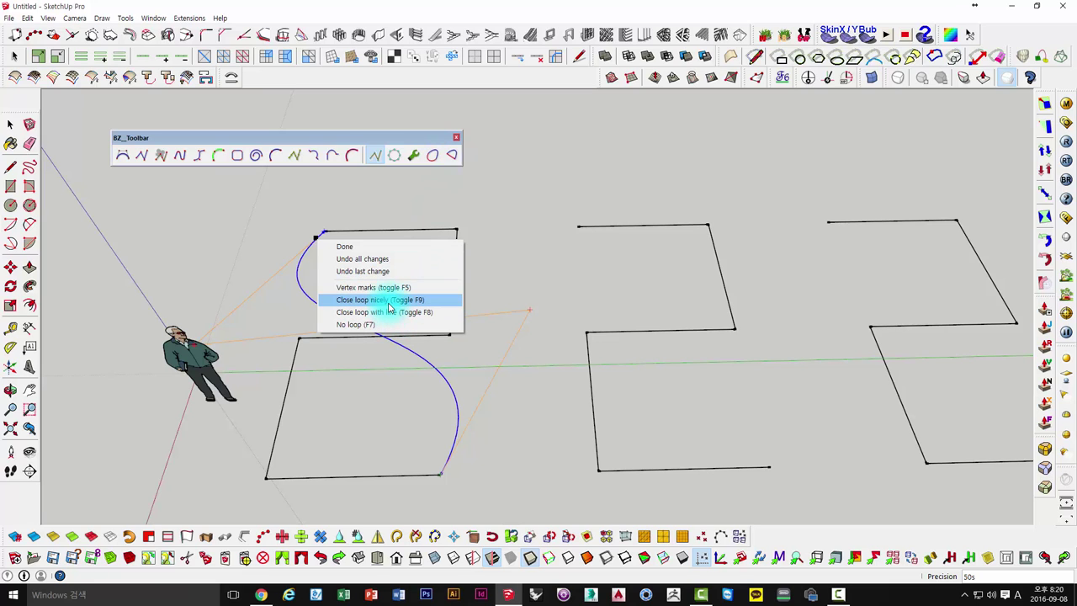
pyautogui.click(389, 300)
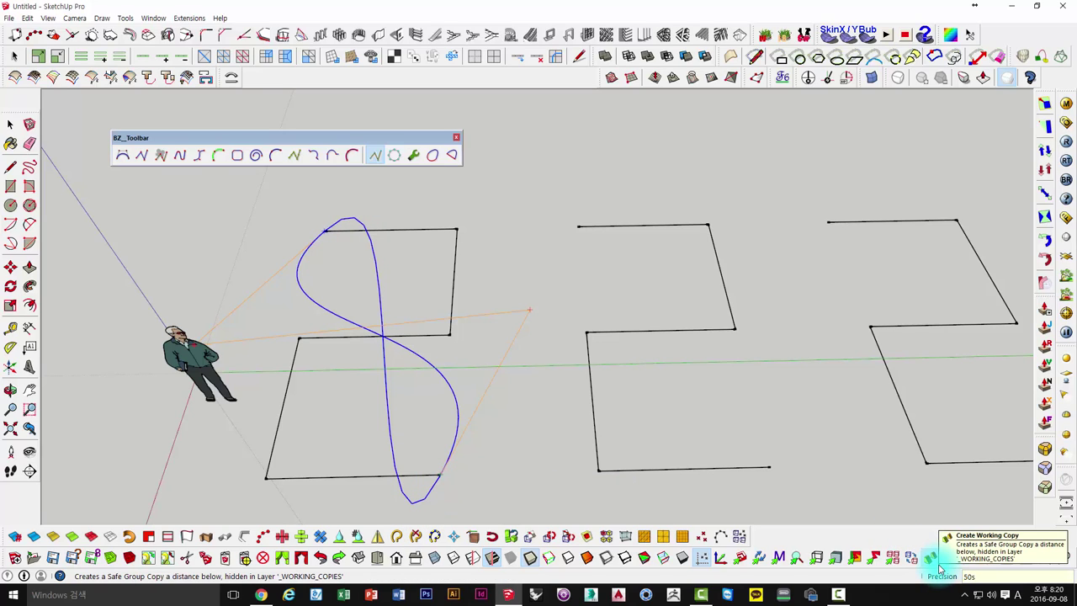
pyautogui.moveTo(740, 456)
pyautogui.mouseDown(button='middle')
pyautogui.moveTo(432, 297)
pyautogui.moveTo(387, 242)
pyautogui.mouseUp(button='middle')
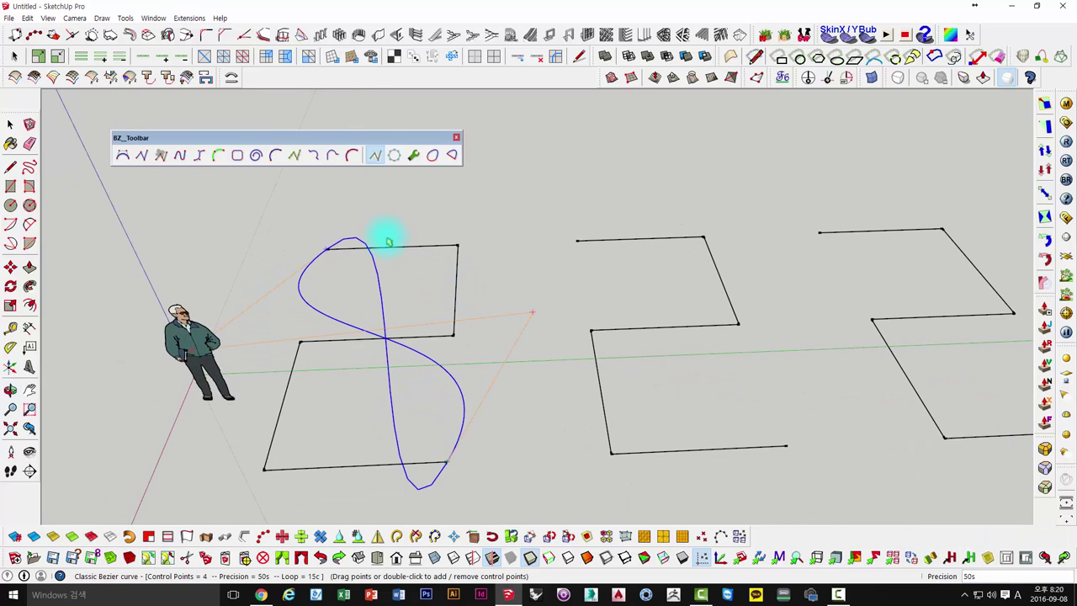
pyautogui.click(379, 155)
pyautogui.press('space')
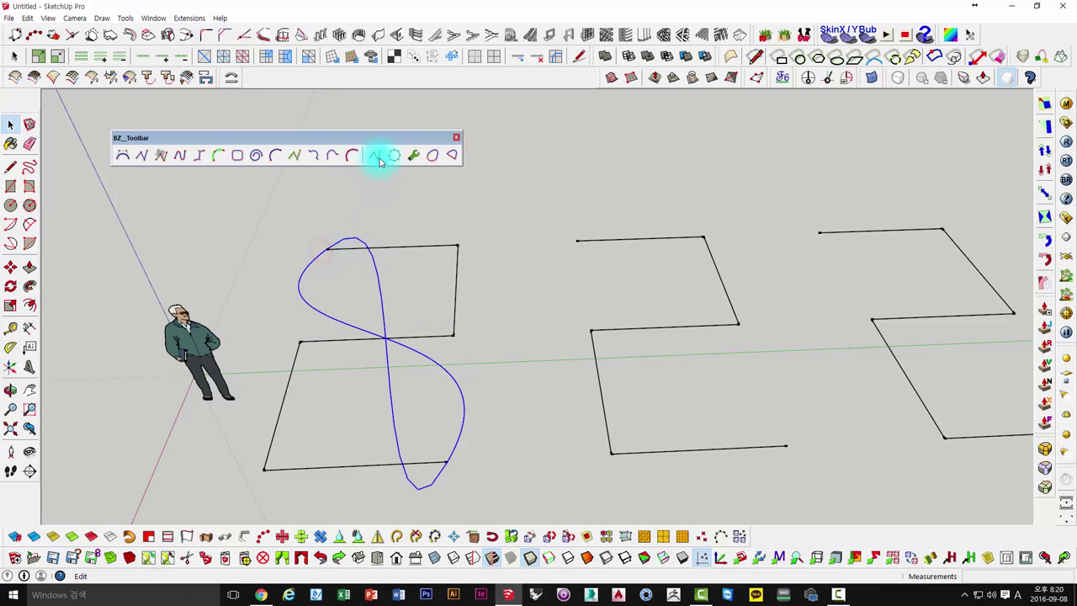
pyautogui.press('o')
pyautogui.moveTo(345, 252); pyautogui.dragTo(339, 297)
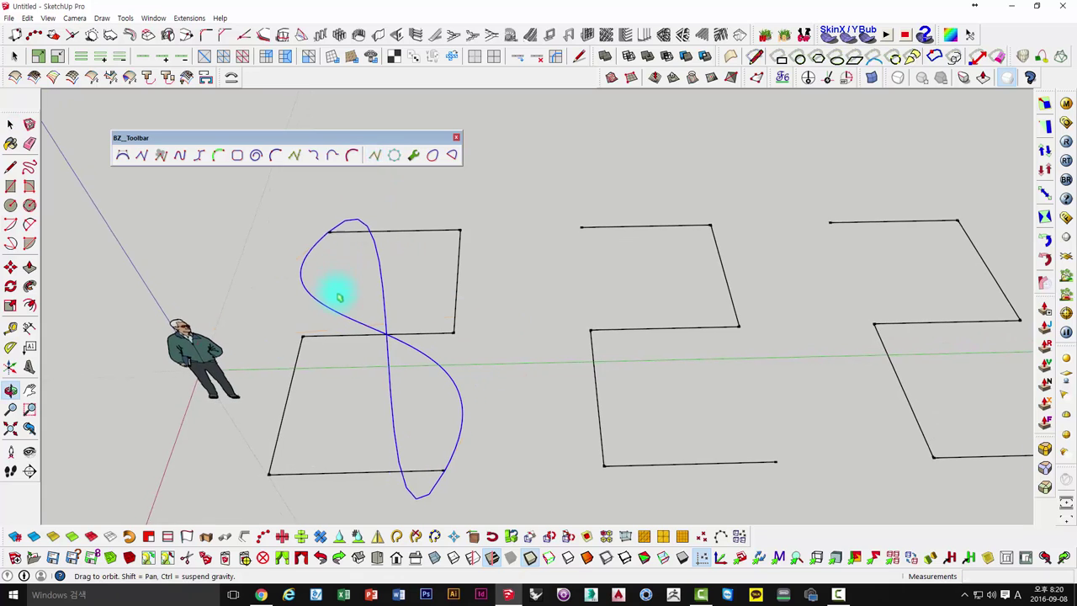
pyautogui.click(397, 156)
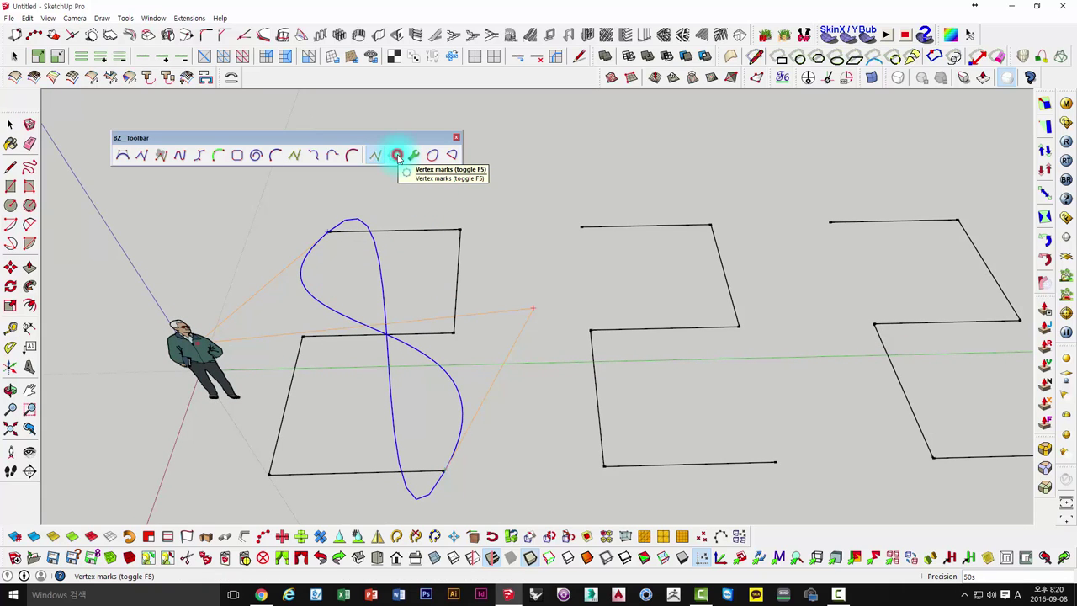
pyautogui.click(360, 229)
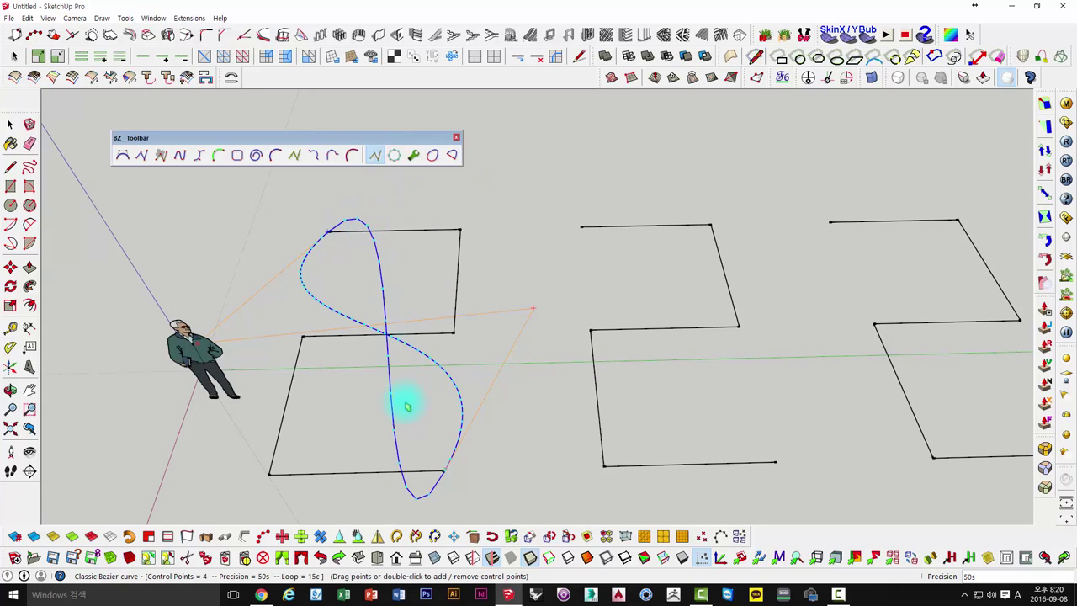
pyautogui.click(355, 220)
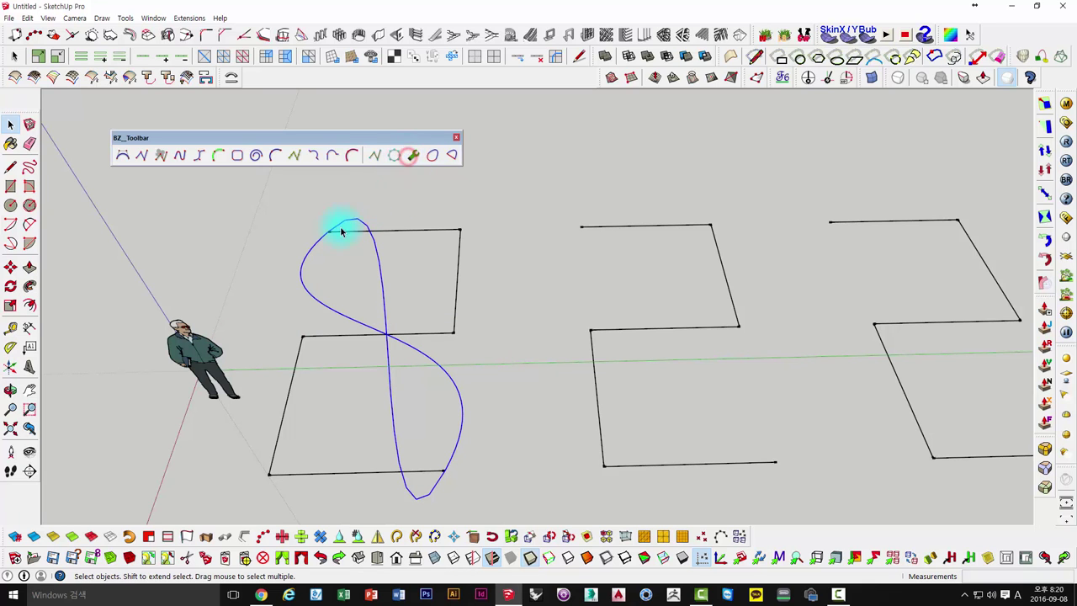
pyautogui.moveTo(378, 233)
pyautogui.mouseDown(button='middle')
pyautogui.moveTo(527, 320)
pyautogui.moveTo(396, 300)
pyautogui.moveTo(252, 219)
pyautogui.mouseUp(button='middle')
# Step: Start a BZ Polyline above the zigzags and place the first spiral points
pyautogui.moveTo(298, 248); pyautogui.dragTo(132, 193, button='middle')
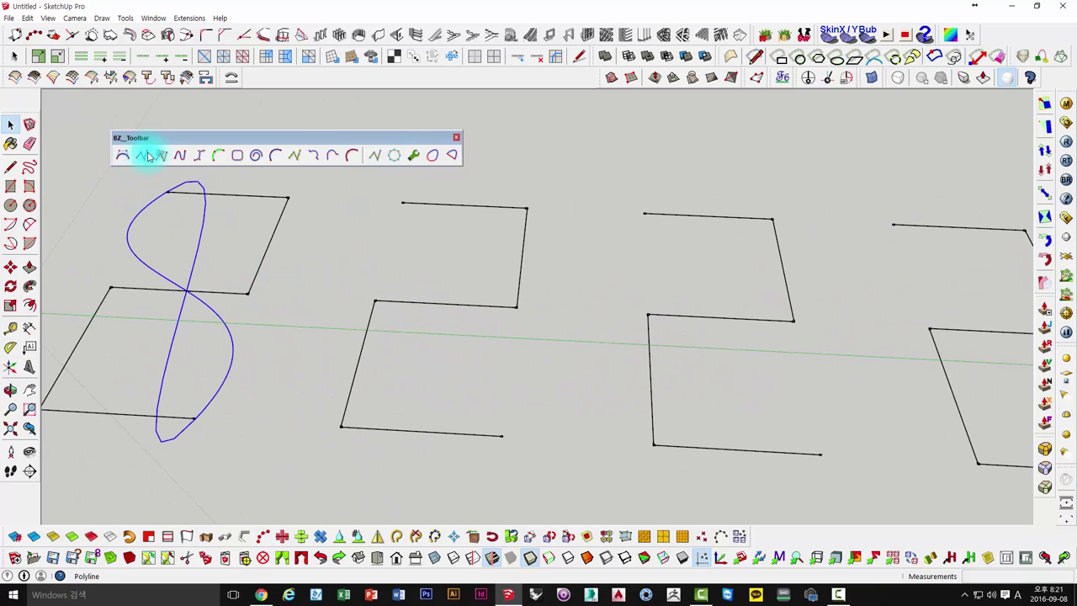
pyautogui.click(143, 155)
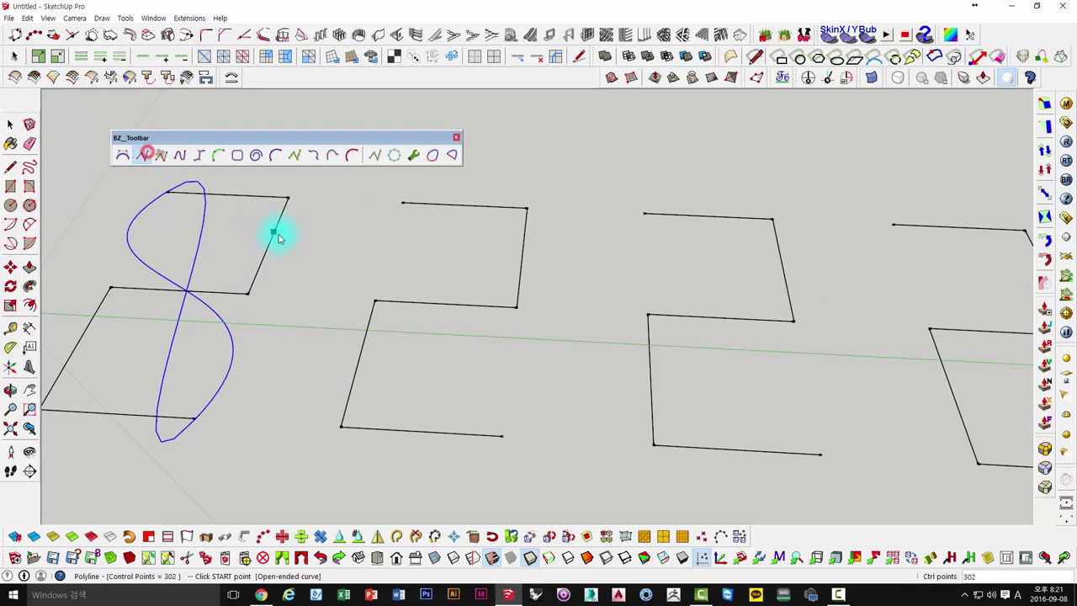
pyautogui.moveTo(277, 233)
pyautogui.mouseDown(button='middle')
pyautogui.moveTo(356, 306)
pyautogui.moveTo(384, 385)
pyautogui.moveTo(379, 280)
pyautogui.moveTo(373, 360)
pyautogui.mouseUp(button='middle')
pyautogui.click(345, 237)
pyautogui.click(408, 217)
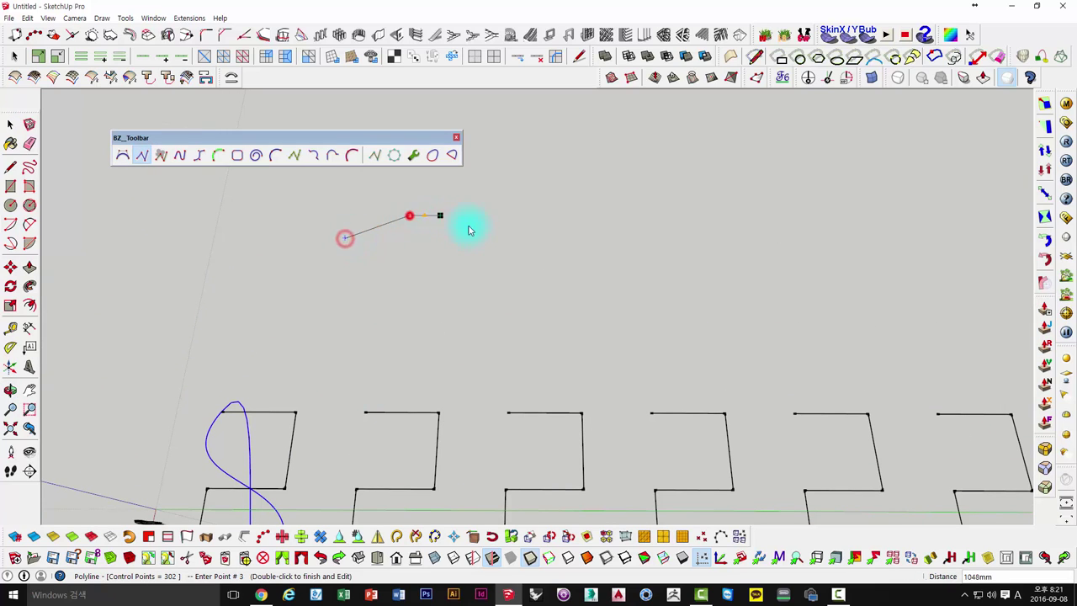
pyautogui.click(474, 272)
pyautogui.click(448, 326)
pyautogui.click(377, 353)
# Step: Wind the remaining points inward, finish the 14-point spiral polyline, and return to Select
pyautogui.click(304, 329)
pyautogui.click(277, 255)
pyautogui.click(304, 209)
pyautogui.click(352, 195)
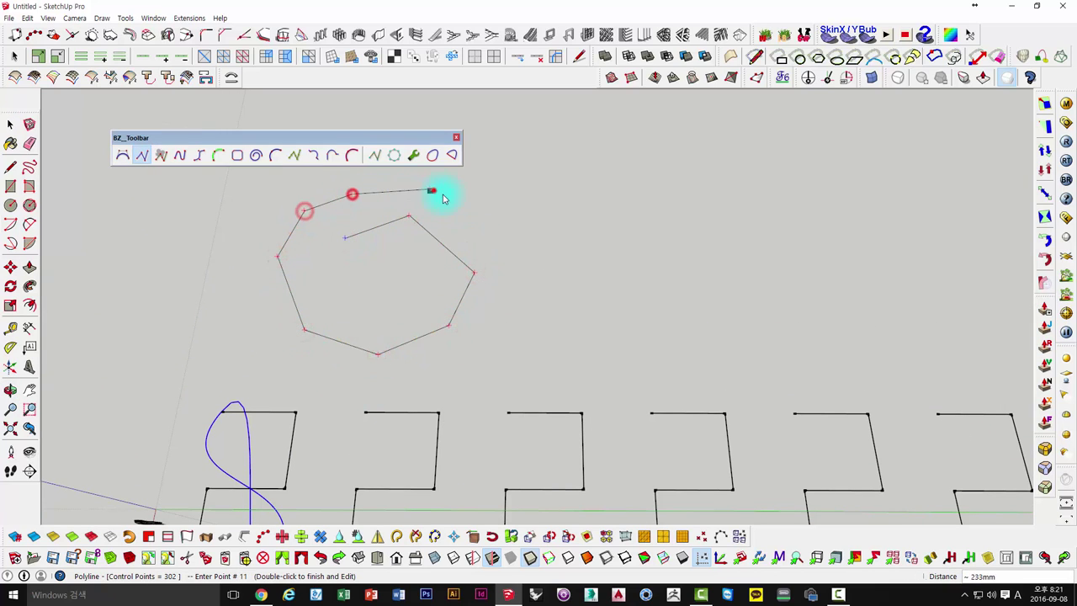
pyautogui.click(503, 370)
pyautogui.doubleClick(429, 388)
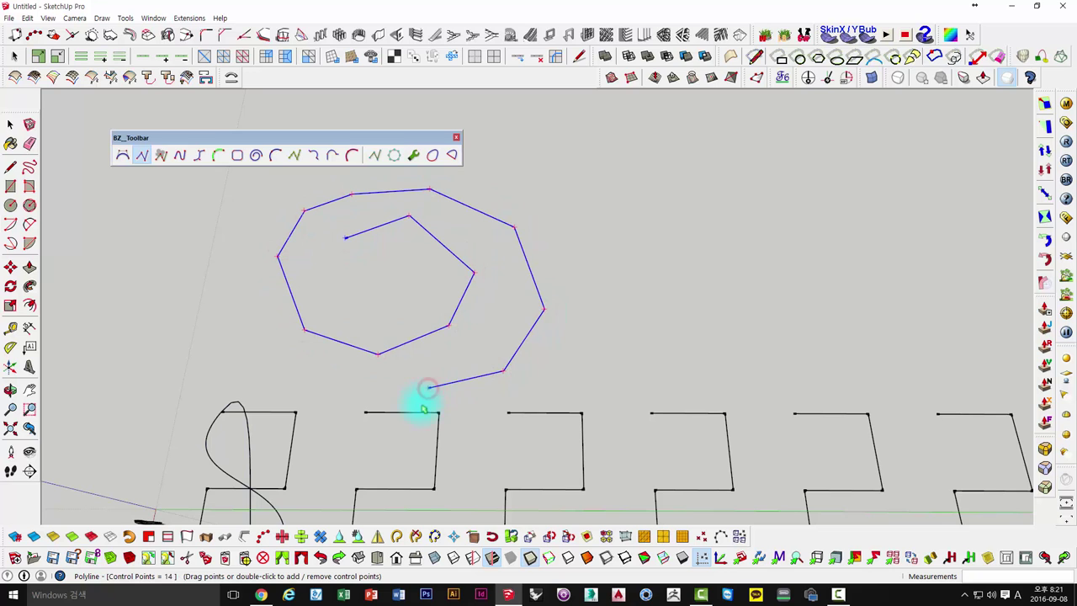
pyautogui.moveTo(463, 348); pyautogui.dragTo(478, 334, button='middle')
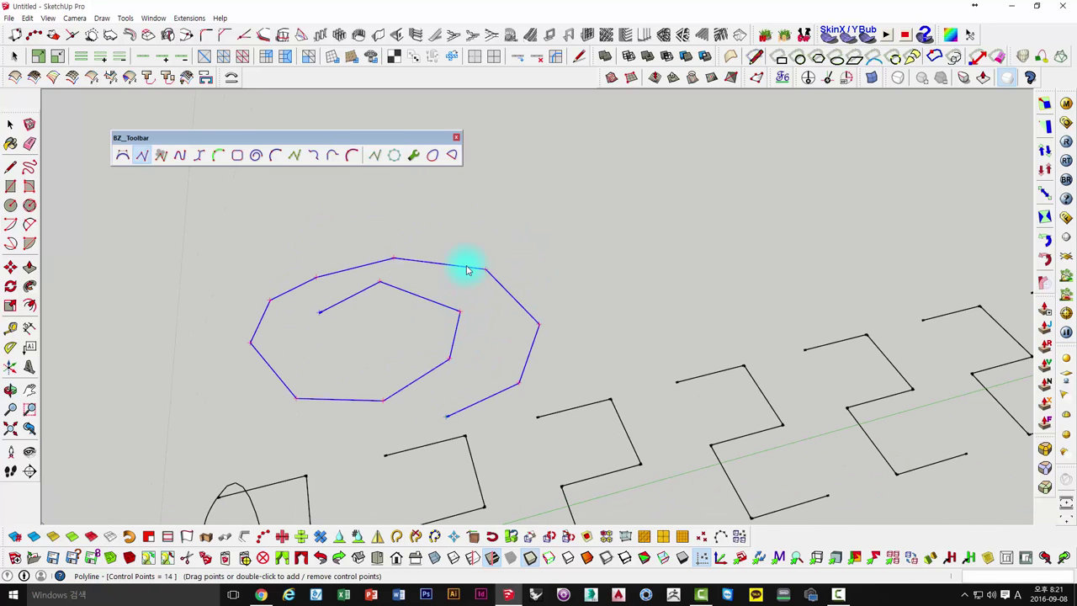
pyautogui.press('space')
pyautogui.moveTo(473, 284)
pyautogui.mouseDown(button='middle')
pyautogui.moveTo(485, 308)
pyautogui.moveTo(512, 253)
pyautogui.moveTo(456, 321)
pyautogui.mouseUp(button='middle')
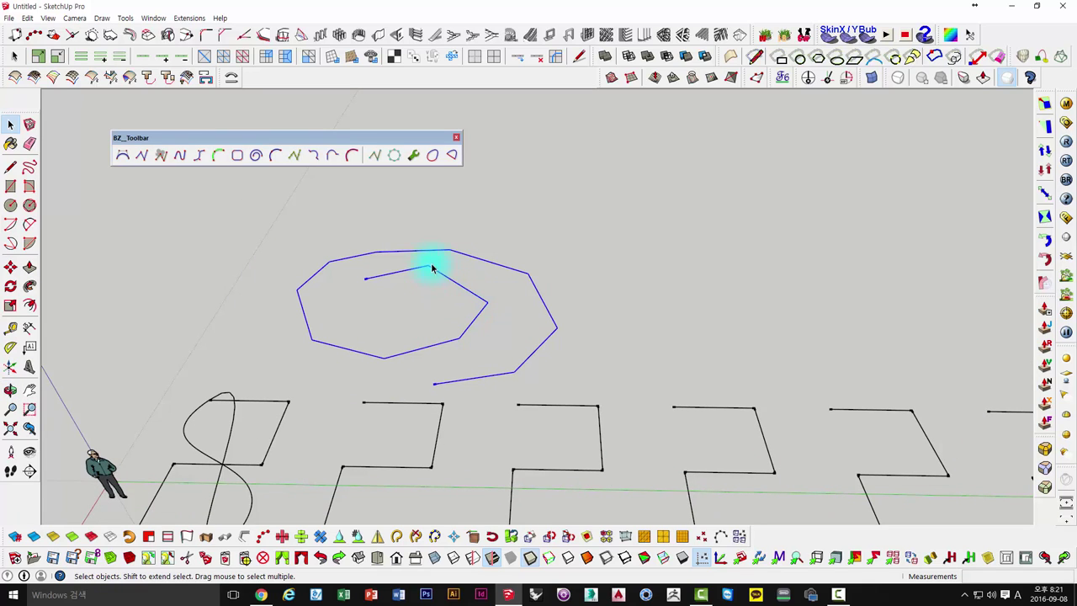
# Step: Select the spiral polyline and orbit around it
pyautogui.click(477, 176)
pyautogui.click(546, 308)
pyautogui.moveTo(548, 306); pyautogui.dragTo(409, 298, button='middle')
# Step: Draw a large open multi-segment line looping around the spiral with the Line tool
pyautogui.click(10, 169)
pyautogui.moveTo(461, 319); pyautogui.dragTo(471, 384, button='middle')
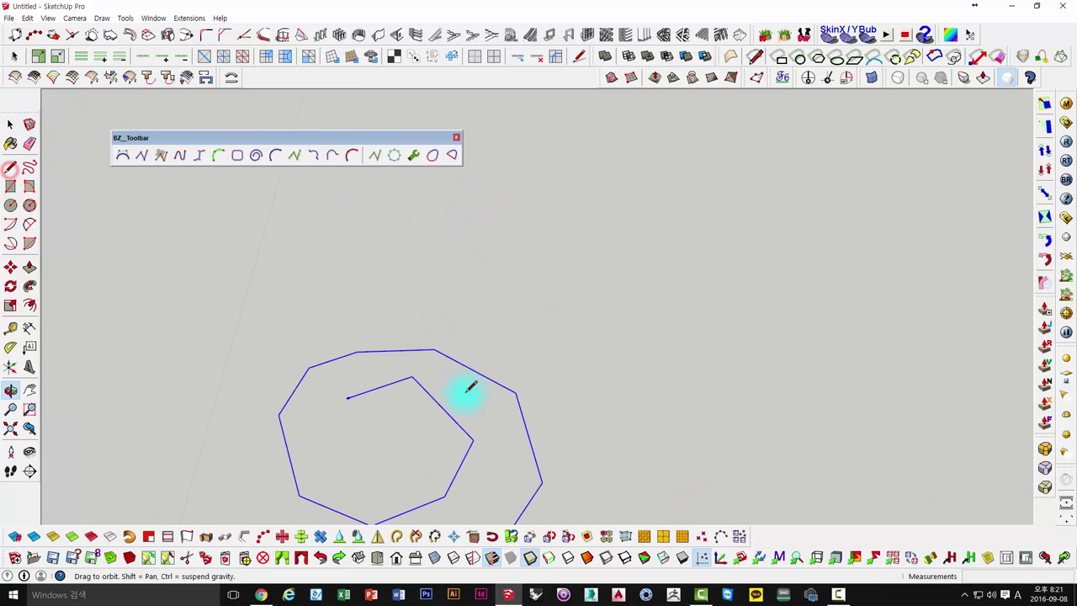
pyautogui.click(522, 179)
pyautogui.click(616, 153)
pyautogui.click(713, 226)
pyautogui.click(727, 331)
pyautogui.click(587, 349)
pyautogui.click(474, 317)
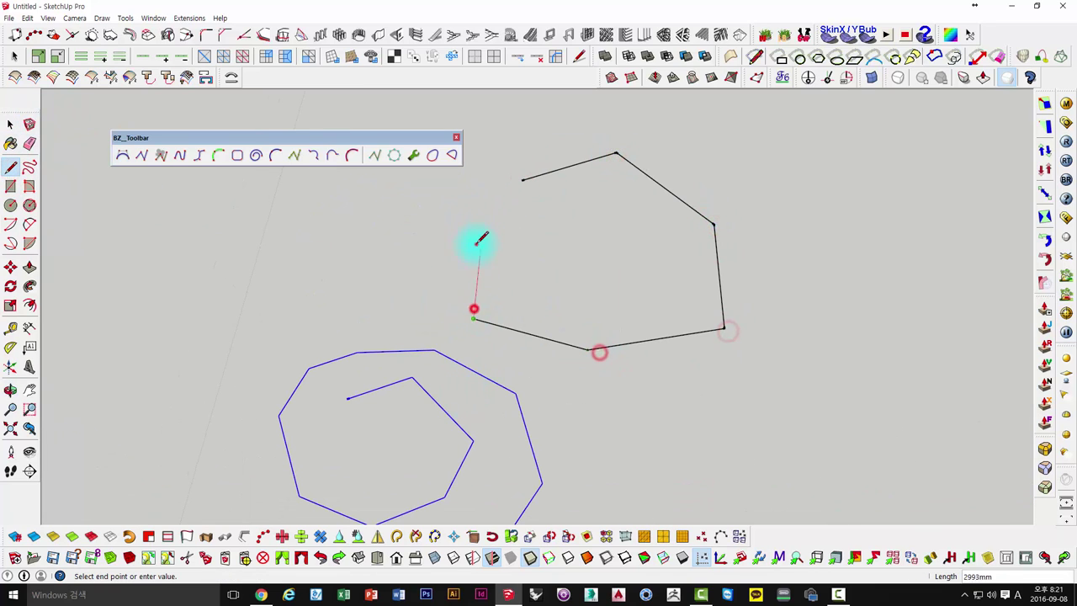
pyautogui.click(481, 244)
pyautogui.click(490, 148)
pyautogui.click(643, 112)
pyautogui.click(806, 171)
pyautogui.click(812, 223)
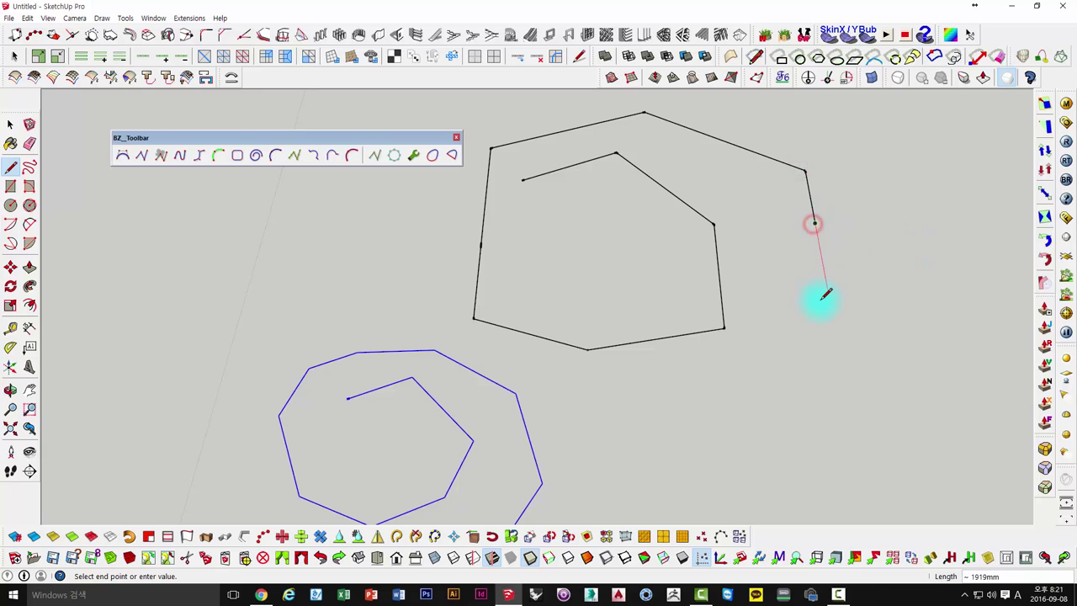
pyautogui.click(829, 303)
pyautogui.press('space')
pyautogui.click(895, 227)
pyautogui.moveTo(842, 257)
pyautogui.mouseDown(button='middle')
pyautogui.moveTo(769, 180)
pyautogui.moveTo(800, 161)
pyautogui.moveTo(695, 177)
pyautogui.mouseUp(button='middle')
# Step: Select the whole upper open polyline and delete it
pyautogui.click(547, 193)
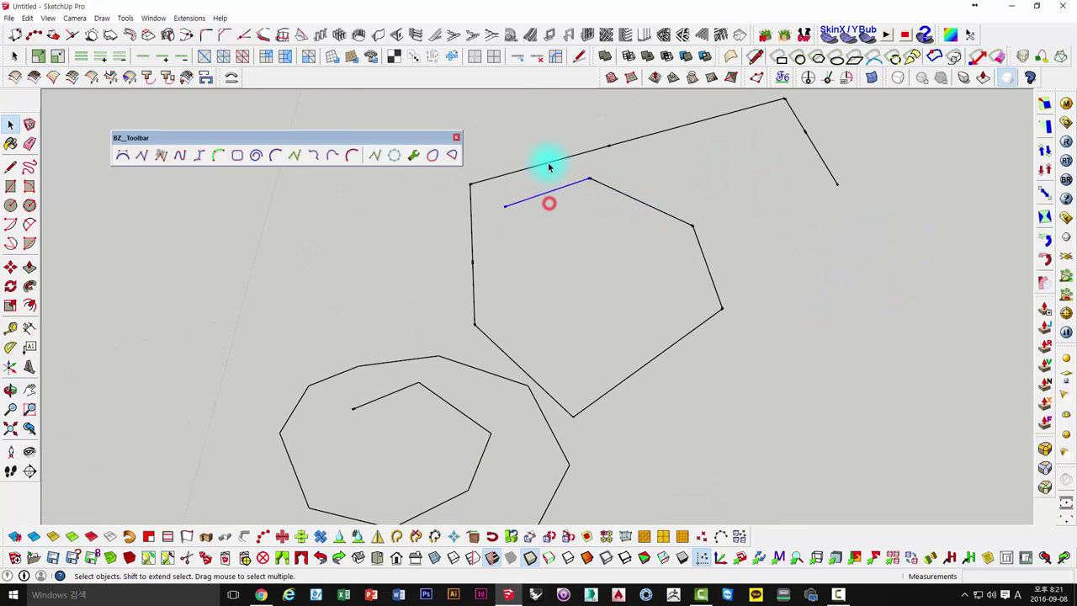
pyautogui.tripleClick(548, 164)
pyautogui.press('Delete')
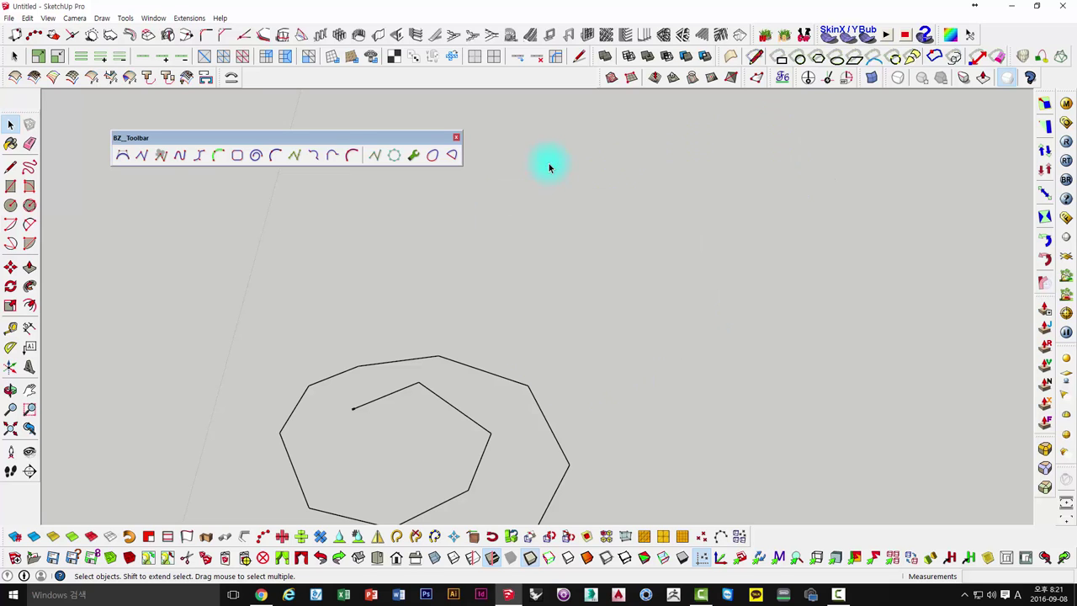
# Step: Explode the spiral curve into separate edges and check its individual segments
pyautogui.moveTo(485, 371)
pyautogui.mouseDown(button='middle')
pyautogui.moveTo(496, 233)
pyautogui.moveTo(483, 186)
pyautogui.mouseUp(button='middle')
pyautogui.tripleClick(534, 207)
pyautogui.rightClick(482, 241)
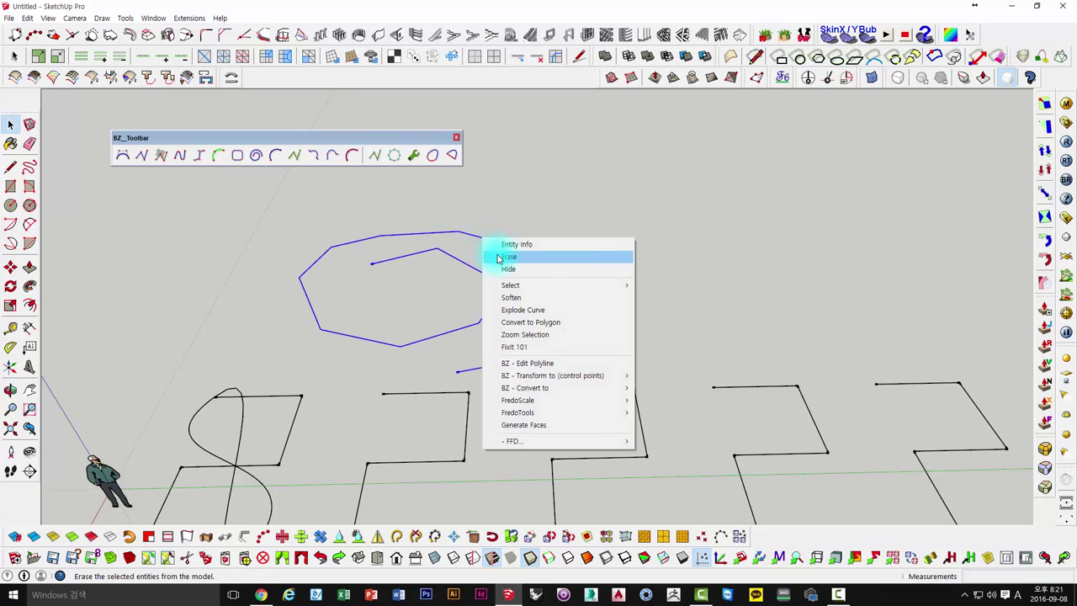
pyautogui.click(522, 315)
pyautogui.moveTo(505, 303); pyautogui.dragTo(481, 269, button='middle')
pyautogui.click(493, 250)
pyautogui.click(425, 253)
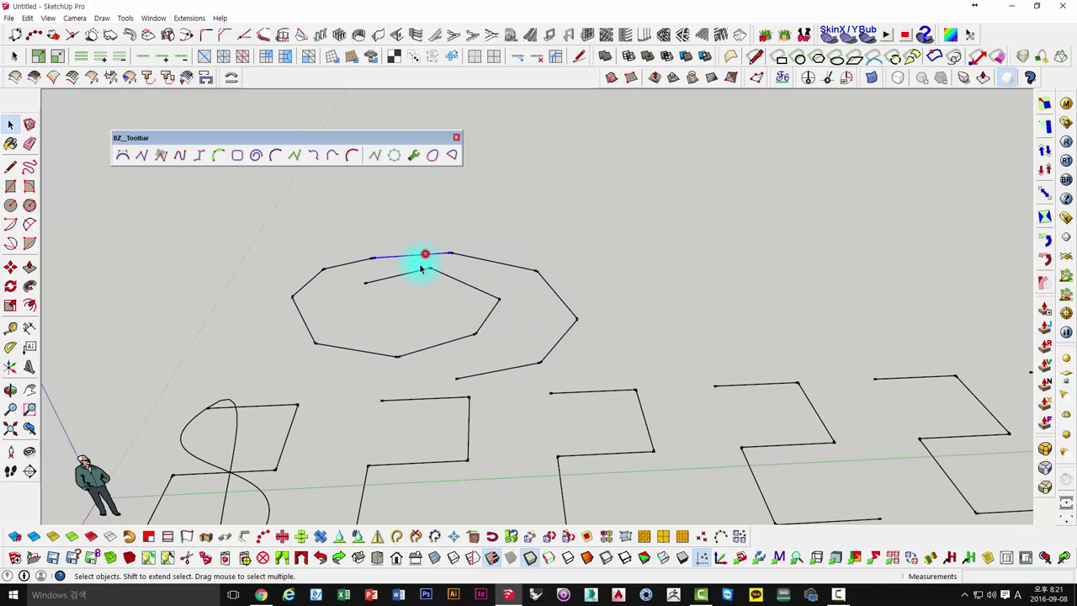
pyautogui.click(377, 281)
pyautogui.moveTo(453, 253)
pyautogui.mouseDown(button='middle')
pyautogui.moveTo(463, 257)
pyautogui.moveTo(247, 228)
pyautogui.moveTo(320, 357)
pyautogui.moveTo(335, 277)
pyautogui.mouseUp(button='middle')
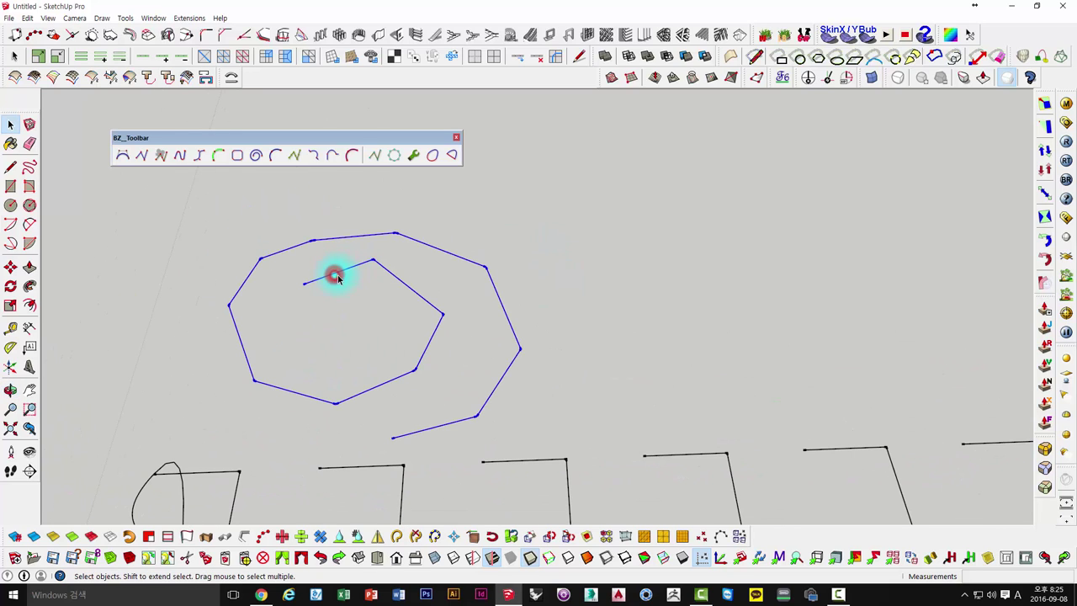
# Step: Delete the spiral and draw a new 10-point hooked BZ Polyline in its place
pyautogui.press('Delete')
pyautogui.click(142, 155)
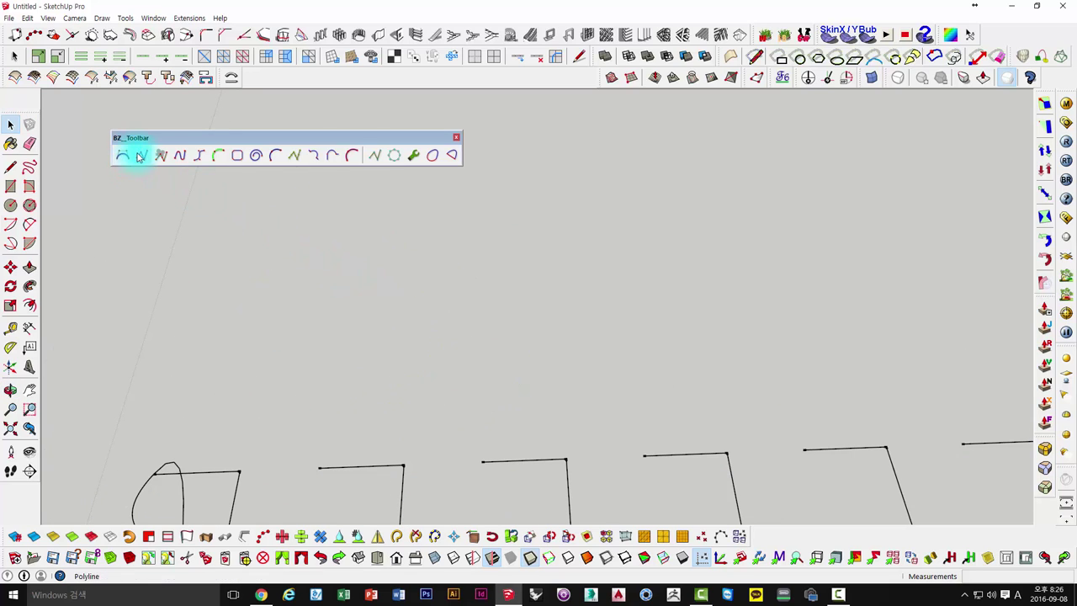
pyautogui.click(313, 360)
pyautogui.click(305, 253)
pyautogui.click(462, 185)
pyautogui.click(655, 183)
pyautogui.click(677, 309)
pyautogui.click(611, 381)
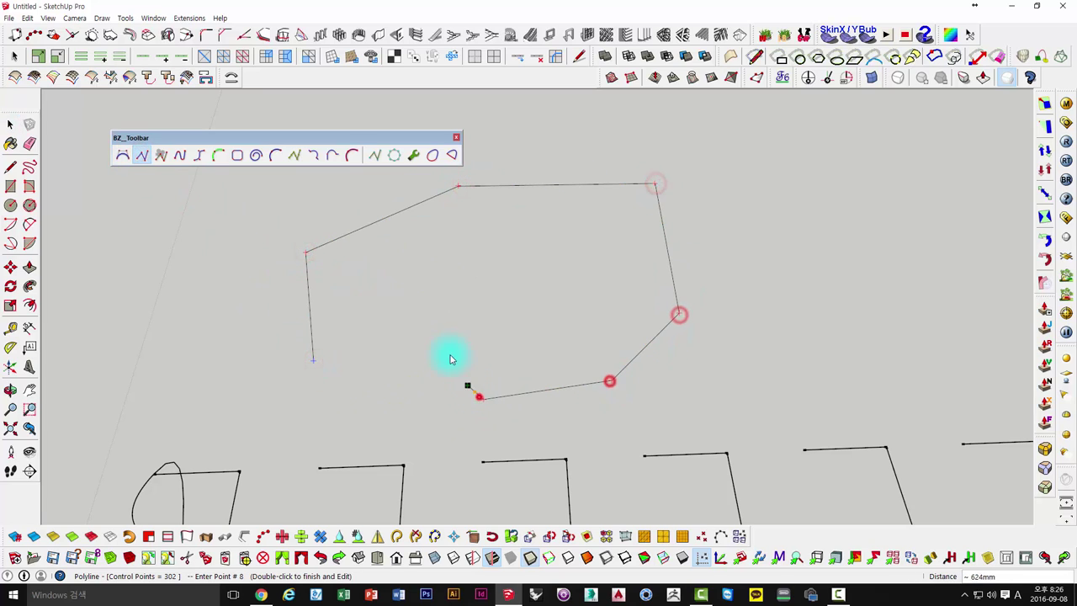
pyautogui.click(483, 399)
pyautogui.click(444, 338)
pyautogui.click(459, 264)
pyautogui.doubleClick(530, 239)
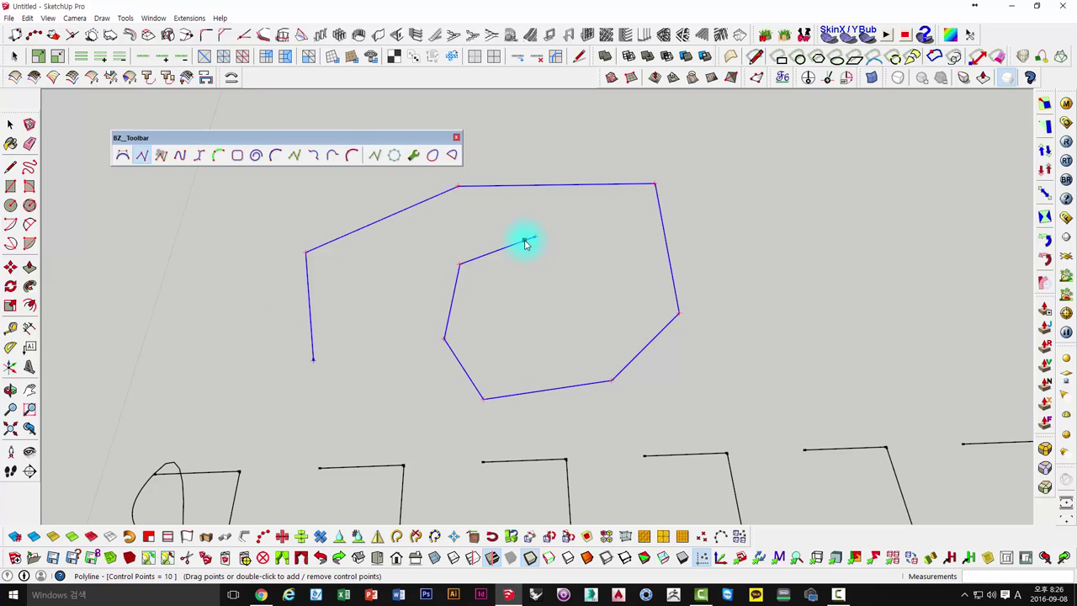
# Step: Toggle the closing line, add a control point, drag inner vertices into a notch, and choose Done
pyautogui.rightClick(525, 244)
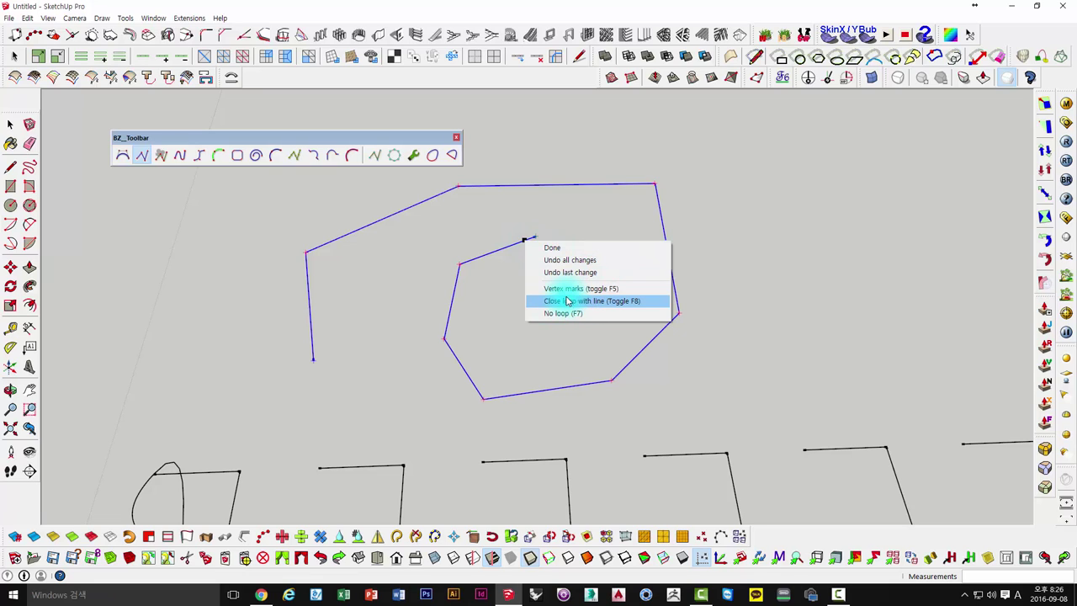
pyautogui.click(571, 302)
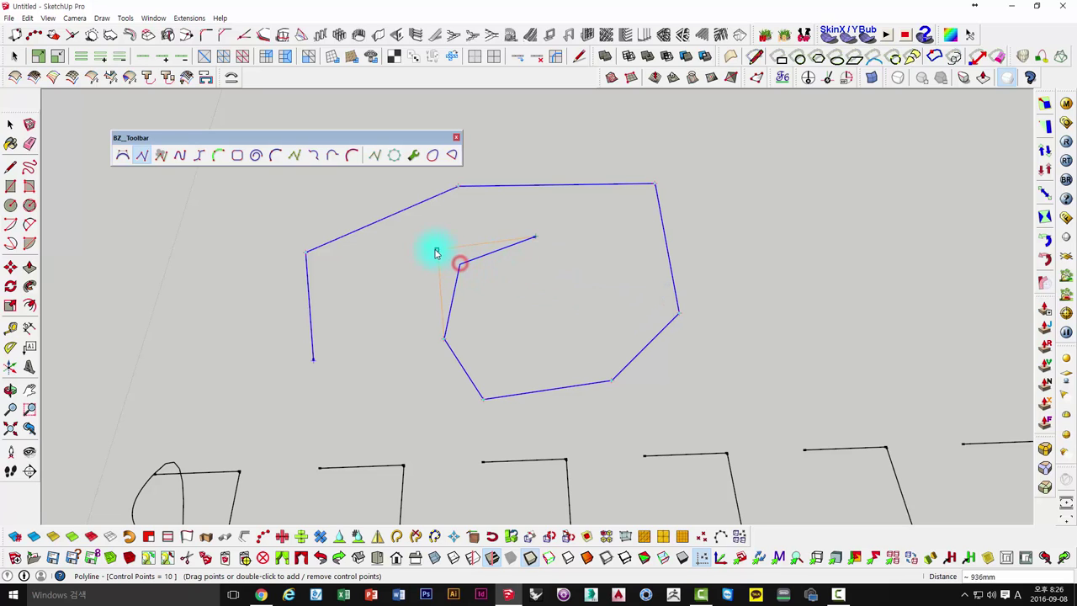
pyautogui.moveTo(459, 266); pyautogui.dragTo(413, 244)
pyautogui.doubleClick(444, 337)
pyautogui.moveTo(443, 337); pyautogui.dragTo(532, 297)
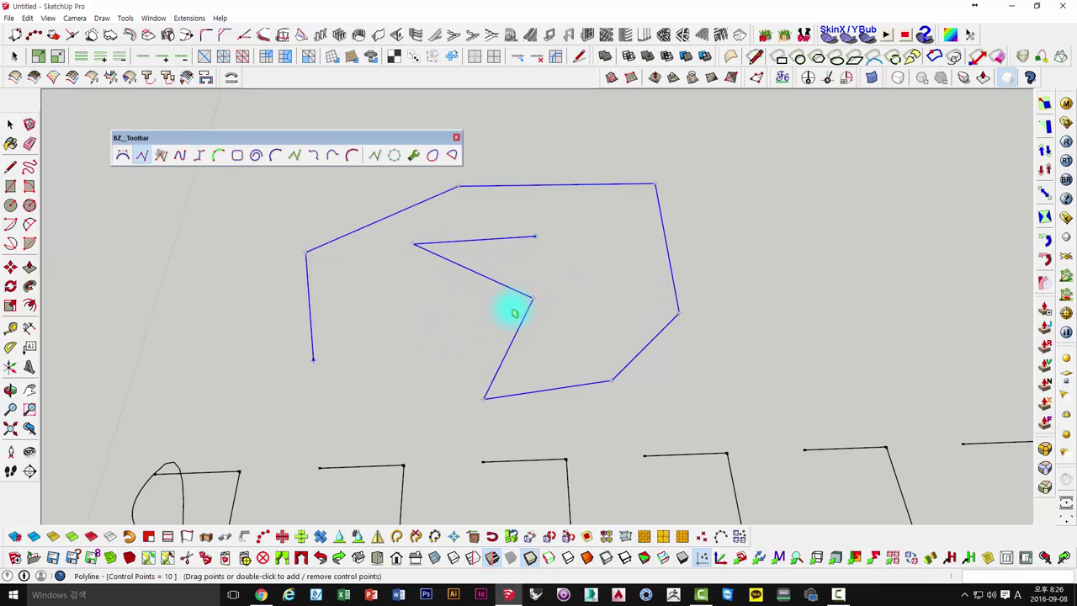
pyautogui.moveTo(413, 244); pyautogui.dragTo(420, 288)
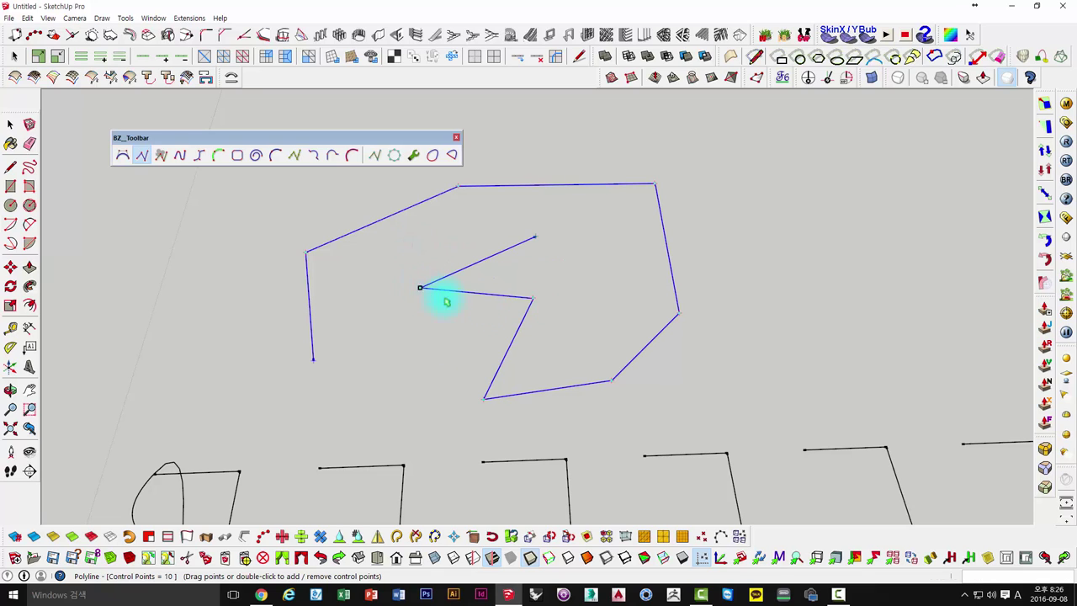
pyautogui.moveTo(533, 300); pyautogui.dragTo(510, 335)
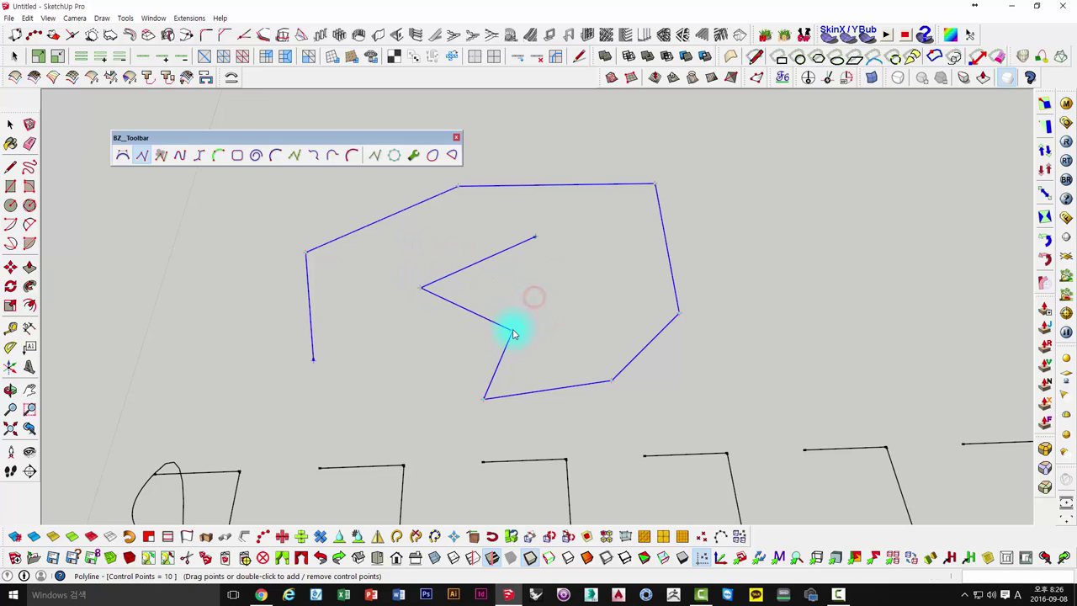
pyautogui.rightClick(511, 335)
pyautogui.click(544, 395)
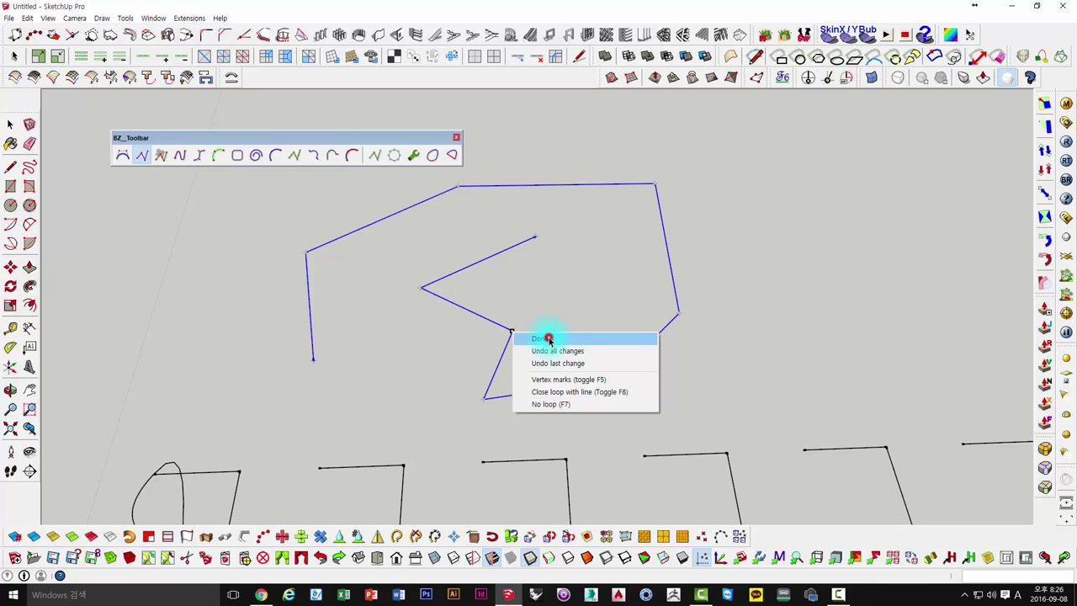
pyautogui.click(548, 338)
pyautogui.moveTo(474, 247)
pyautogui.mouseDown(button='middle')
pyautogui.moveTo(493, 247)
pyautogui.moveTo(478, 264)
pyautogui.mouseUp(button='middle')
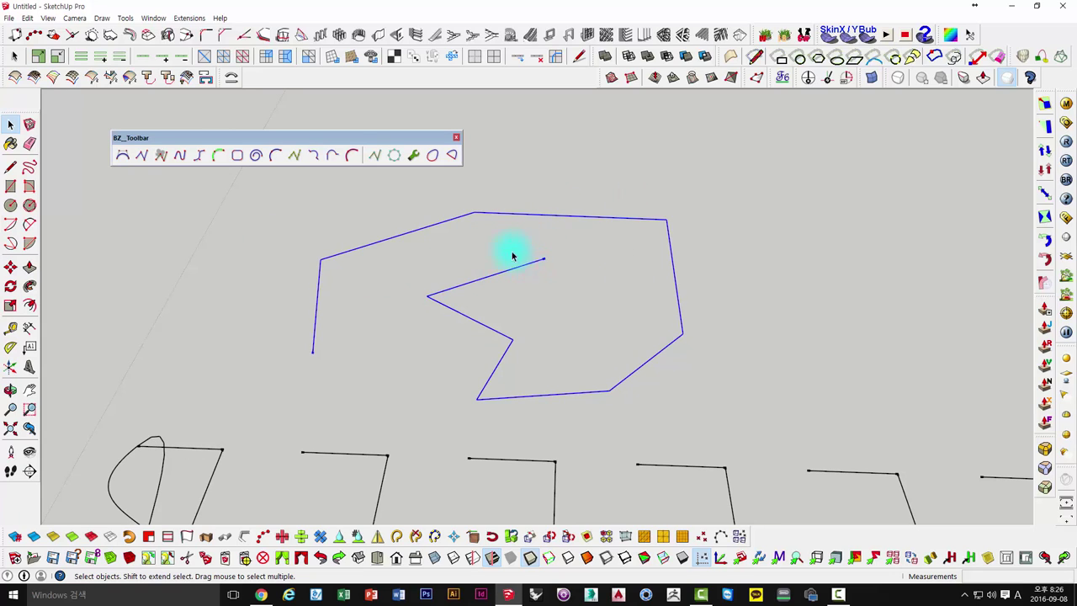
# Step: Delete the finished hooked polyline
pyautogui.press('Delete')
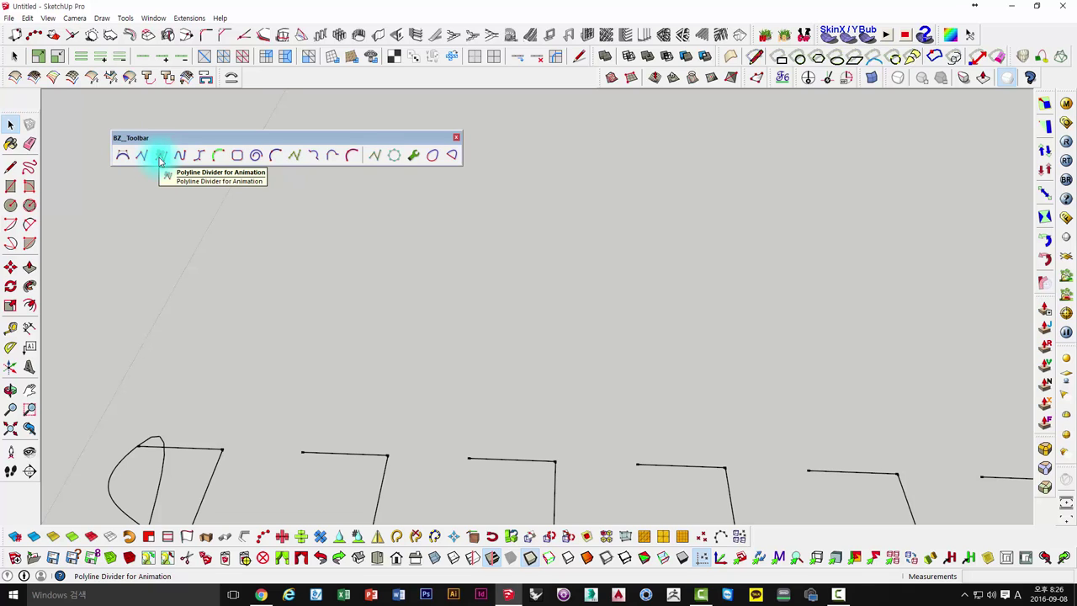
pyautogui.scroll(2, 392, 336)
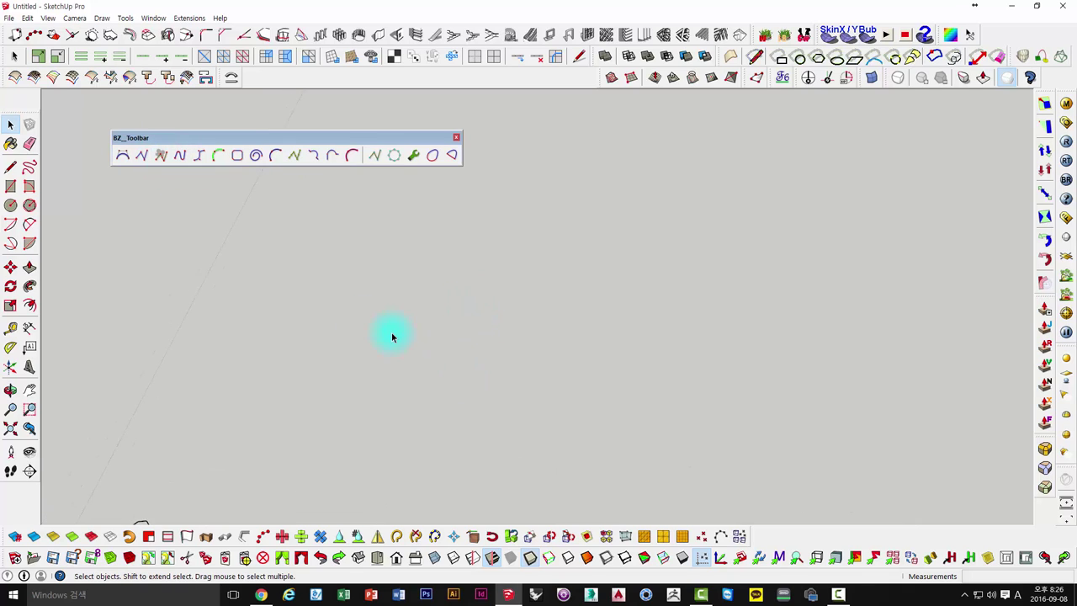
pyautogui.scroll(-2, 391, 335)
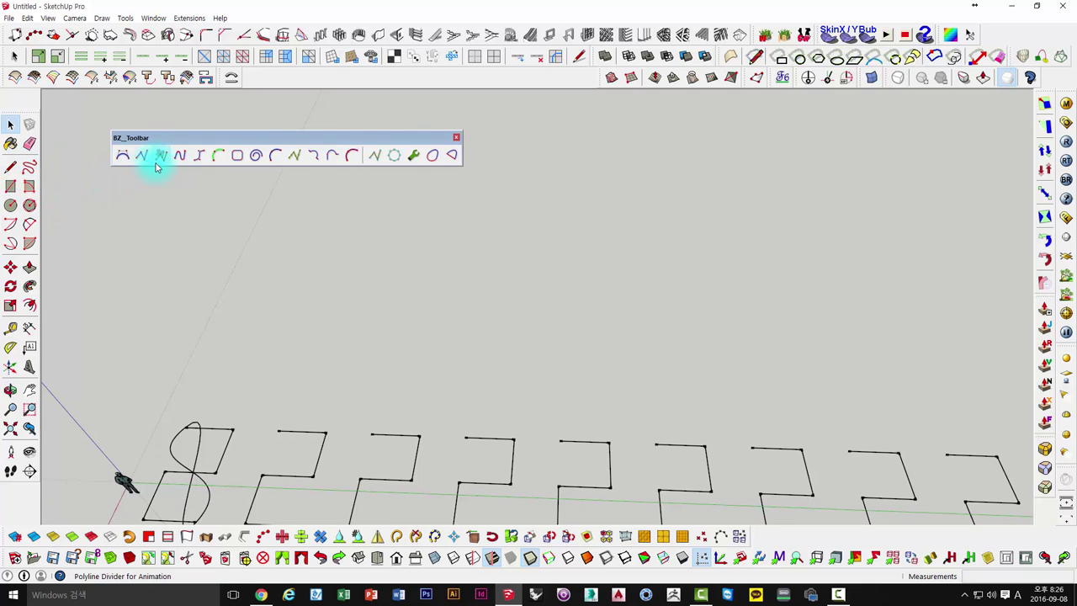
# Step: Run Polyline Divider for Animation with Acceleration Min to Max, MIN 500mm and MAX 5000mm
pyautogui.click(163, 158)
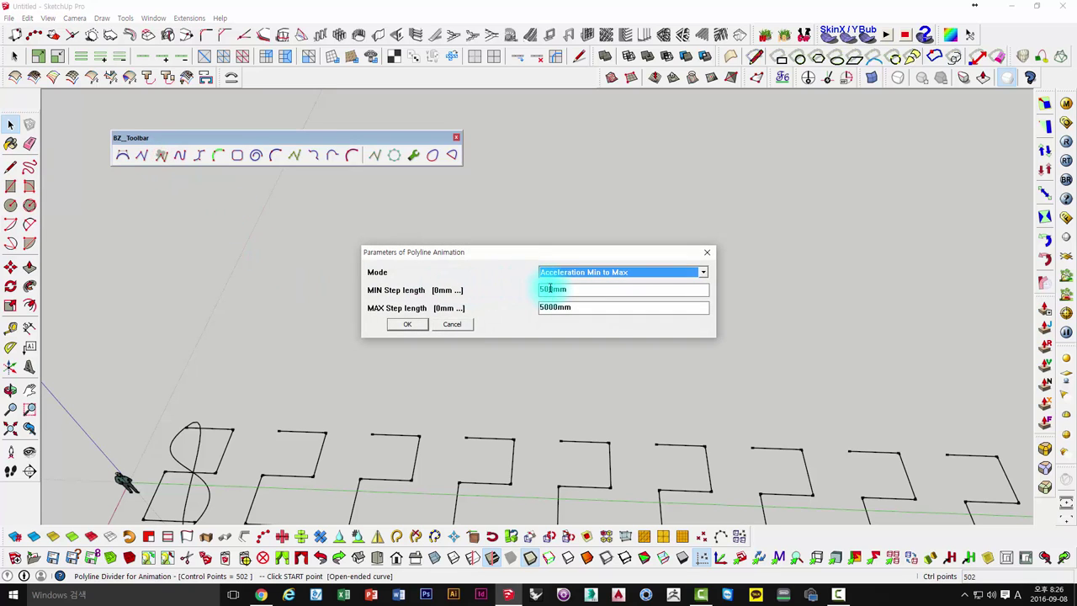
pyautogui.doubleClick(577, 290)
pyautogui.doubleClick(588, 308)
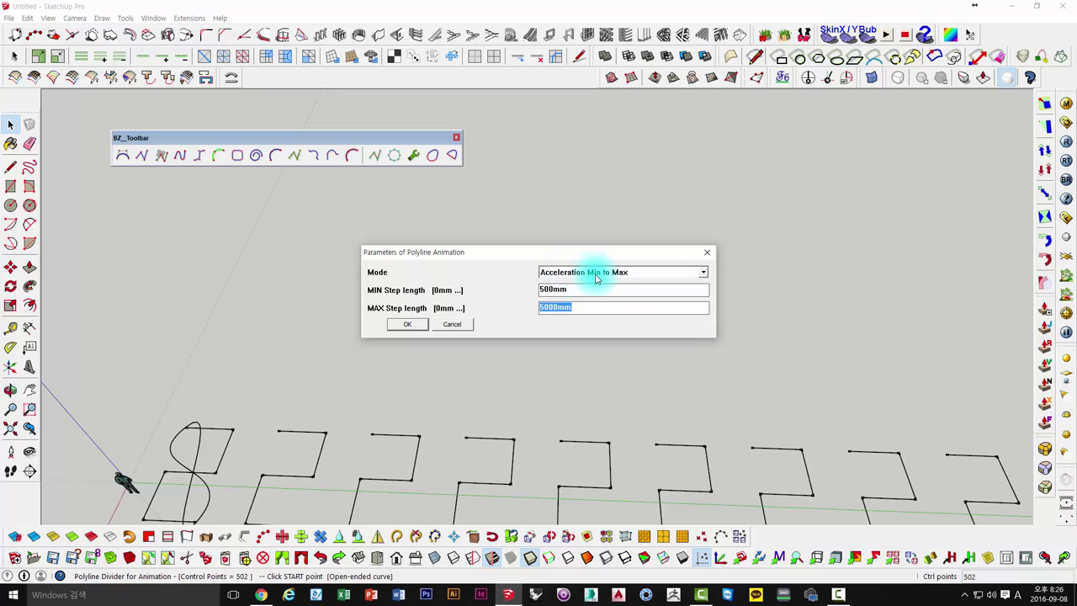
pyautogui.click(634, 274)
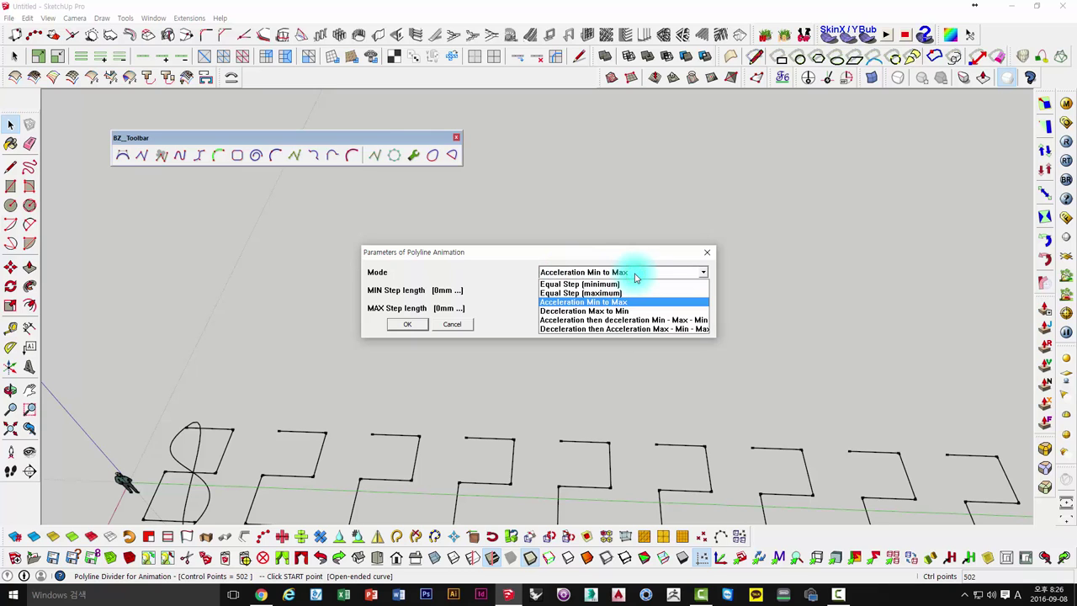
pyautogui.click(635, 278)
pyautogui.click(409, 325)
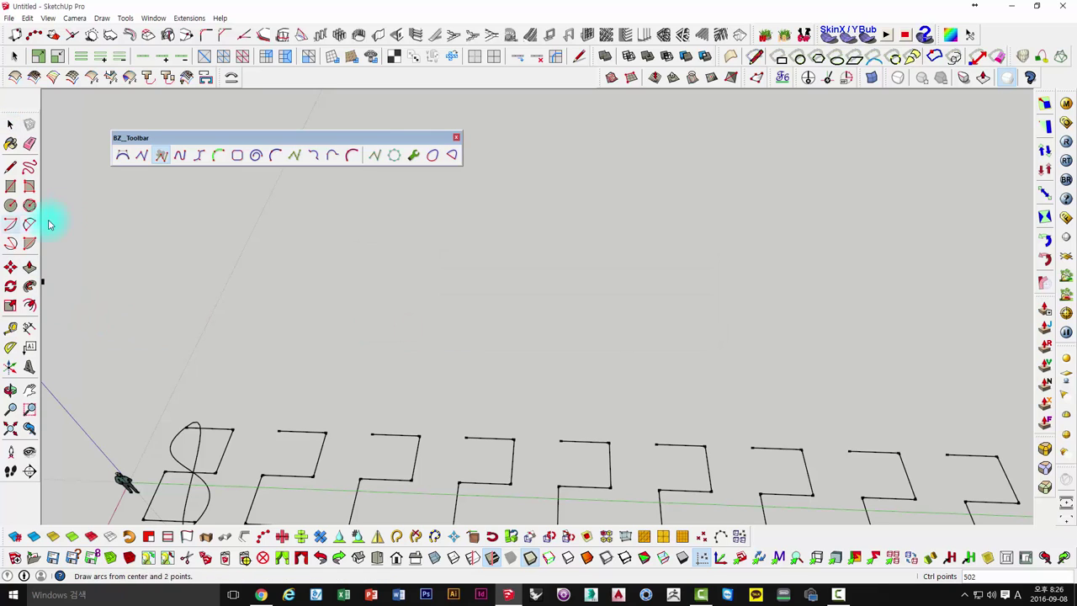
# Step: Draw a nine-point arched divided polyline spanning above the zigzag row, then return to Select
pyautogui.click(248, 360)
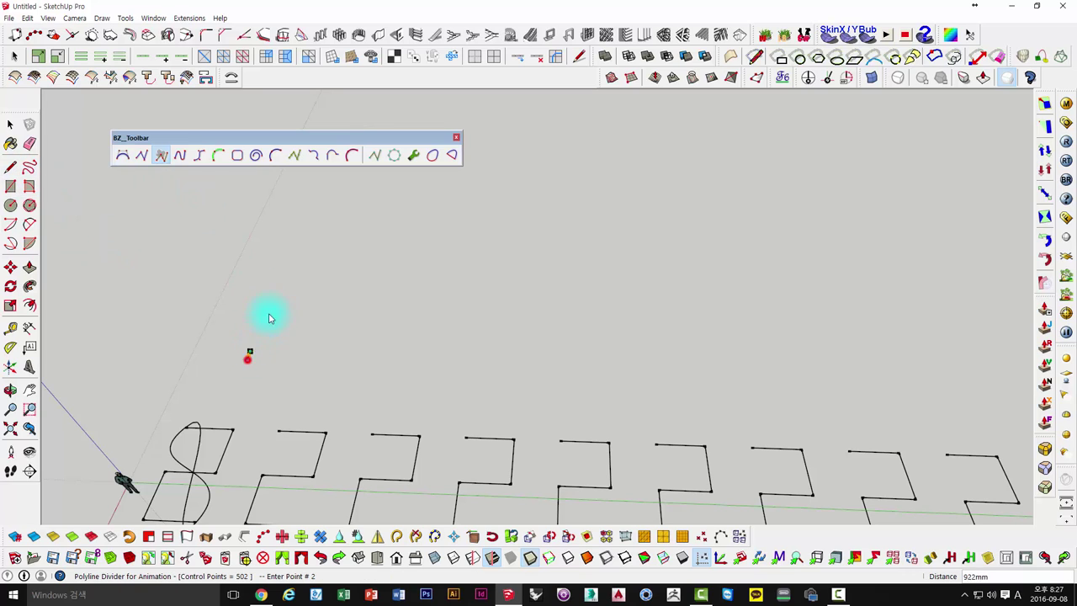
pyautogui.click(296, 285)
pyautogui.click(365, 266)
pyautogui.click(462, 266)
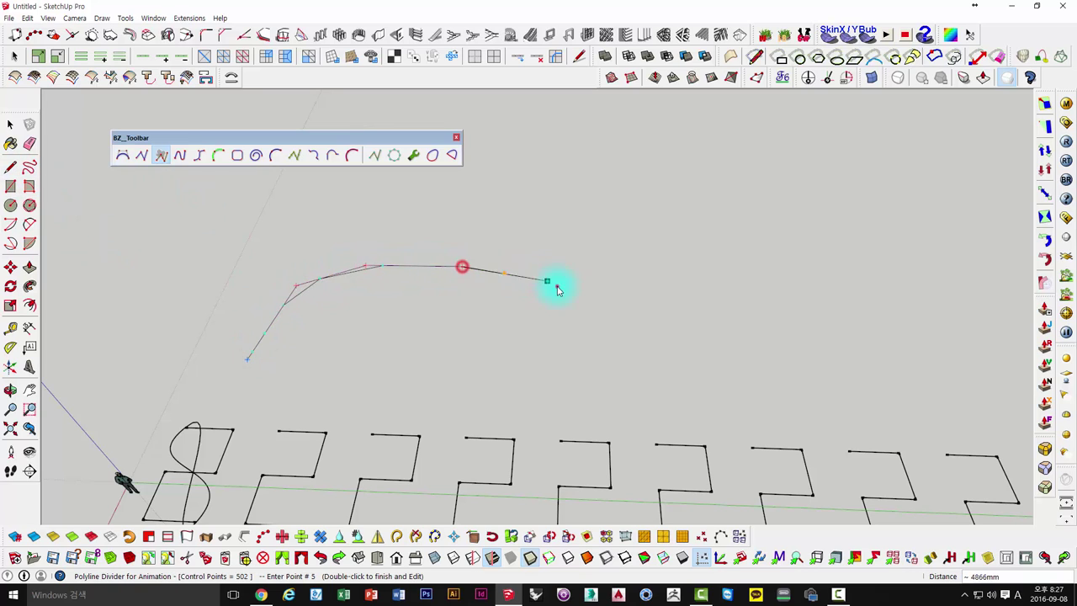
pyautogui.click(555, 289)
pyautogui.click(620, 317)
pyautogui.click(649, 367)
pyautogui.doubleClick(653, 409)
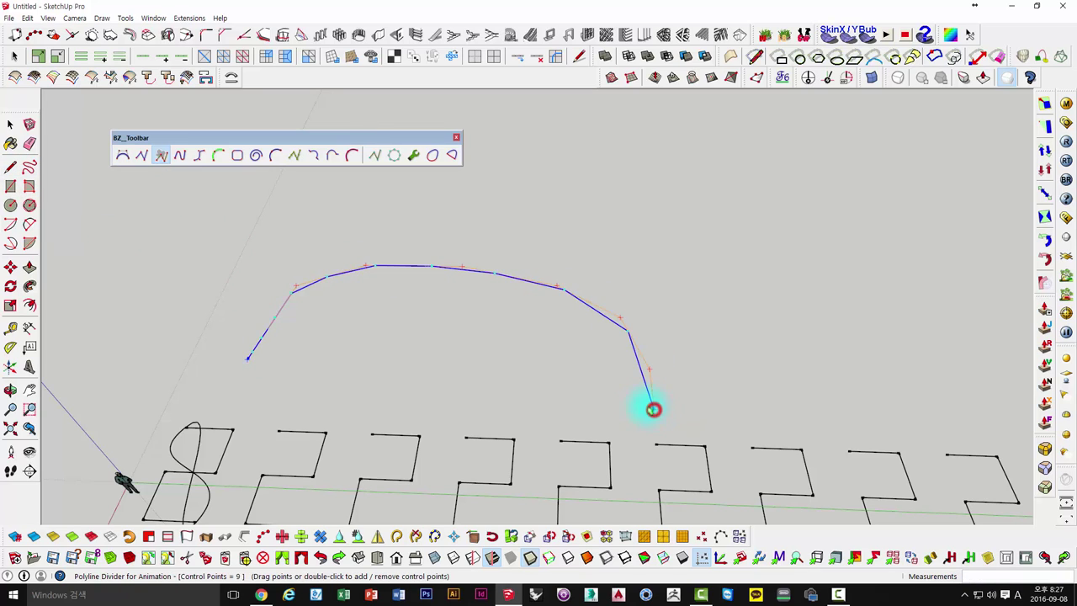
pyautogui.scroll(1, 228, 342)
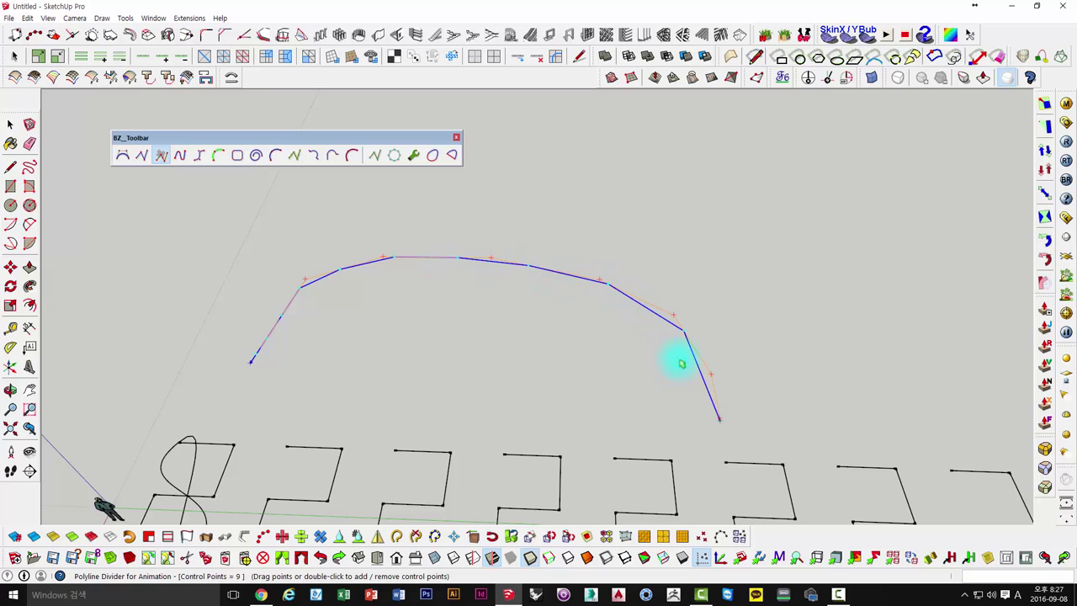
pyautogui.scroll(-2, 625, 276)
pyautogui.press('space')
pyautogui.scroll(2, 619, 279)
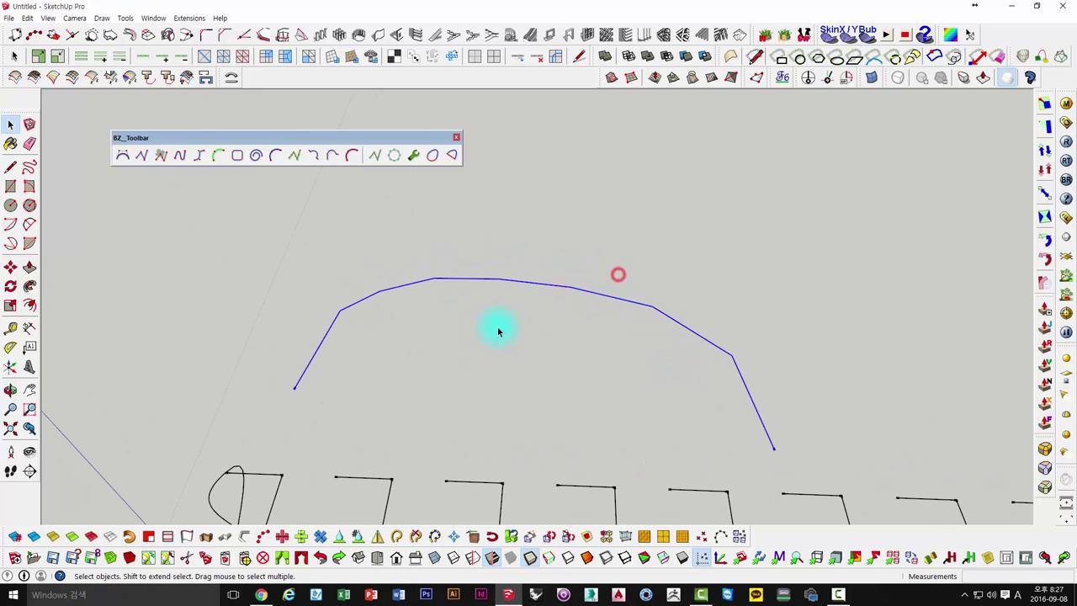
pyautogui.moveTo(498, 332)
pyautogui.mouseDown(button='middle')
pyautogui.moveTo(517, 300)
pyautogui.moveTo(486, 318)
pyautogui.mouseUp(button='middle')
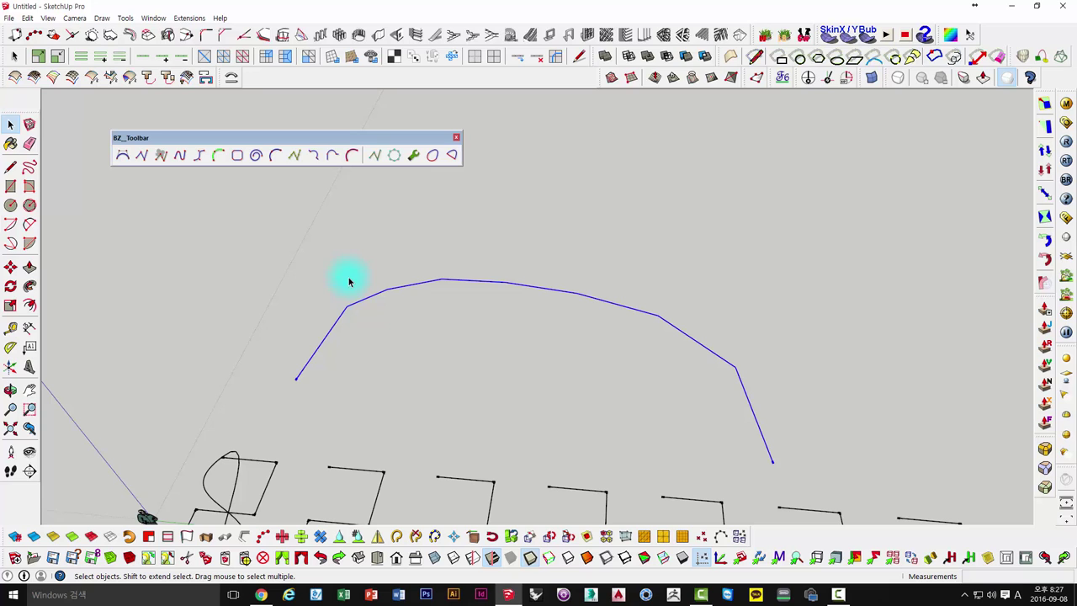
pyautogui.press('Delete')
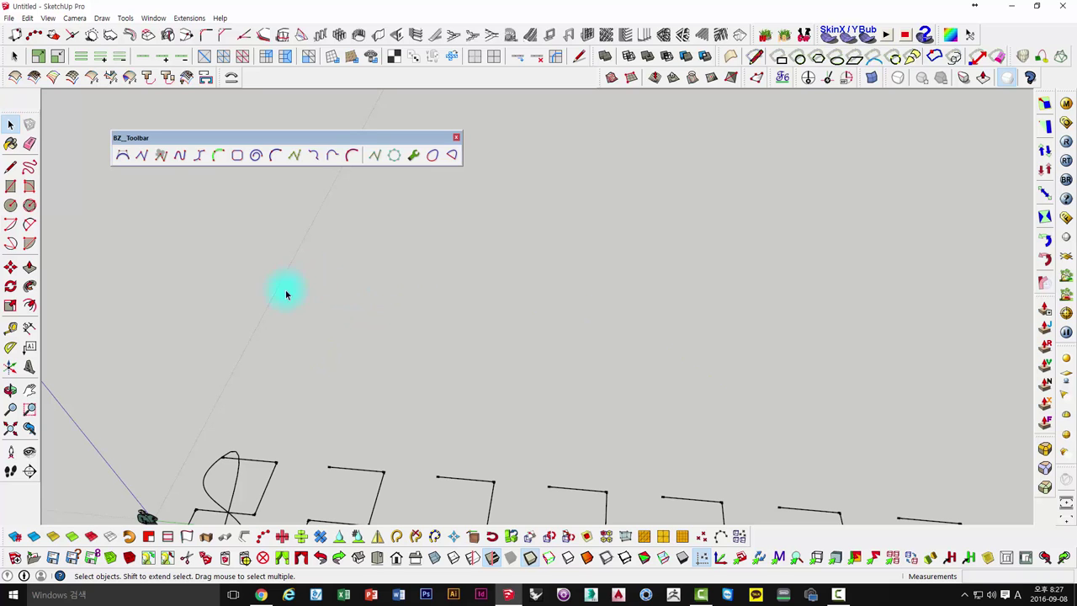
pyautogui.keyDown('shift'); pyautogui.moveTo(364, 315); pyautogui.dragTo(218, 234, button='middle'); pyautogui.keyUp('shift')
pyautogui.scroll(1, 239, 269)
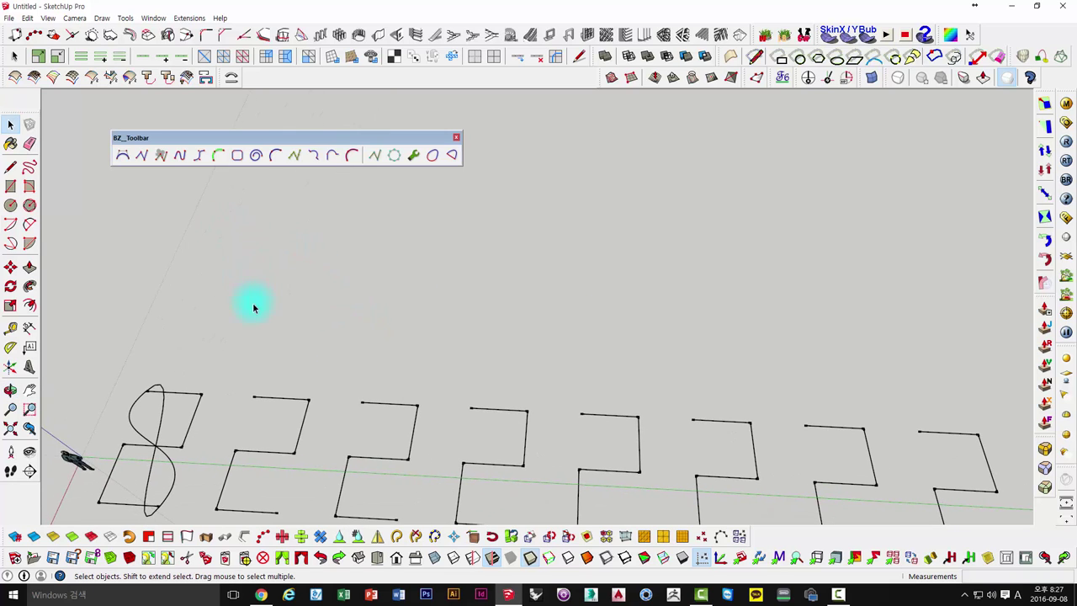
pyautogui.scroll(1, 265, 307)
pyautogui.scroll(1, 272, 303)
pyautogui.scroll(1, 295, 281)
# Step: Start a Polyline Arc Corners curve with a 1000 corner offset
pyautogui.keyDown('shift'); pyautogui.moveTo(323, 269); pyautogui.dragTo(295, 249, button='middle'); pyautogui.keyUp('shift')
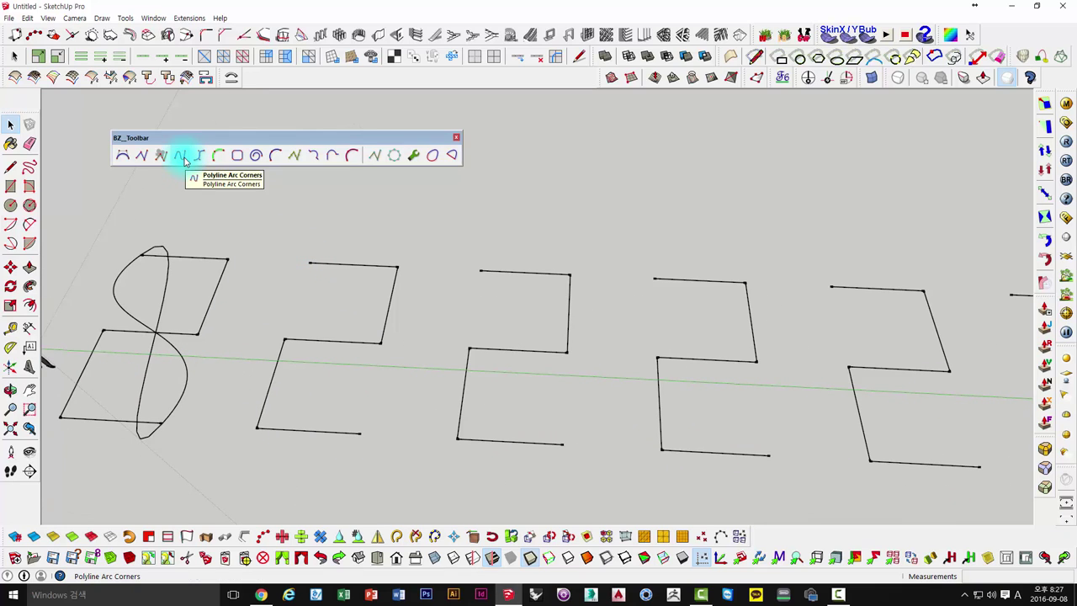
pyautogui.click(182, 156)
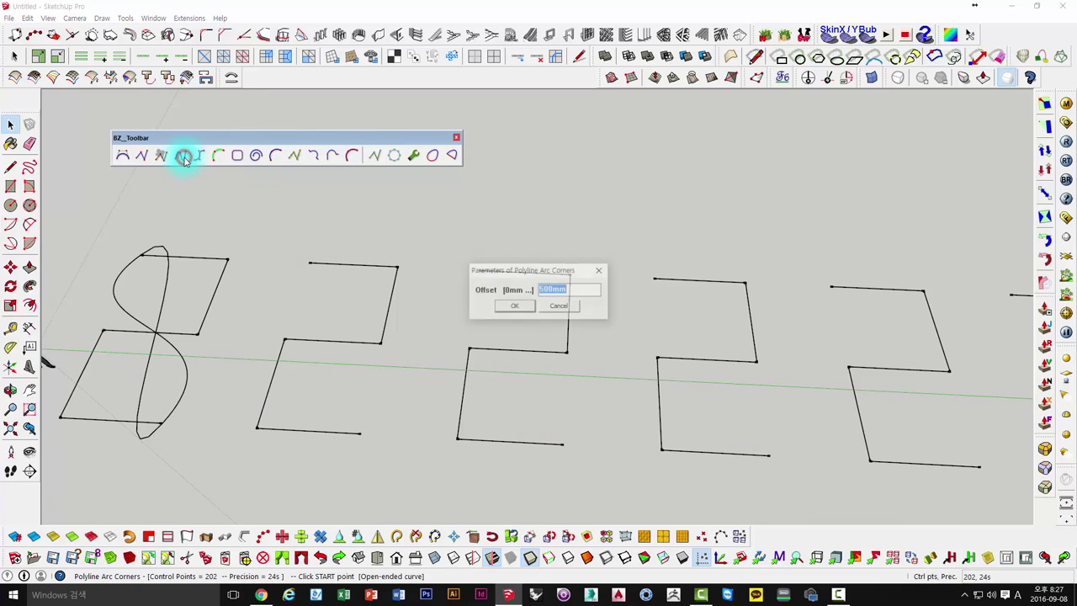
pyautogui.doubleClick(577, 290)
pyautogui.write('1000')
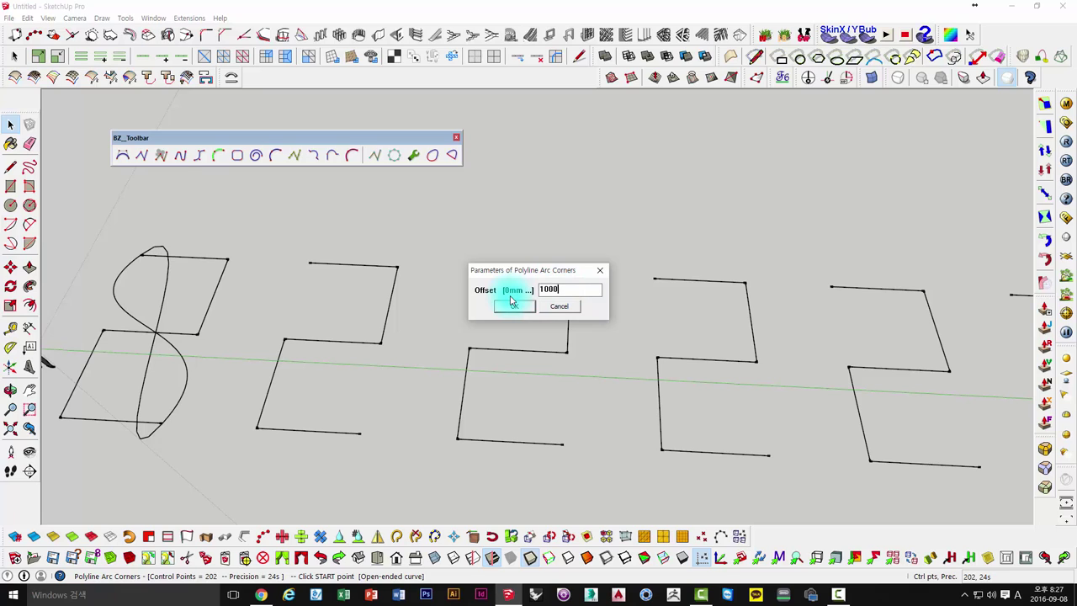
pyautogui.click(511, 301)
# Step: Trace the second zigzag's vertices from its top-left end to its bottom-right end
pyautogui.click(307, 263)
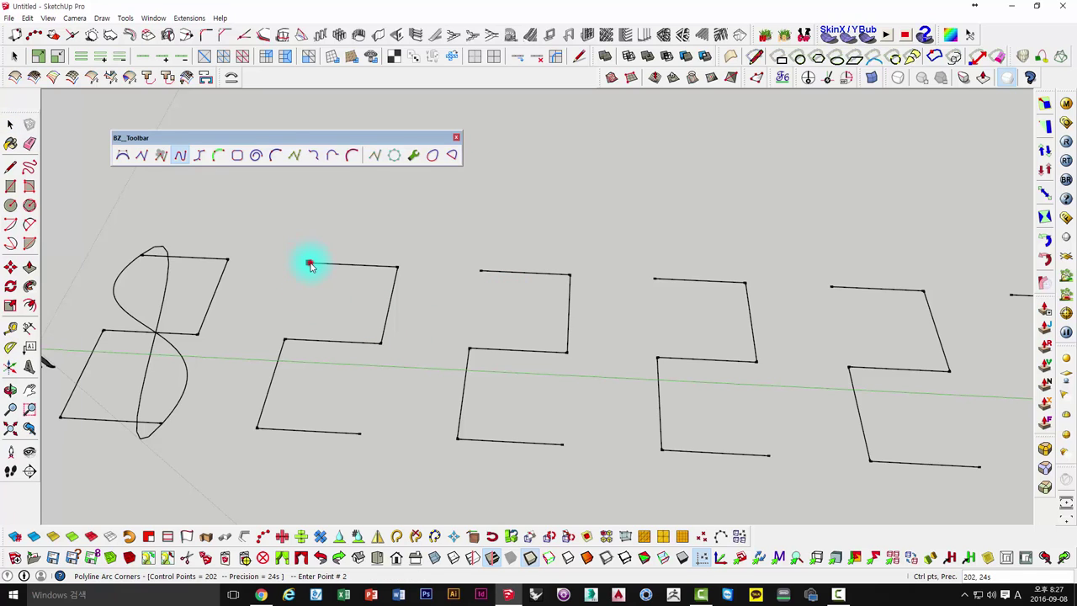
pyautogui.click(397, 267)
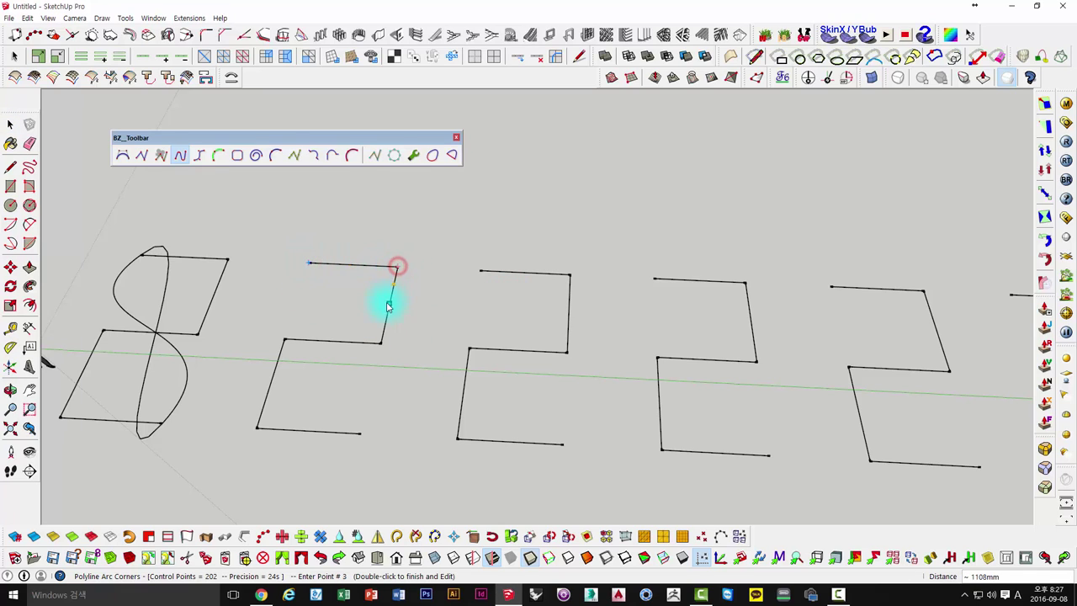
pyautogui.click(380, 345)
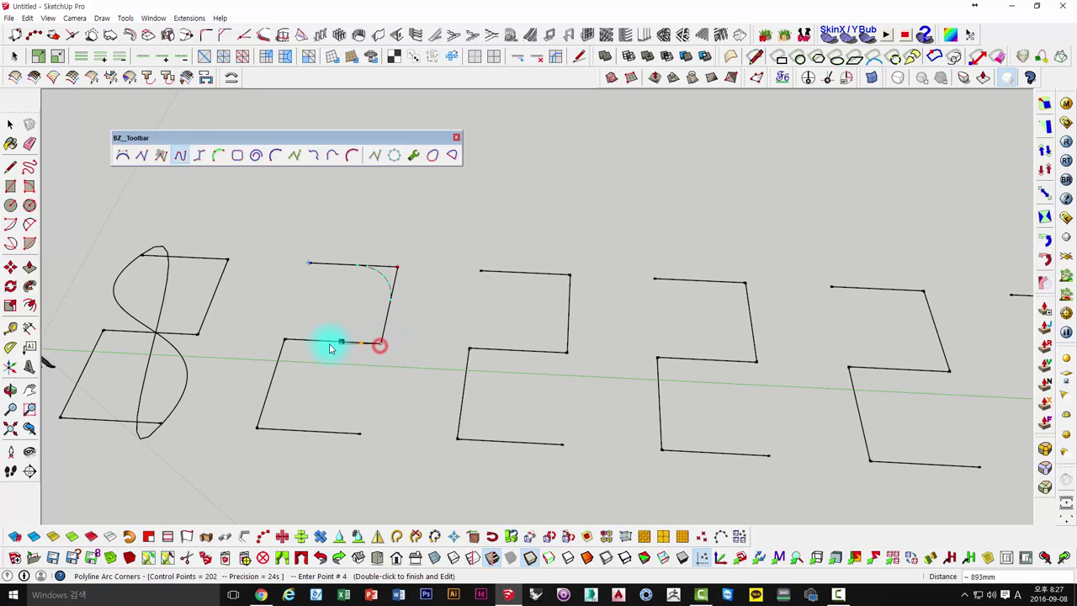
pyautogui.click(284, 339)
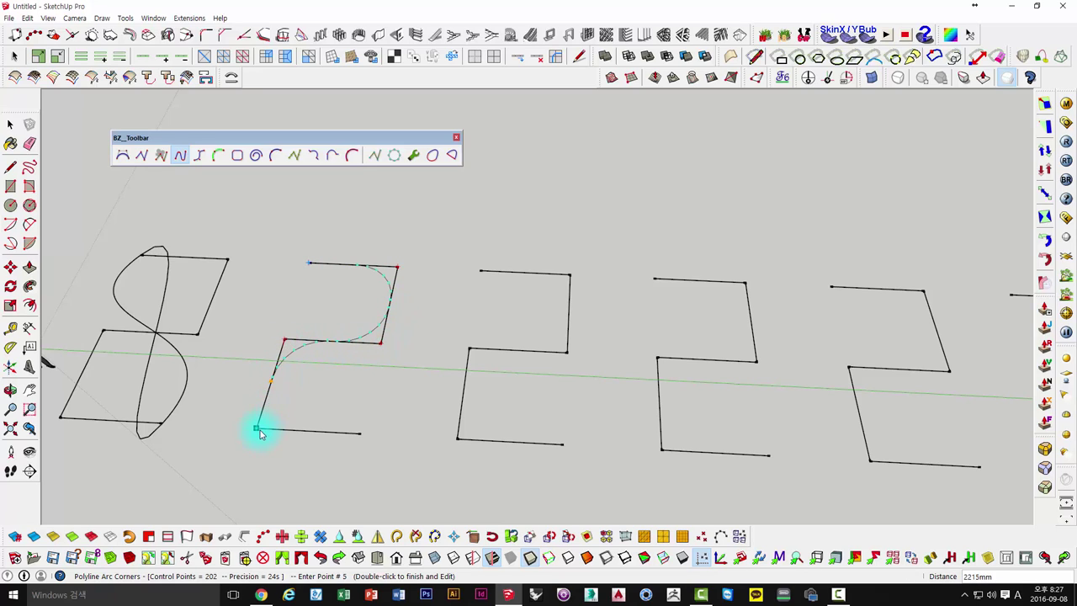
pyautogui.click(257, 430)
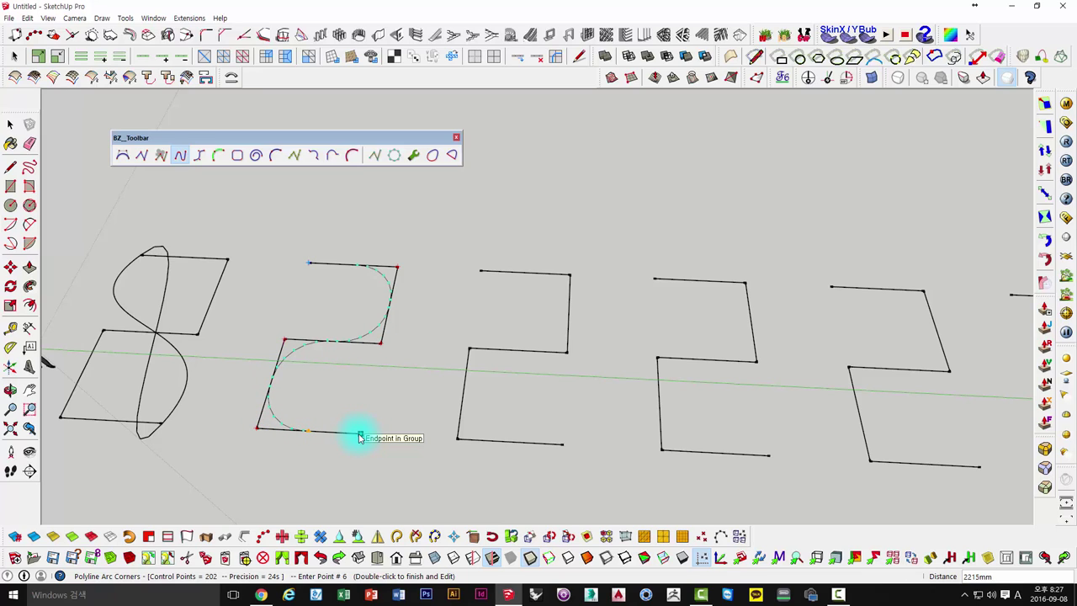
pyautogui.doubleClick(359, 436)
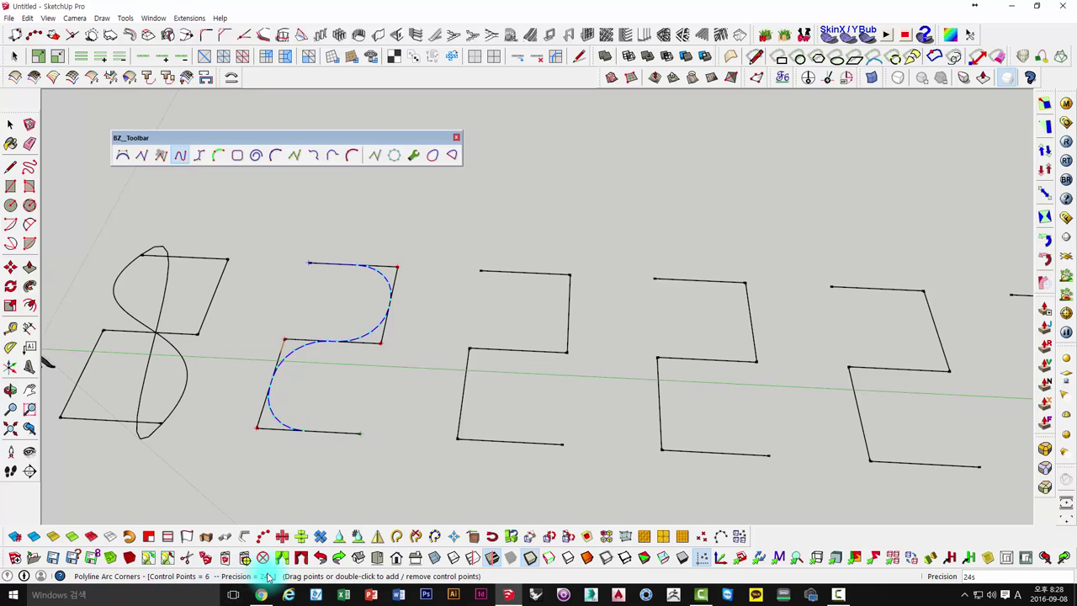
# Step: Reshape the arc-cornered curve by dragging control points, removing one and adding another
pyautogui.scroll(2, 283, 353)
pyautogui.scroll(2, 289, 339)
pyautogui.scroll(1, 284, 329)
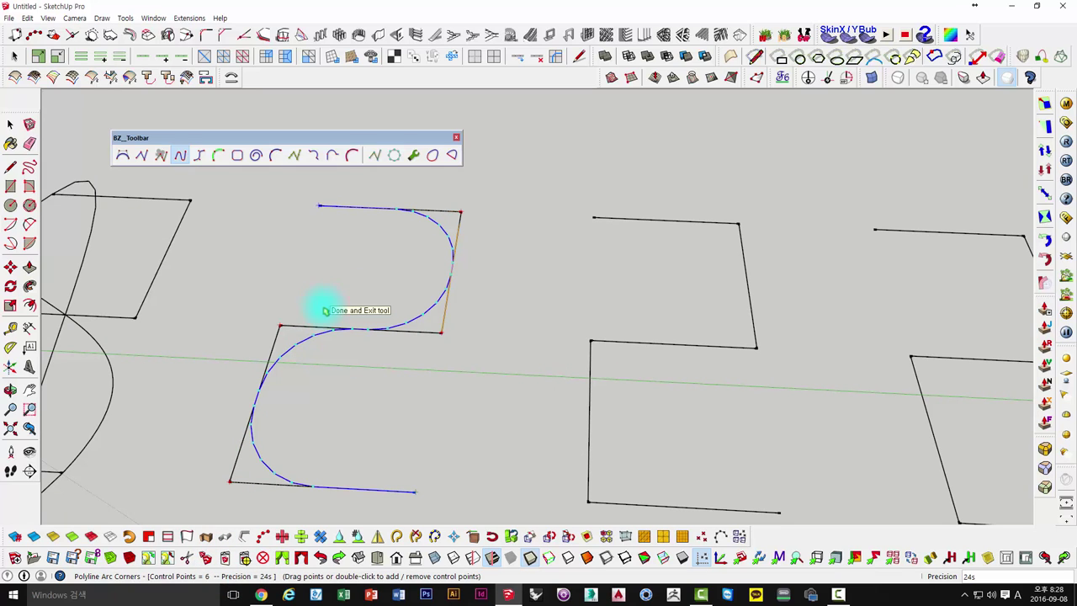
pyautogui.moveTo(283, 326)
pyautogui.mouseDown()
pyautogui.moveTo(227, 280)
pyautogui.moveTo(182, 348)
pyautogui.moveTo(223, 221)
pyautogui.moveTo(232, 251)
pyautogui.mouseUp()
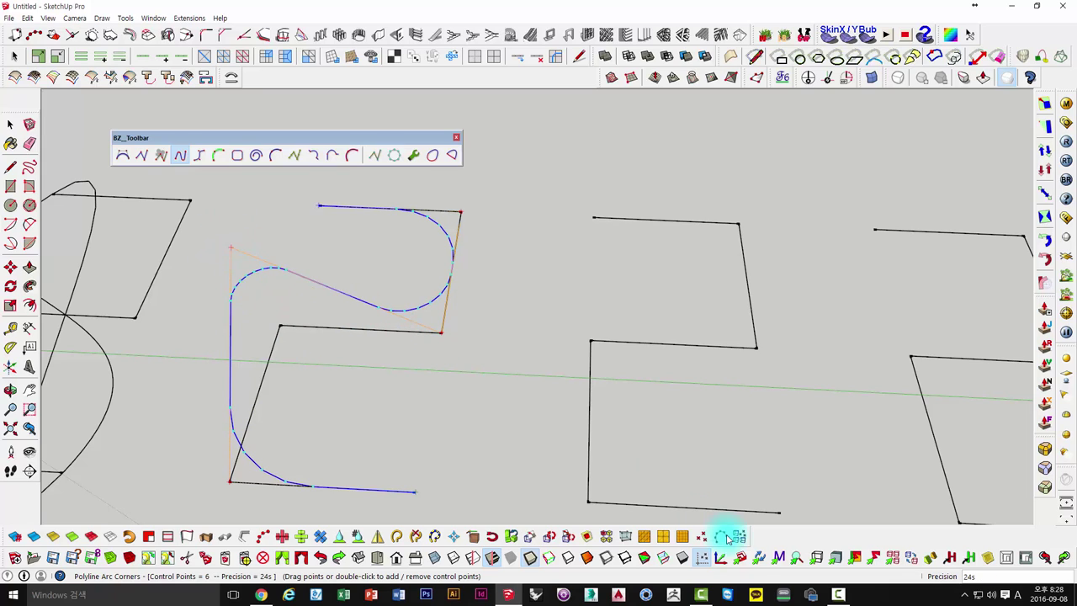
pyautogui.doubleClick(231, 248)
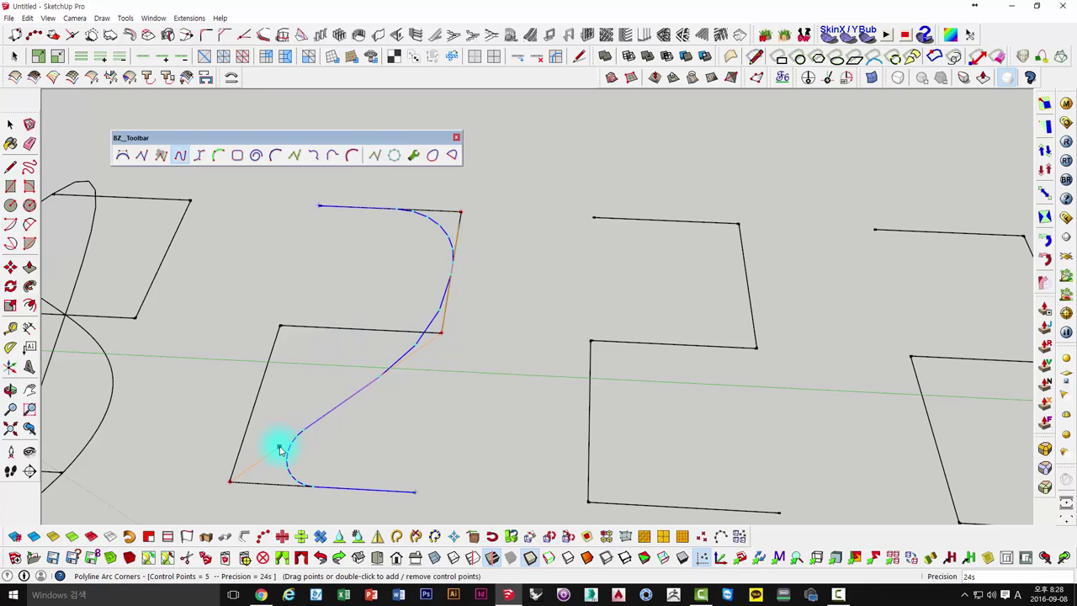
pyautogui.moveTo(333, 411); pyautogui.dragTo(323, 381)
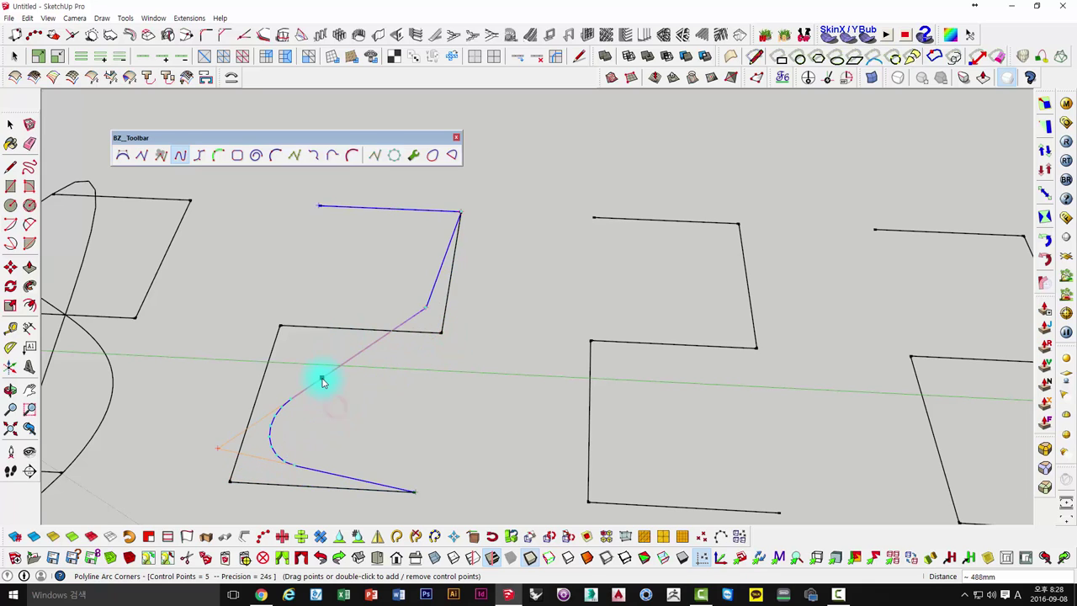
pyautogui.doubleClick(323, 380)
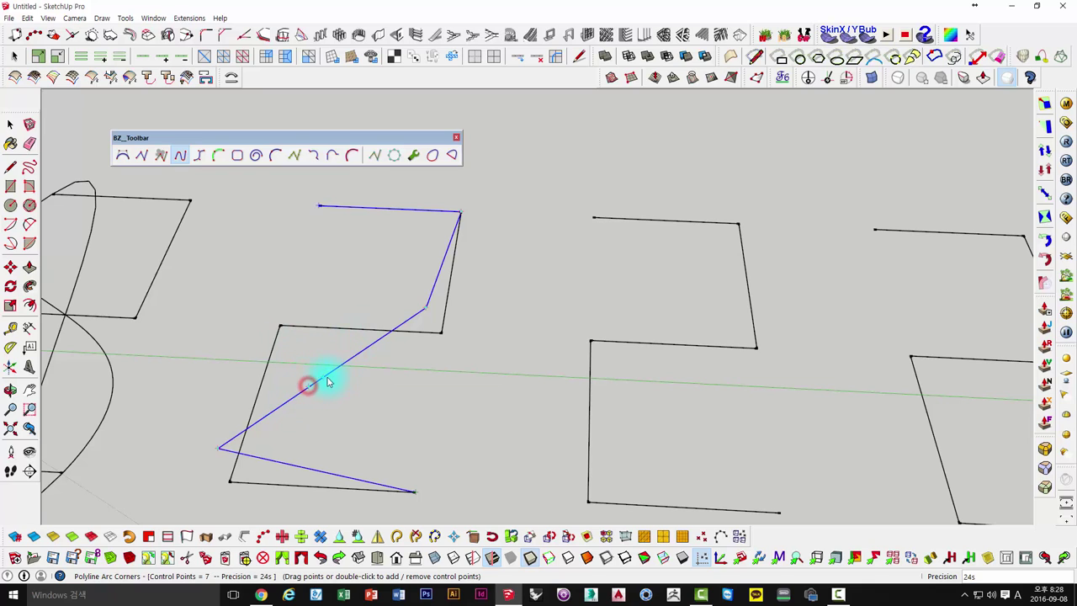
# Step: Remove the extra point and re-add a corner control point to restore the S-curve
pyautogui.moveTo(324, 380)
pyautogui.mouseDown(button='middle')
pyautogui.moveTo(385, 409)
pyautogui.moveTo(356, 389)
pyautogui.moveTo(344, 420)
pyautogui.mouseUp(button='middle')
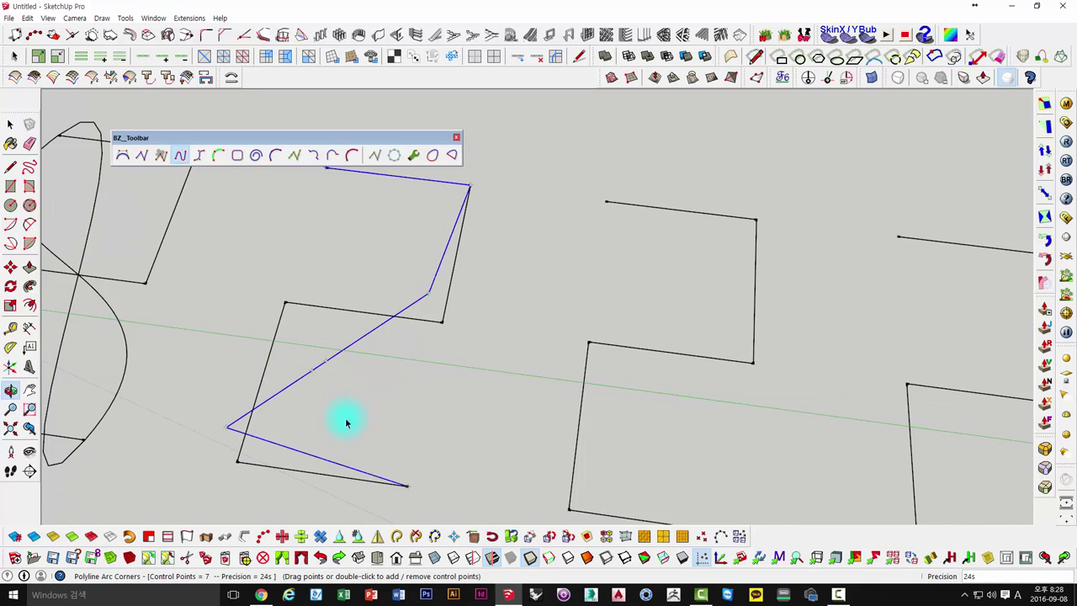
pyautogui.doubleClick(322, 374)
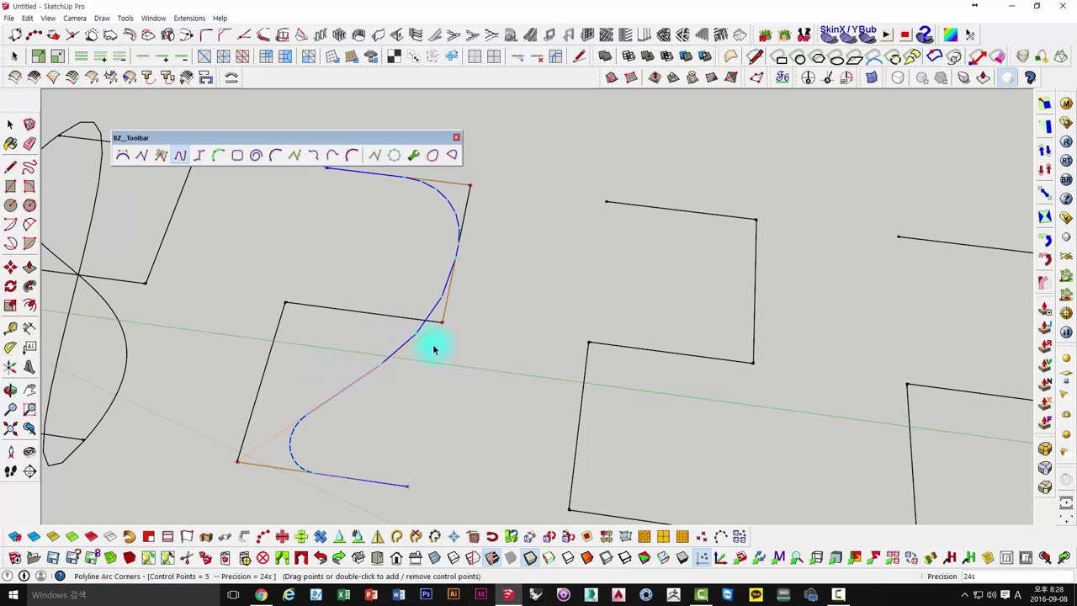
pyautogui.doubleClick(362, 312)
pyautogui.moveTo(362, 312); pyautogui.dragTo(377, 308, button='middle')
pyautogui.moveTo(378, 308); pyautogui.dragTo(284, 324)
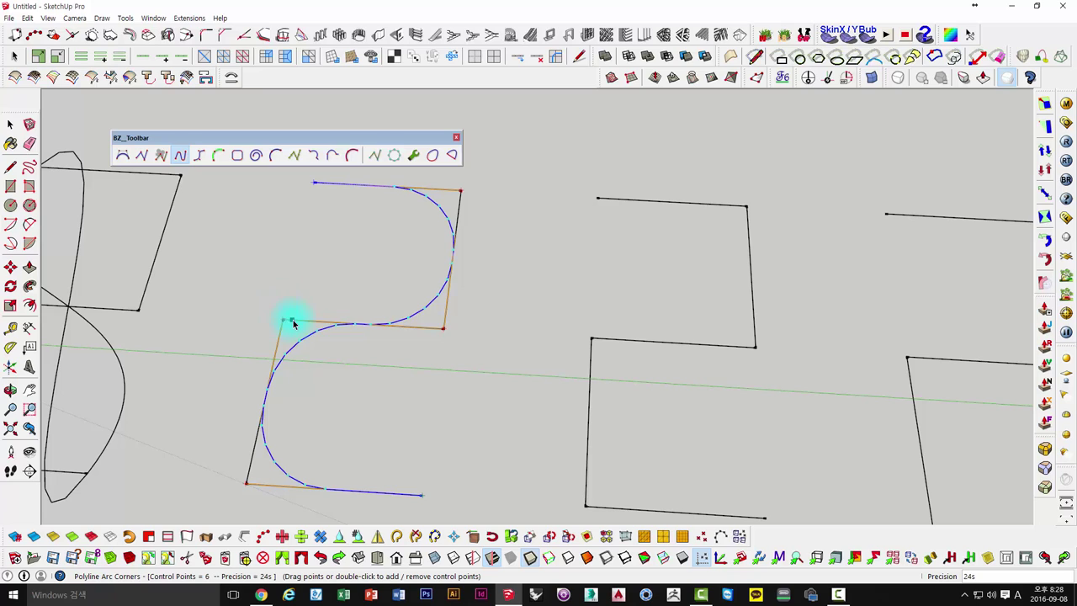
# Step: Try Close loop with line on the curve, then exit editing without the loop
pyautogui.rightClick(293, 322)
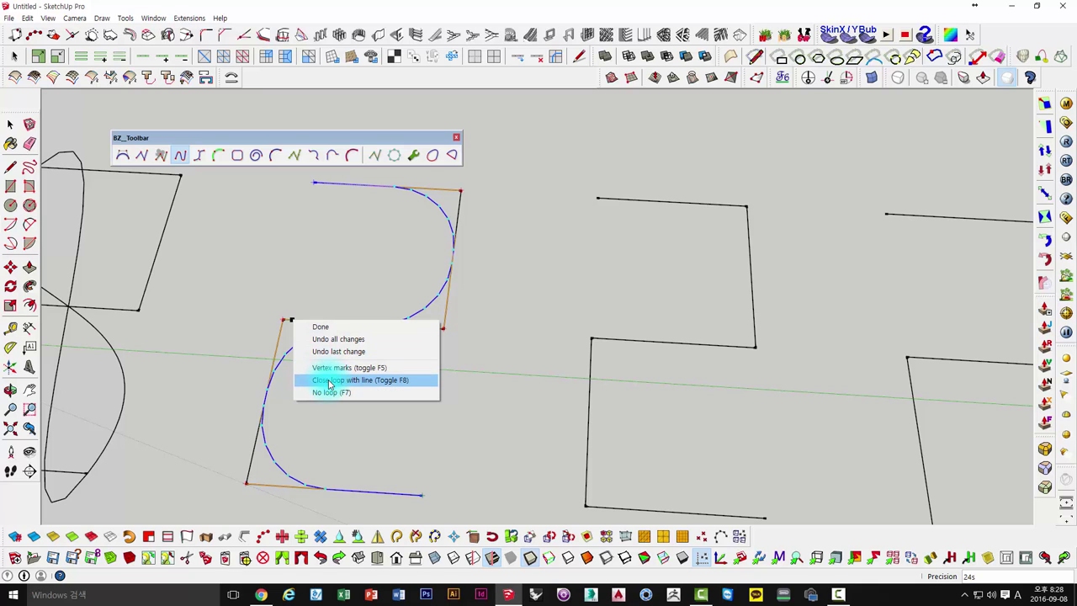
pyautogui.click(328, 380)
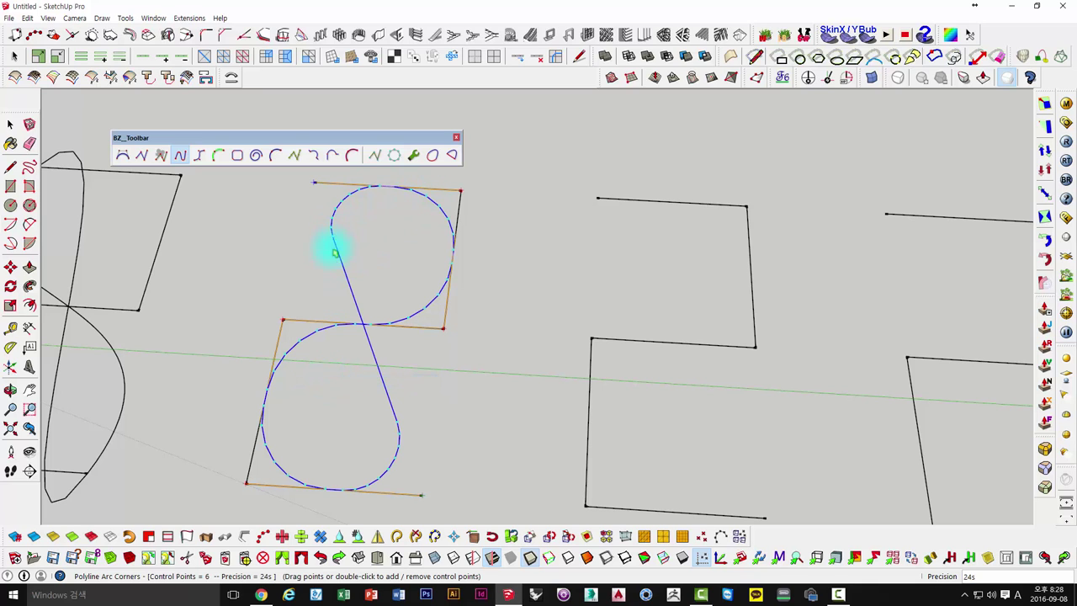
pyautogui.moveTo(386, 433)
pyautogui.mouseDown(button='middle')
pyautogui.moveTo(428, 349)
pyautogui.moveTo(385, 319)
pyautogui.moveTo(412, 321)
pyautogui.mouseUp(button='middle')
pyautogui.press('space')
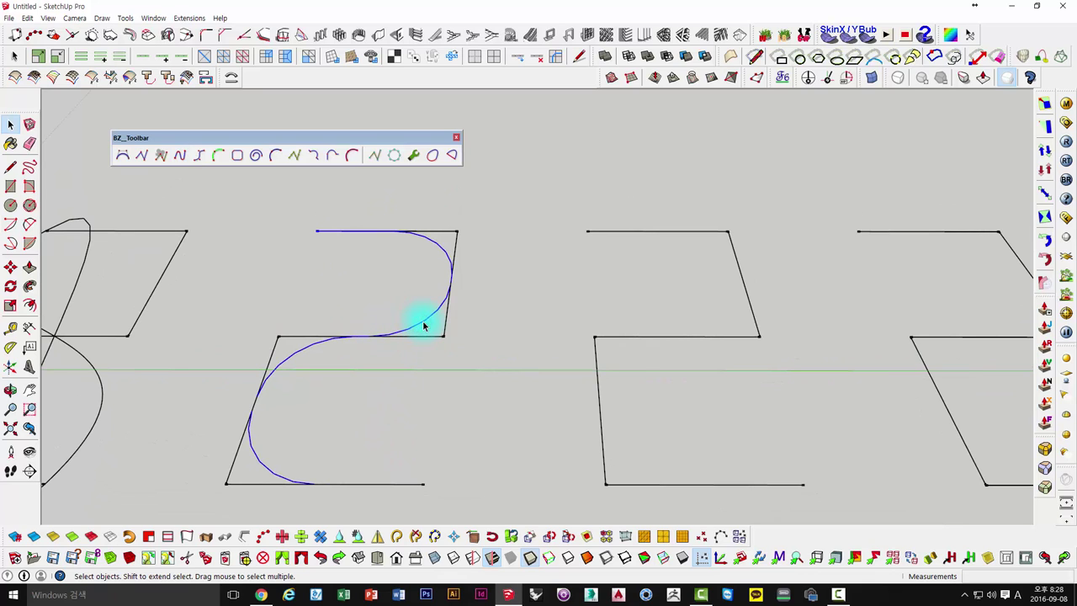
# Step: Reopen the S-curve for editing and apply a 500 corner offset
pyautogui.click(375, 155)
pyautogui.moveTo(362, 337)
pyautogui.mouseDown(button='middle')
pyautogui.moveTo(365, 363)
pyautogui.moveTo(395, 160)
pyautogui.mouseUp(button='middle')
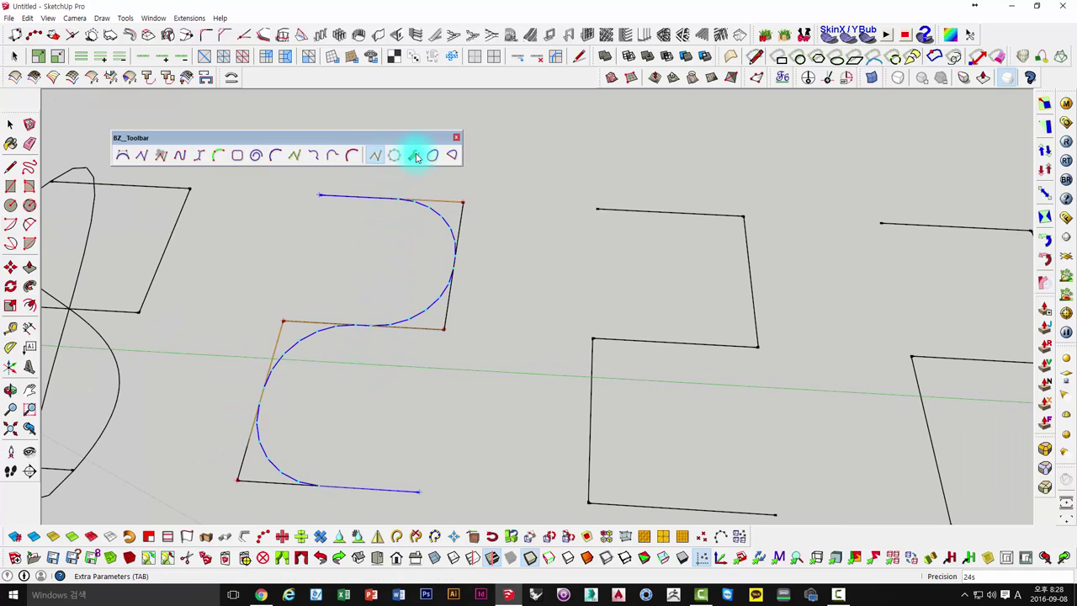
pyautogui.click(416, 156)
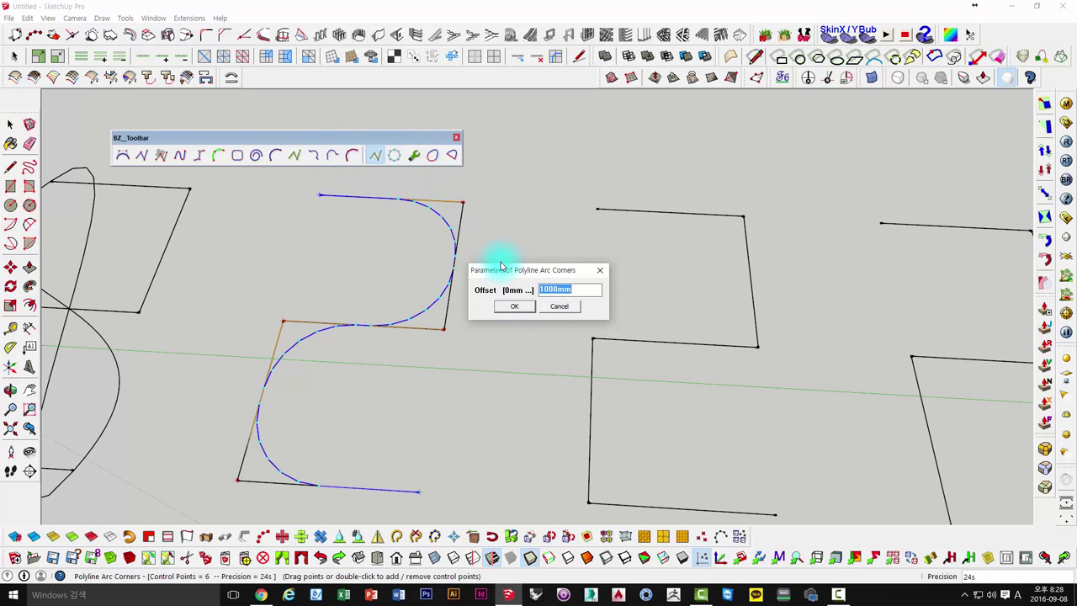
pyautogui.moveTo(501, 265); pyautogui.dragTo(480, 235)
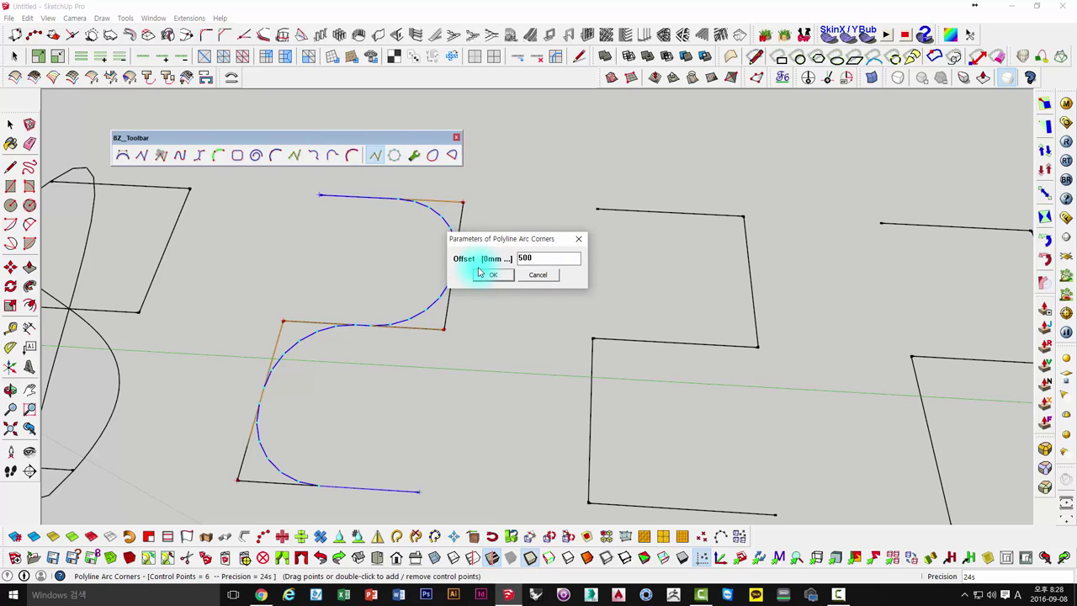
pyautogui.click(490, 274)
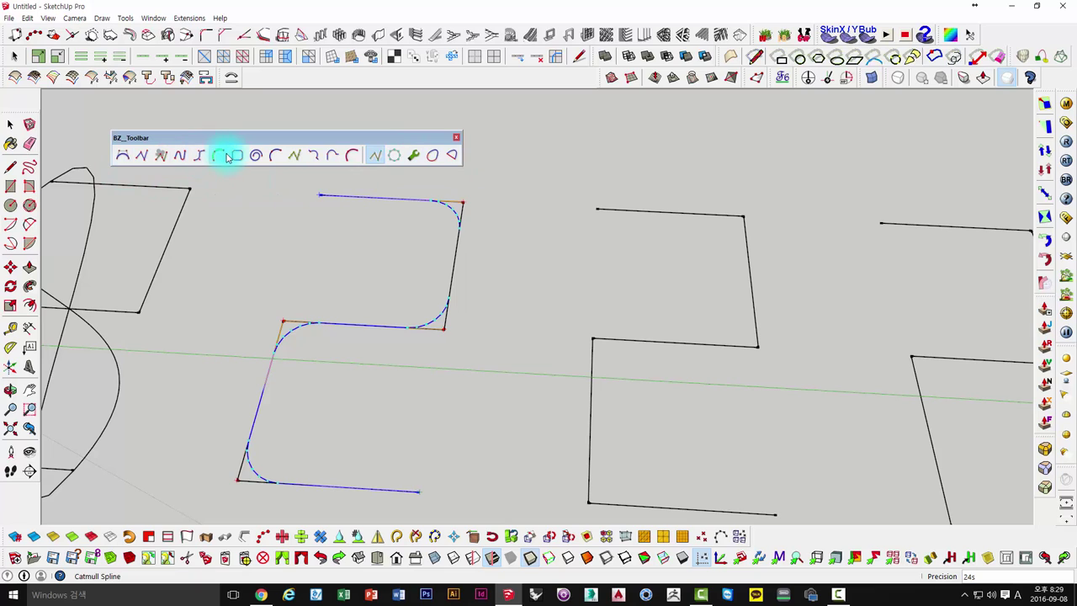
# Step: Increase the corner offset to 700 and commit the rounded curve
pyautogui.click(418, 160)
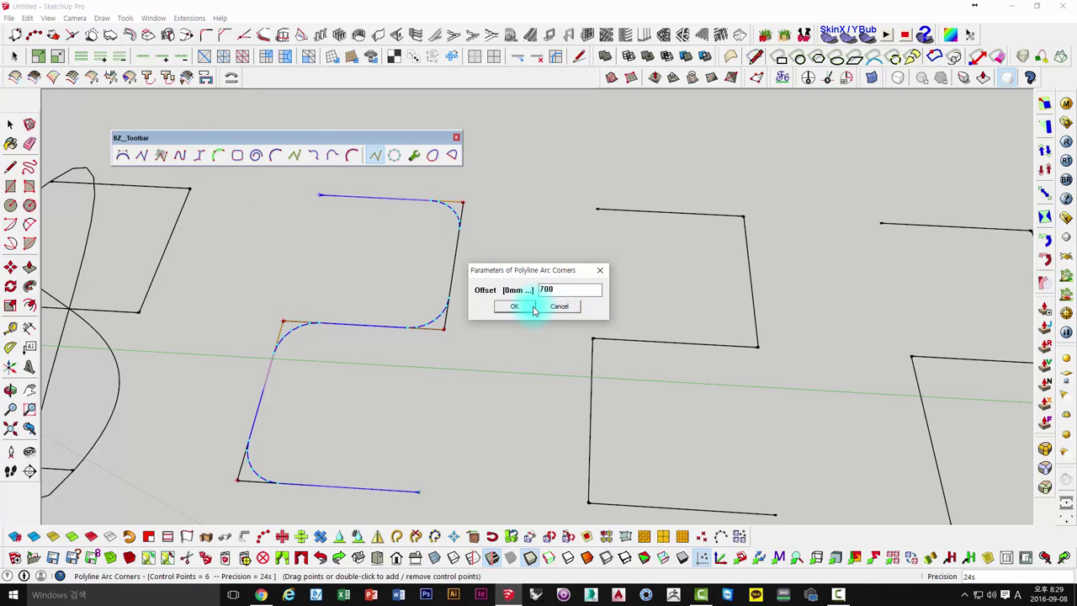
pyautogui.click(532, 309)
pyautogui.click(512, 247)
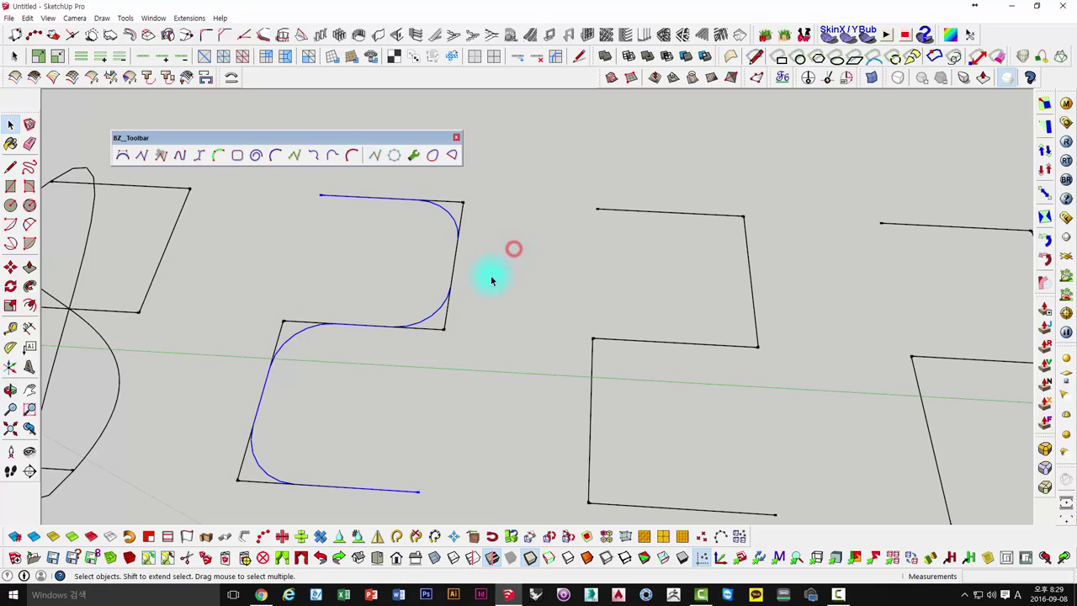
pyautogui.moveTo(490, 278)
pyautogui.mouseDown(button='middle')
pyautogui.moveTo(499, 255)
pyautogui.moveTo(511, 264)
pyautogui.moveTo(495, 250)
pyautogui.moveTo(490, 317)
pyautogui.moveTo(355, 279)
pyautogui.mouseUp(button='middle')
# Step: Start a Uniform B-Spline with order 3
pyautogui.moveTo(312, 241); pyautogui.dragTo(252, 185, button='middle')
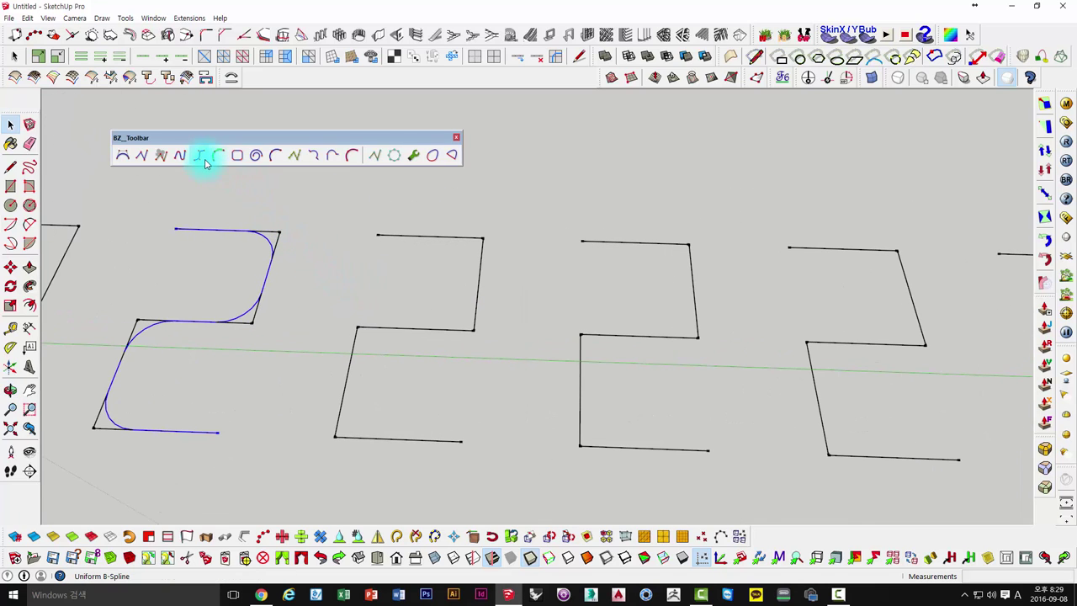
pyautogui.click(203, 158)
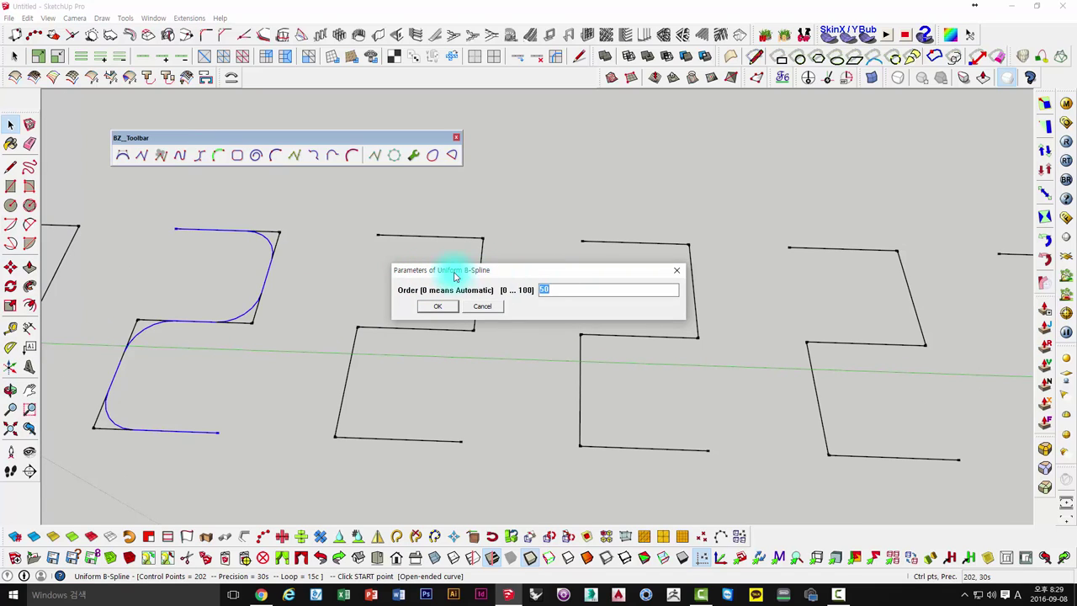
pyautogui.moveTo(562, 290); pyautogui.dragTo(497, 289)
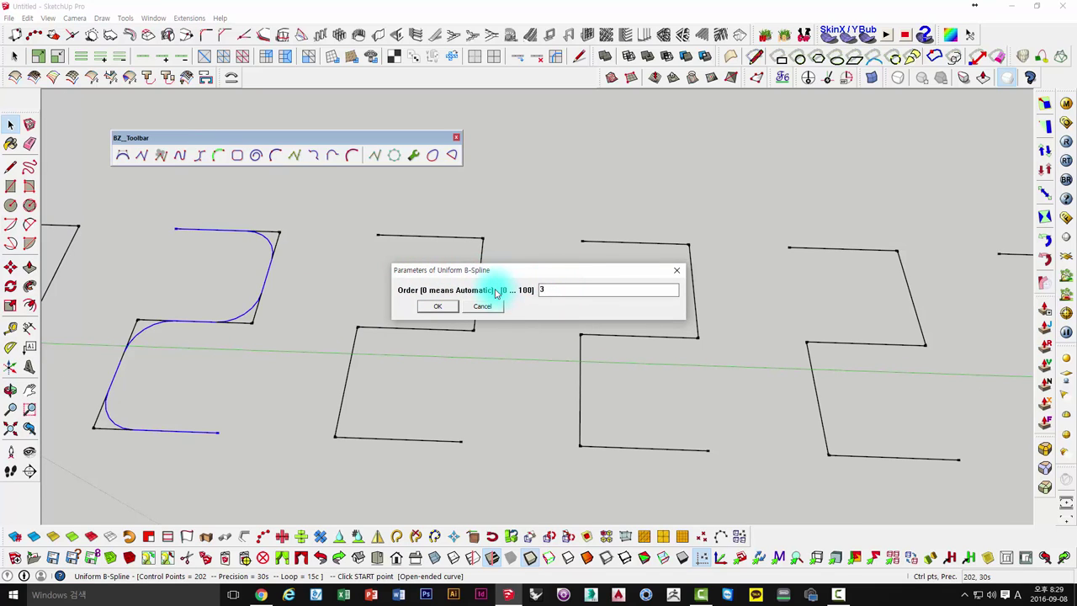
pyautogui.press('Return')
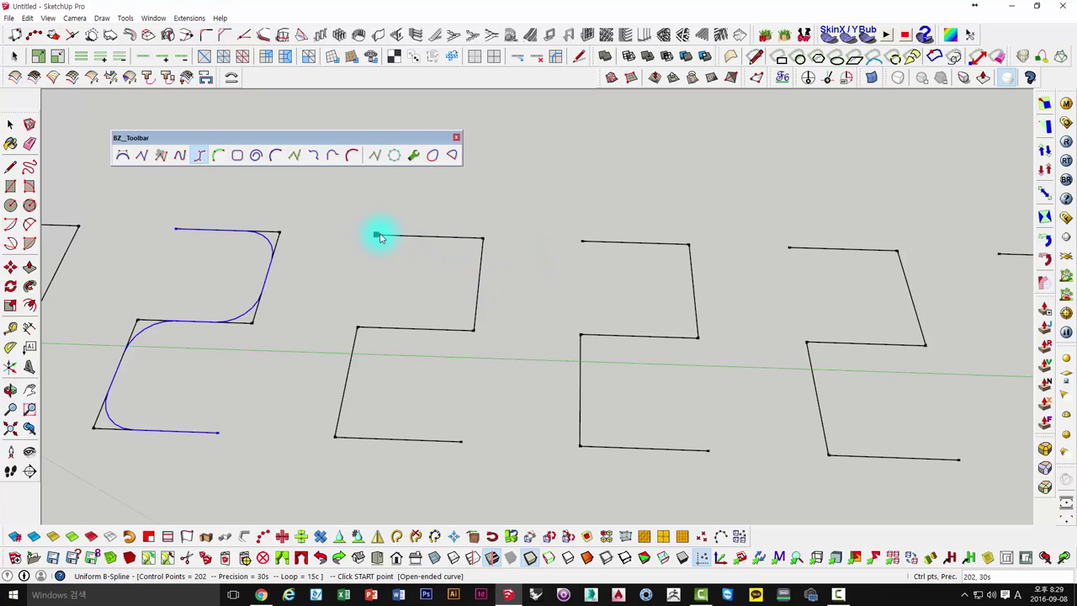
# Step: Place eight control points along the zigzag's corners and finish the spline
pyautogui.click(377, 236)
pyautogui.click(482, 237)
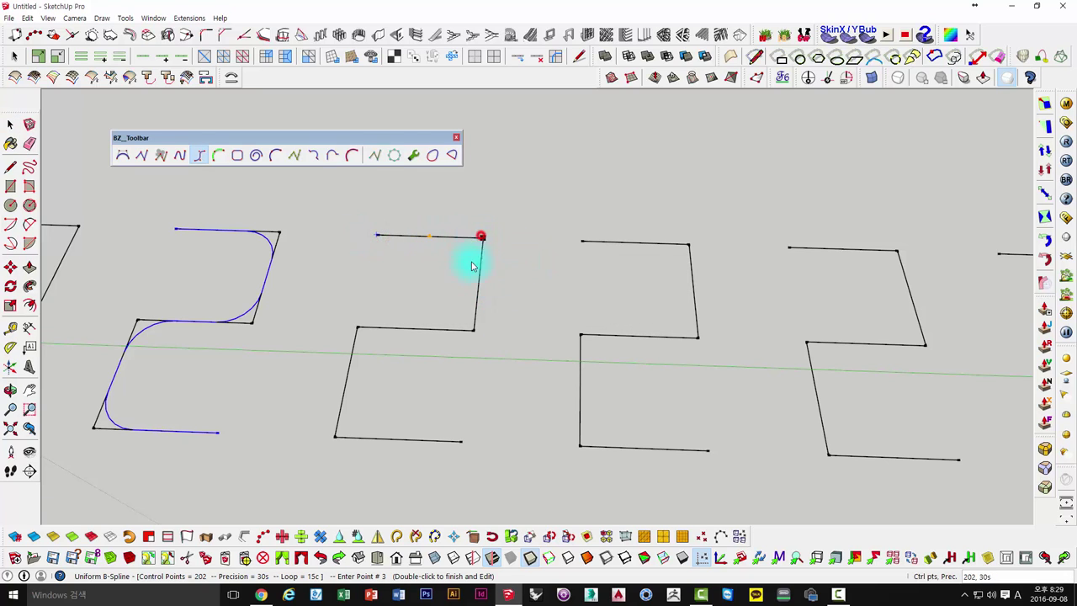
pyautogui.click(473, 330)
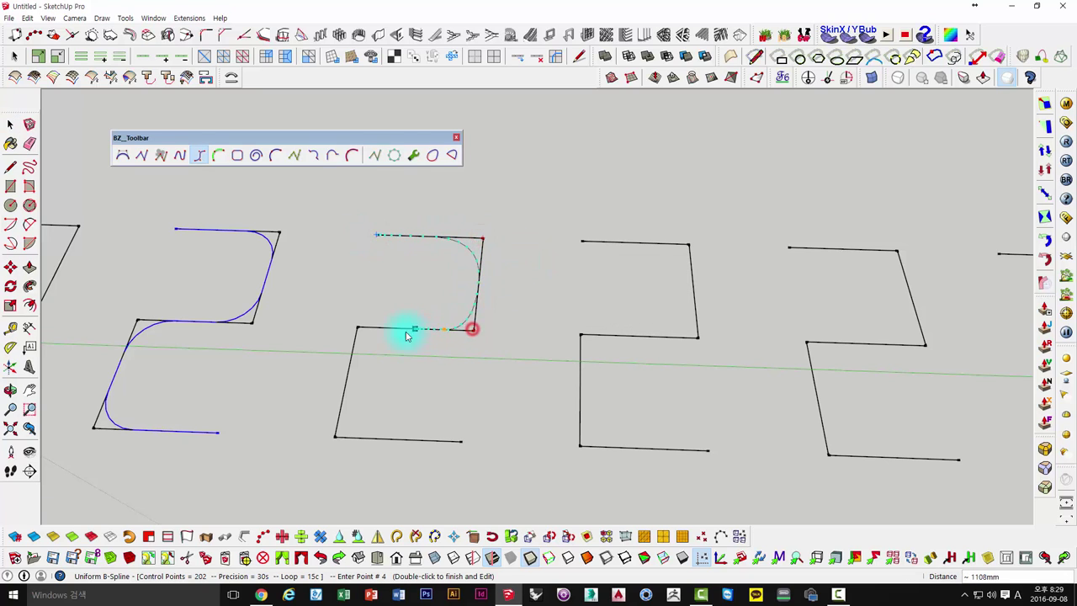
pyautogui.click(357, 329)
pyautogui.click(334, 437)
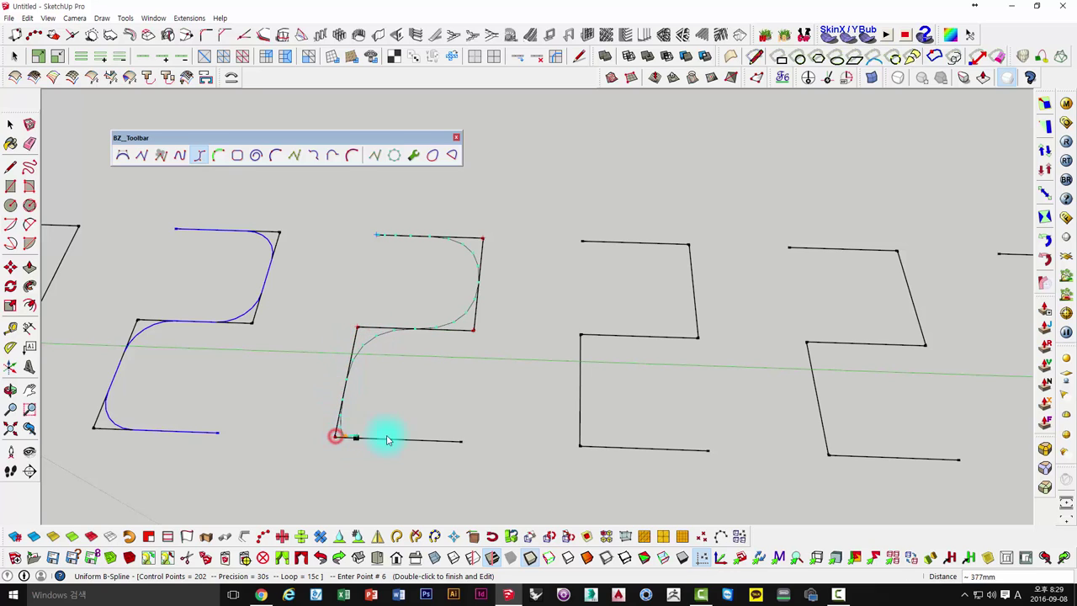
pyautogui.click(461, 441)
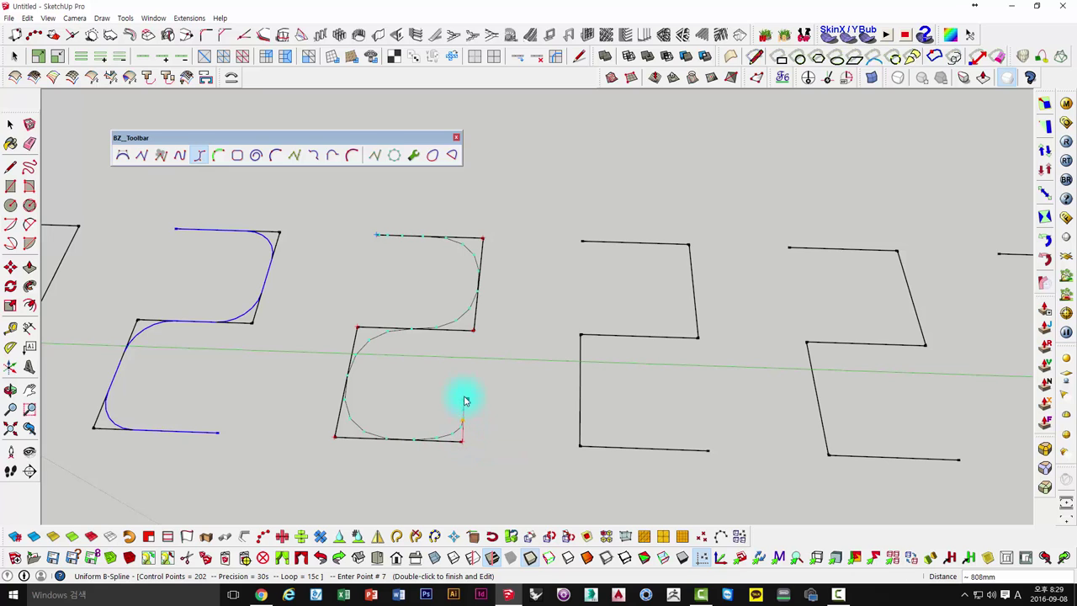
pyautogui.click(469, 365)
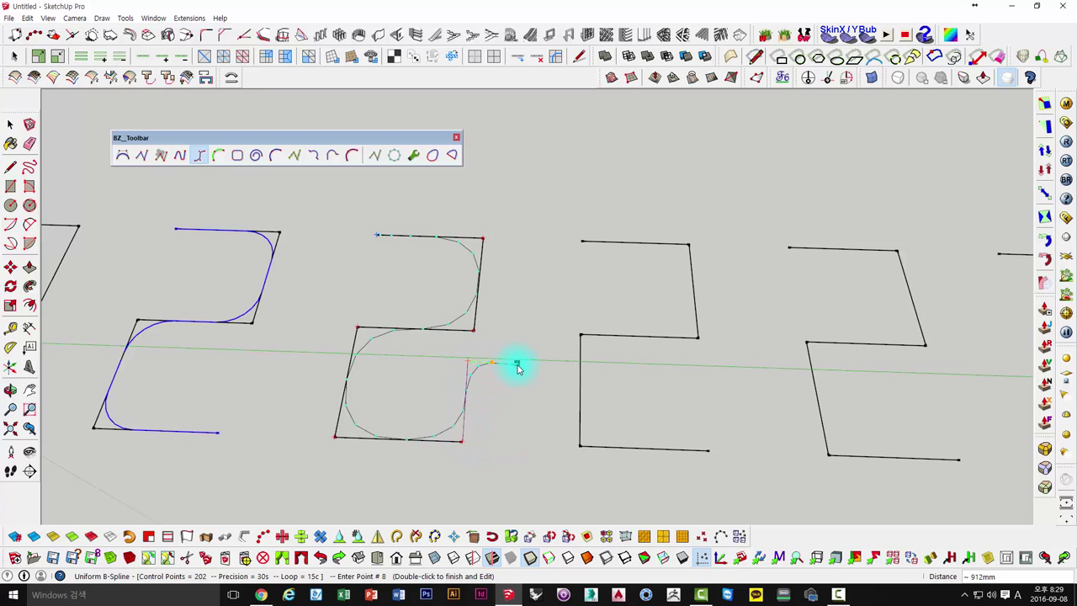
pyautogui.doubleClick(515, 366)
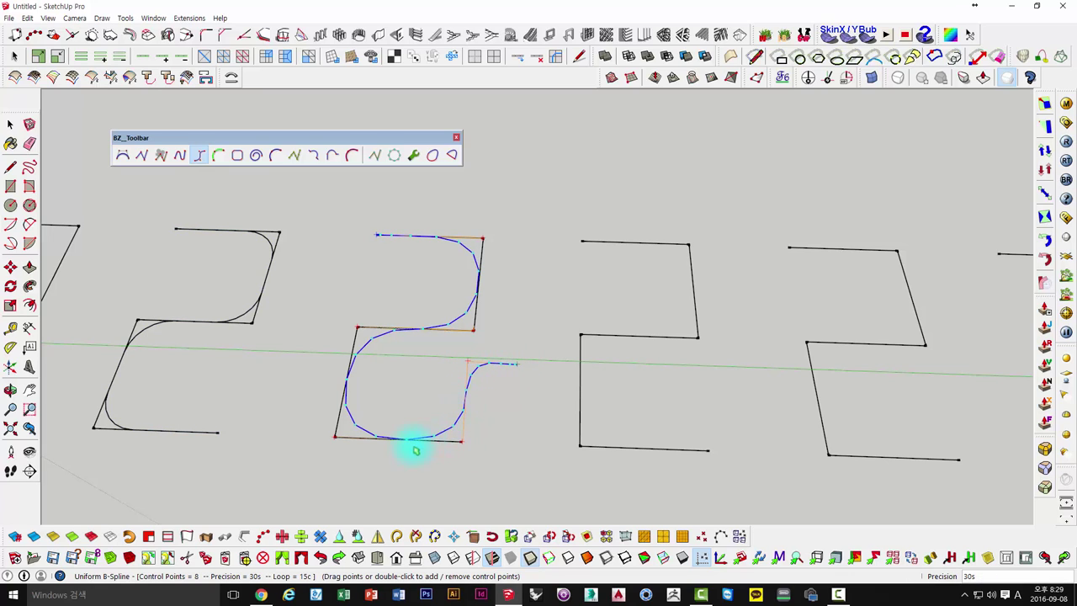
# Step: Start a Classic Bezier curve at the spline's top endpoint, dragging out its tangent
pyautogui.moveTo(364, 332); pyautogui.dragTo(385, 312, button='middle')
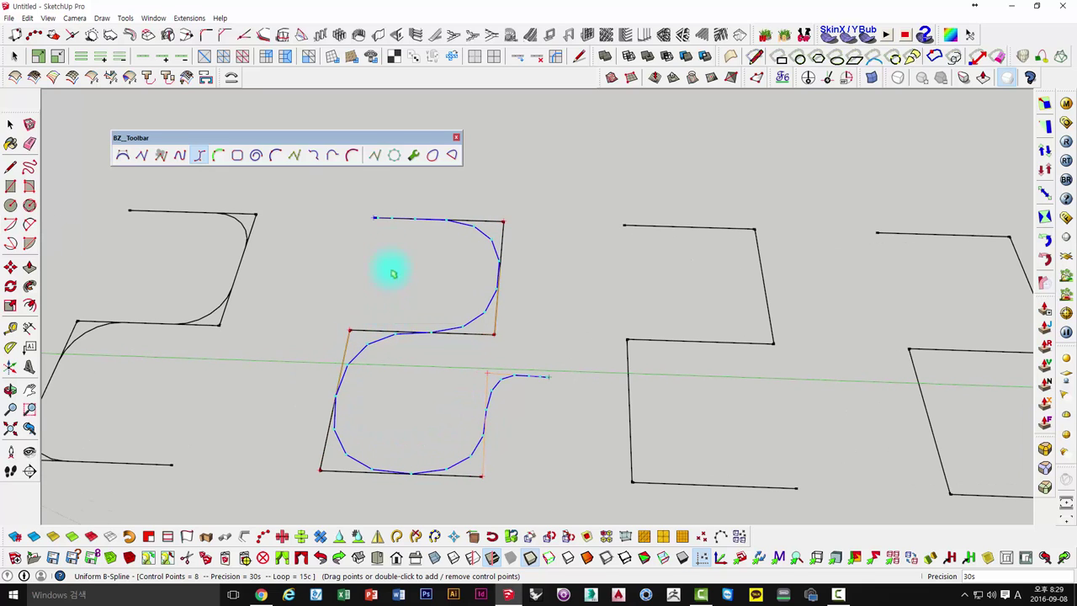
pyautogui.moveTo(390, 271); pyautogui.dragTo(450, 242, button='middle')
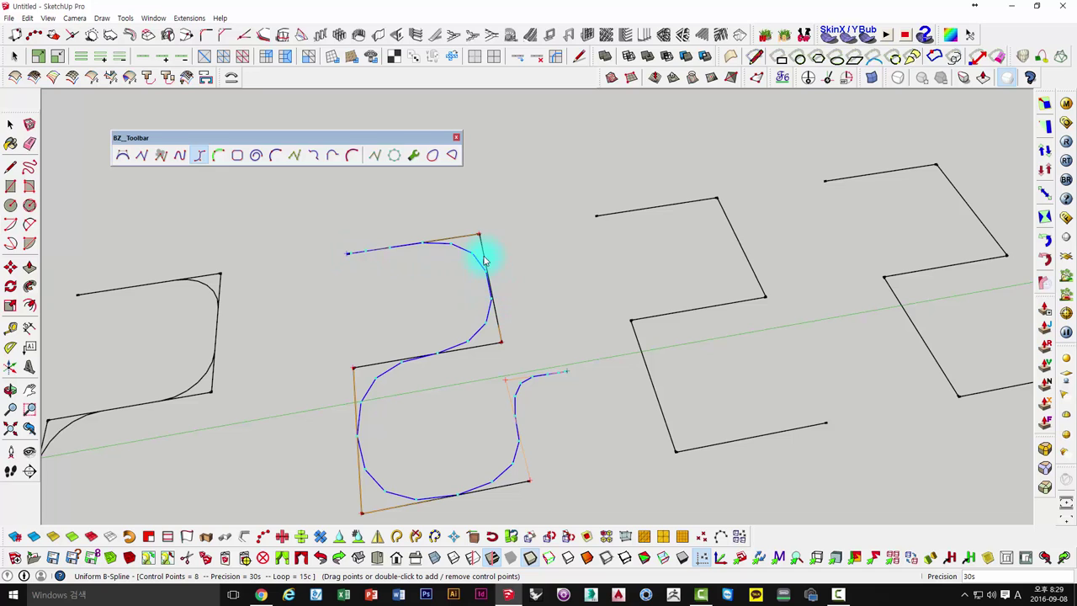
pyautogui.moveTo(376, 250)
pyautogui.mouseDown(button='middle')
pyautogui.moveTo(541, 344)
pyautogui.moveTo(312, 312)
pyautogui.mouseUp(button='middle')
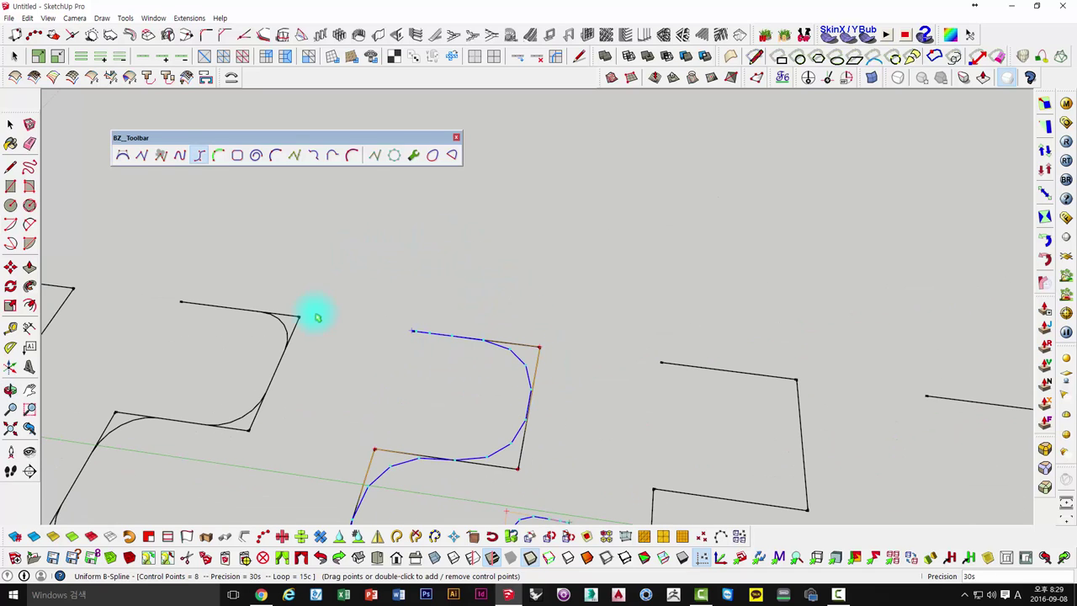
pyautogui.click(123, 155)
pyautogui.moveTo(333, 284); pyautogui.dragTo(452, 210)
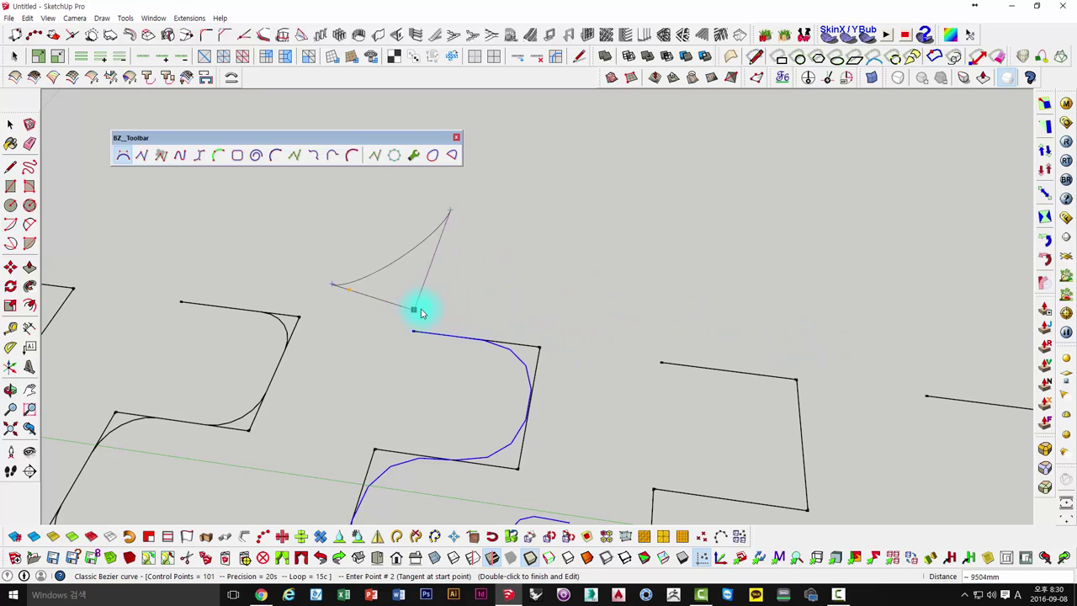
# Step: Place the remaining Bezier points looping high above the zigzags and finish the curve
pyautogui.click(599, 228)
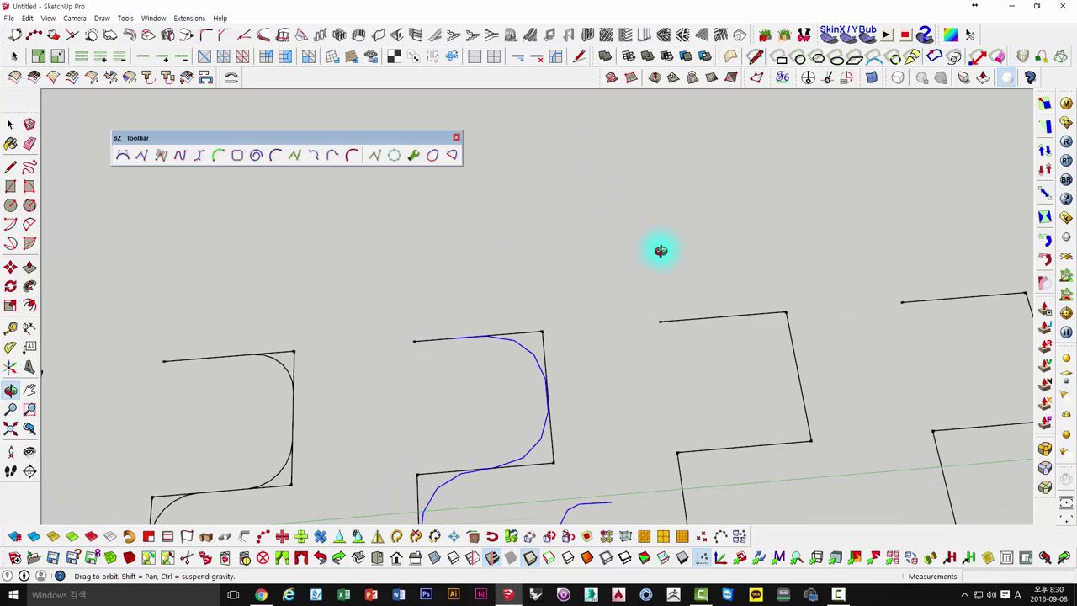
pyautogui.moveTo(596, 149); pyautogui.dragTo(656, 250, button='middle')
pyautogui.keyDown('shift'); pyautogui.moveTo(524, 124); pyautogui.dragTo(637, 216, button='middle'); pyautogui.keyUp('shift')
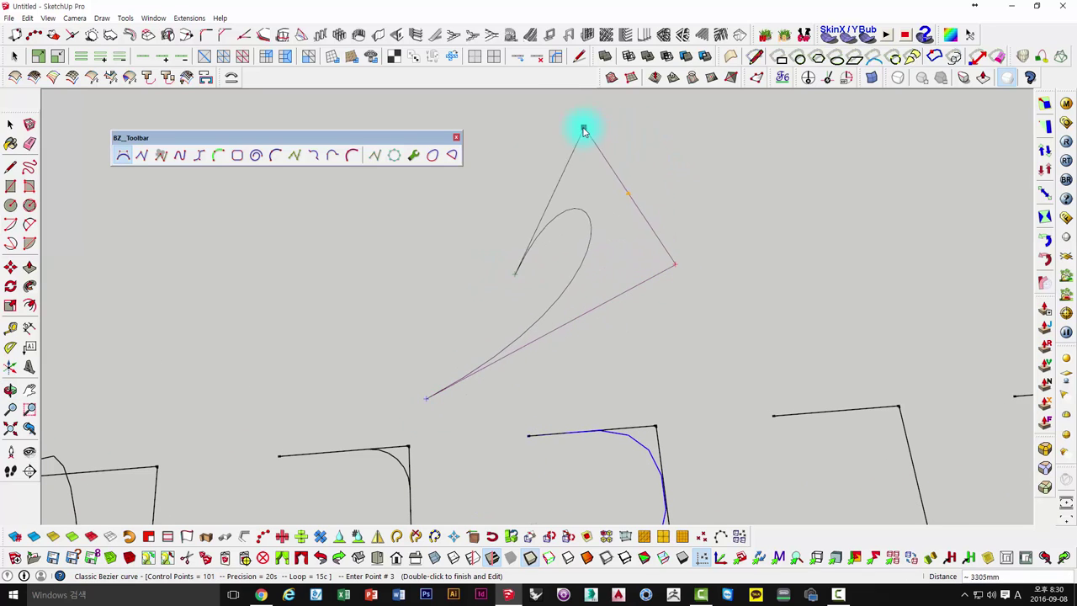
pyautogui.click(581, 127)
pyautogui.keyDown('shift'); pyautogui.moveTo(551, 158); pyautogui.dragTo(682, 199, button='middle'); pyautogui.keyUp('shift')
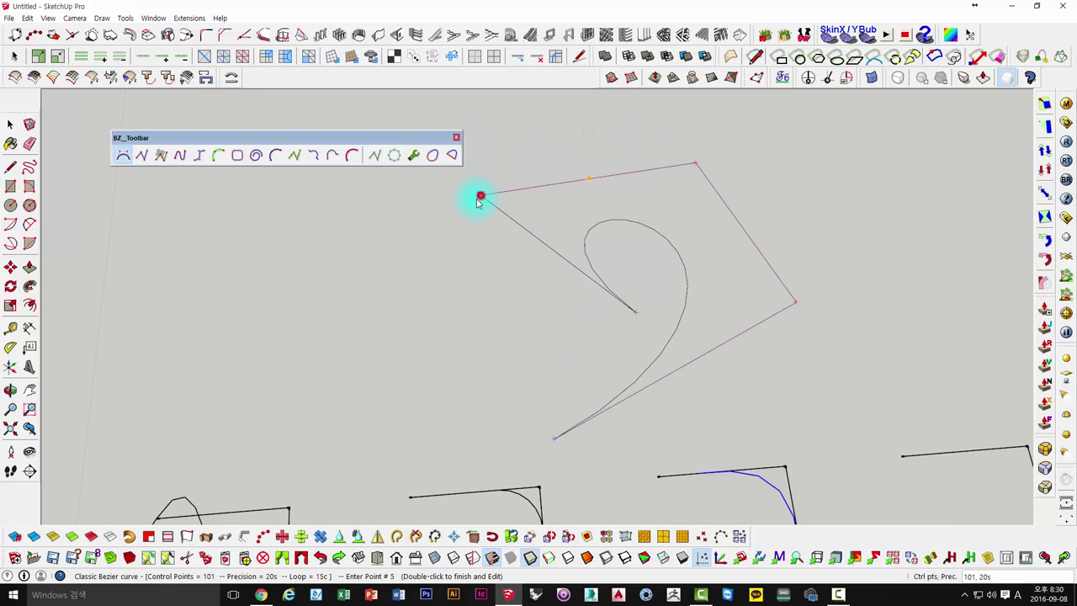
pyautogui.click(480, 194)
pyautogui.click(384, 304)
pyautogui.doubleClick(429, 398)
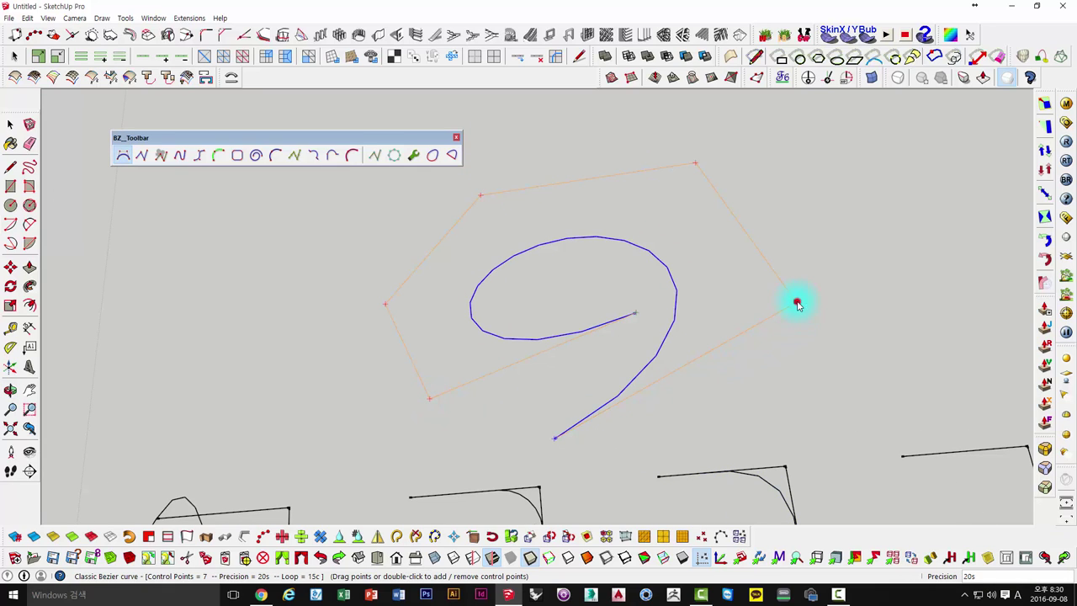
# Step: Drag two Bezier control points to widen the loop, then review the view
pyautogui.moveTo(795, 303)
pyautogui.mouseDown()
pyautogui.moveTo(849, 187)
pyautogui.moveTo(889, 291)
pyautogui.moveTo(750, 404)
pyautogui.moveTo(711, 214)
pyautogui.moveTo(813, 212)
pyautogui.moveTo(779, 210)
pyautogui.moveTo(680, 378)
pyautogui.moveTo(493, 389)
pyautogui.moveTo(355, 272)
pyautogui.moveTo(593, 126)
pyautogui.moveTo(774, 365)
pyautogui.moveTo(468, 409)
pyautogui.moveTo(741, 193)
pyautogui.moveTo(692, 163)
pyautogui.moveTo(456, 210)
pyautogui.moveTo(522, 356)
pyautogui.moveTo(535, 339)
pyautogui.moveTo(426, 411)
pyautogui.mouseUp()
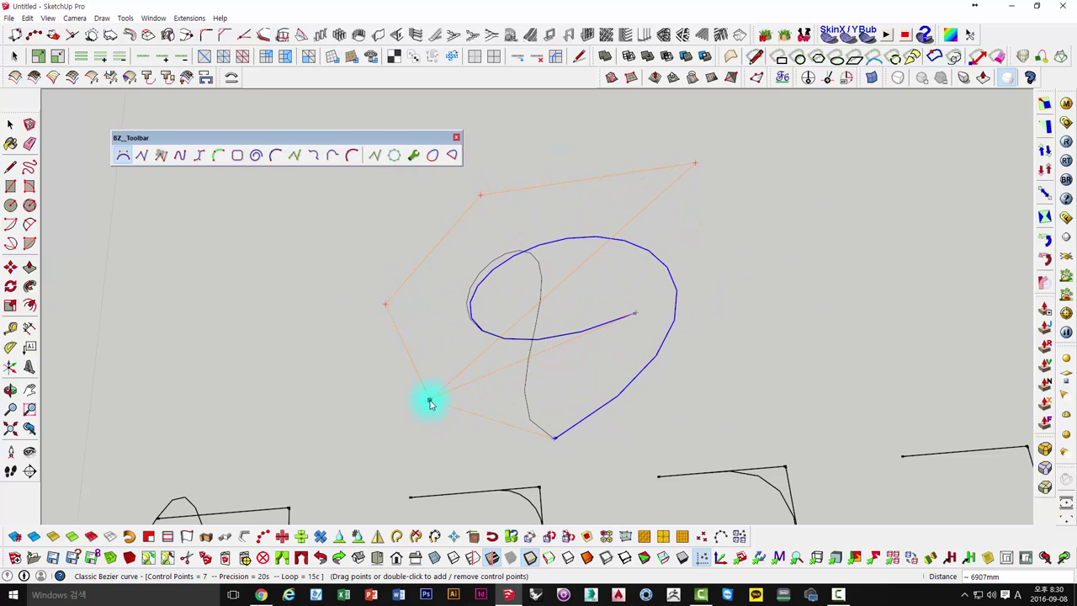
pyautogui.moveTo(635, 314)
pyautogui.mouseDown()
pyautogui.moveTo(613, 336)
pyautogui.moveTo(606, 320)
pyautogui.moveTo(480, 337)
pyautogui.moveTo(712, 356)
pyautogui.moveTo(759, 164)
pyautogui.moveTo(361, 312)
pyautogui.moveTo(914, 286)
pyautogui.moveTo(597, 329)
pyautogui.moveTo(846, 221)
pyautogui.moveTo(863, 235)
pyautogui.mouseUp()
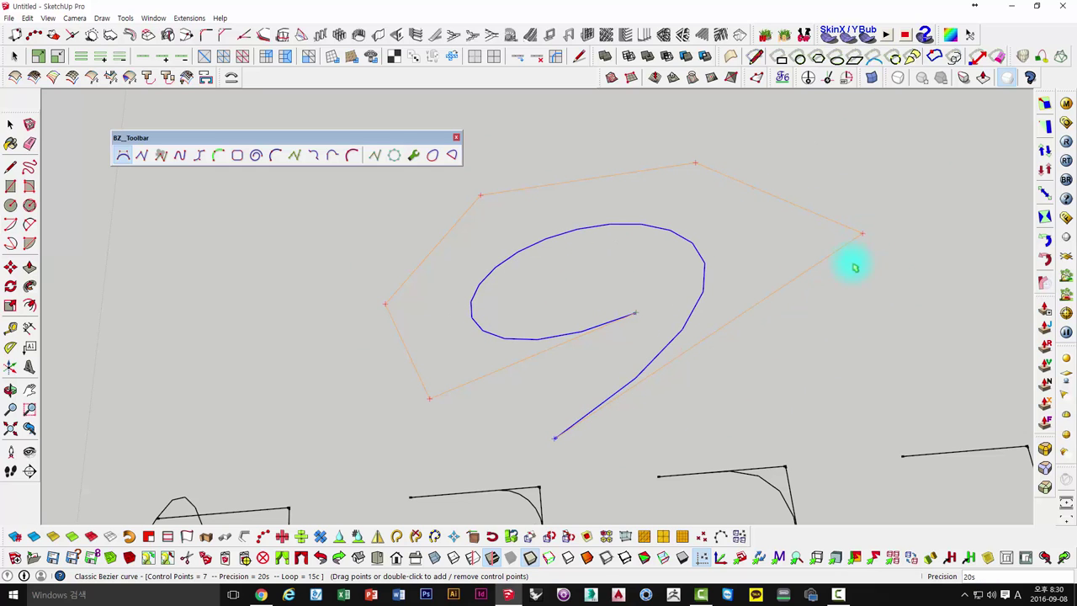
pyautogui.moveTo(457, 233); pyautogui.dragTo(461, 220, button='middle')
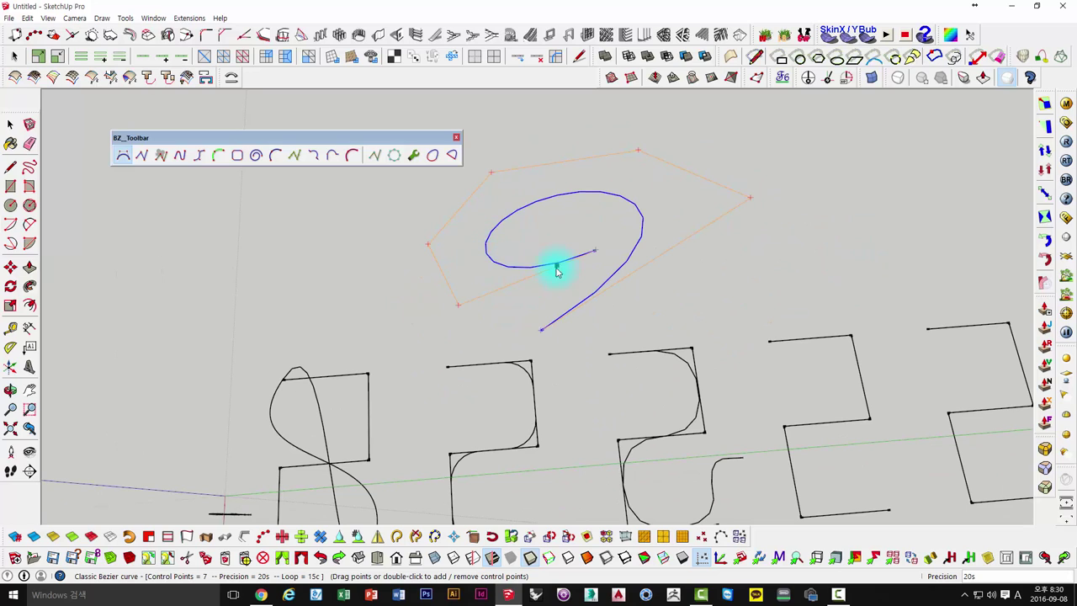
pyautogui.moveTo(643, 209)
pyautogui.mouseDown(button='middle')
pyautogui.moveTo(524, 264)
pyautogui.moveTo(545, 290)
pyautogui.mouseUp(button='middle')
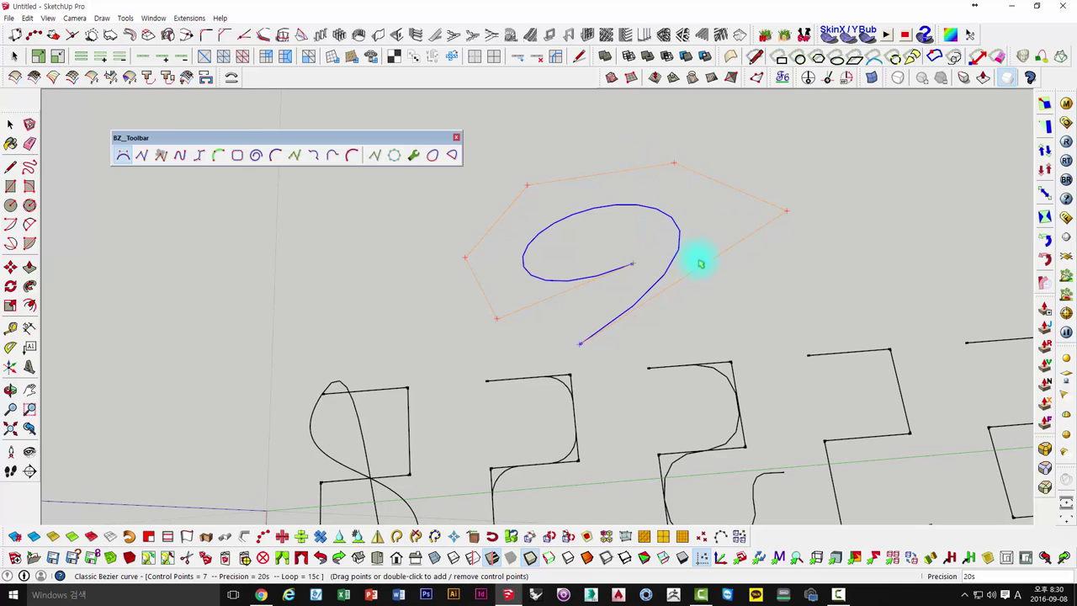
pyautogui.moveTo(700, 264)
pyautogui.mouseDown(button='middle')
pyautogui.moveTo(630, 233)
pyautogui.moveTo(583, 185)
pyautogui.moveTo(555, 233)
pyautogui.moveTo(600, 294)
pyautogui.moveTo(507, 337)
pyautogui.mouseUp(button='middle')
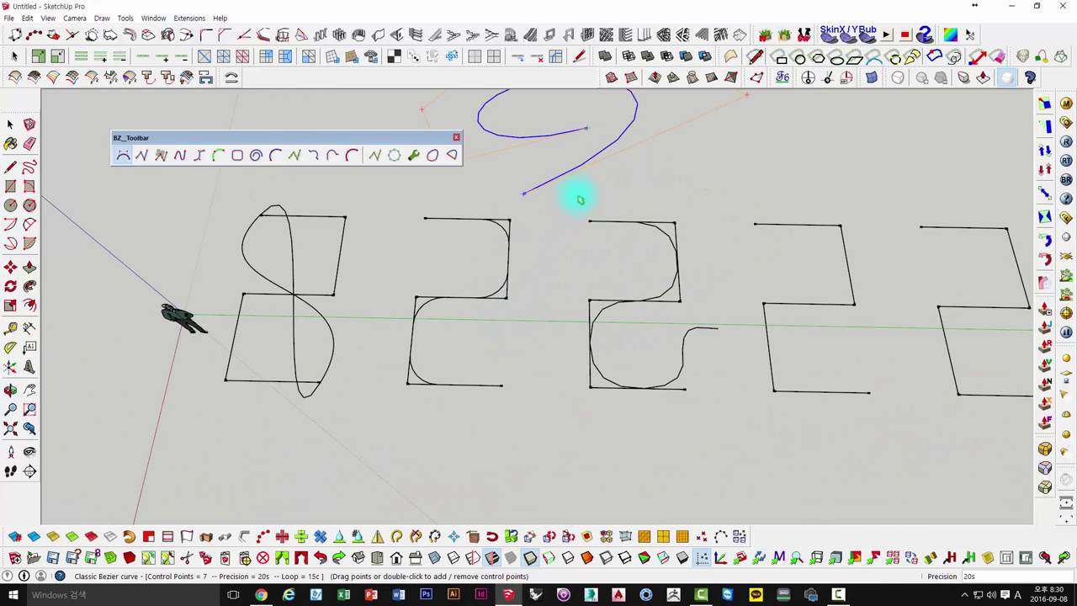
# Step: Delete the third zigzag's spline and start a Uniform B-Spline of order 50
pyautogui.press('space')
pyautogui.moveTo(577, 216); pyautogui.dragTo(507, 310, button='middle')
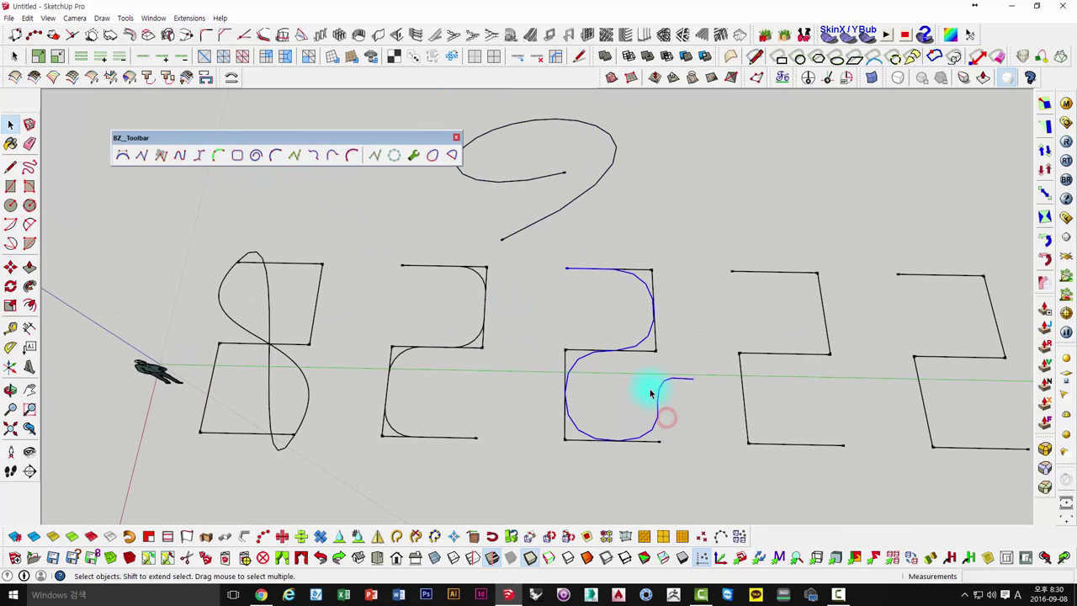
pyautogui.press('Delete')
pyautogui.click(192, 155)
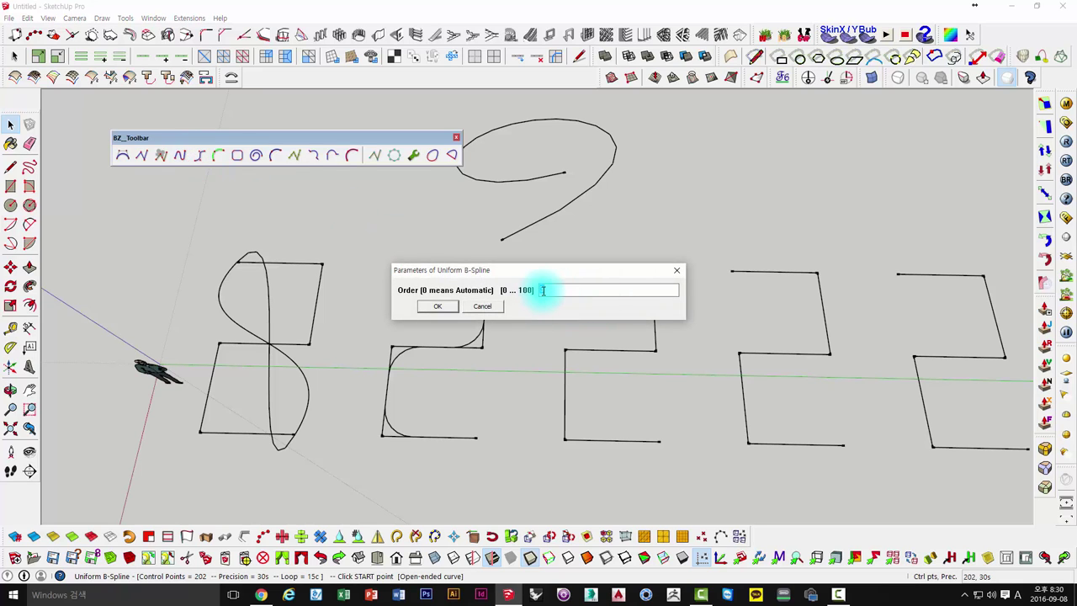
pyautogui.write('50')
pyautogui.click(438, 306)
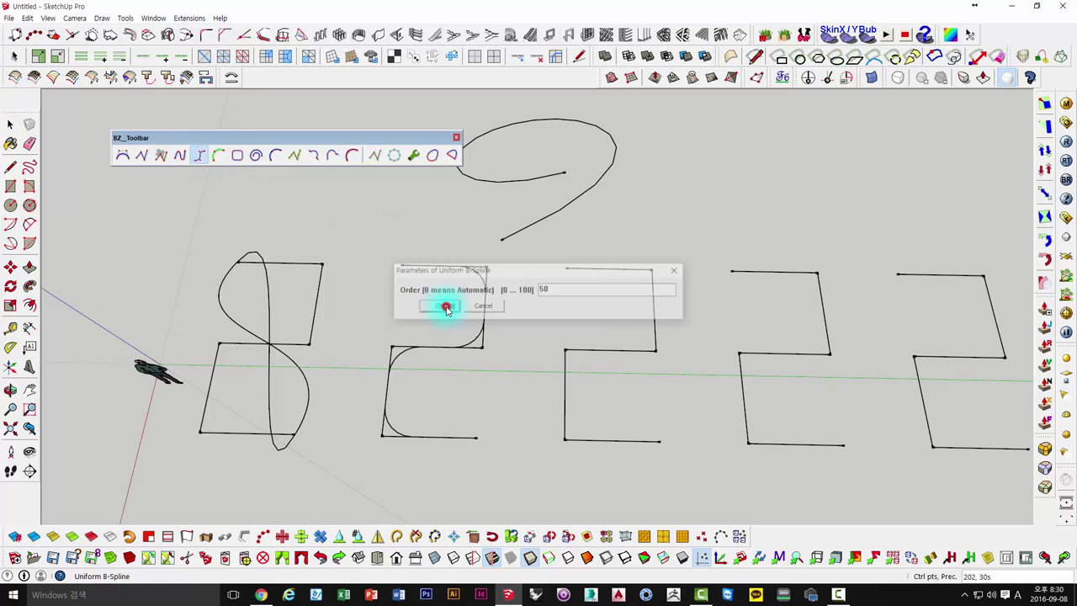
pyautogui.moveTo(577, 392); pyautogui.dragTo(587, 241, button='middle')
pyautogui.scroll(-3, 587, 241)
# Step: Place the B-spline's first control points looping around the lower zigzags
pyautogui.click(451, 346)
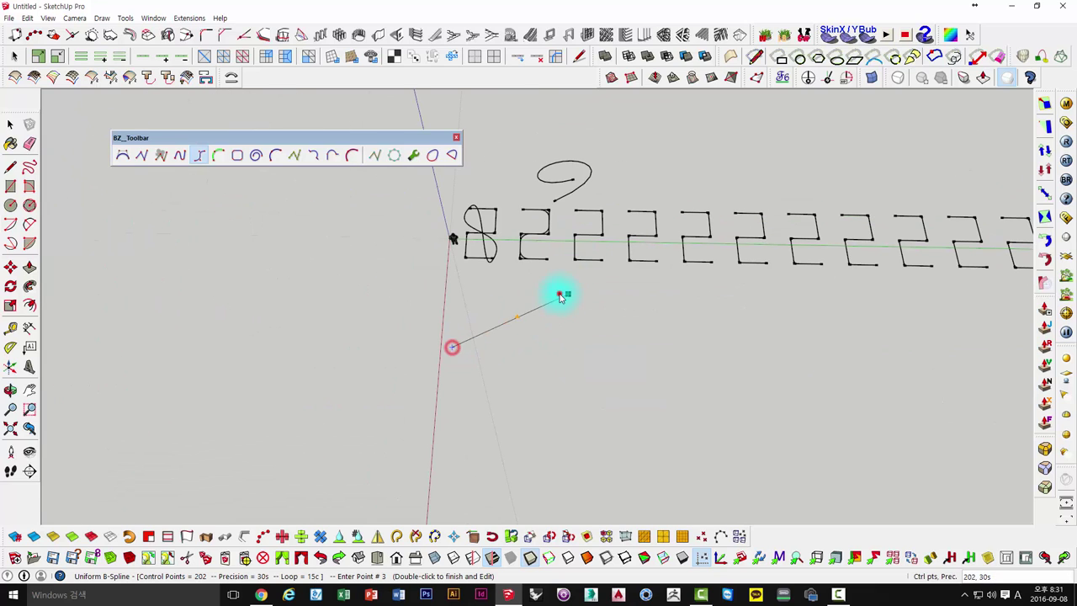
pyautogui.click(568, 295)
pyautogui.click(742, 330)
pyautogui.click(729, 446)
pyautogui.keyDown('shift'); pyautogui.moveTo(625, 493); pyautogui.dragTo(697, 385, button='middle'); pyautogui.keyUp('shift')
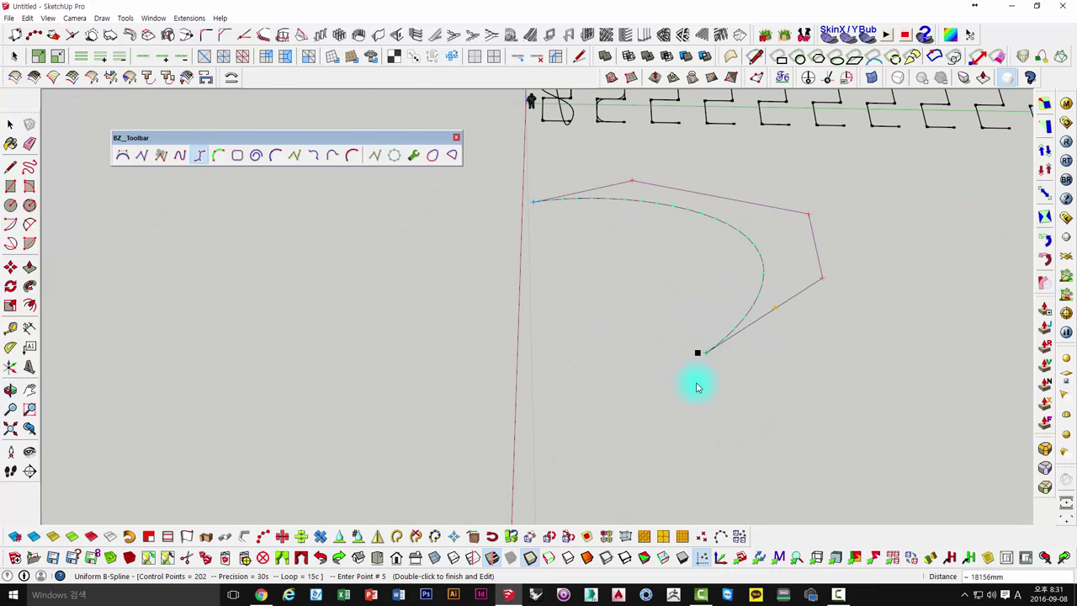
pyautogui.click(635, 445)
pyautogui.click(427, 445)
pyautogui.click(288, 351)
# Step: Add control points across the top and down the right, then finish the spline
pyautogui.moveTo(277, 260)
pyautogui.mouseDown(button='middle')
pyautogui.moveTo(462, 365)
pyautogui.moveTo(471, 337)
pyautogui.mouseUp(button='middle')
pyautogui.click(467, 324)
pyautogui.click(540, 196)
pyautogui.click(618, 150)
pyautogui.click(698, 136)
pyautogui.click(806, 141)
pyautogui.click(882, 166)
pyautogui.click(913, 187)
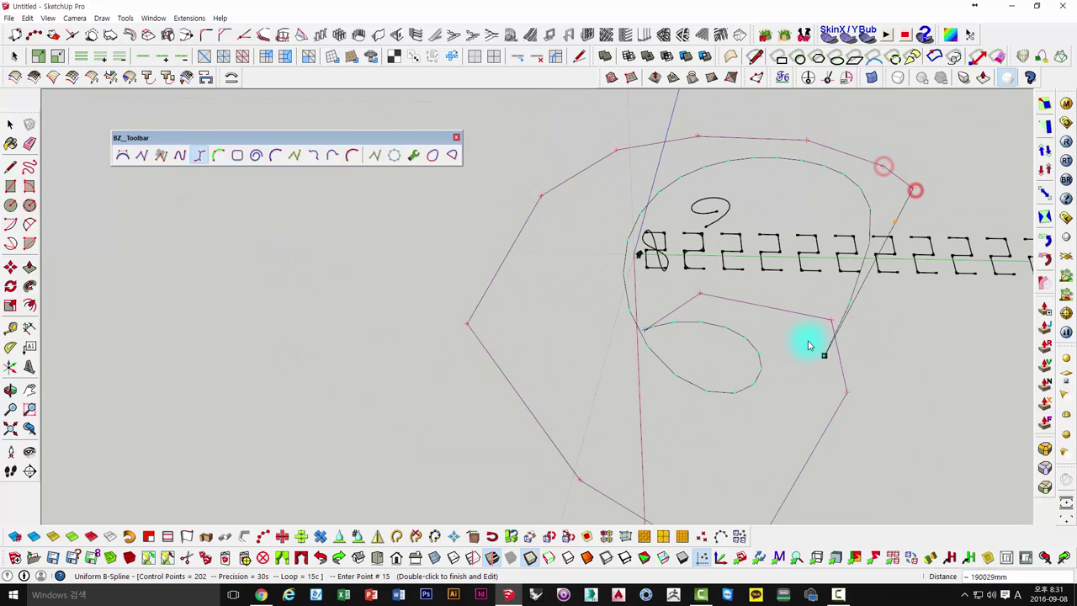
pyautogui.click(953, 414)
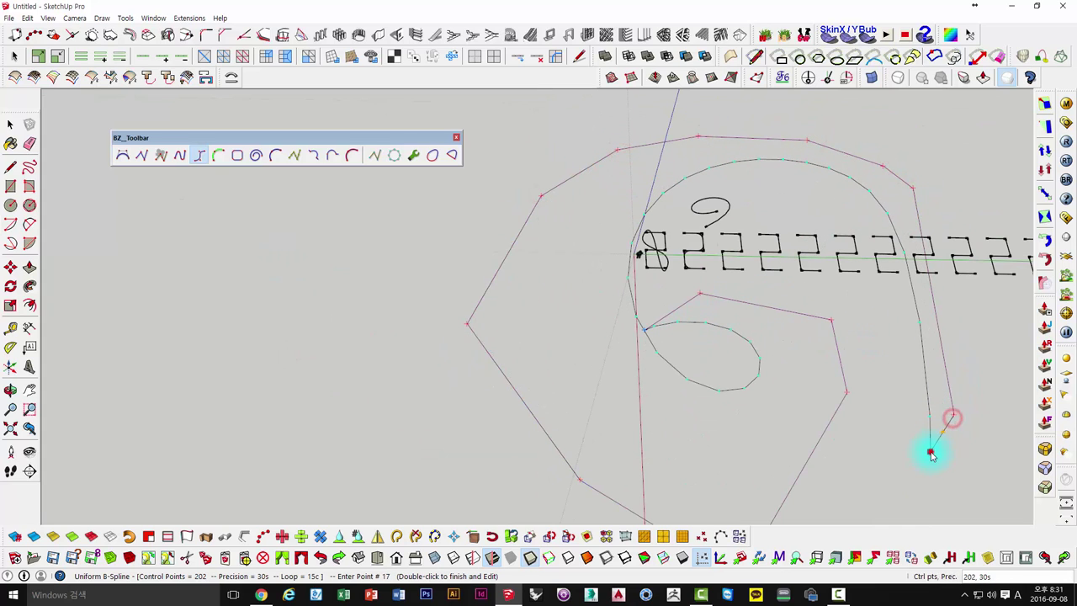
pyautogui.doubleClick(931, 449)
pyautogui.click(806, 140)
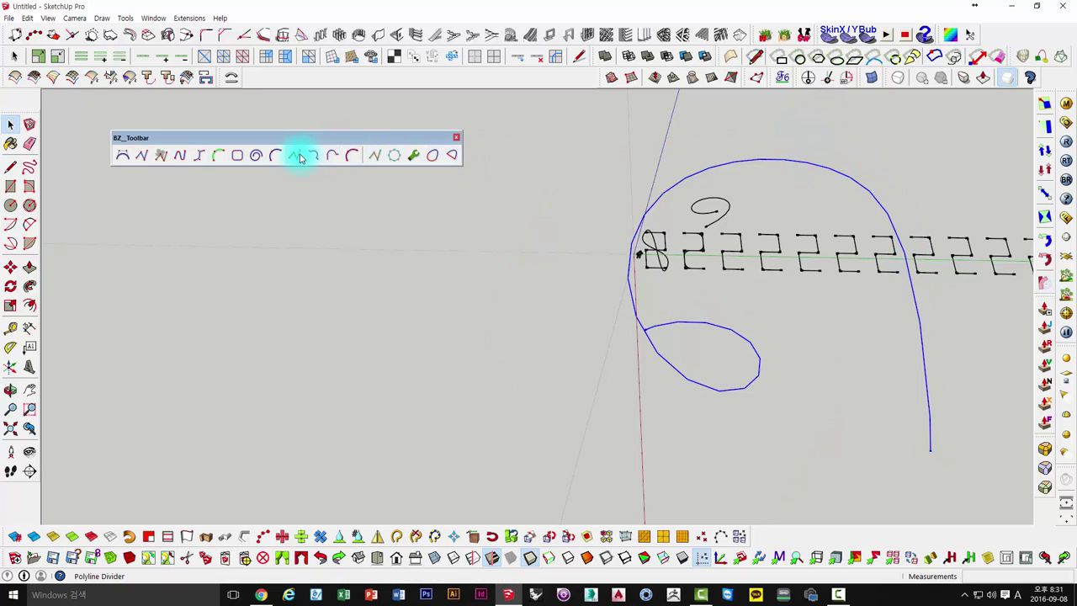
# Step: Drag the large B-spline's top control points to reshape its upper arc
pyautogui.click(376, 155)
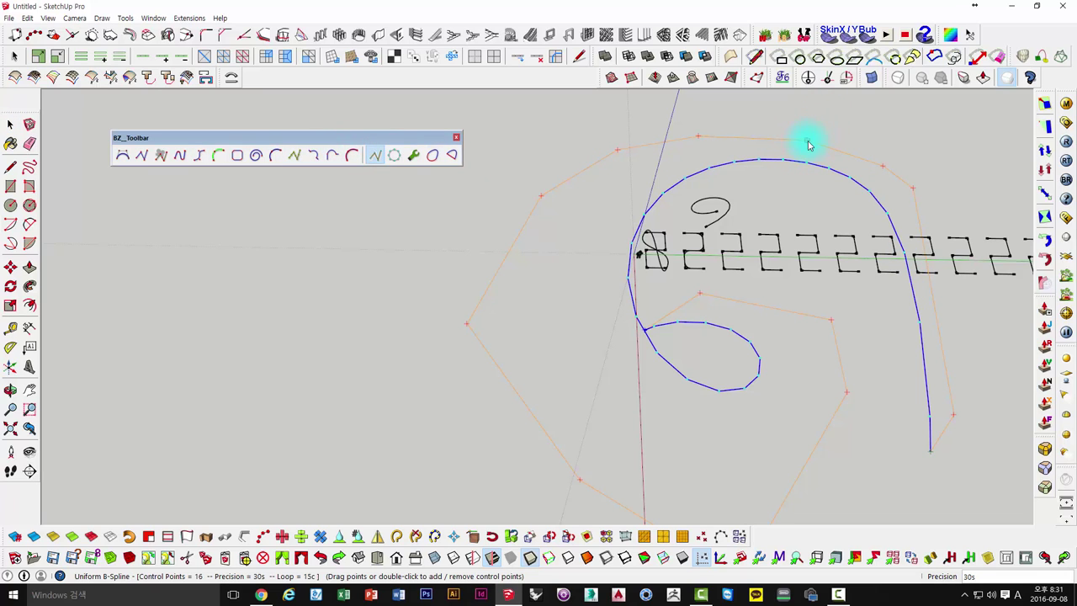
pyautogui.moveTo(807, 145); pyautogui.dragTo(831, 139)
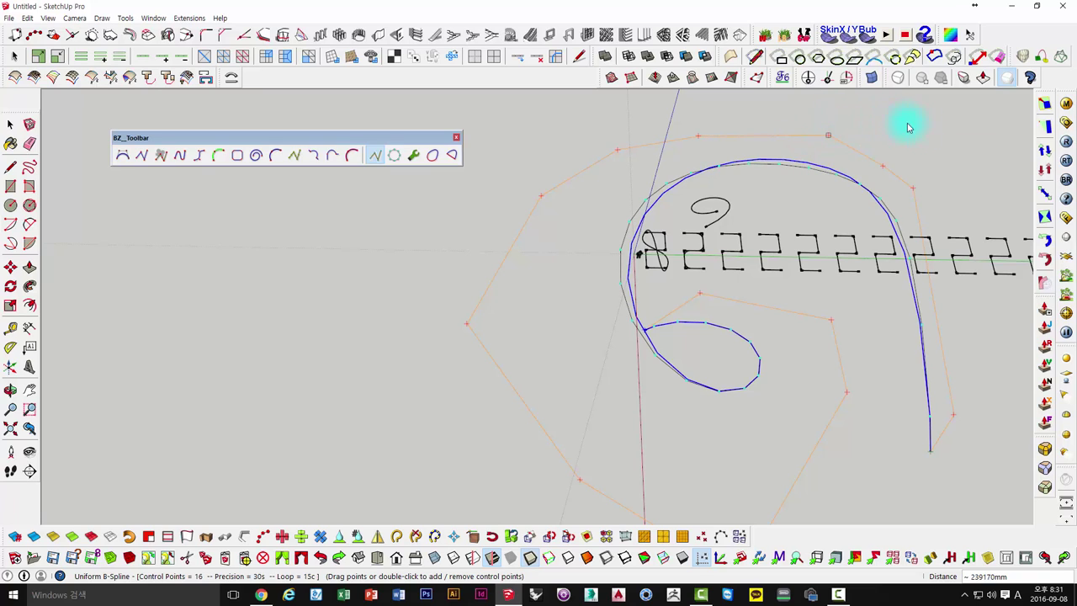
pyautogui.moveTo(908, 127); pyautogui.dragTo(955, 169)
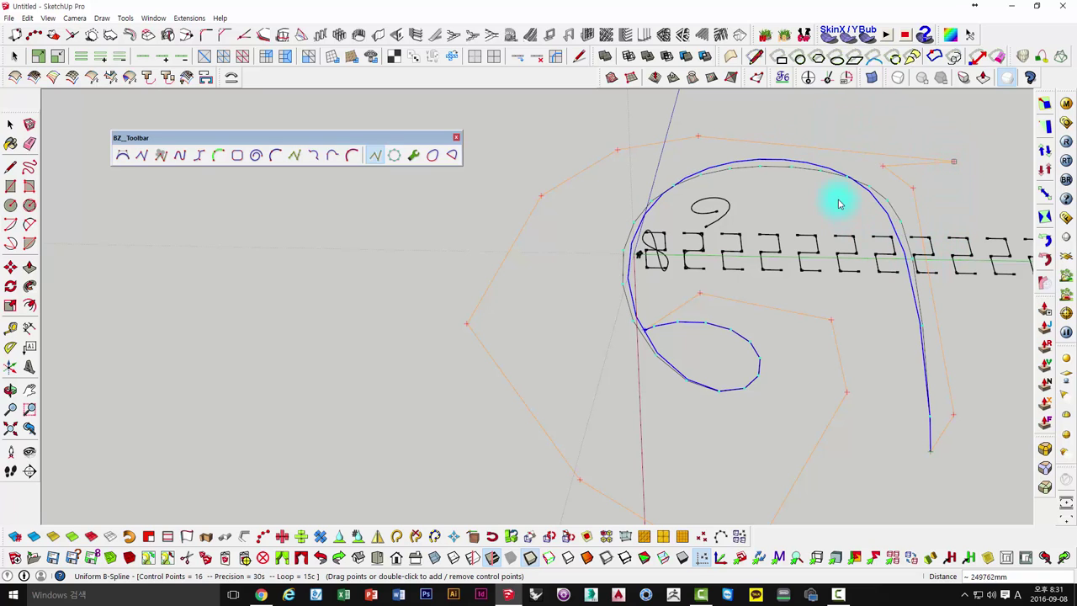
pyautogui.moveTo(838, 204)
pyautogui.mouseDown()
pyautogui.moveTo(766, 122)
pyautogui.moveTo(720, 125)
pyautogui.mouseUp()
pyautogui.moveTo(597, 109); pyautogui.dragTo(597, 109)
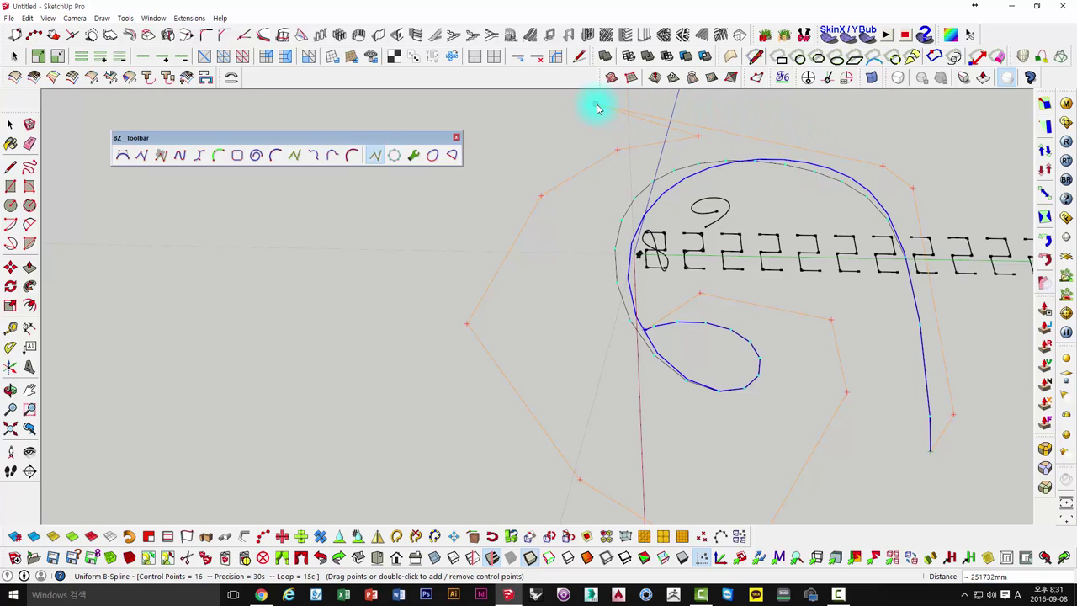
pyautogui.moveTo(748, 123); pyautogui.dragTo(813, 119)
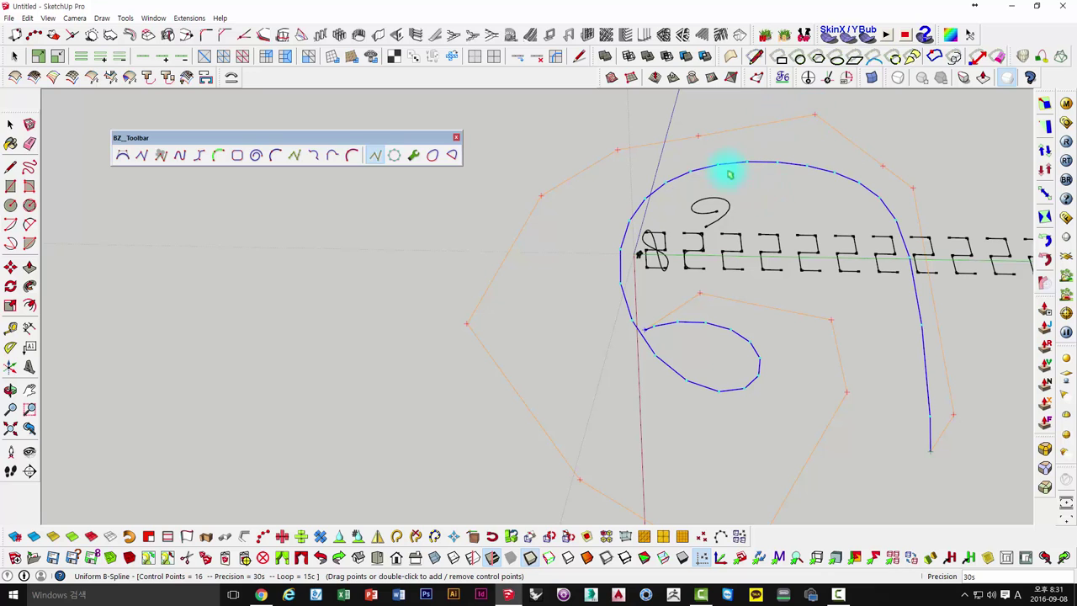
pyautogui.moveTo(723, 202)
pyautogui.mouseDown(button='middle')
pyautogui.moveTo(759, 300)
pyautogui.moveTo(681, 221)
pyautogui.moveTo(716, 173)
pyautogui.moveTo(720, 305)
pyautogui.mouseUp(button='middle')
# Step: Delete the large B-spline and zoom in on the zigzag paths
pyautogui.press('space')
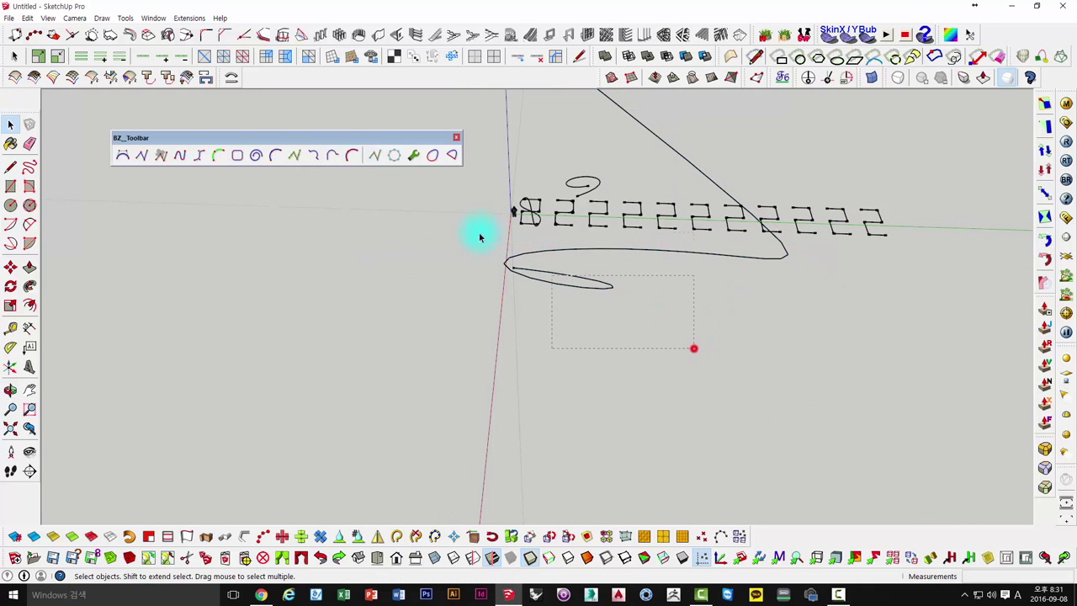
pyautogui.press('Delete')
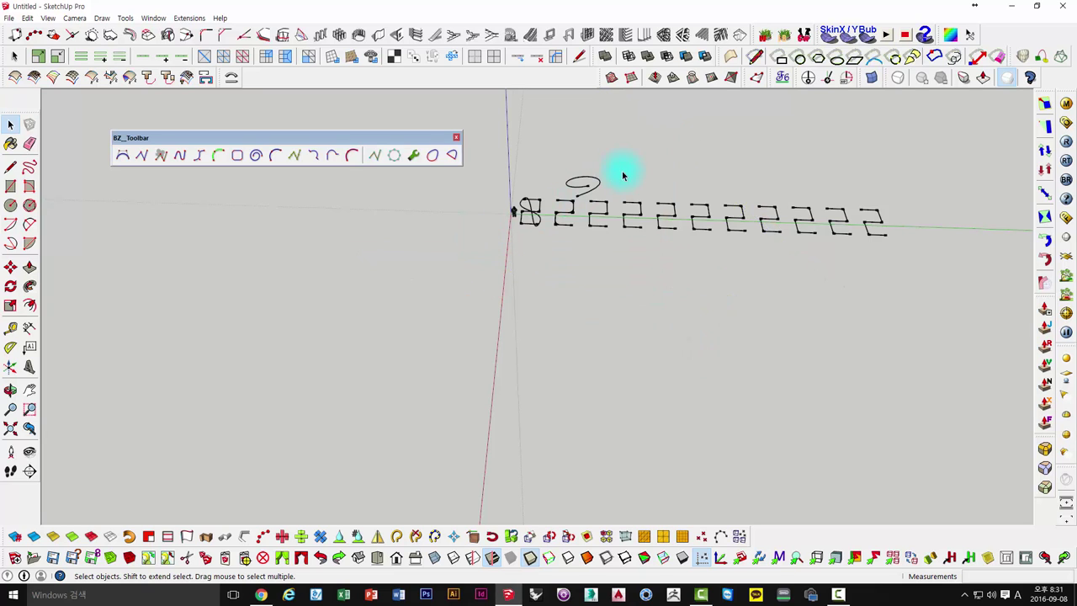
pyautogui.scroll(2, 632, 204)
pyautogui.scroll(3, 652, 185)
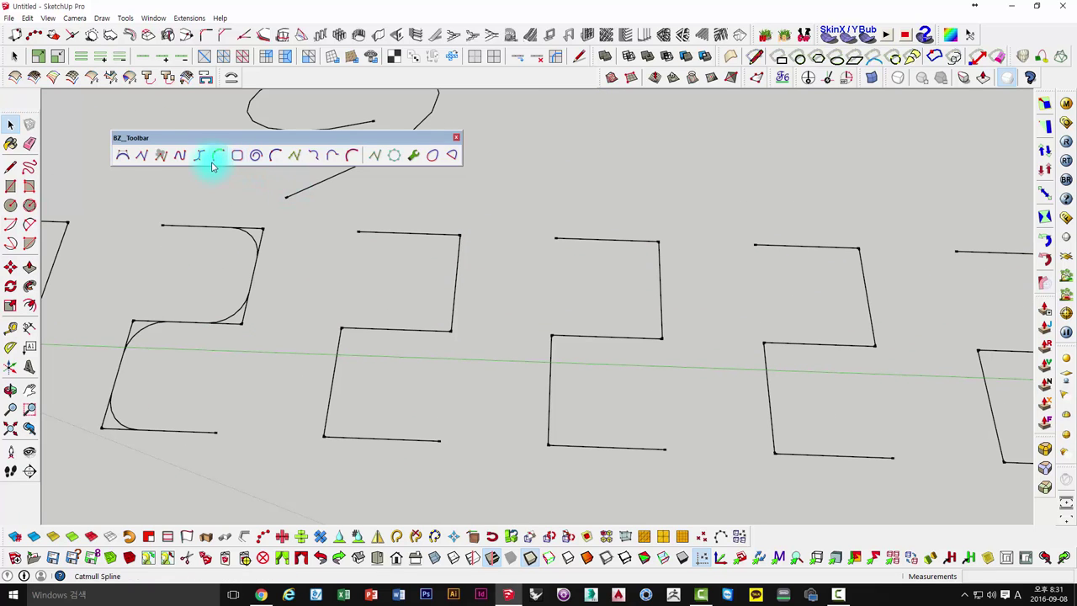
# Step: Start a new Uniform B-Spline keeping order 50
pyautogui.click(200, 155)
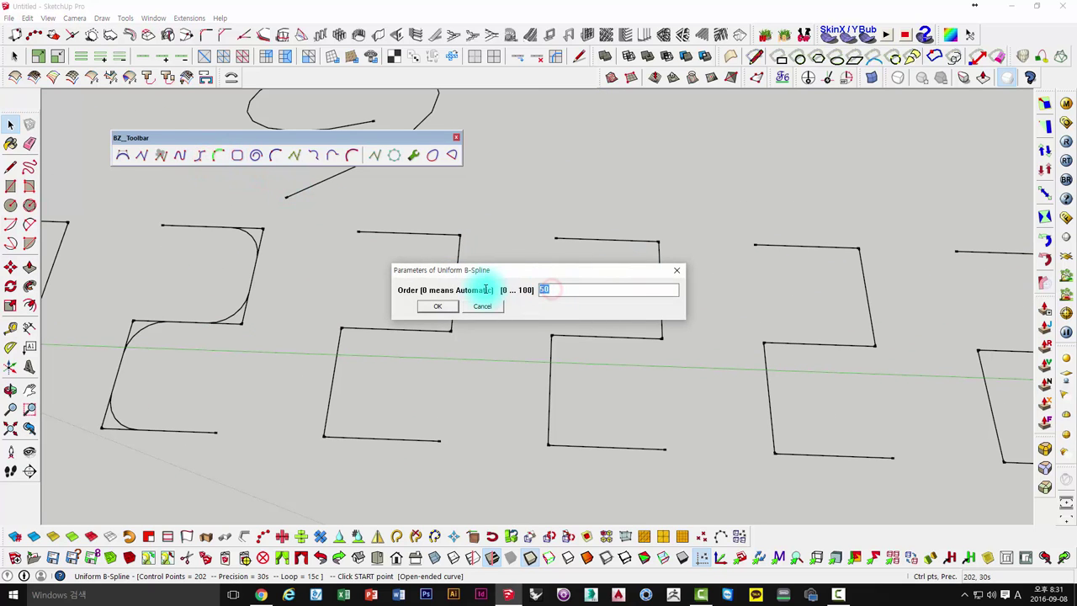
pyautogui.click(560, 289)
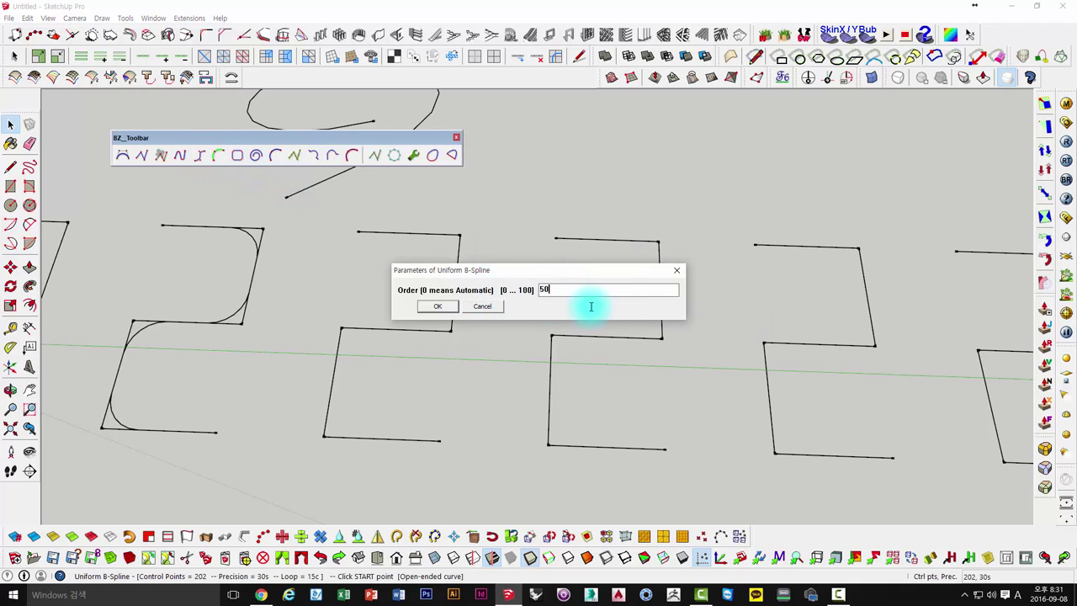
pyautogui.moveTo(572, 291); pyautogui.dragTo(531, 301)
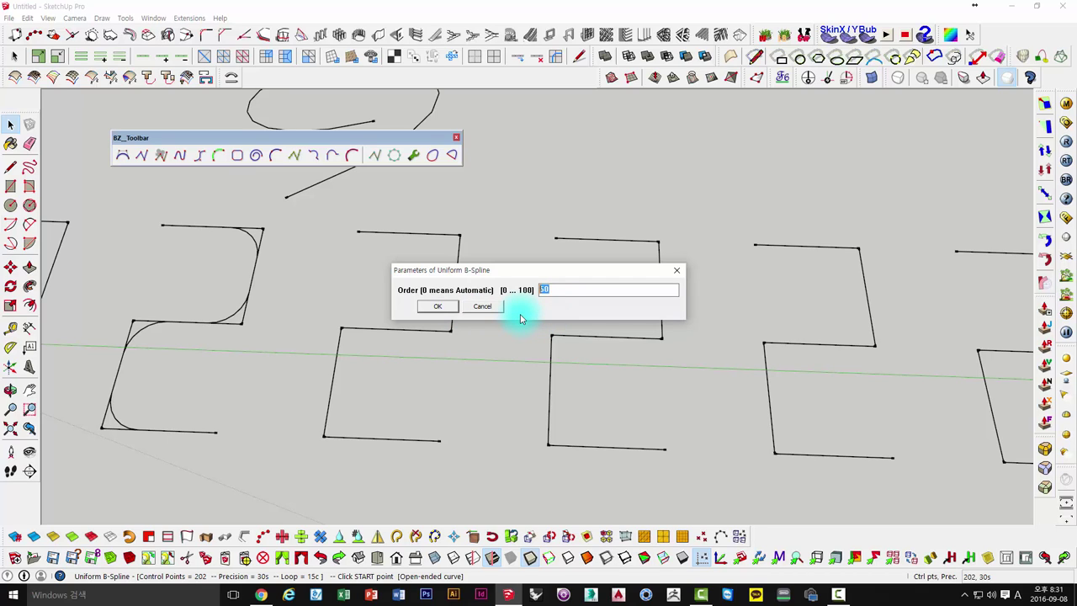
pyautogui.write('4')
pyautogui.click(438, 306)
# Step: Place eight points along the zigzag's corners from top end to bottom end
pyautogui.click(392, 223)
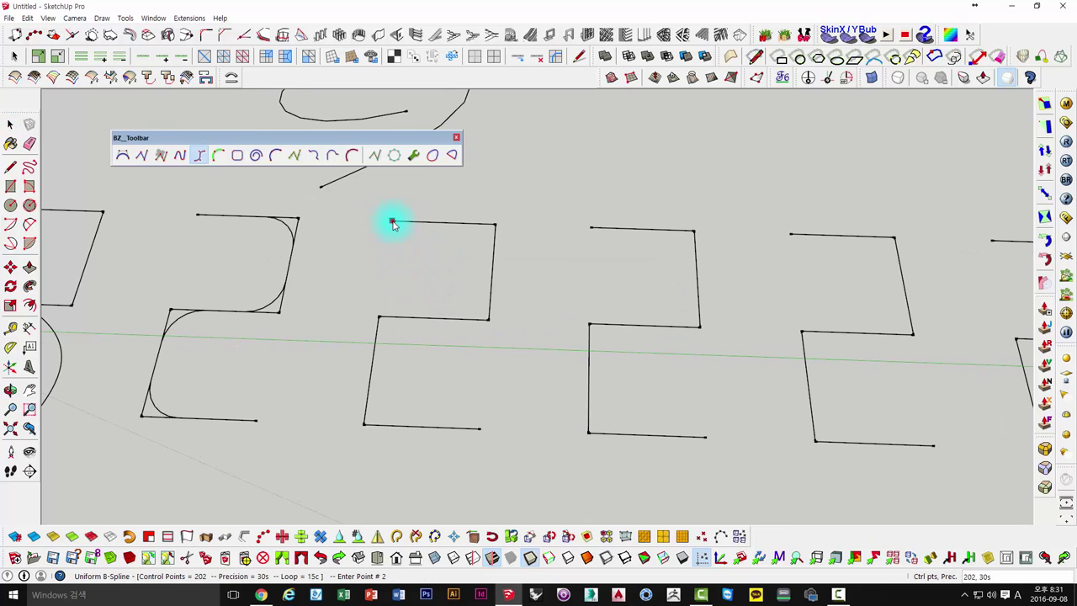
pyautogui.click(495, 224)
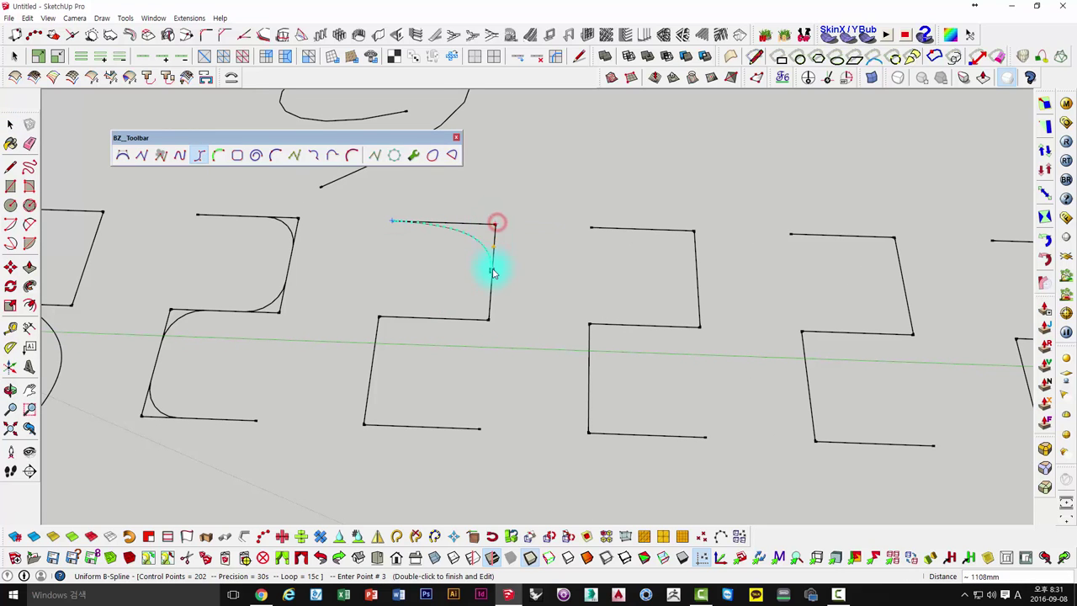
pyautogui.click(493, 271)
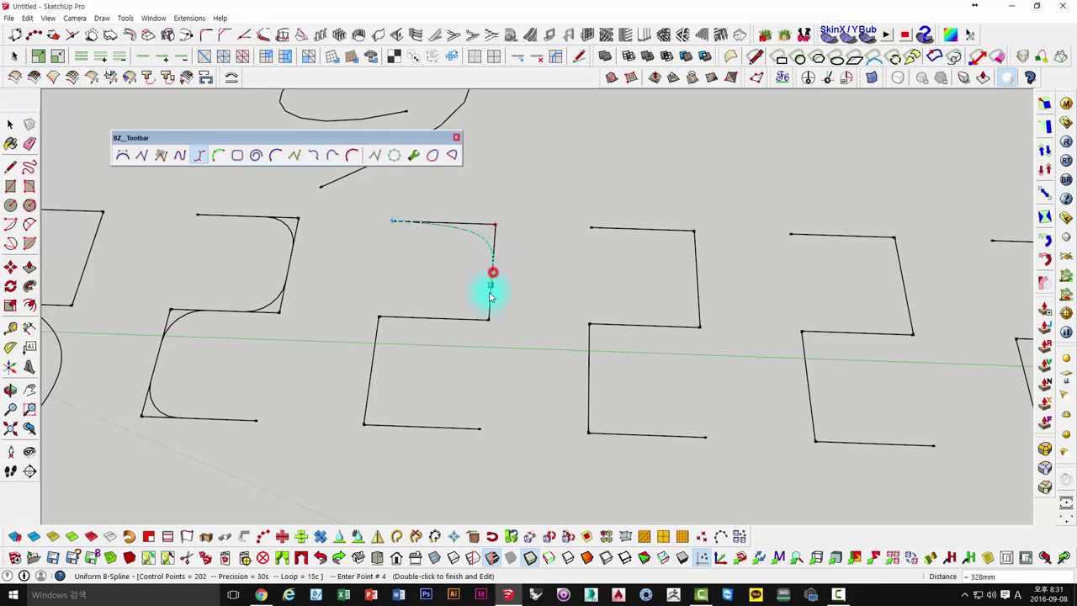
pyautogui.click(489, 319)
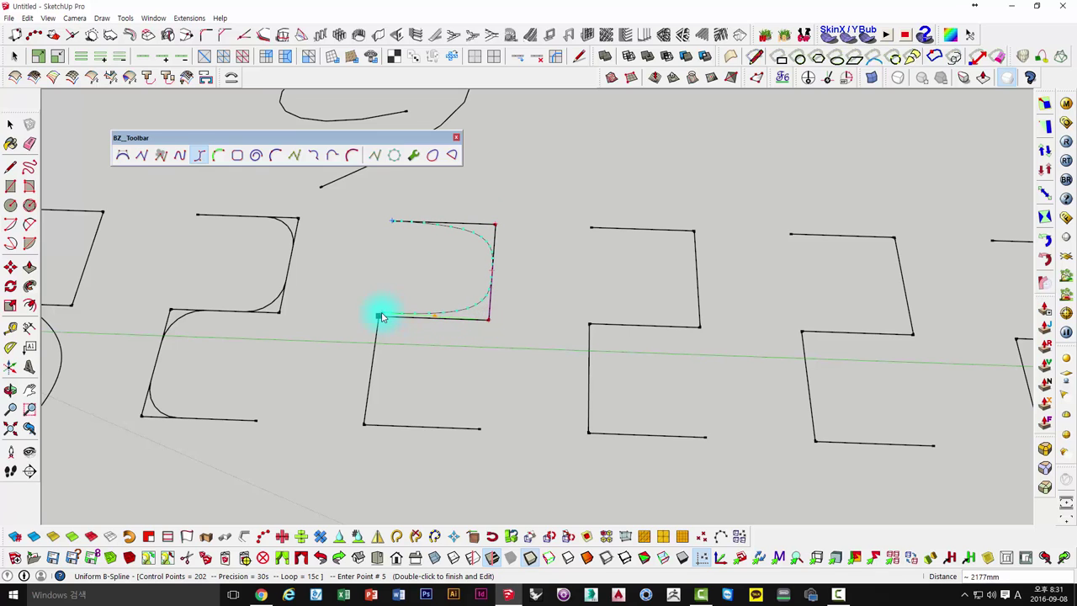
pyautogui.click(378, 317)
pyautogui.click(371, 370)
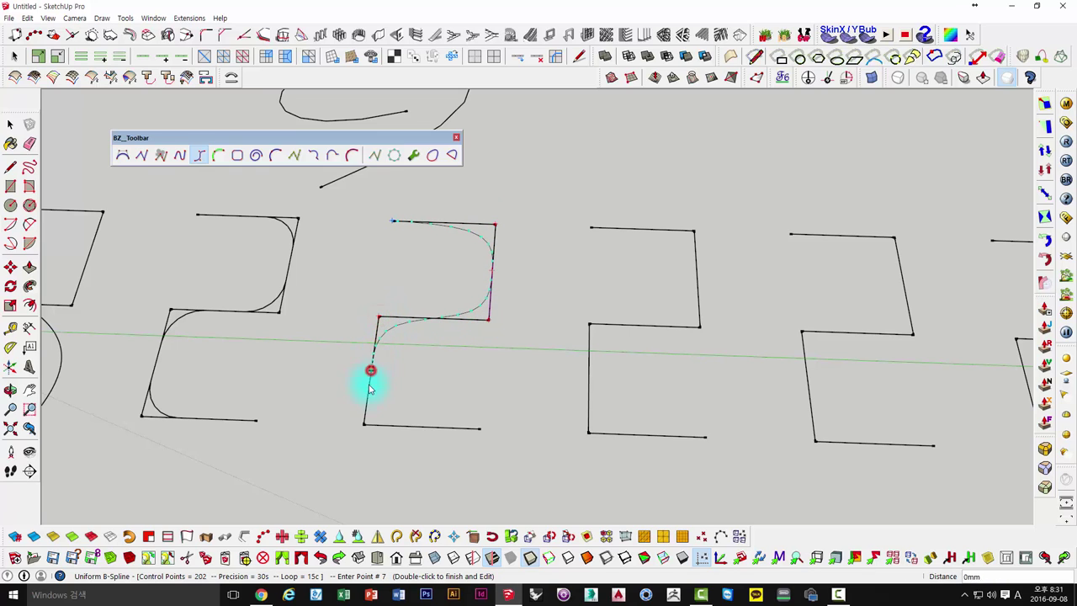
pyautogui.click(364, 426)
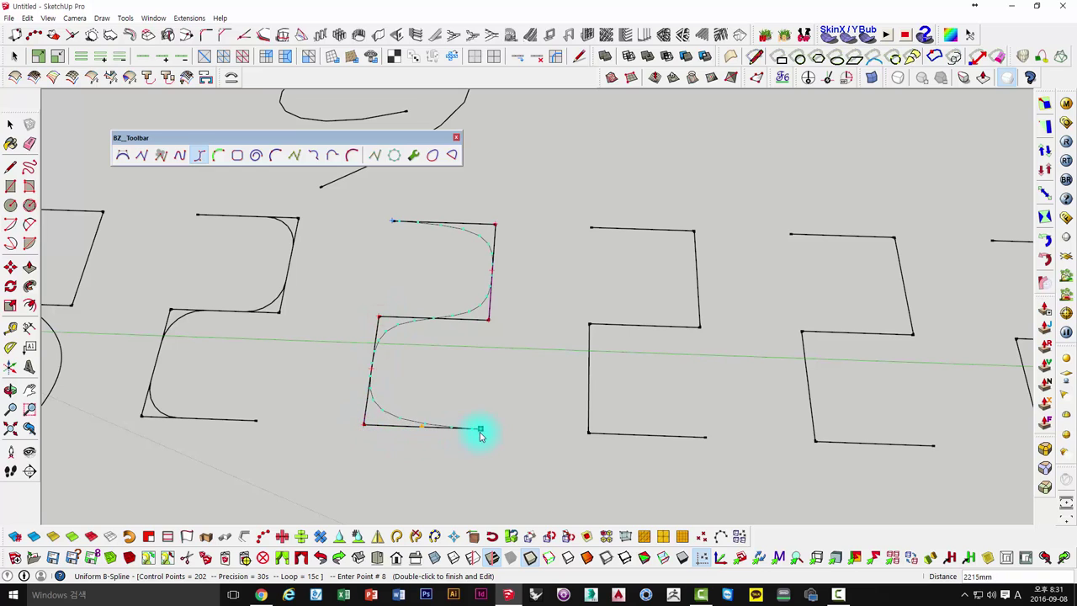
pyautogui.doubleClick(481, 432)
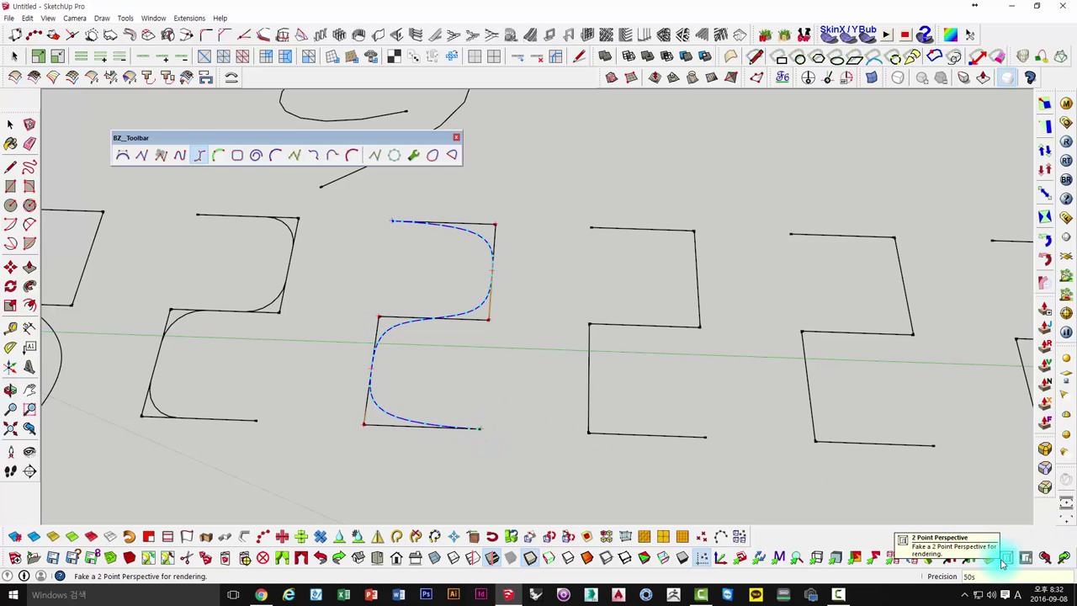
# Step: Apply order 5, then order 6, to the spline over the second zigzag and finish editing
pyautogui.moveTo(479, 366)
pyautogui.mouseDown(button='middle')
pyautogui.moveTo(408, 270)
pyautogui.moveTo(443, 315)
pyautogui.moveTo(477, 305)
pyautogui.moveTo(431, 325)
pyautogui.mouseUp(button='middle')
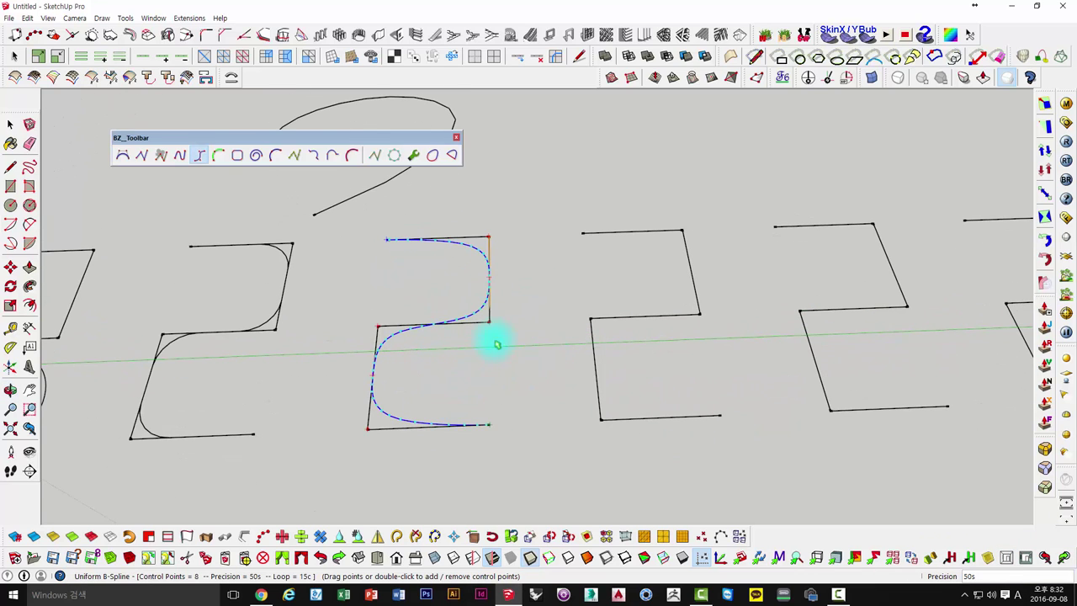
pyautogui.click(413, 155)
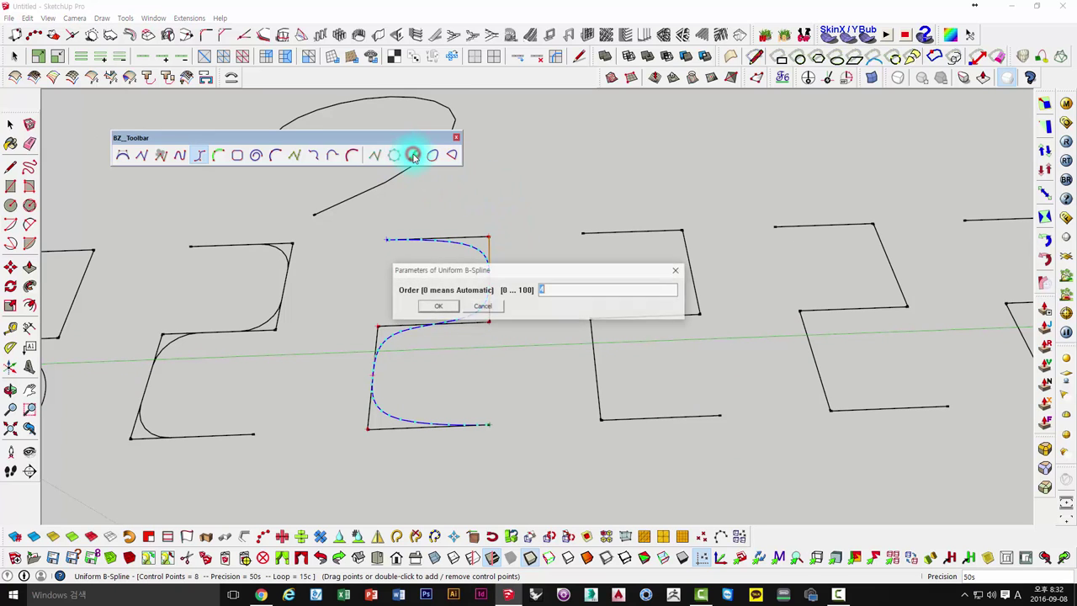
pyautogui.moveTo(452, 271); pyautogui.dragTo(571, 207)
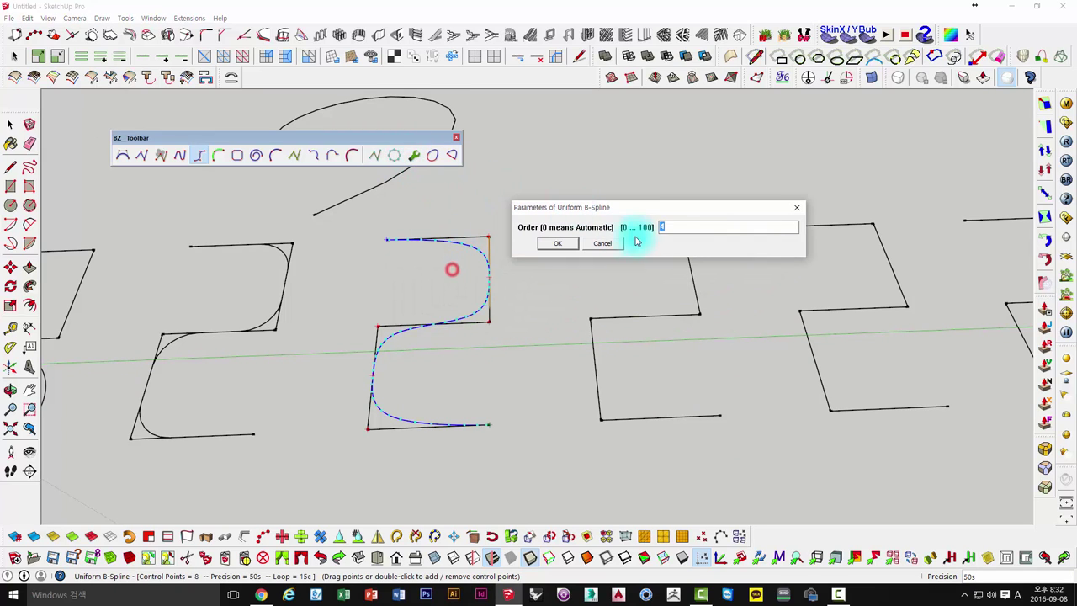
pyautogui.write('5')
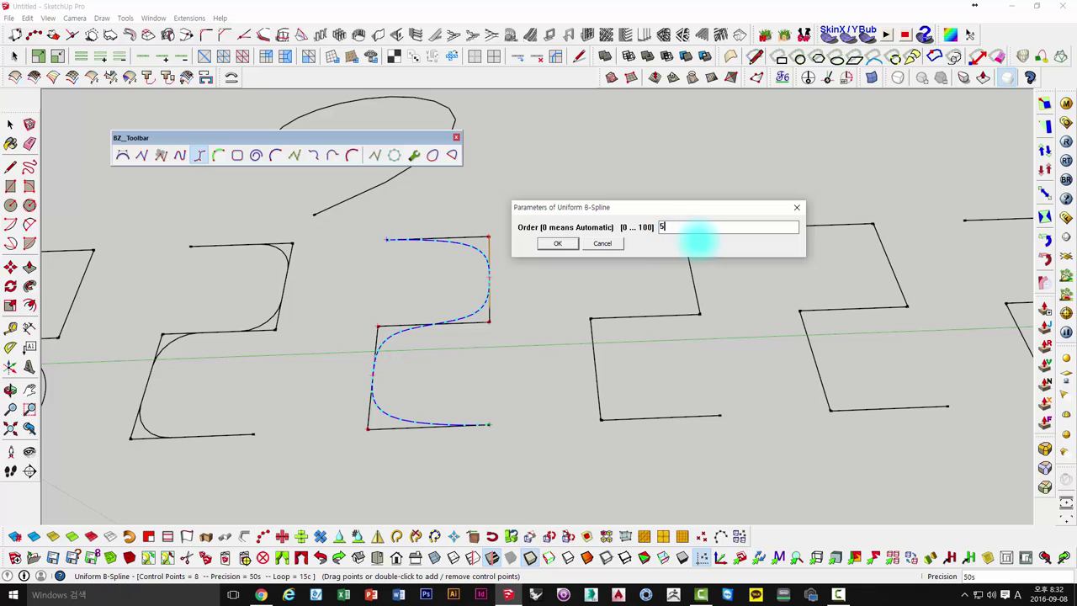
pyautogui.press('Return')
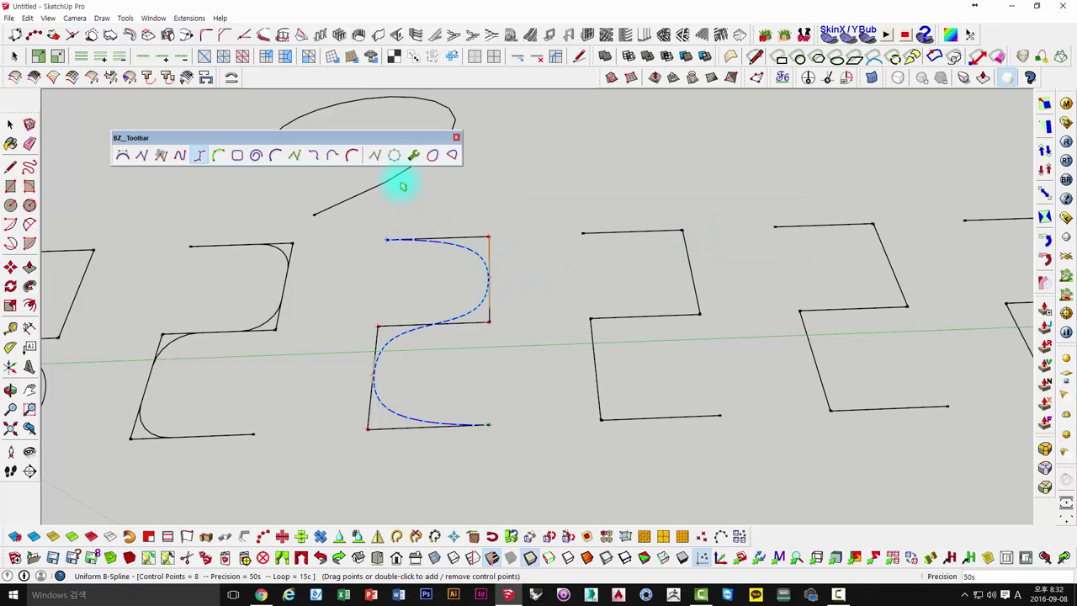
pyautogui.click(413, 155)
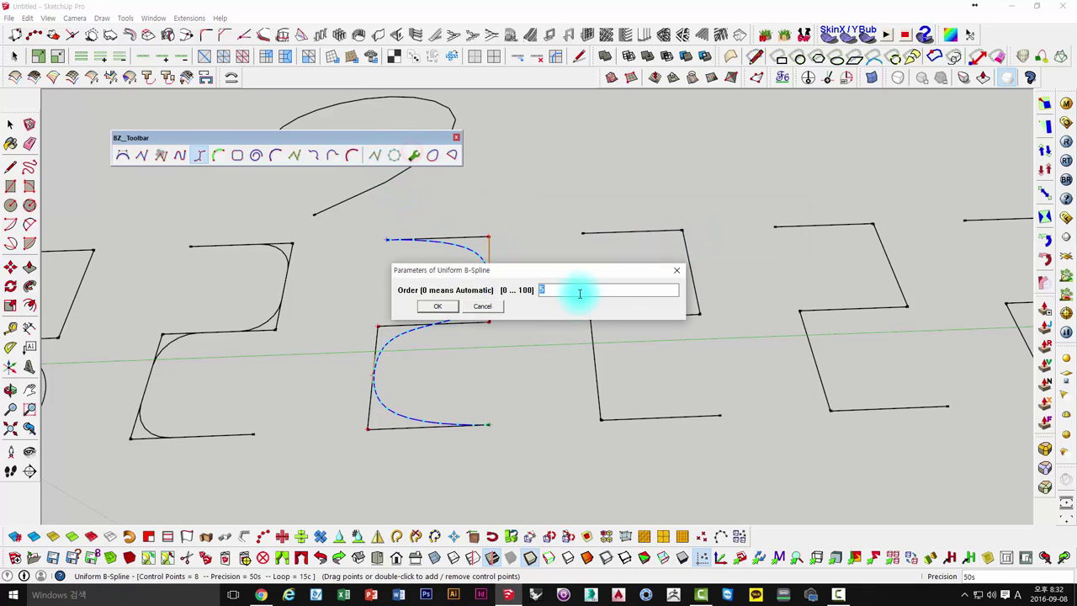
pyautogui.write('6')
pyautogui.moveTo(555, 270)
pyautogui.mouseDown()
pyautogui.moveTo(622, 198)
pyautogui.moveTo(626, 177)
pyautogui.mouseUp()
pyautogui.click(498, 226)
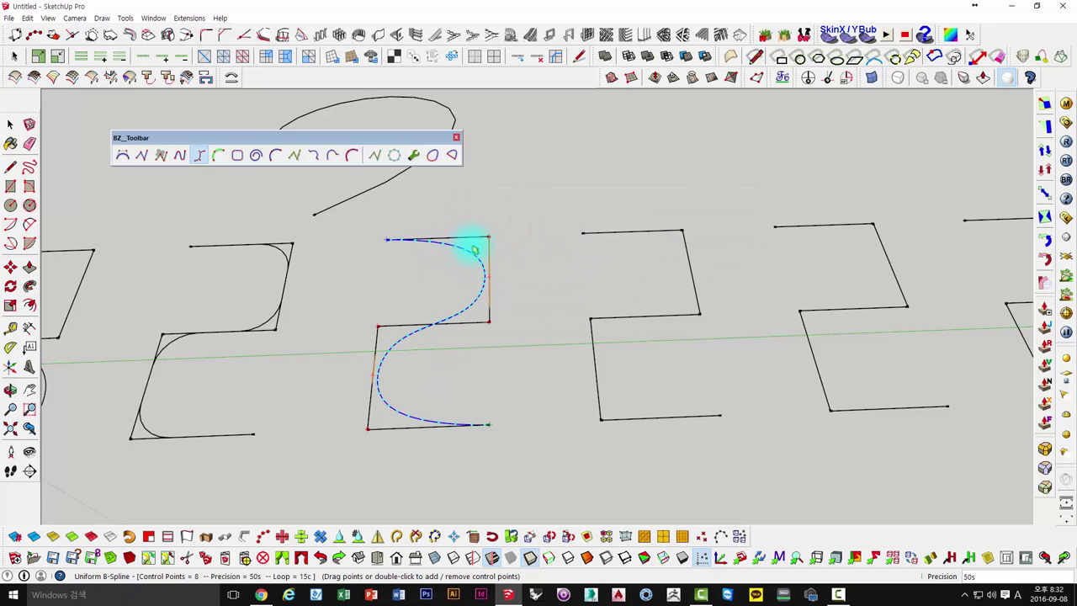
pyautogui.press('Escape')
# Step: Orbit and zoom around the shapes to review the S-curve, then deselect it
pyautogui.moveTo(516, 233); pyautogui.dragTo(413, 251, button='middle')
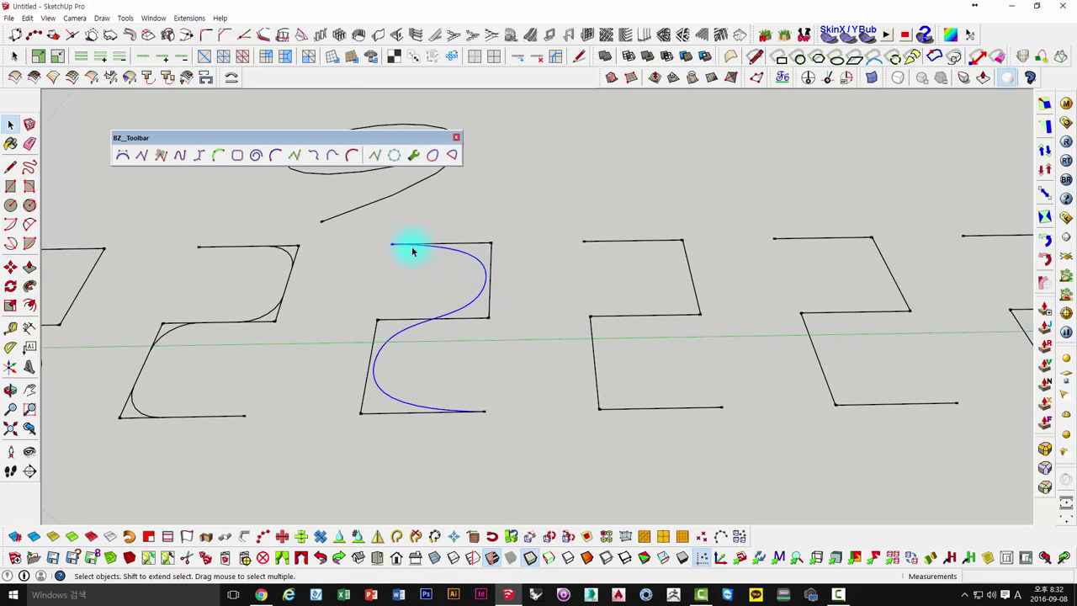
pyautogui.moveTo(484, 328)
pyautogui.mouseDown(button='middle')
pyautogui.moveTo(493, 337)
pyautogui.moveTo(292, 336)
pyautogui.mouseUp(button='middle')
pyautogui.scroll(-2, 493, 337)
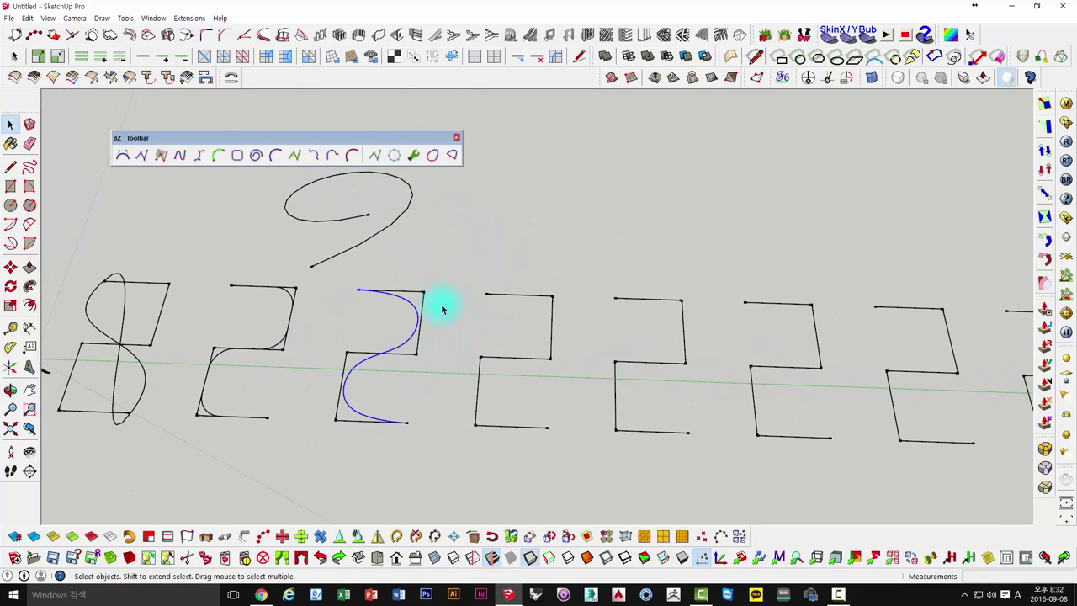
pyautogui.scroll(2, 473, 360)
pyautogui.keyDown('shift'); pyautogui.moveTo(470, 353); pyautogui.dragTo(456, 333, button='middle'); pyautogui.keyUp('shift')
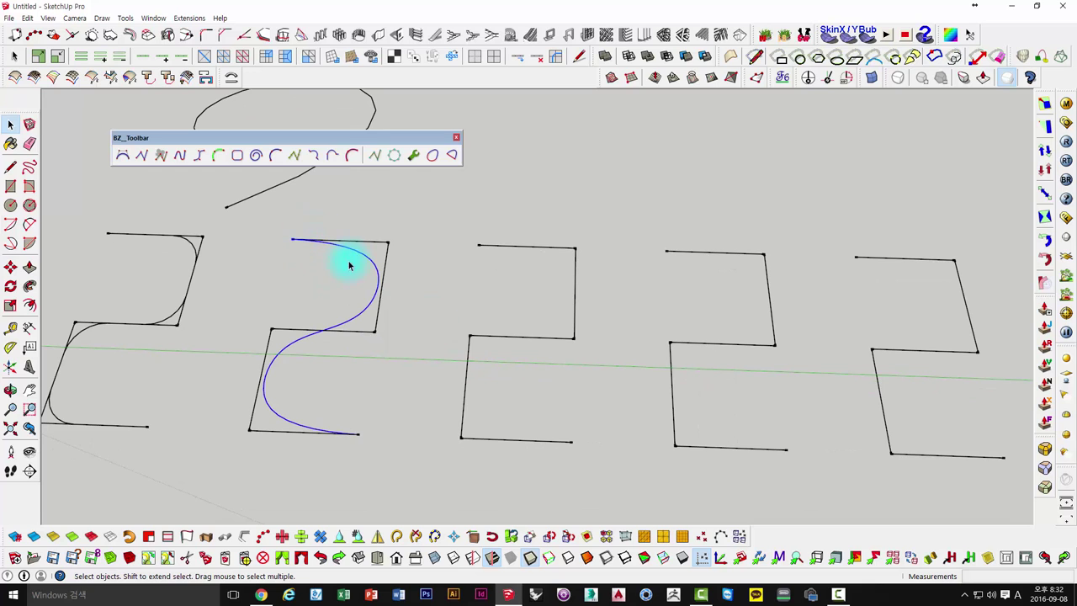
pyautogui.moveTo(349, 265)
pyautogui.mouseDown(button='middle')
pyautogui.moveTo(444, 361)
pyautogui.moveTo(543, 228)
pyautogui.moveTo(488, 305)
pyautogui.mouseUp(button='middle')
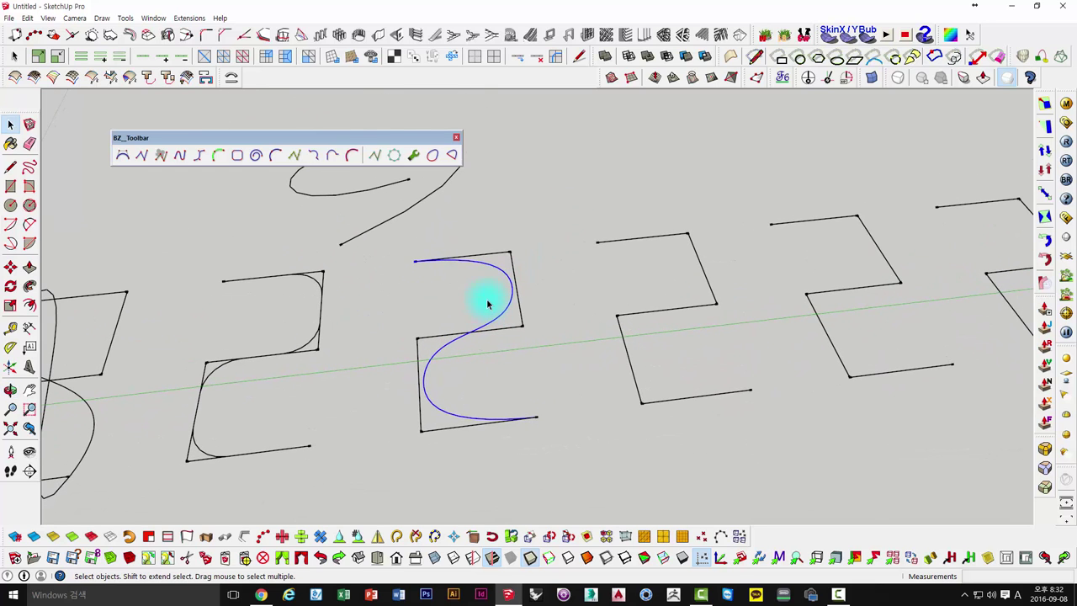
pyautogui.moveTo(576, 231); pyautogui.dragTo(414, 230, button='middle')
pyautogui.click(414, 217)
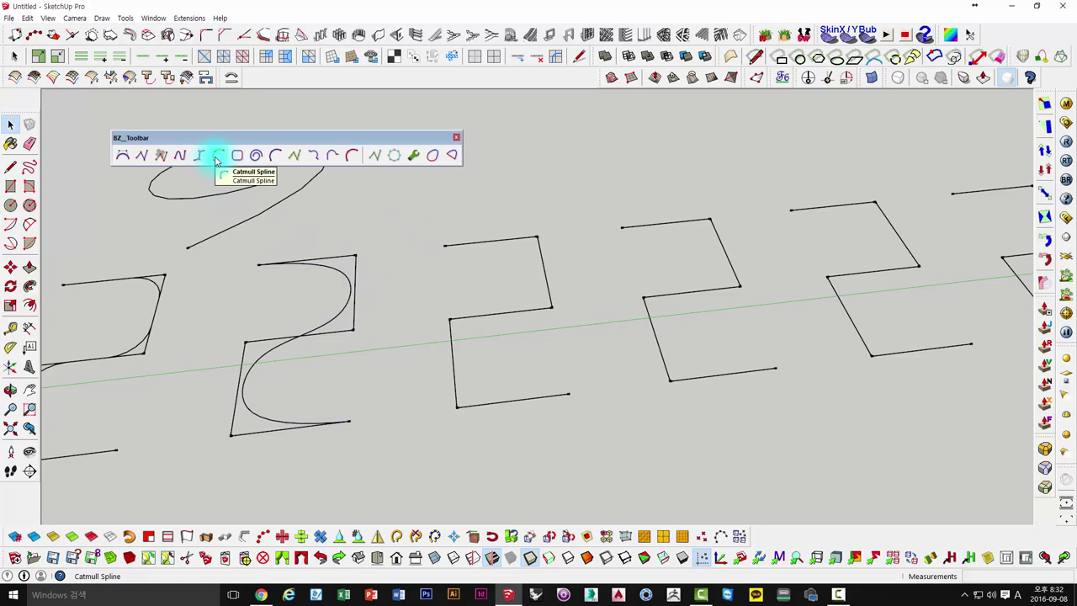
# Step: Draw a Catmull spline through the six corners of the second zigzag
pyautogui.click(216, 157)
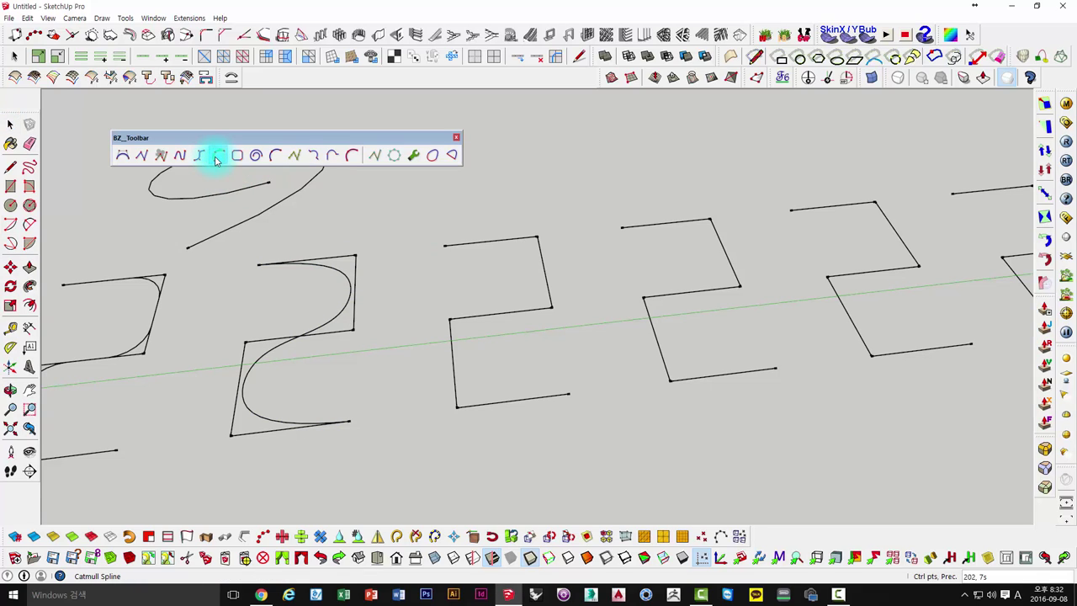
pyautogui.moveTo(394, 252); pyautogui.dragTo(507, 373, button='middle')
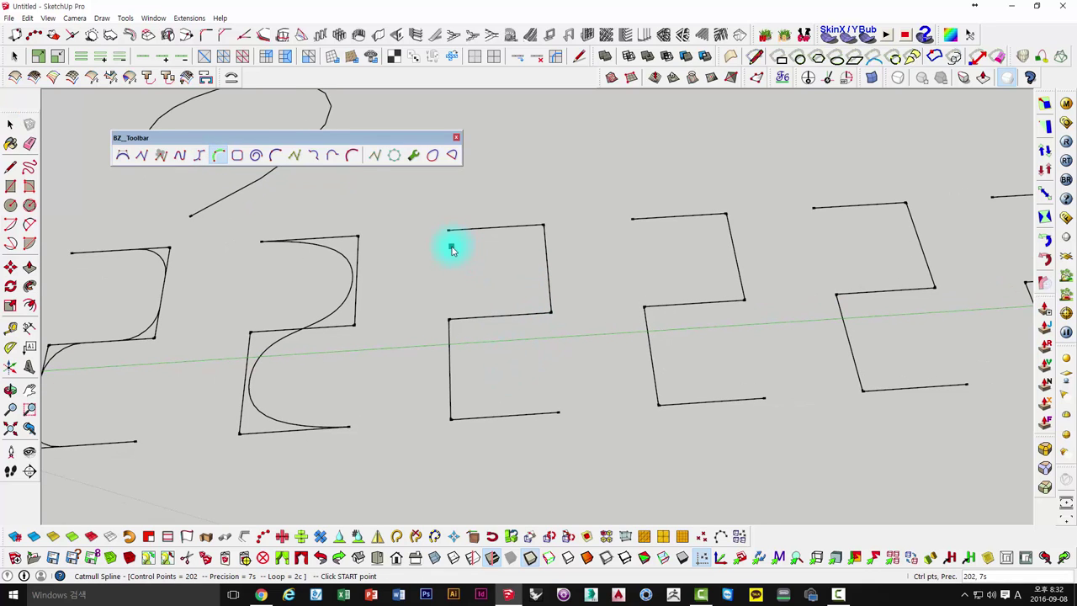
pyautogui.moveTo(451, 249); pyautogui.dragTo(388, 218, button='middle')
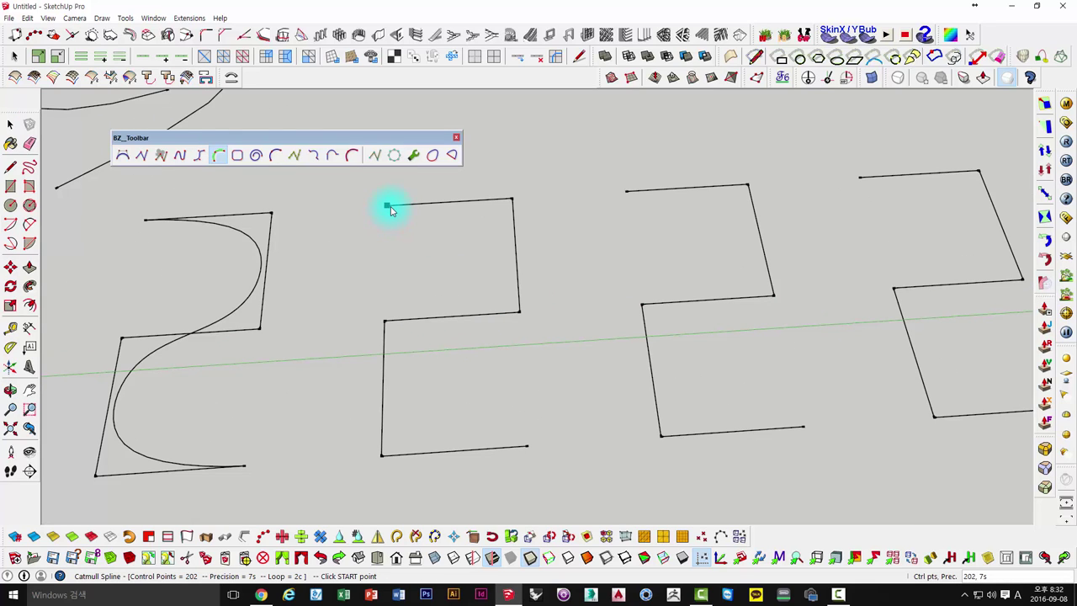
pyautogui.moveTo(391, 210)
pyautogui.mouseDown(button='middle')
pyautogui.moveTo(515, 241)
pyautogui.moveTo(440, 248)
pyautogui.moveTo(371, 217)
pyautogui.mouseUp(button='middle')
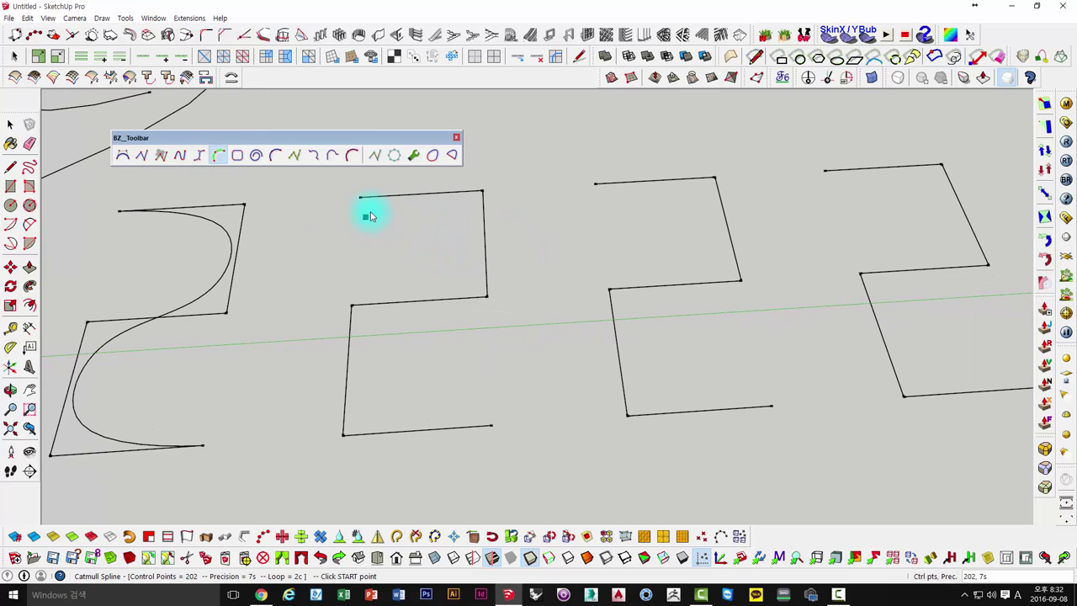
pyautogui.click(360, 198)
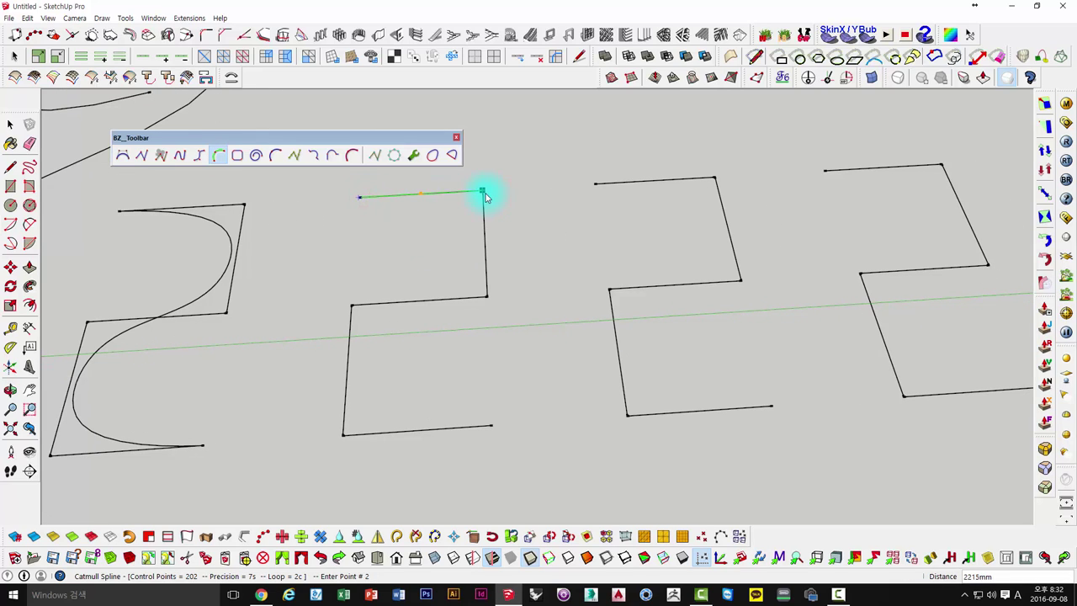
pyautogui.click(483, 191)
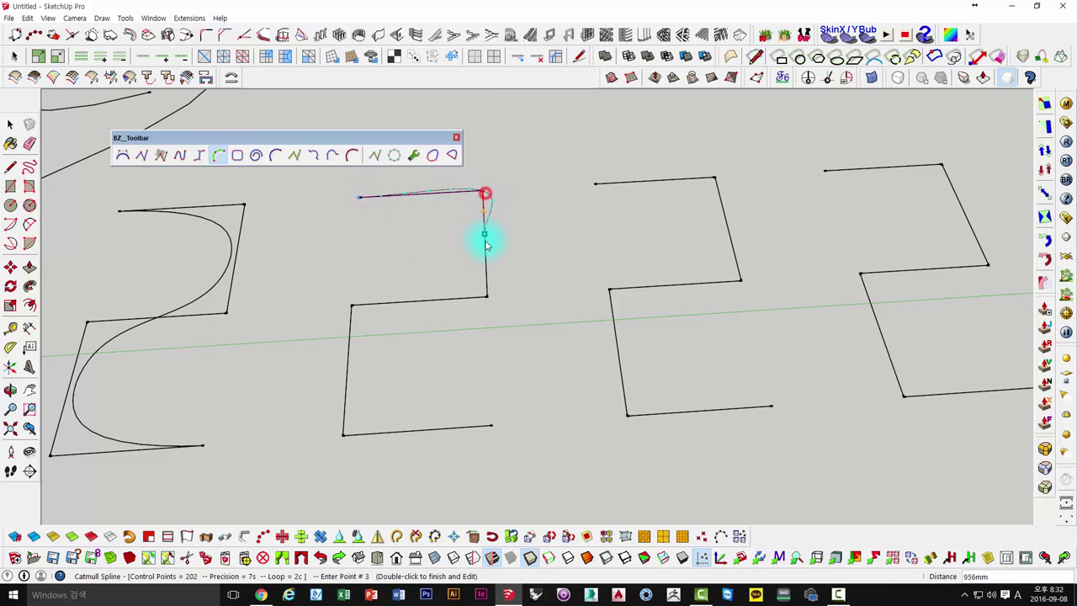
pyautogui.click(486, 295)
pyautogui.click(351, 306)
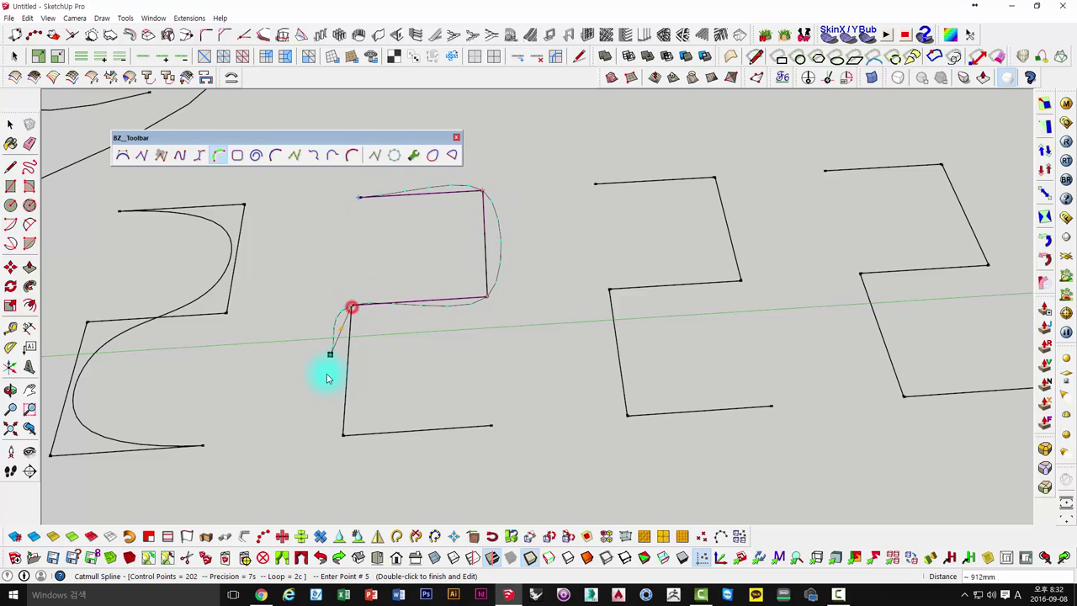
pyautogui.click(342, 435)
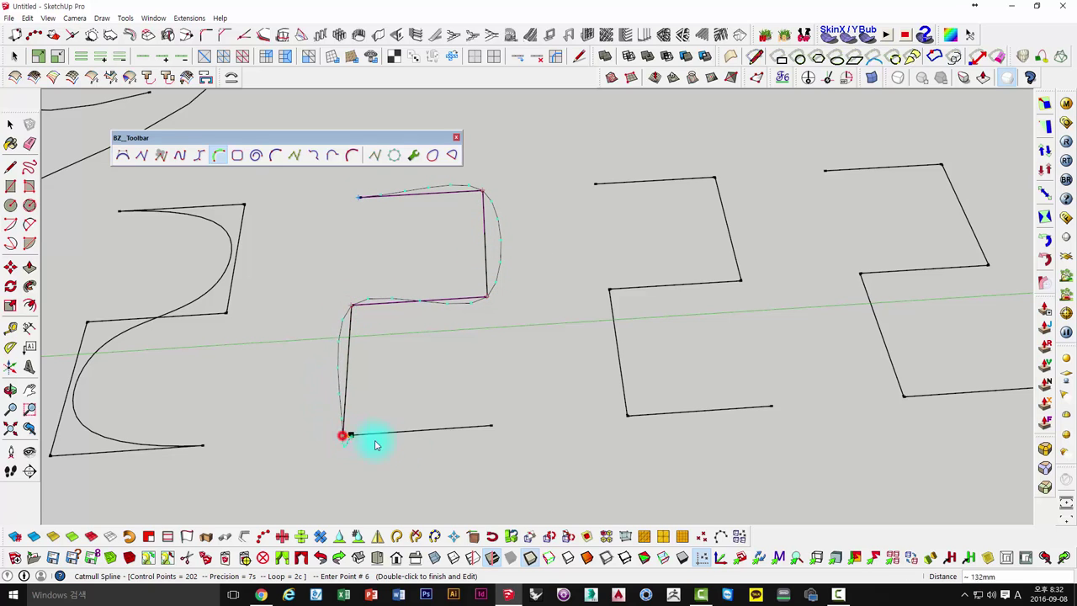
pyautogui.doubleClick(492, 426)
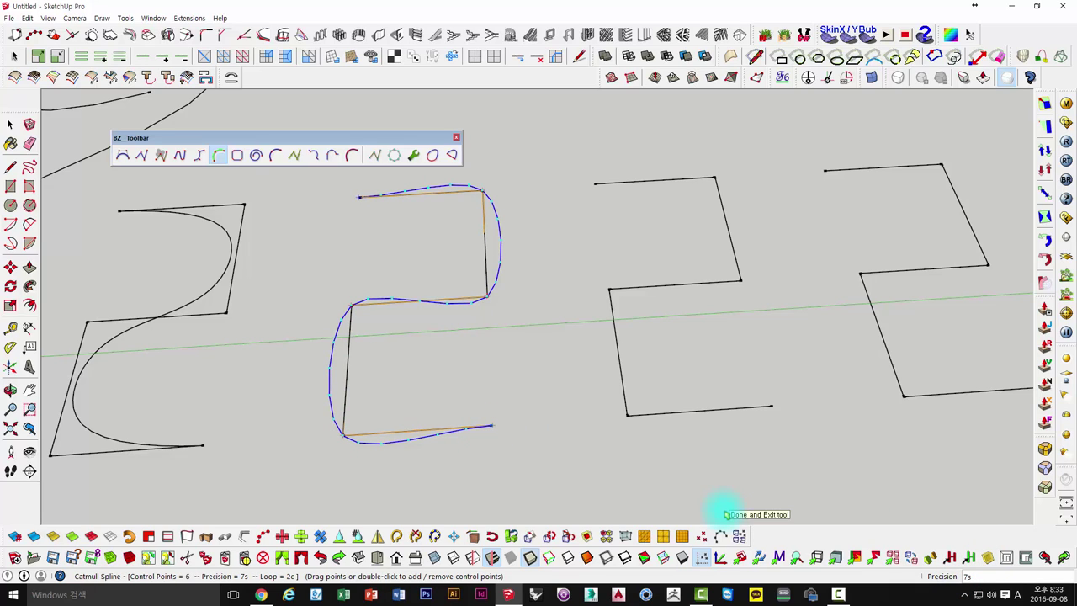
# Step: Set the Catmull spline's precision to 30s and commit the curve
pyautogui.write('s')
pyautogui.press('Return')
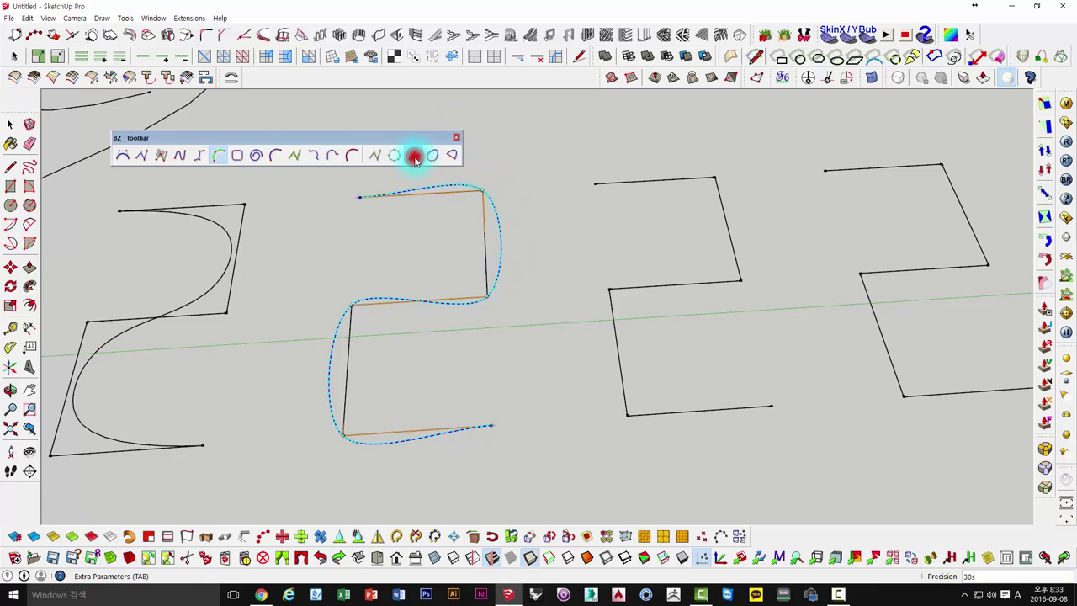
pyautogui.moveTo(485, 341); pyautogui.dragTo(435, 299, button='middle')
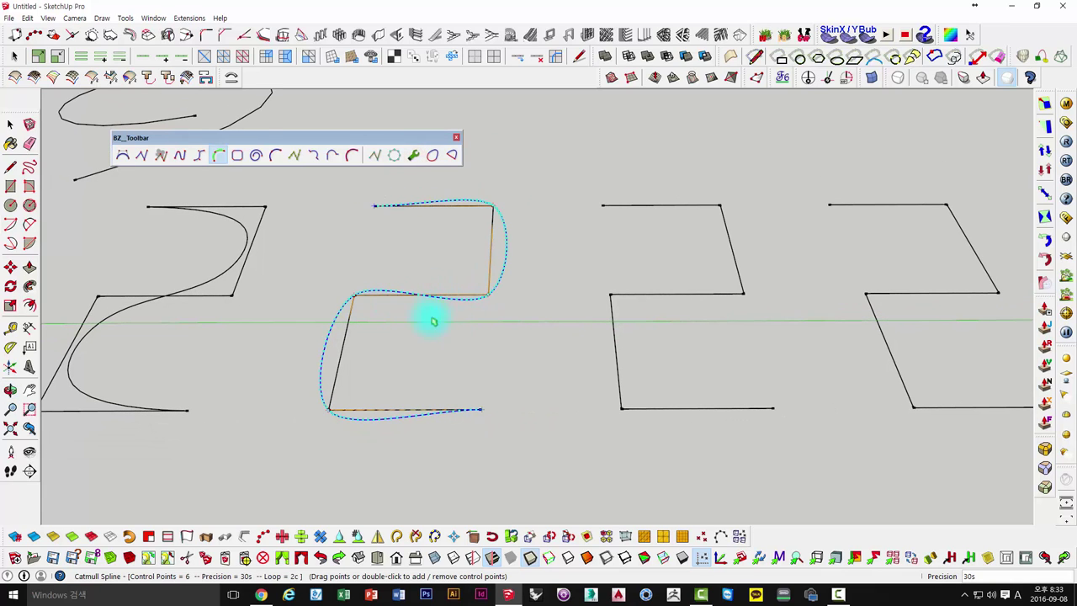
pyautogui.click(468, 337)
pyautogui.moveTo(524, 334); pyautogui.dragTo(408, 344, button='middle')
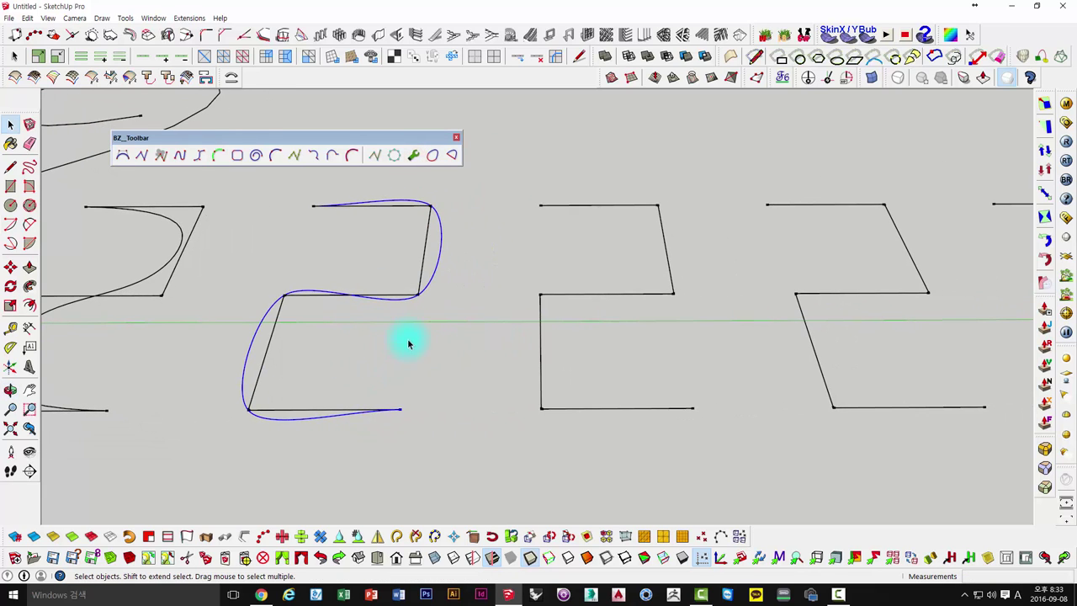
# Step: Trace a Catmull spline through the third zigzag's six corners, then return to Select
pyautogui.click(217, 157)
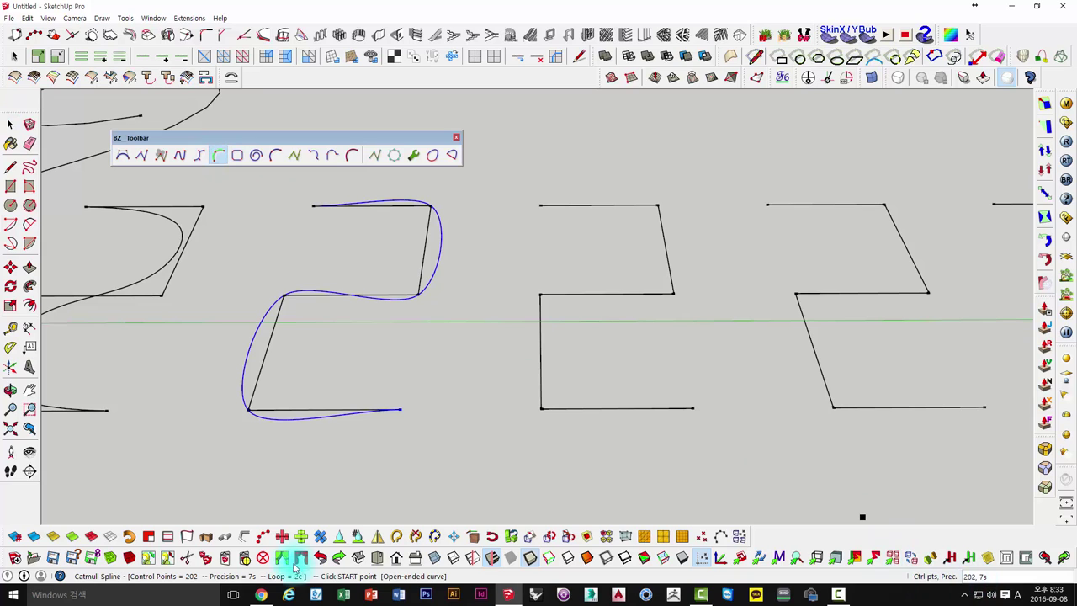
pyautogui.click(342, 268)
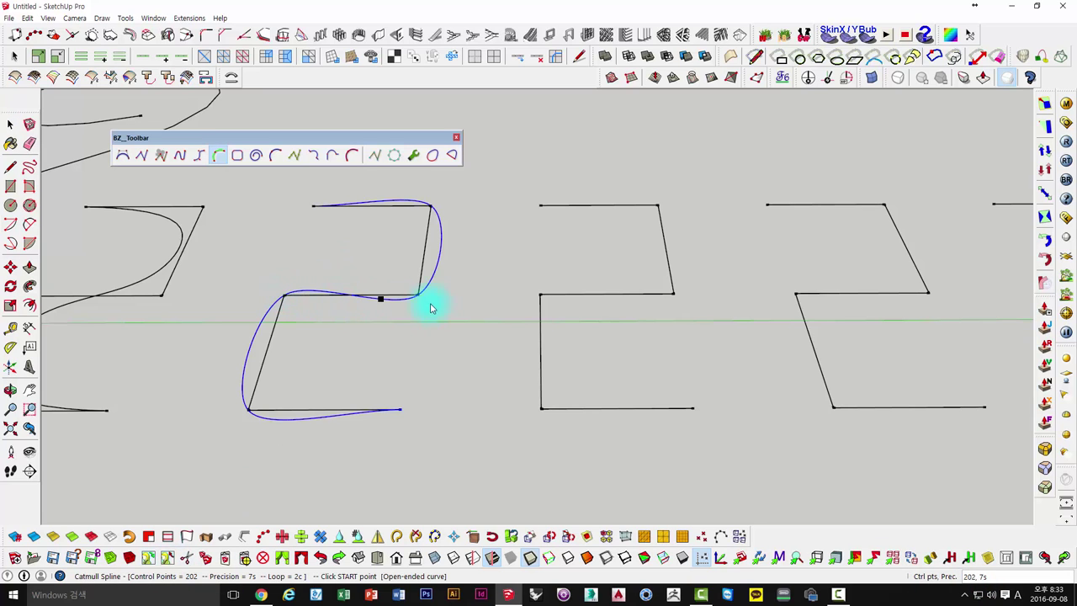
pyautogui.moveTo(430, 308)
pyautogui.mouseDown(button='middle')
pyautogui.moveTo(437, 385)
pyautogui.moveTo(409, 348)
pyautogui.moveTo(644, 374)
pyautogui.mouseUp(button='middle')
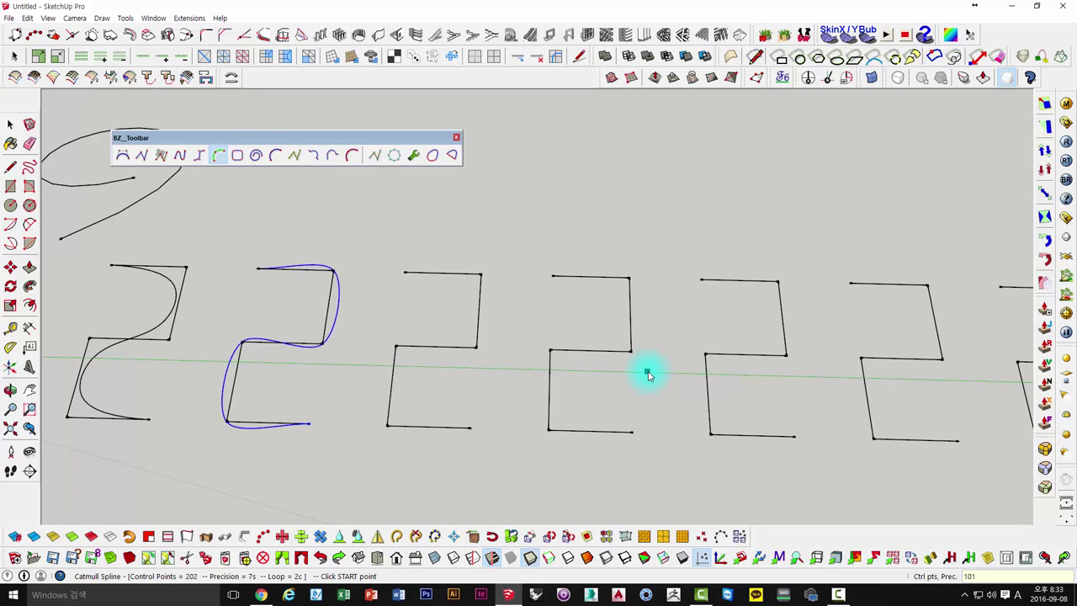
pyautogui.click(404, 273)
pyautogui.click(481, 274)
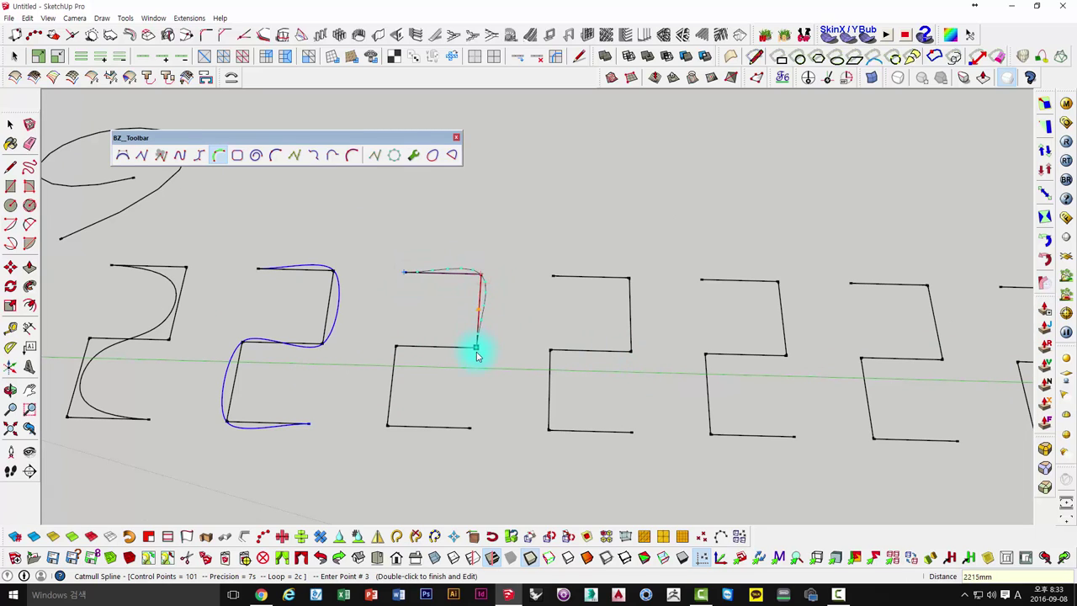
pyautogui.click(476, 346)
pyautogui.click(395, 346)
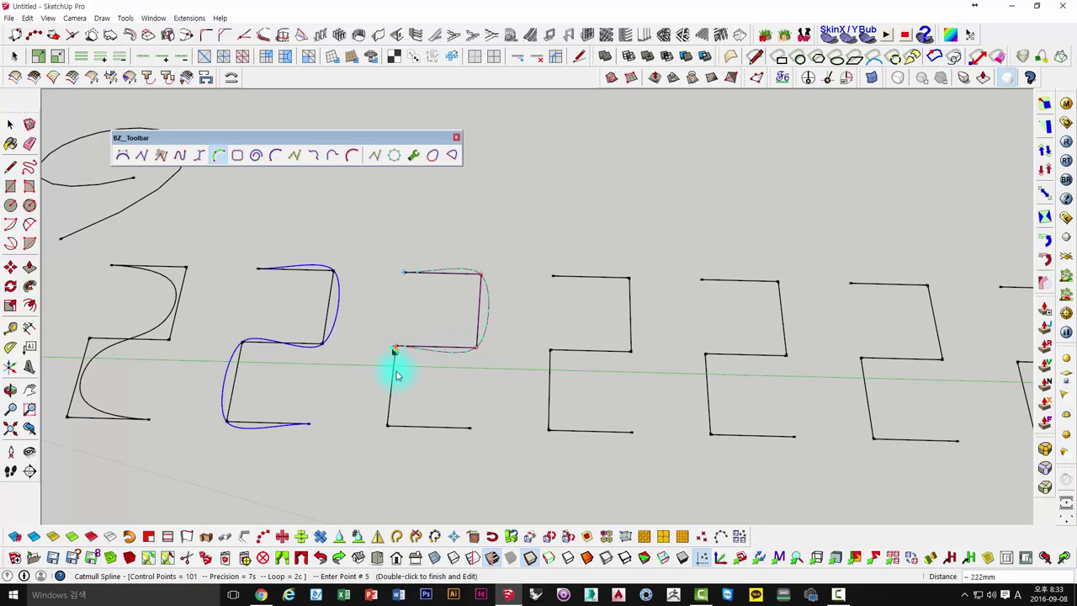
pyautogui.click(387, 426)
pyautogui.doubleClick(469, 433)
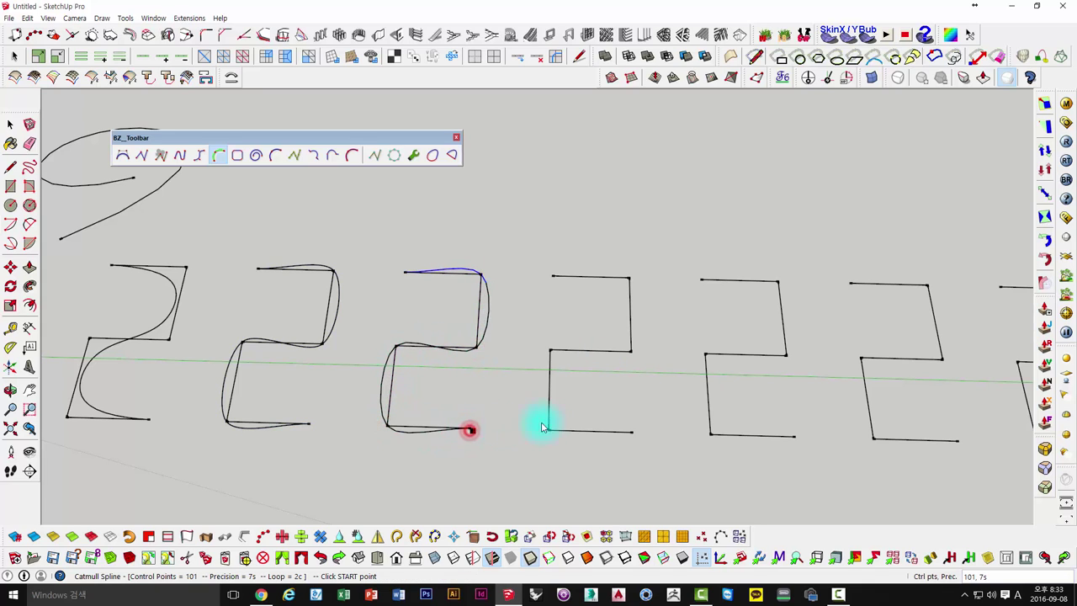
pyautogui.scroll(2, 404, 383)
pyautogui.moveTo(404, 380)
pyautogui.mouseDown(button='middle')
pyautogui.moveTo(445, 380)
pyautogui.moveTo(472, 408)
pyautogui.mouseUp(button='middle')
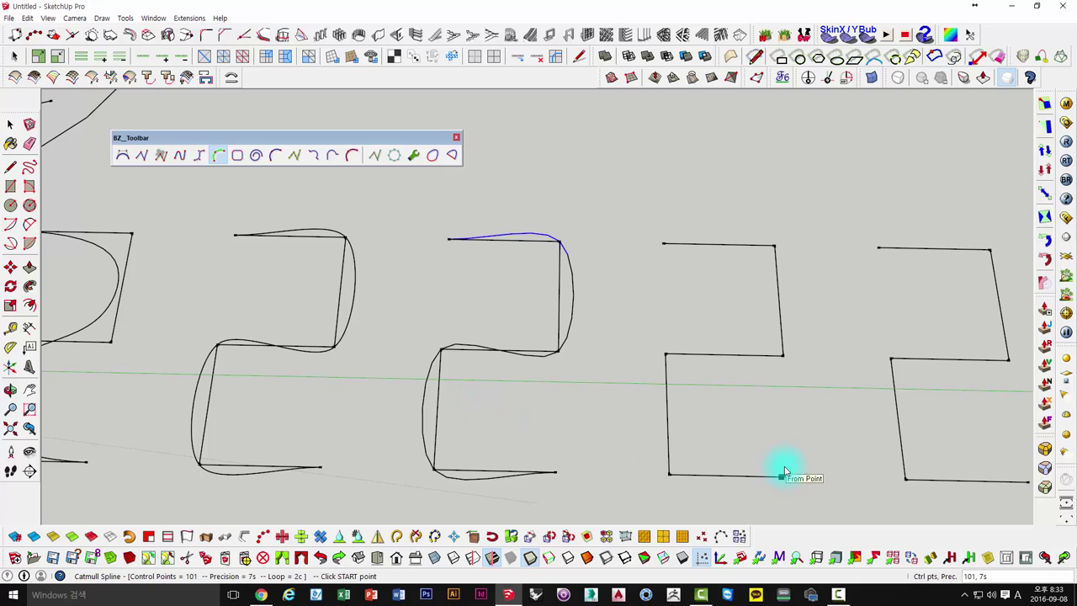
pyautogui.press('space')
# Step: Delete the extra straight edges and set the third zigzag's spline precision to 30s
pyautogui.click(558, 286)
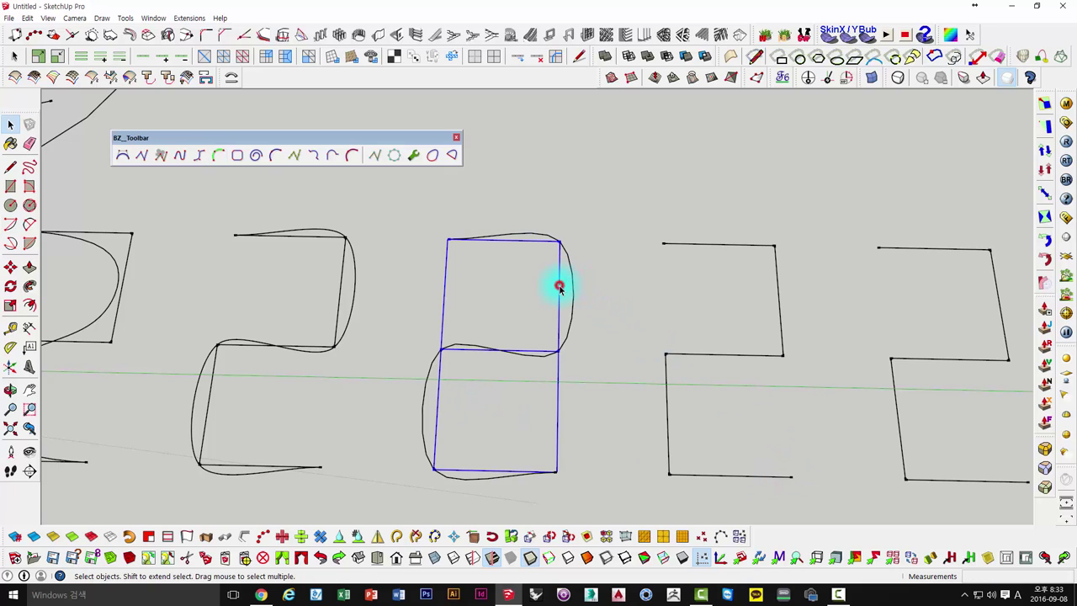
pyautogui.press('Delete')
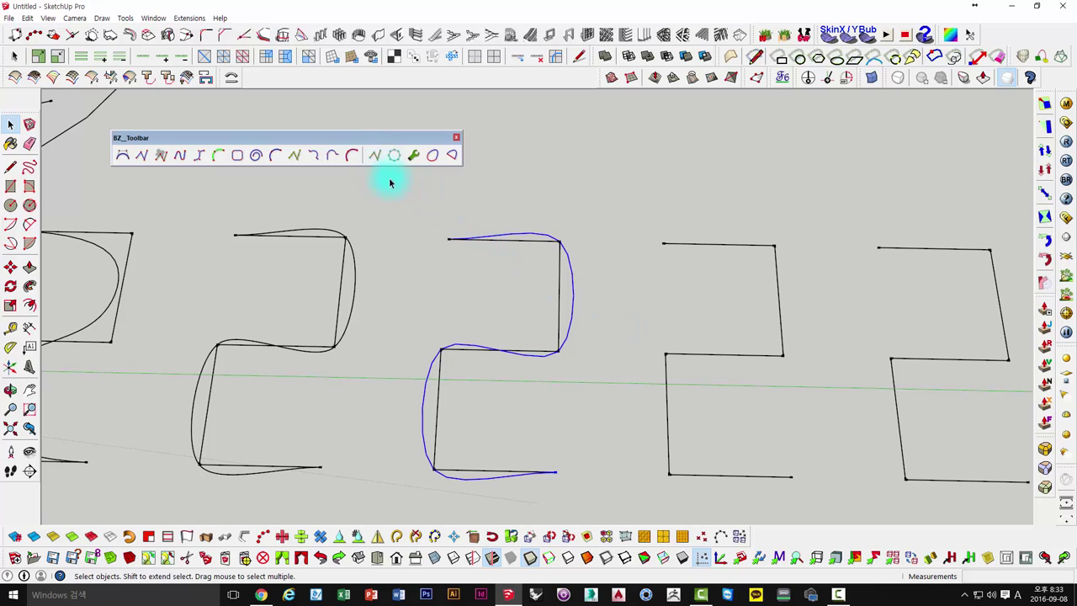
pyautogui.click(374, 155)
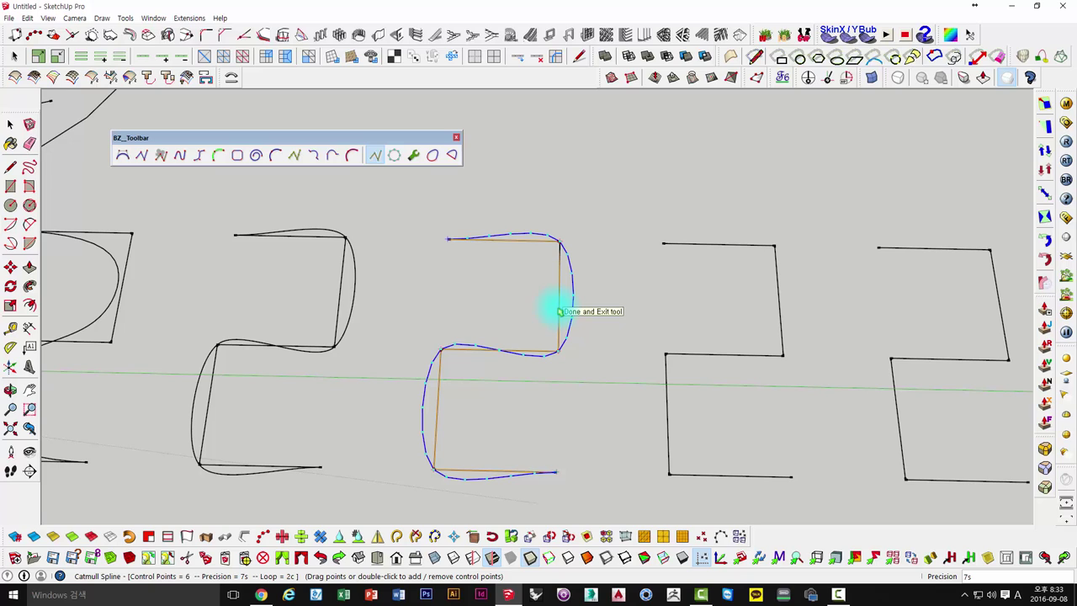
pyautogui.write('30s')
pyautogui.press('Return')
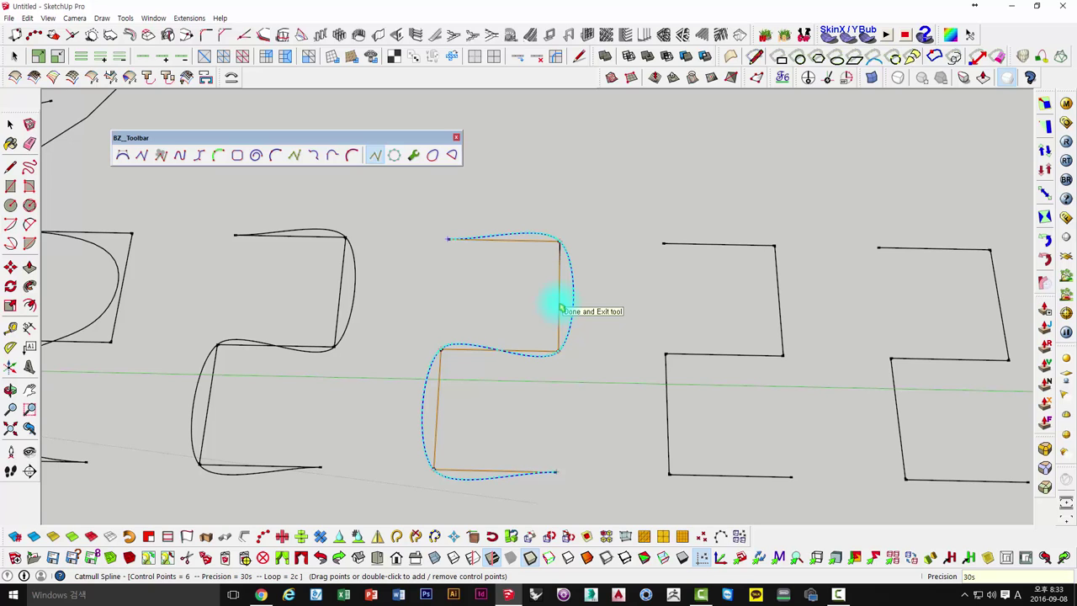
pyautogui.click(484, 276)
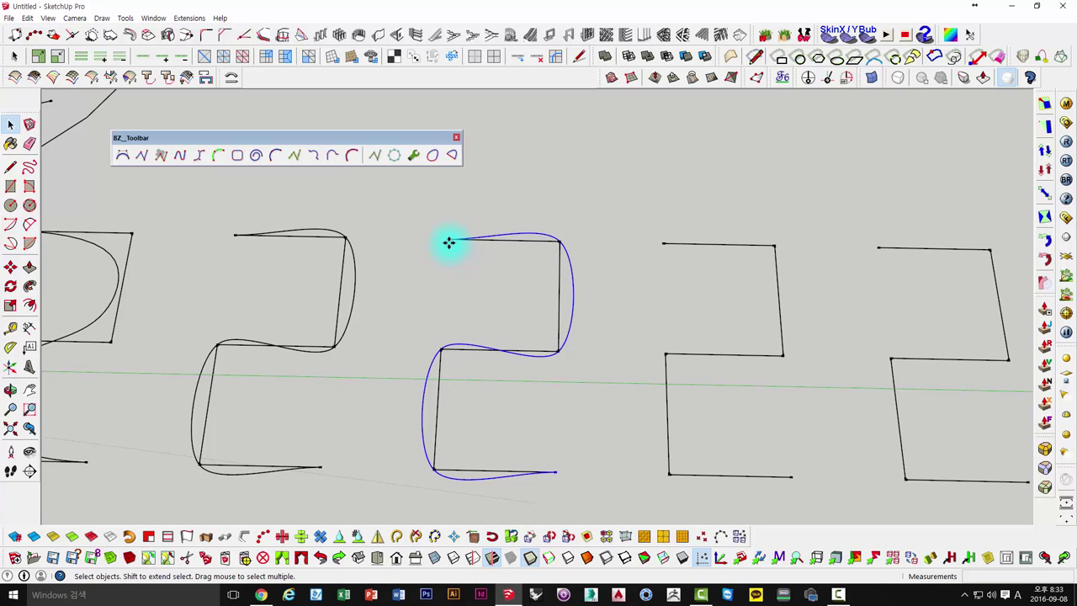
# Step: Try moving the curve onto the left zigzag, undo it, and return to Select
pyautogui.press('m')
pyautogui.click(448, 241)
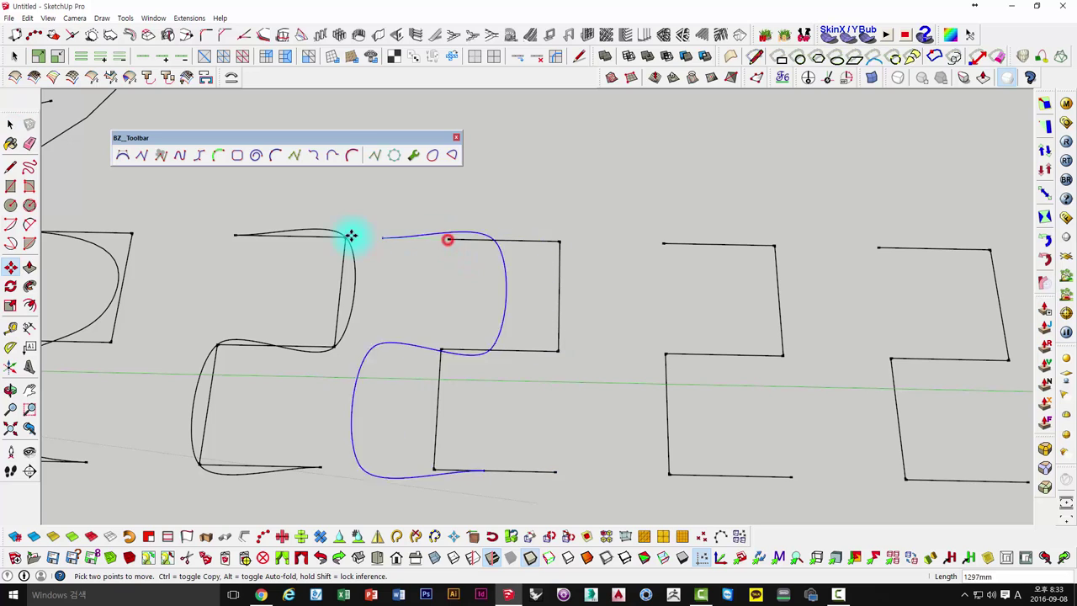
pyautogui.click(235, 232)
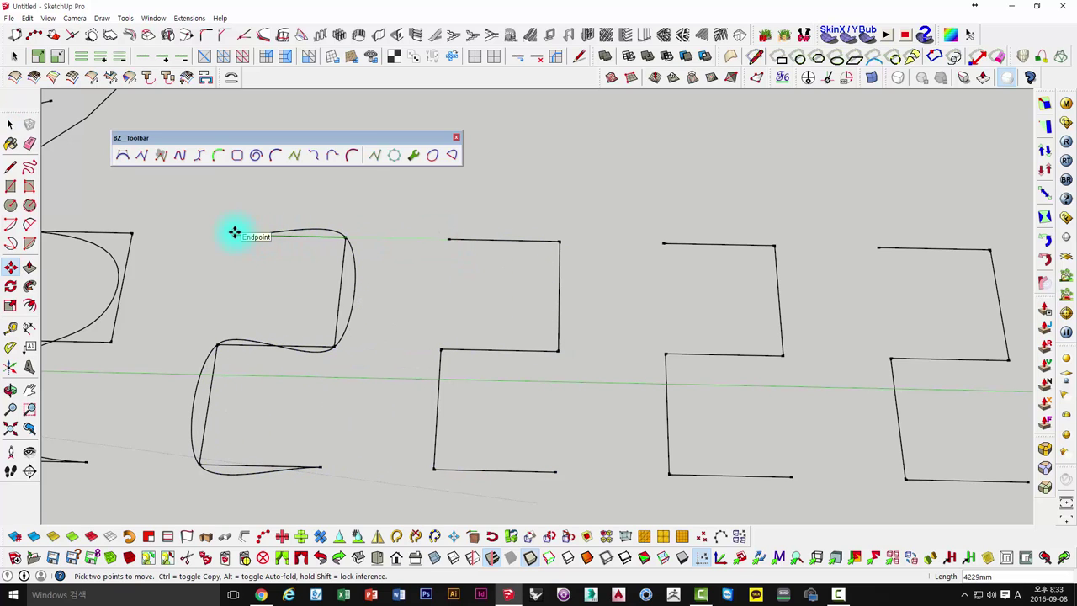
pyautogui.hotkey('ctrl', 'z')
pyautogui.moveTo(403, 319); pyautogui.dragTo(435, 328, button='middle')
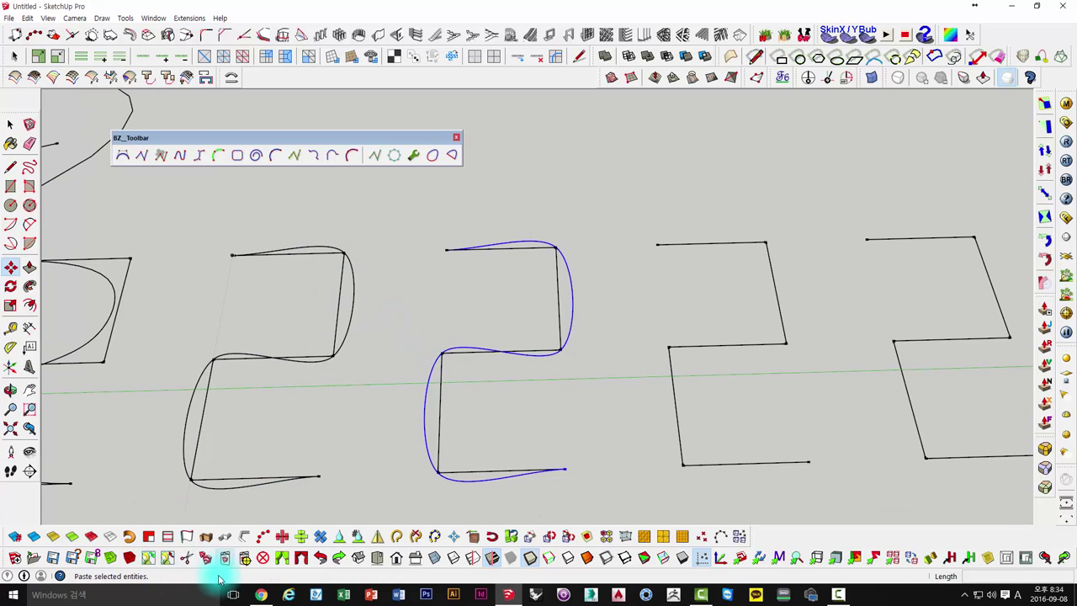
pyautogui.press('space')
# Step: Trace a Polyline Chamfer polyline through the second zigzag's six corners
pyautogui.moveTo(530, 323); pyautogui.dragTo(350, 228, button='middle')
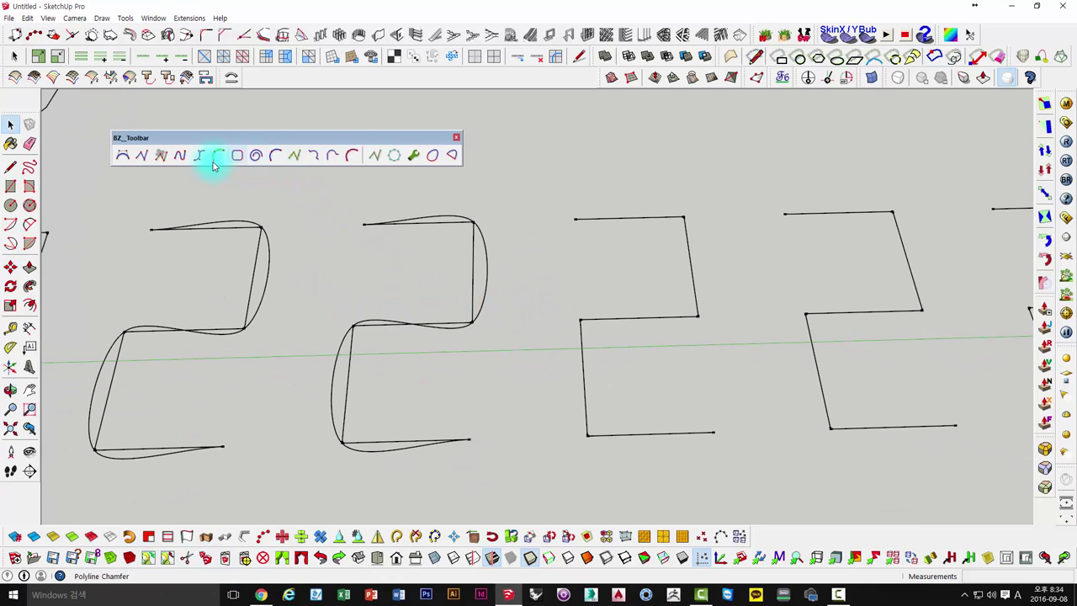
pyautogui.moveTo(454, 262); pyautogui.dragTo(233, 248, button='middle')
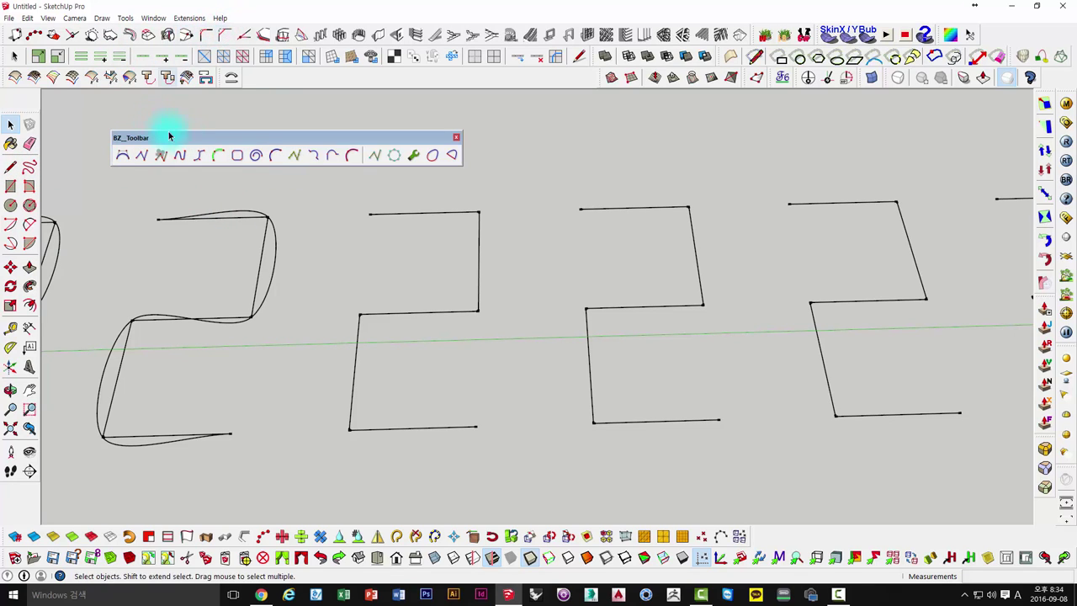
pyautogui.click(239, 156)
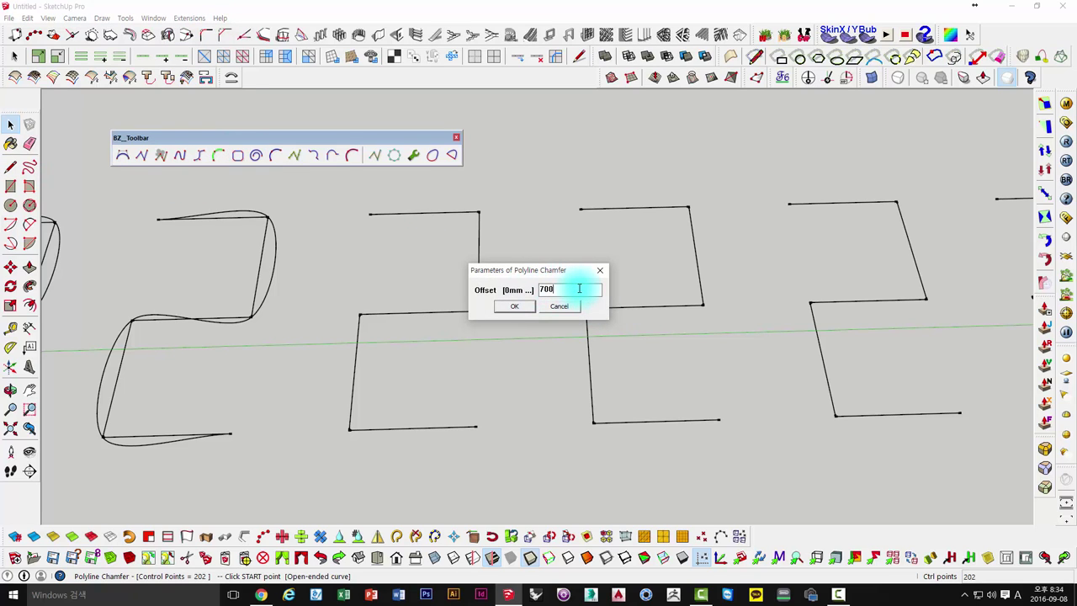
pyautogui.click(515, 306)
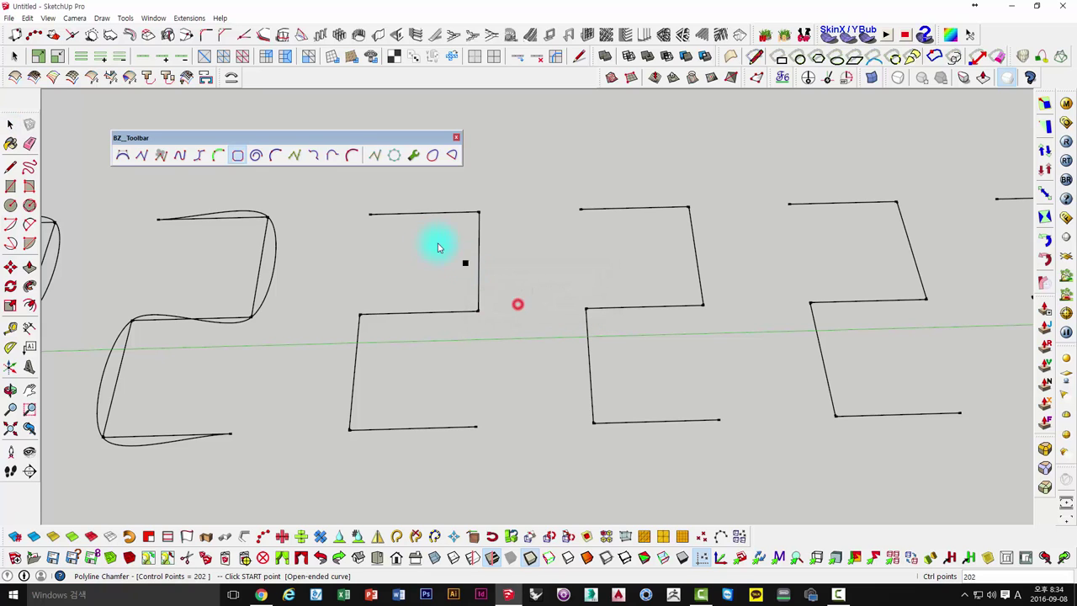
pyautogui.click(370, 216)
pyautogui.click(478, 212)
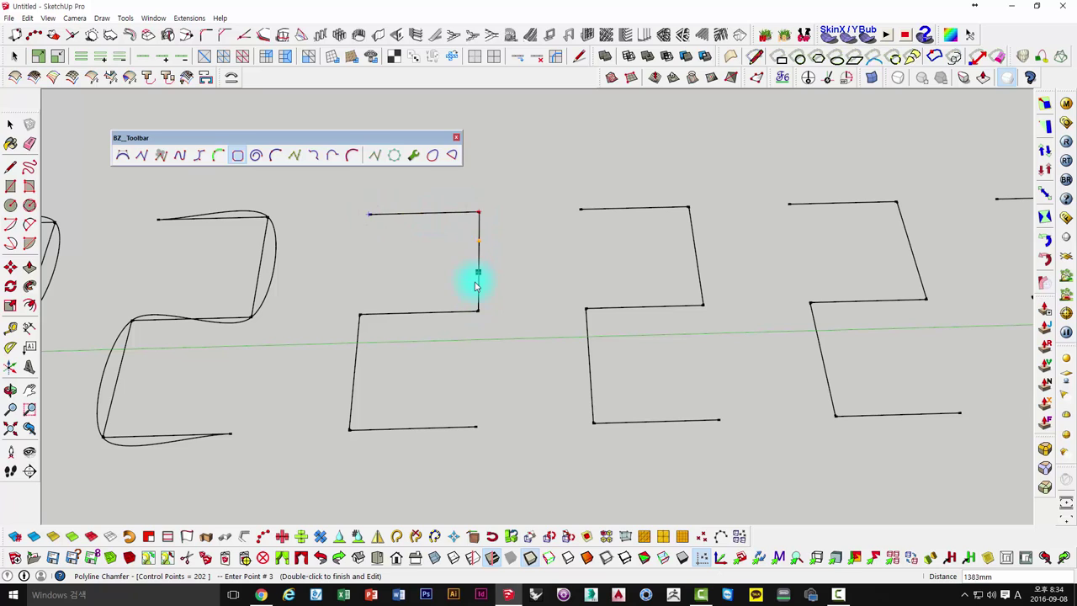
pyautogui.click(478, 311)
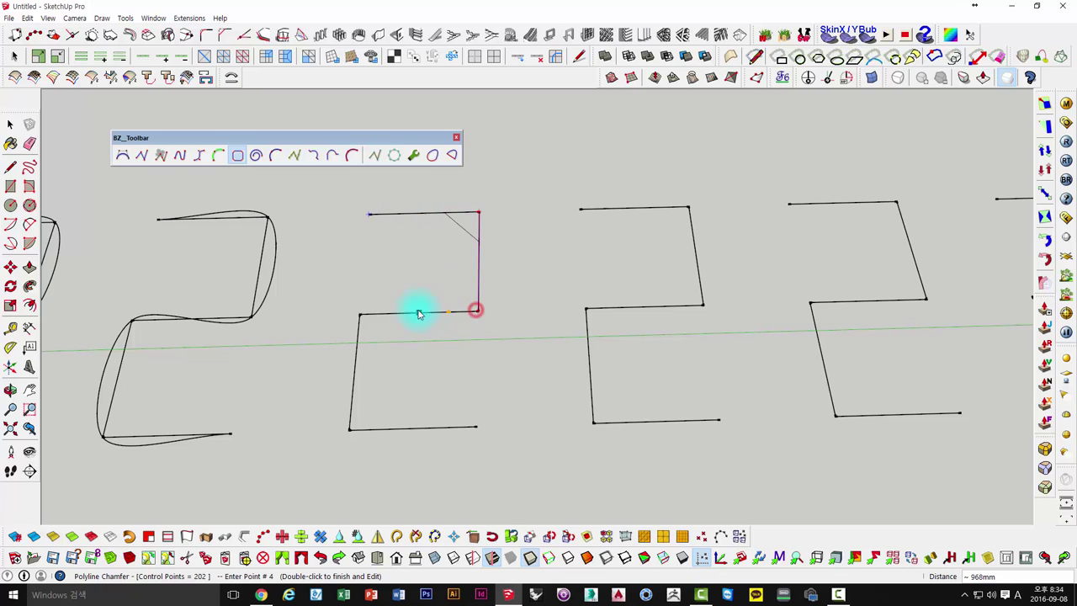
pyautogui.click(360, 315)
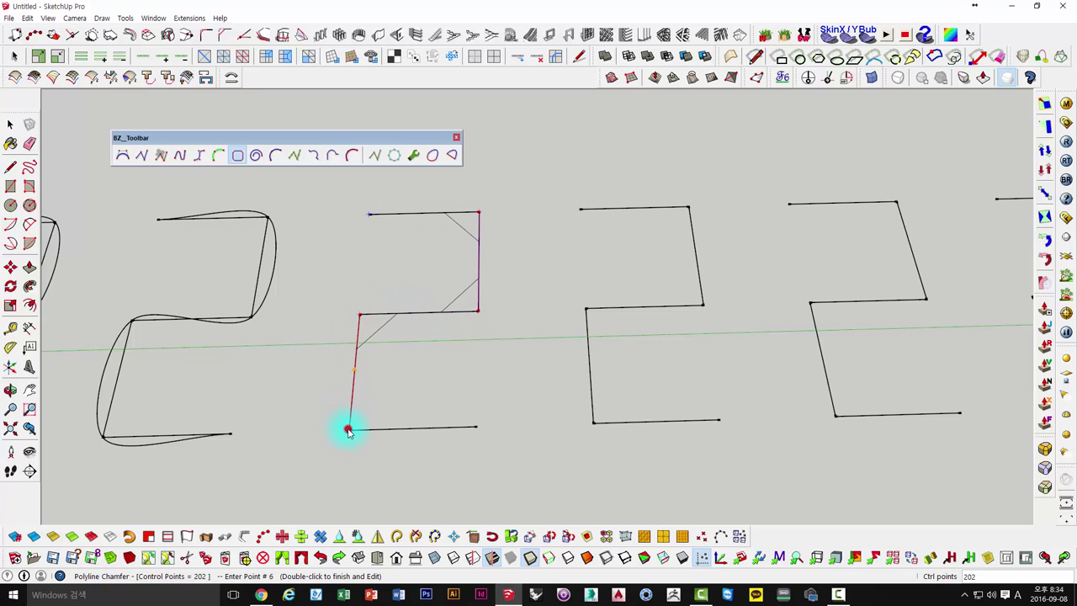
pyautogui.click(349, 429)
pyautogui.doubleClick(475, 430)
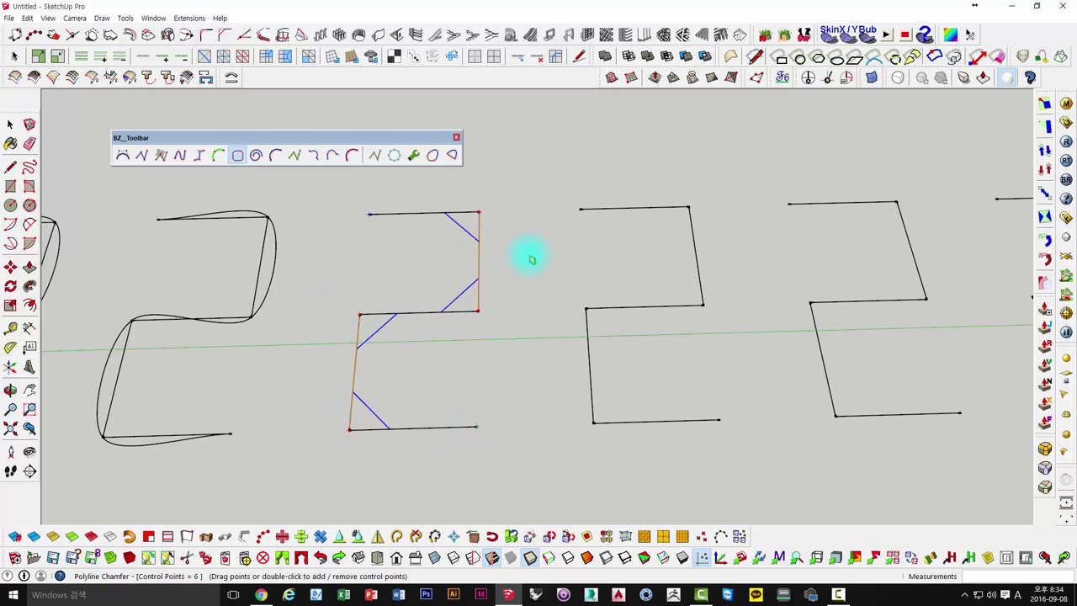
# Step: Set the chamfer offset to 200 mm and finish the chamfered polyline
pyautogui.click(413, 154)
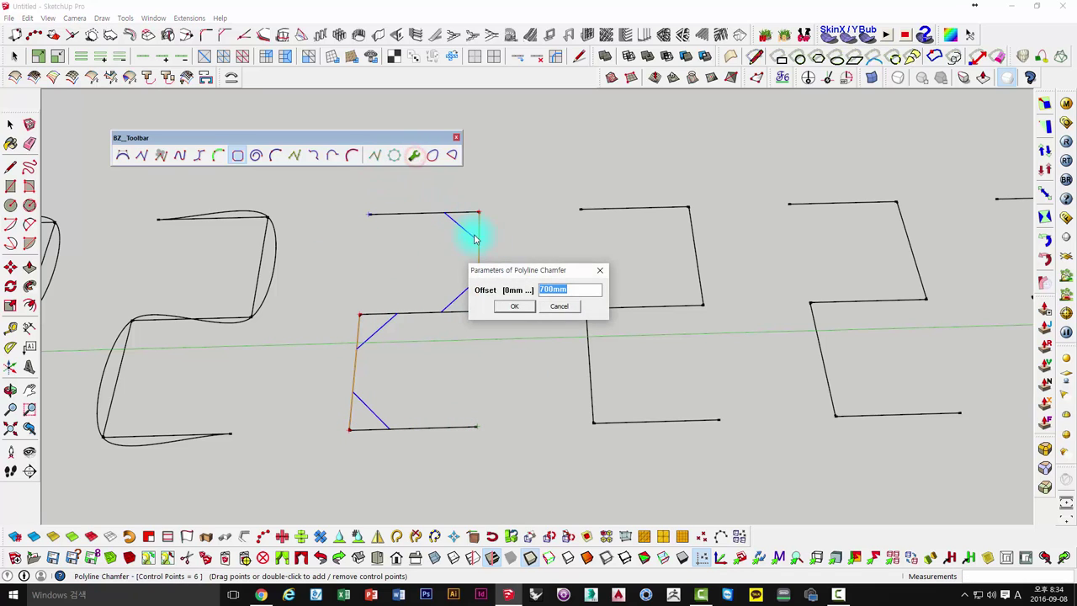
pyautogui.click(514, 306)
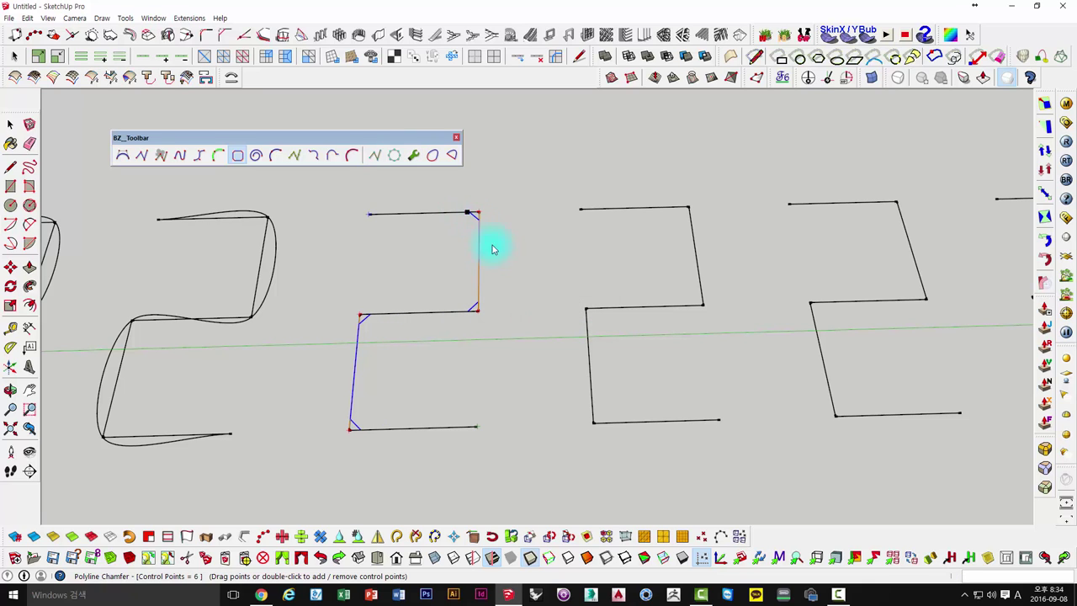
pyautogui.click(515, 285)
pyautogui.keyDown('shift'); pyautogui.moveTo(523, 322); pyautogui.dragTo(427, 355, button='middle'); pyautogui.keyUp('shift')
pyautogui.moveTo(455, 307)
pyautogui.keyDown('shift'); pyautogui.mouseDown(button='middle')
pyautogui.moveTo(351, 245)
pyautogui.moveTo(299, 261)
pyautogui.mouseUp(button='middle'); pyautogui.keyUp('shift')
# Step: Draw a Courbette spiral looping twice over the chamfered zigzag's upper half, precision 24s
pyautogui.click(256, 156)
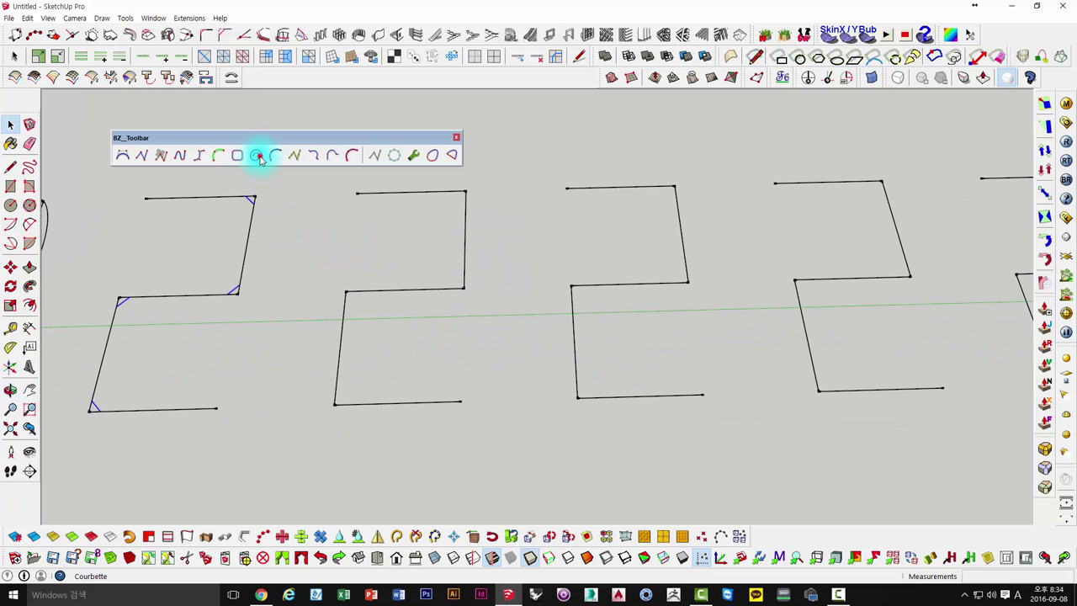
pyautogui.click(410, 193)
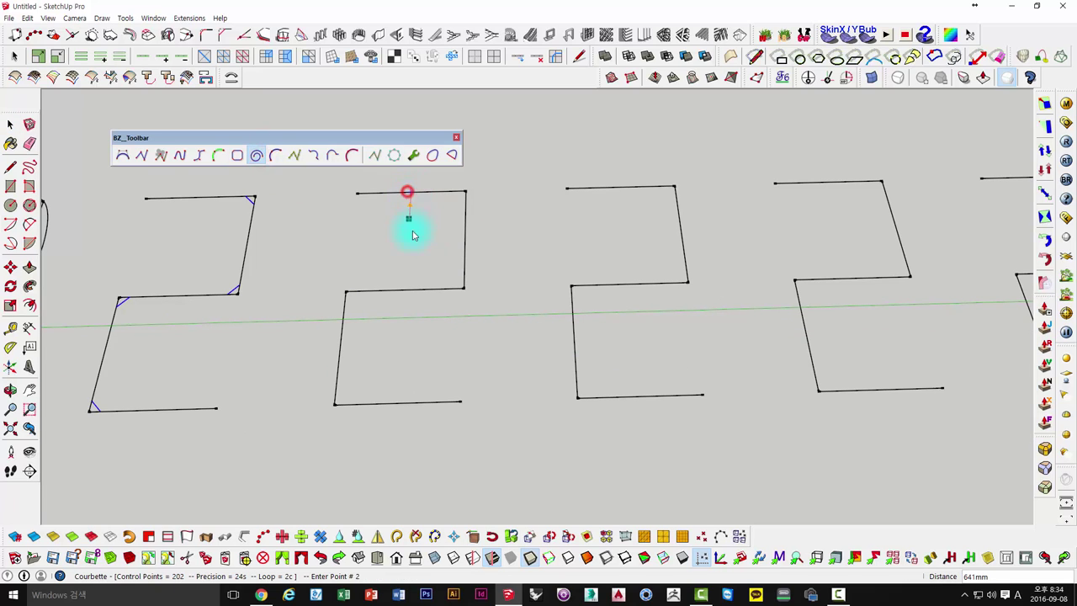
pyautogui.click(405, 289)
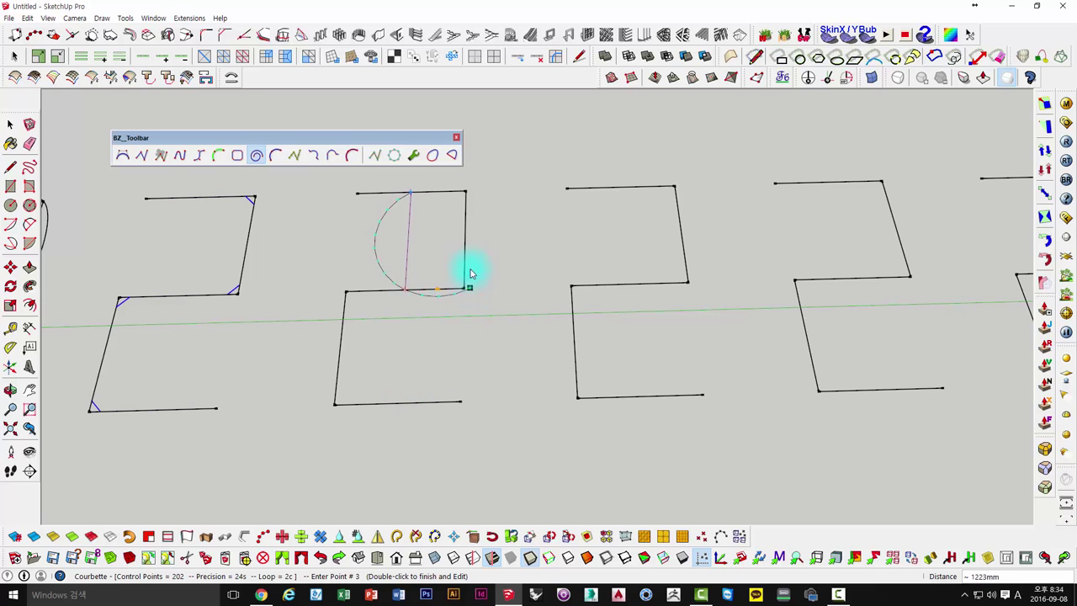
pyautogui.moveTo(471, 196)
pyautogui.mouseDown(button='middle')
pyautogui.moveTo(474, 270)
pyautogui.moveTo(432, 247)
pyautogui.mouseUp(button='middle')
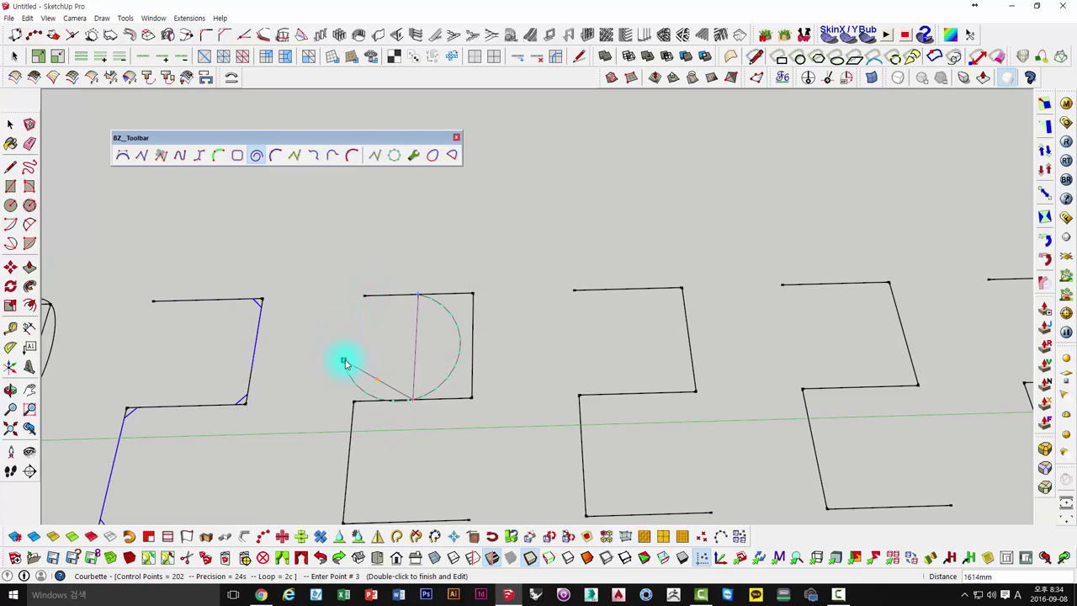
pyautogui.click(473, 342)
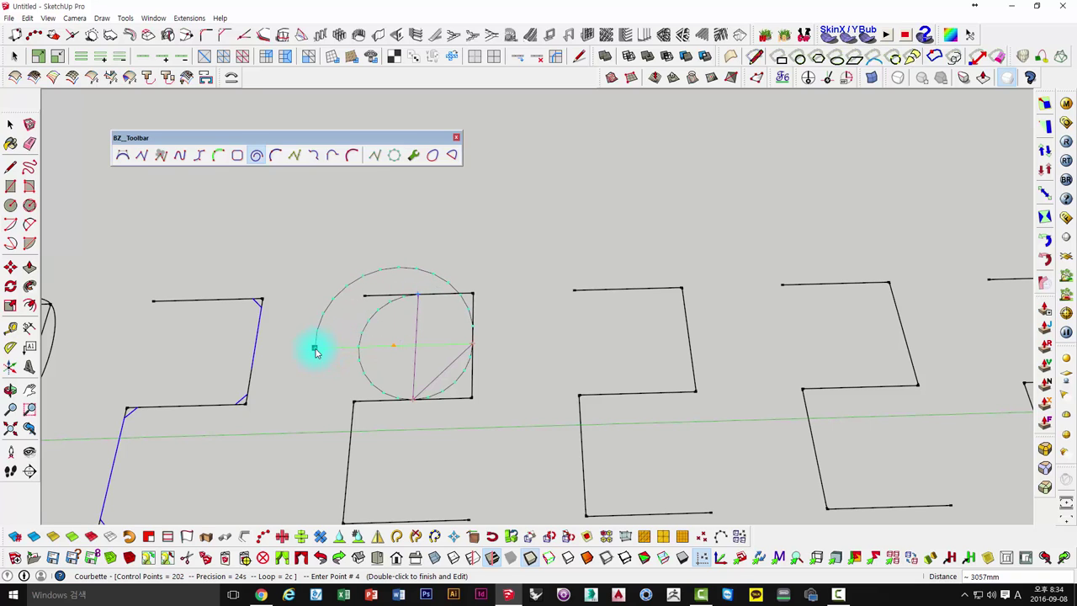
pyautogui.click(315, 350)
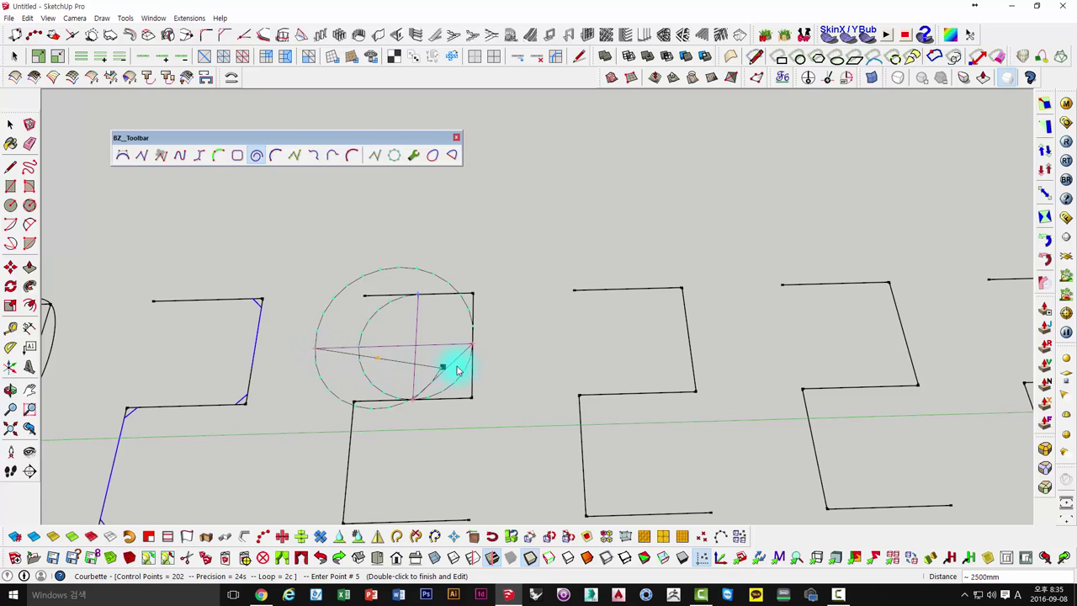
pyautogui.click(533, 345)
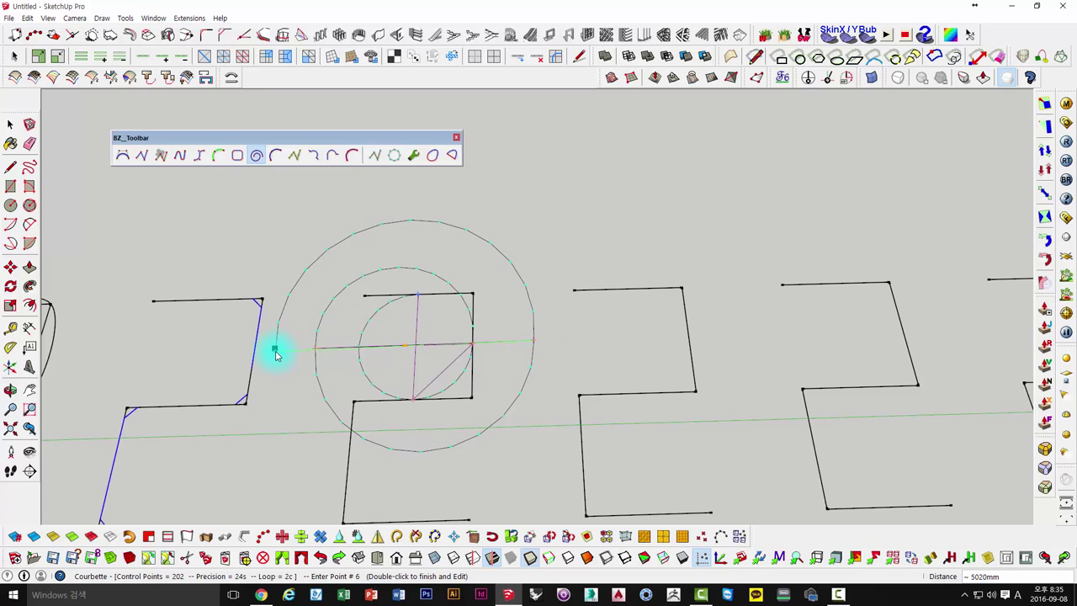
pyautogui.click(578, 342)
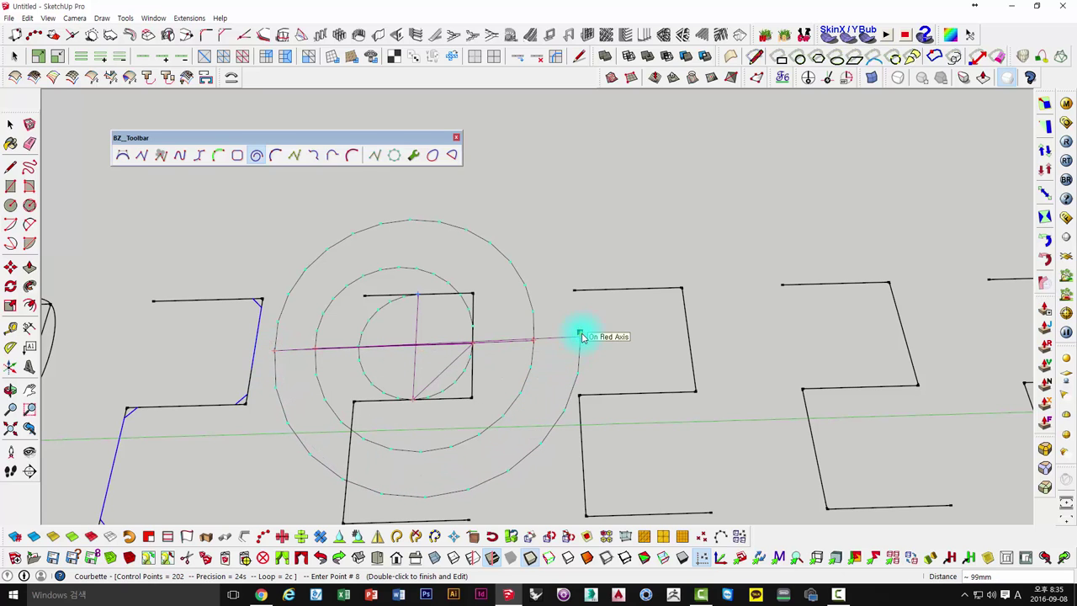
pyautogui.doubleClick(580, 339)
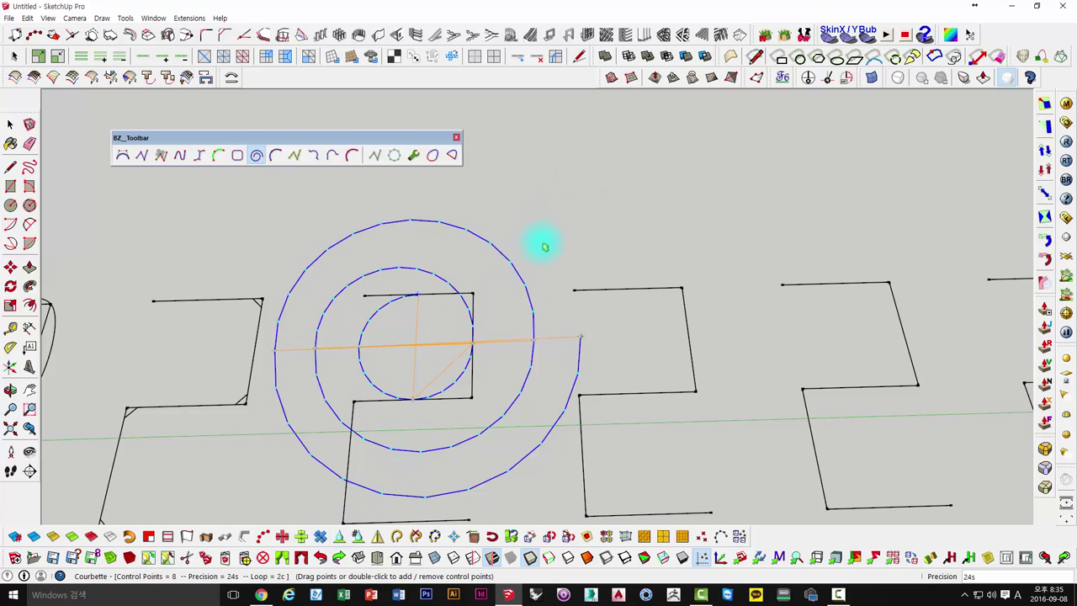
pyautogui.click(531, 171)
pyautogui.keyDown('shift'); pyautogui.moveTo(531, 171); pyautogui.dragTo(399, 257, button='middle'); pyautogui.keyUp('shift')
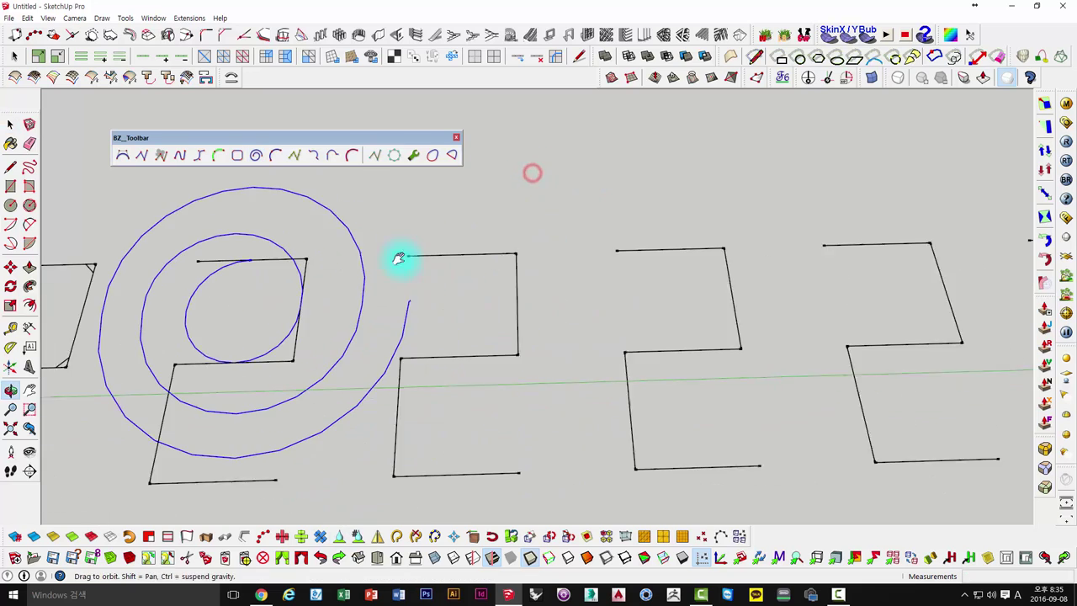
# Step: Draw a cubic Bezier S-curve through the next zigzag's corners with 20s precision
pyautogui.click(274, 157)
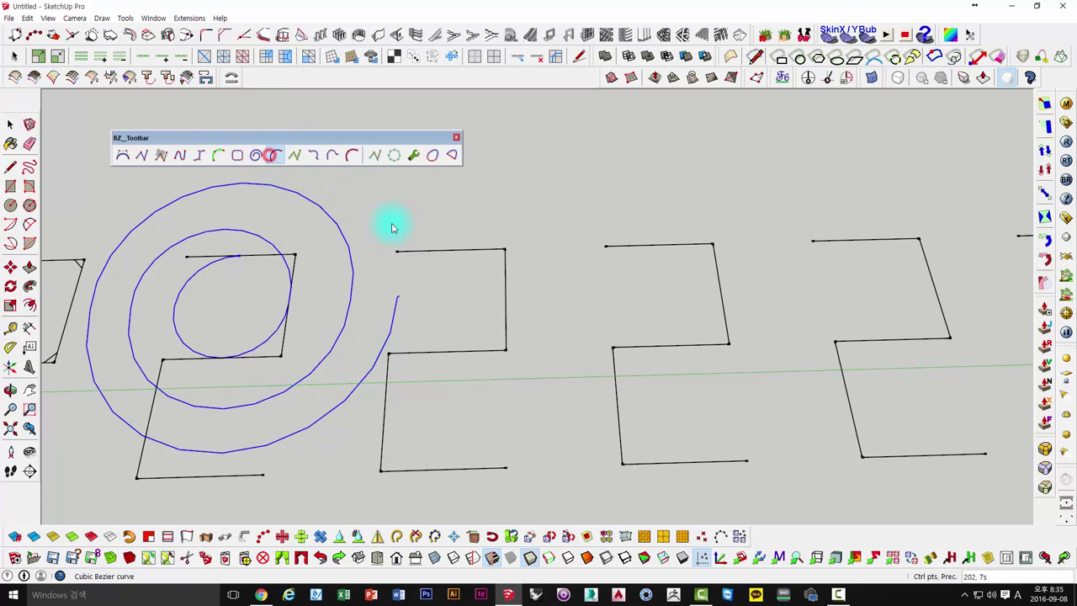
pyautogui.click(504, 250)
pyautogui.click(505, 350)
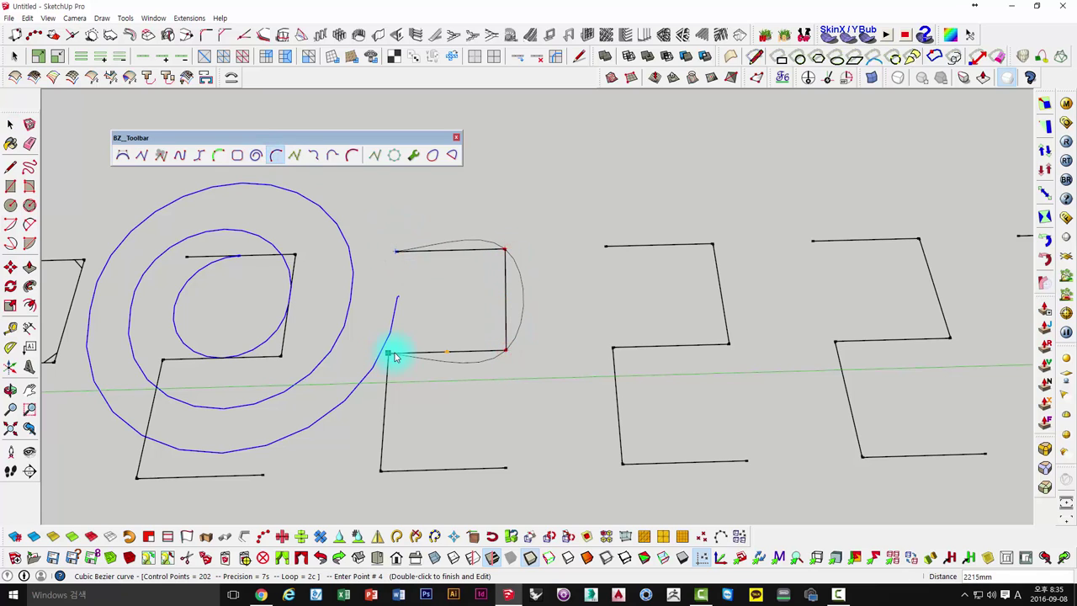
pyautogui.click(389, 354)
pyautogui.click(380, 471)
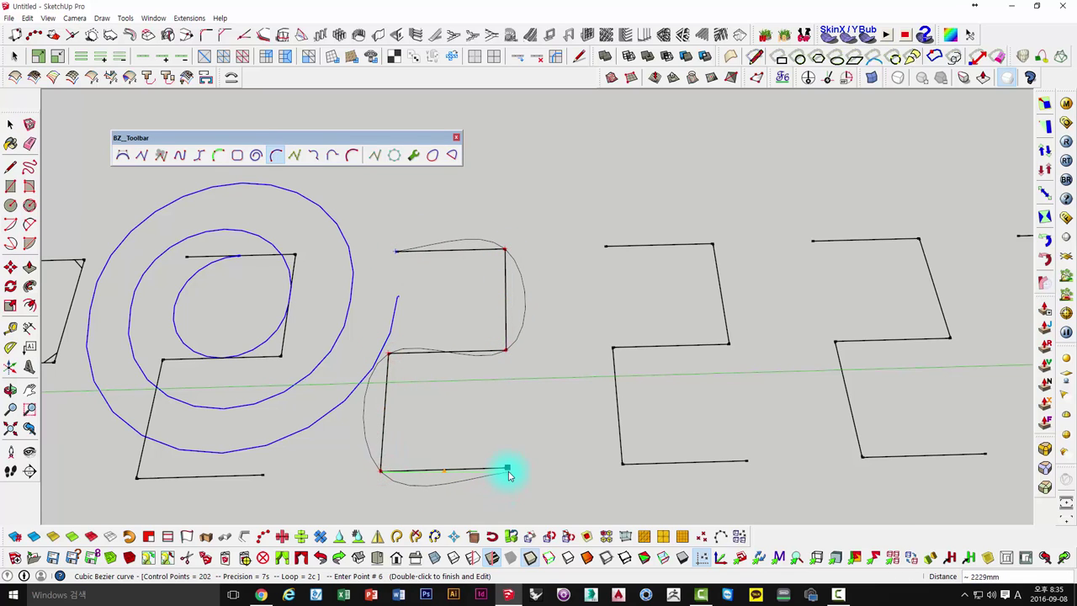
pyautogui.doubleClick(507, 469)
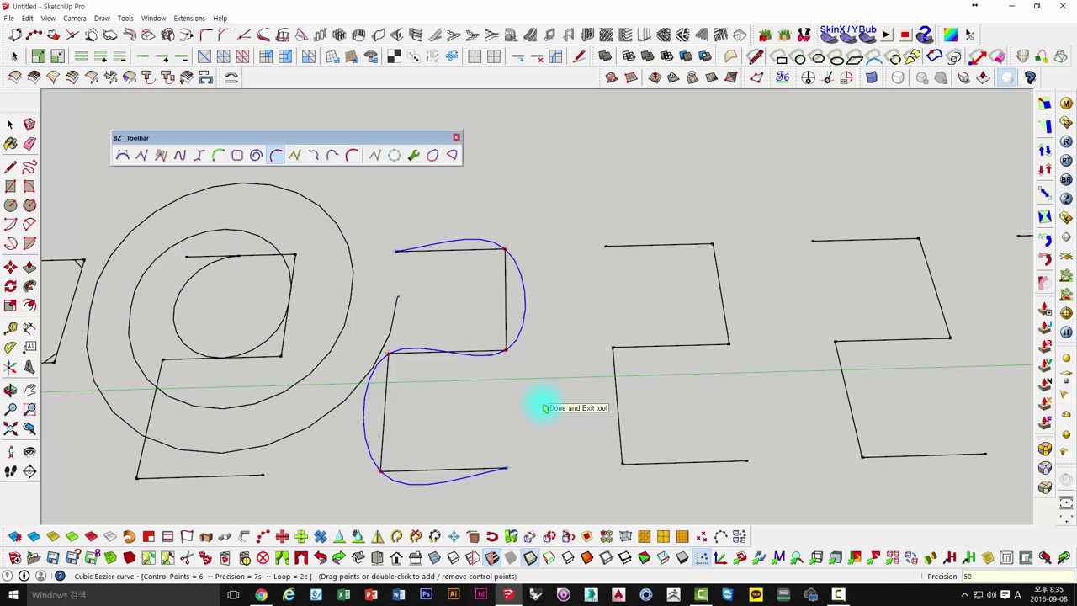
pyautogui.write('20s')
pyautogui.press('Return')
pyautogui.keyDown('shift'); pyautogui.moveTo(543, 407); pyautogui.dragTo(617, 378, button='middle'); pyautogui.keyUp('shift')
pyautogui.click(618, 377)
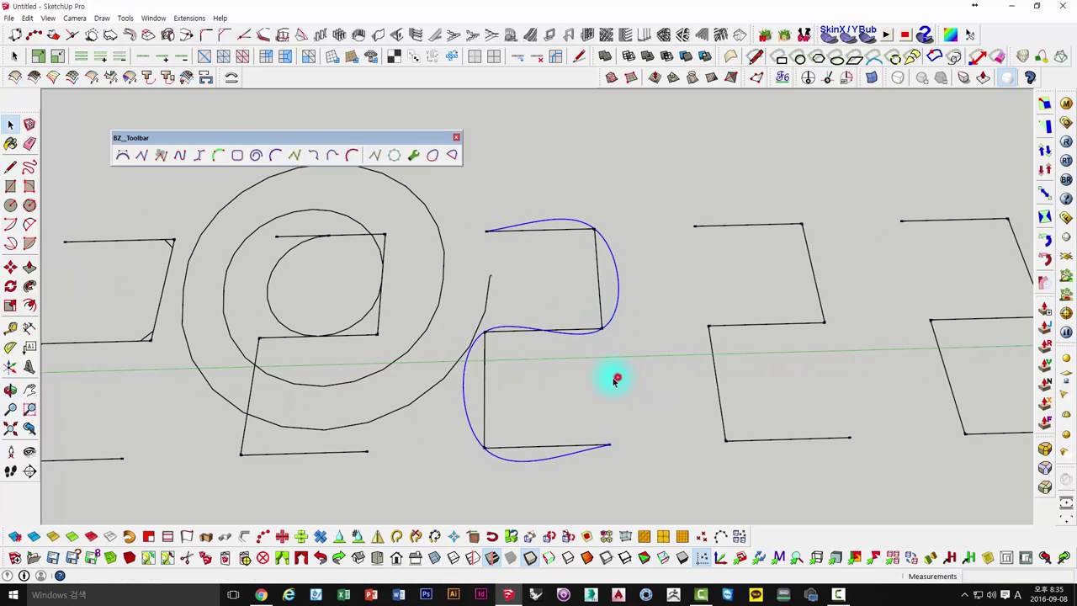
pyautogui.press('m')
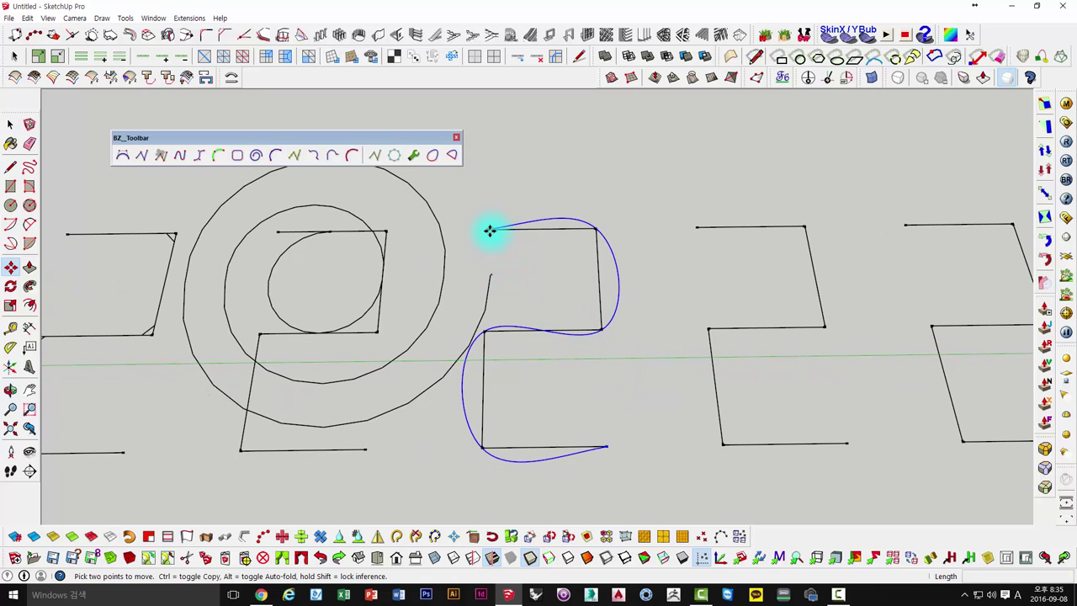
pyautogui.scroll(-3, 482, 231)
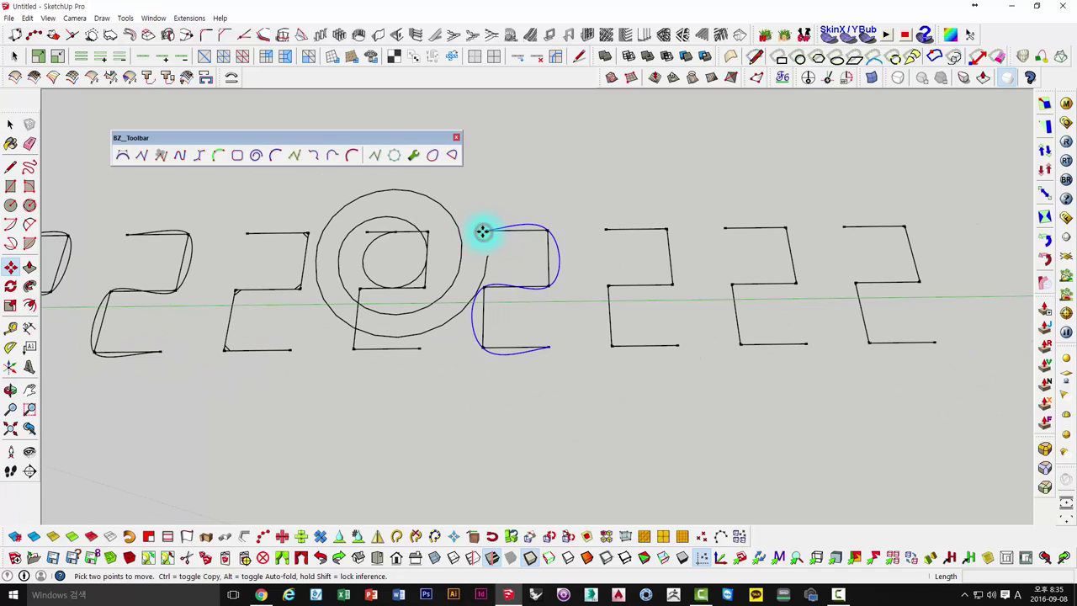
pyautogui.moveTo(483, 233); pyautogui.dragTo(134, 230)
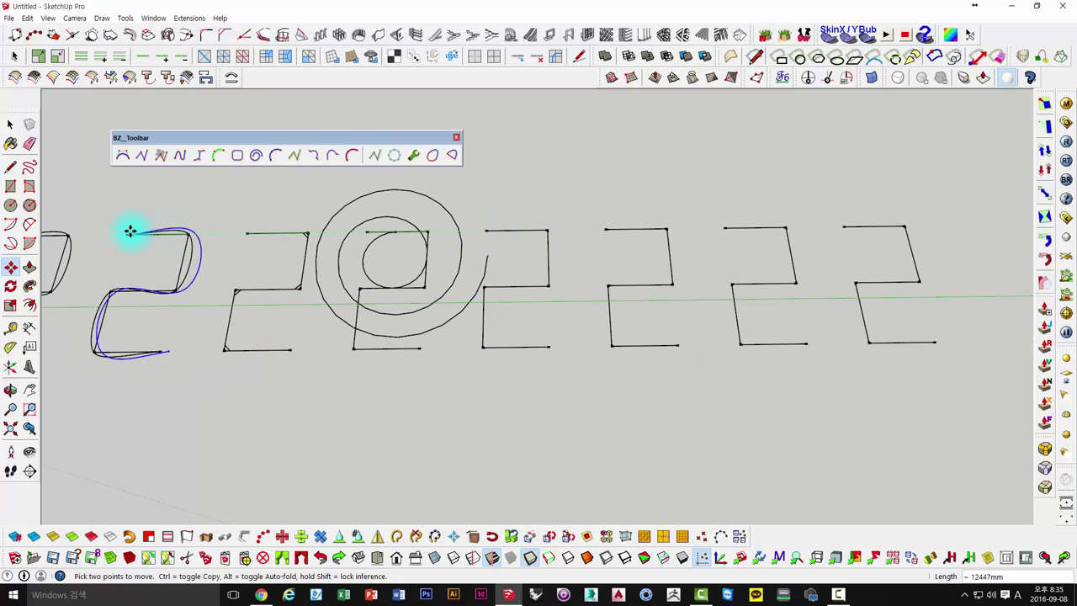
pyautogui.keyDown('shift'); pyautogui.moveTo(126, 230); pyautogui.dragTo(359, 242, button='middle'); pyautogui.keyUp('shift')
pyautogui.scroll(3, 358, 242)
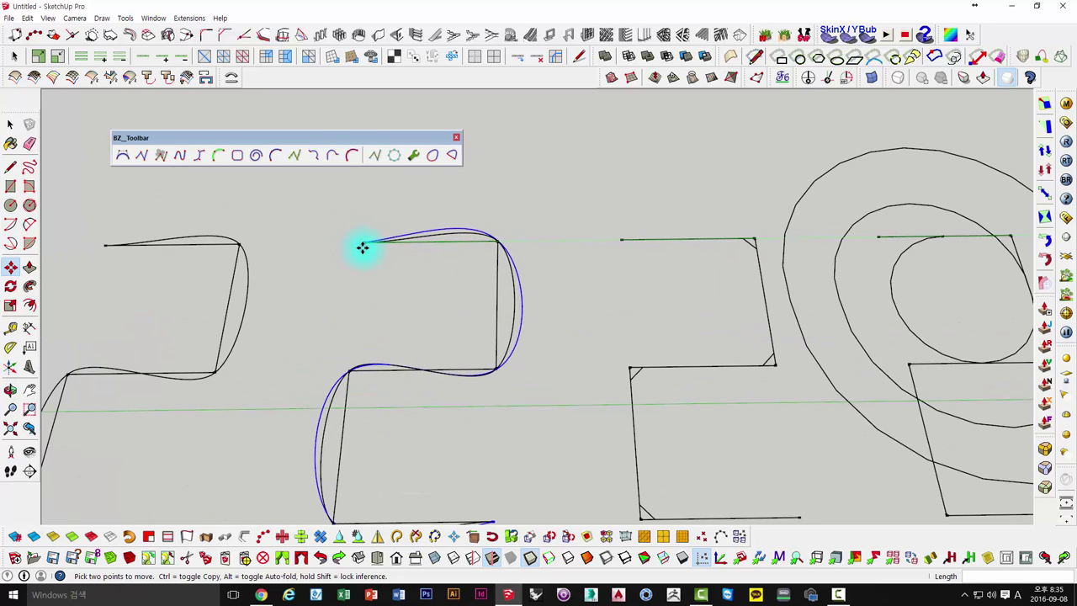
pyautogui.scroll(-1, 364, 242)
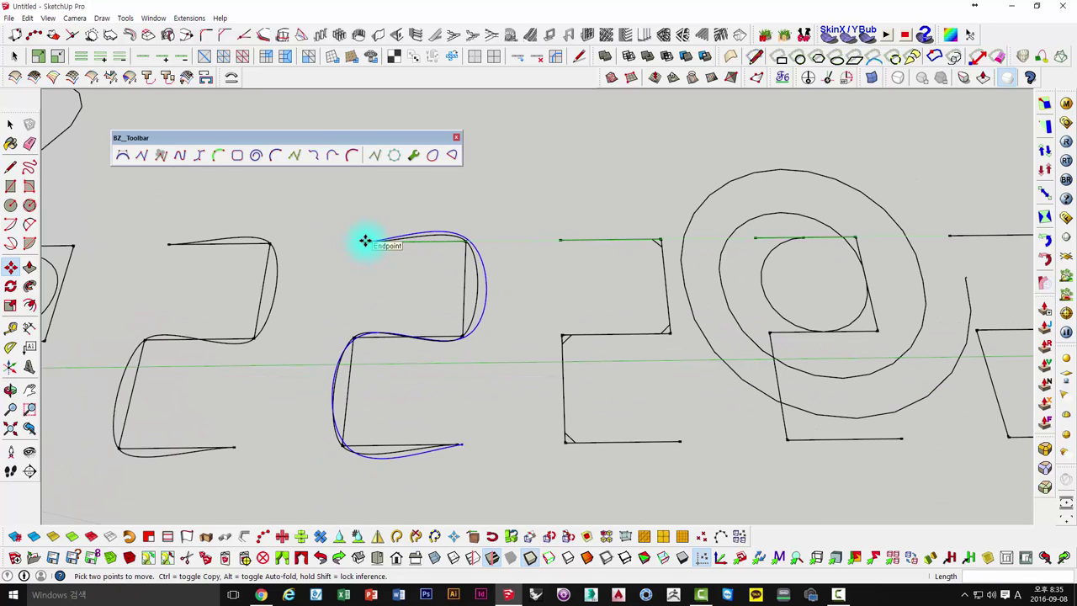
pyautogui.scroll(-2, 365, 241)
pyautogui.press('Escape')
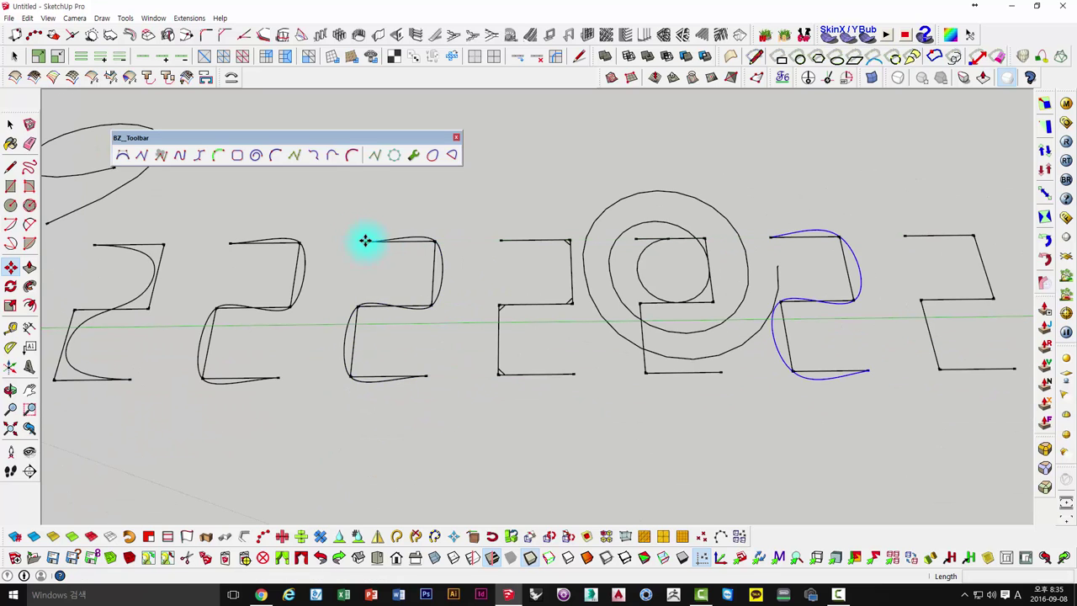
pyautogui.keyDown('shift'); pyautogui.moveTo(683, 285); pyautogui.dragTo(439, 269, button='middle'); pyautogui.keyUp('shift')
pyautogui.scroll(3, 589, 282)
pyautogui.press('space')
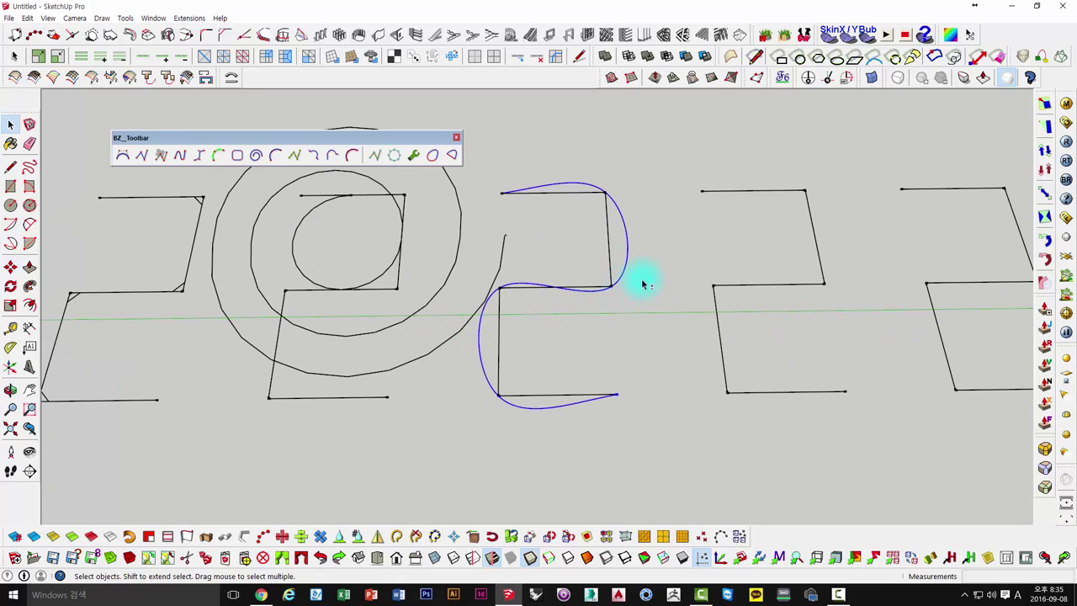
pyautogui.scroll(-1, 550, 305)
pyautogui.scroll(-1, 549, 304)
pyautogui.scroll(-1, 538, 280)
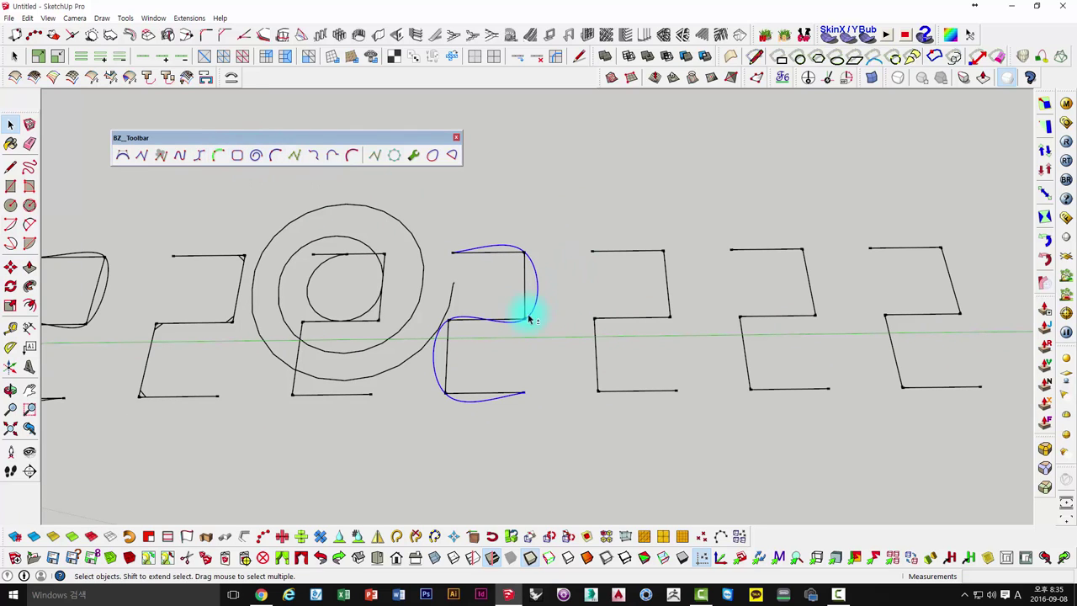
pyautogui.keyDown('shift'); pyautogui.moveTo(528, 318); pyautogui.dragTo(413, 306, button='middle'); pyautogui.keyUp('shift')
pyautogui.scroll(1, 541, 288)
pyautogui.scroll(1, 393, 234)
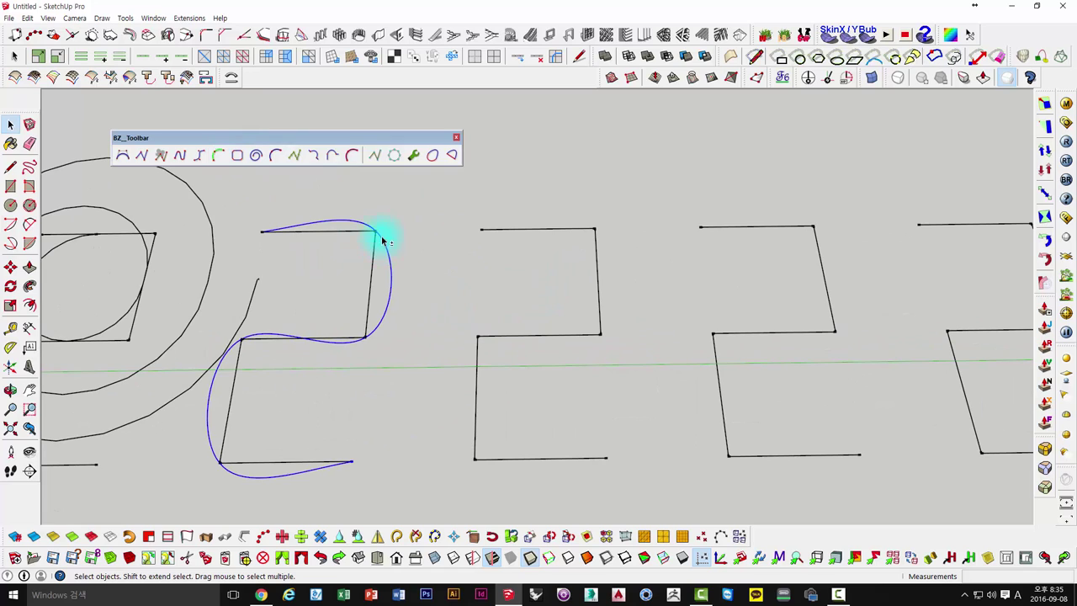
pyautogui.keyDown('shift'); pyautogui.moveTo(383, 242); pyautogui.dragTo(290, 201, button='middle'); pyautogui.keyUp('shift')
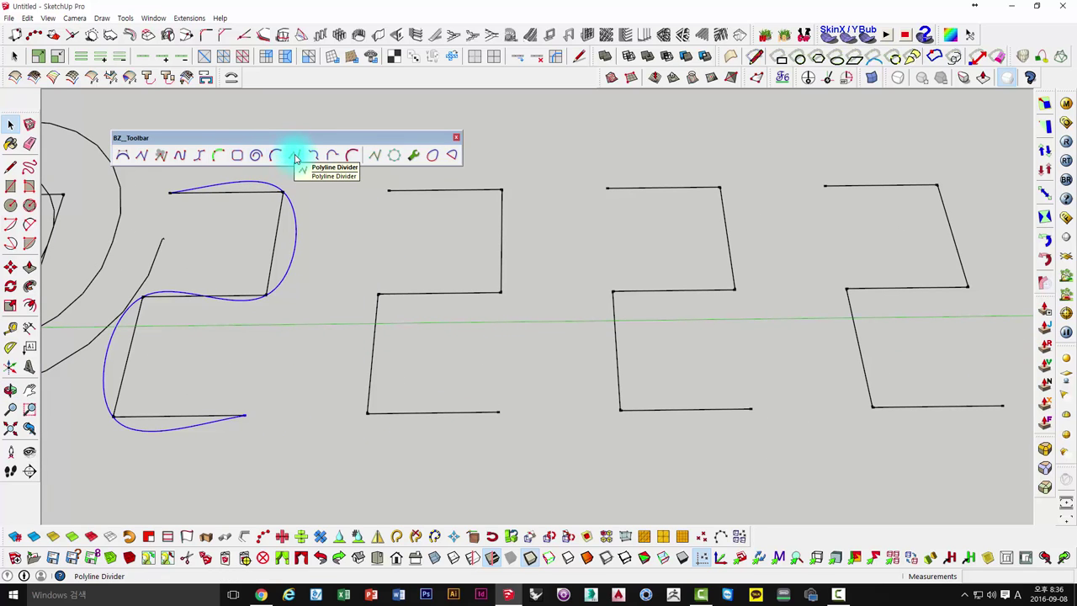
# Step: Start Polyline Divider and confirm a new division interval
pyautogui.click(294, 156)
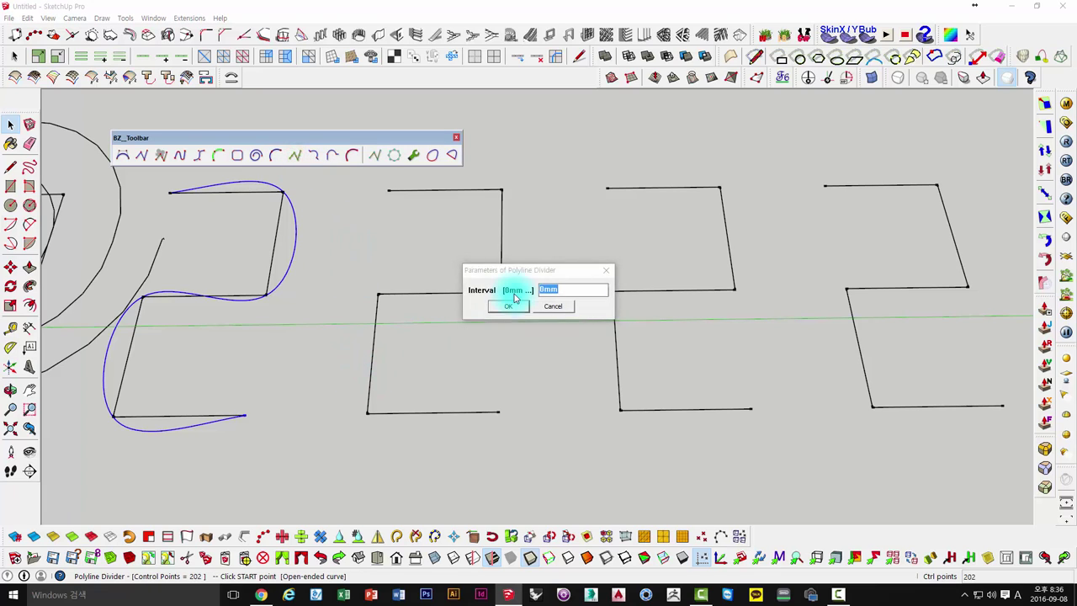
pyautogui.click(565, 288)
pyautogui.moveTo(493, 289); pyautogui.dragTo(459, 288)
pyautogui.write('1000')
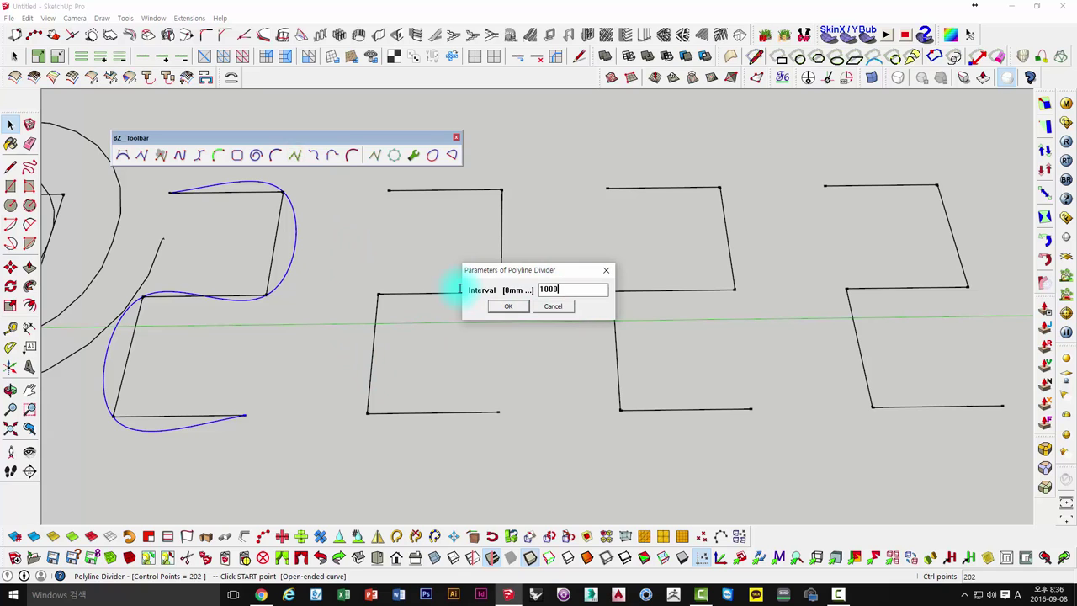
pyautogui.press('Return')
pyautogui.scroll(-3, 452, 239)
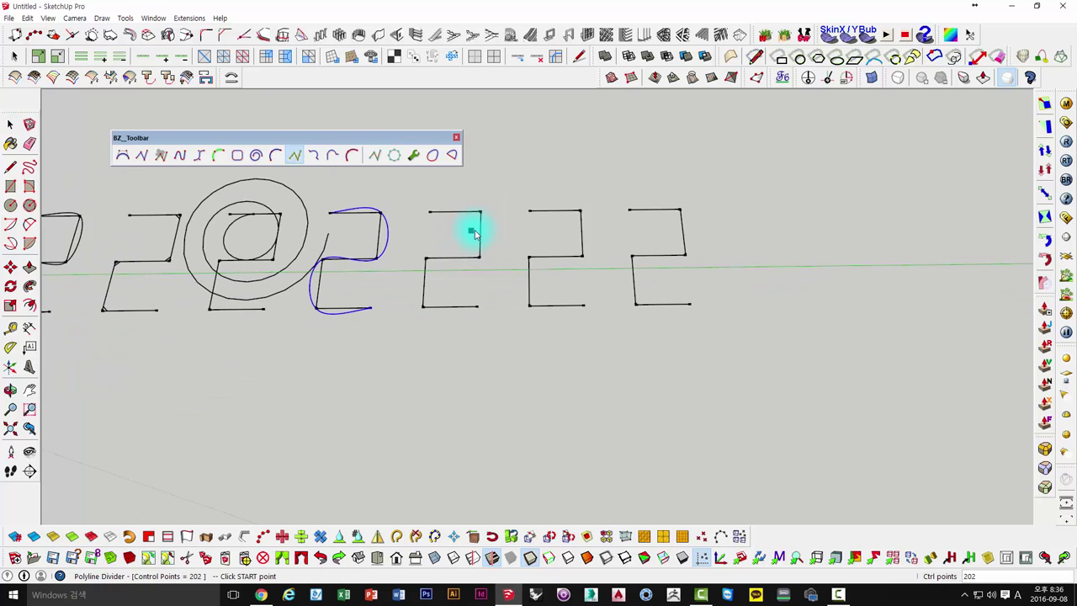
pyautogui.keyDown('shift'); pyautogui.moveTo(471, 231); pyautogui.dragTo(398, 399, button='middle'); pyautogui.keyUp('shift')
# Step: Draw a long polyline above the zigzags that hooks around a small inner loop
pyautogui.click(309, 340)
pyautogui.click(476, 226)
pyautogui.click(653, 300)
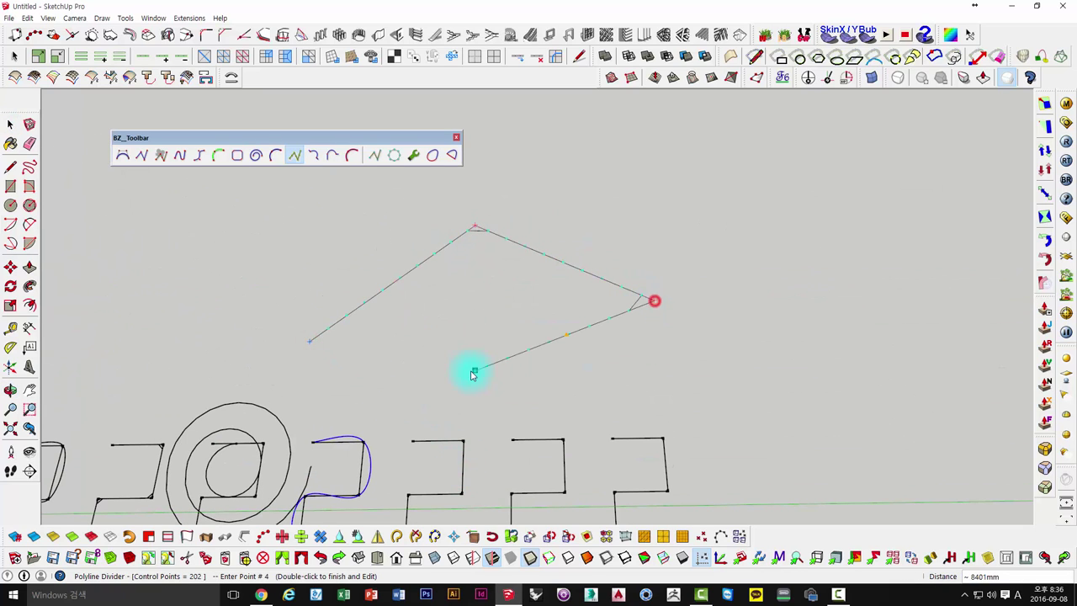
pyautogui.click(470, 368)
pyautogui.click(430, 334)
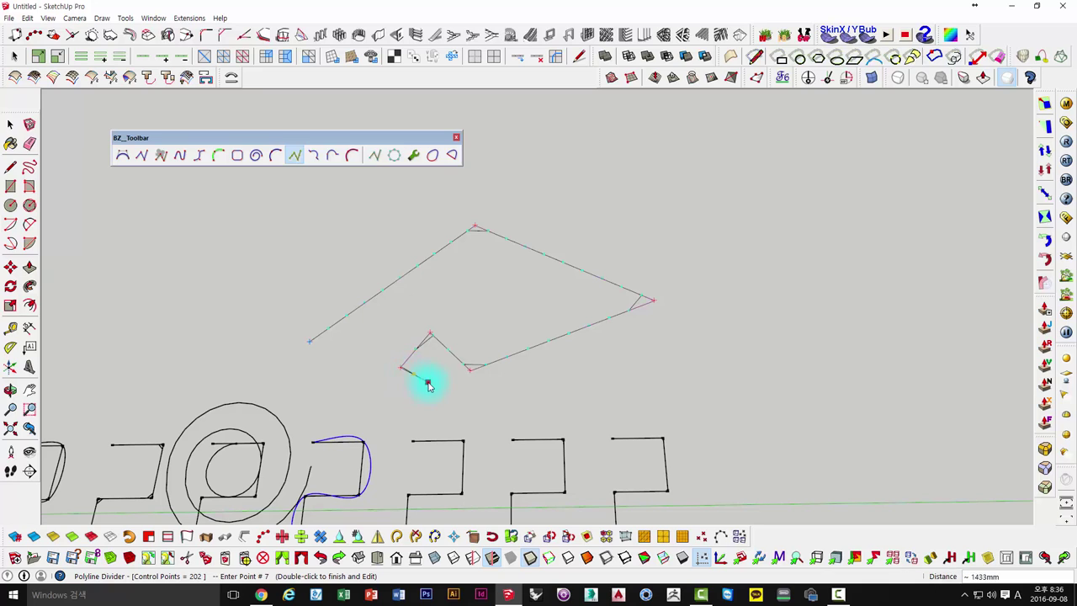
pyautogui.click(420, 360)
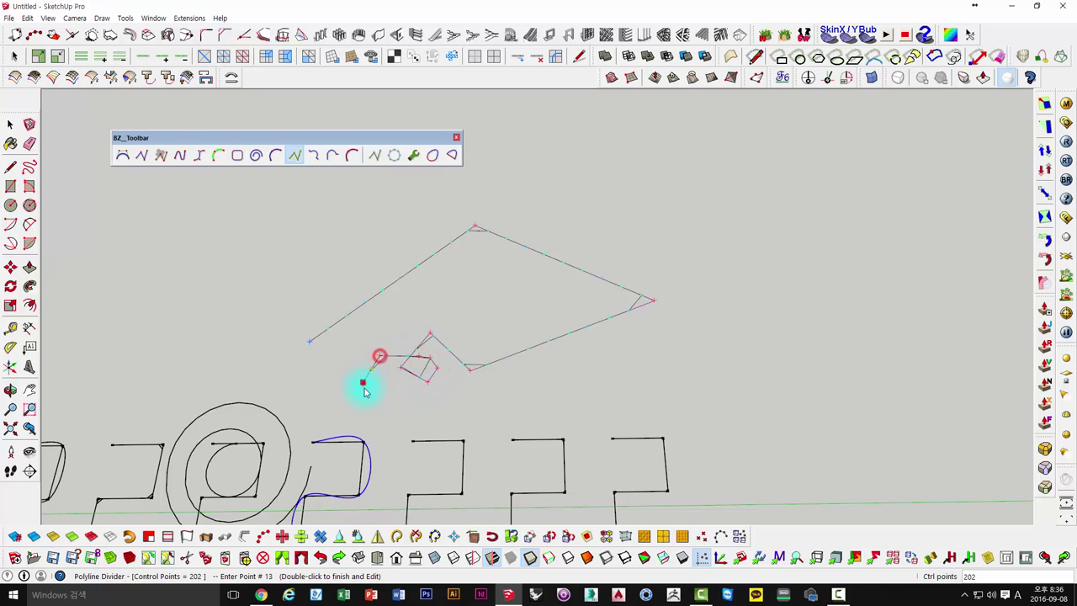
pyautogui.click(364, 383)
pyautogui.click(382, 404)
pyautogui.click(413, 412)
pyautogui.click(483, 408)
pyautogui.click(649, 353)
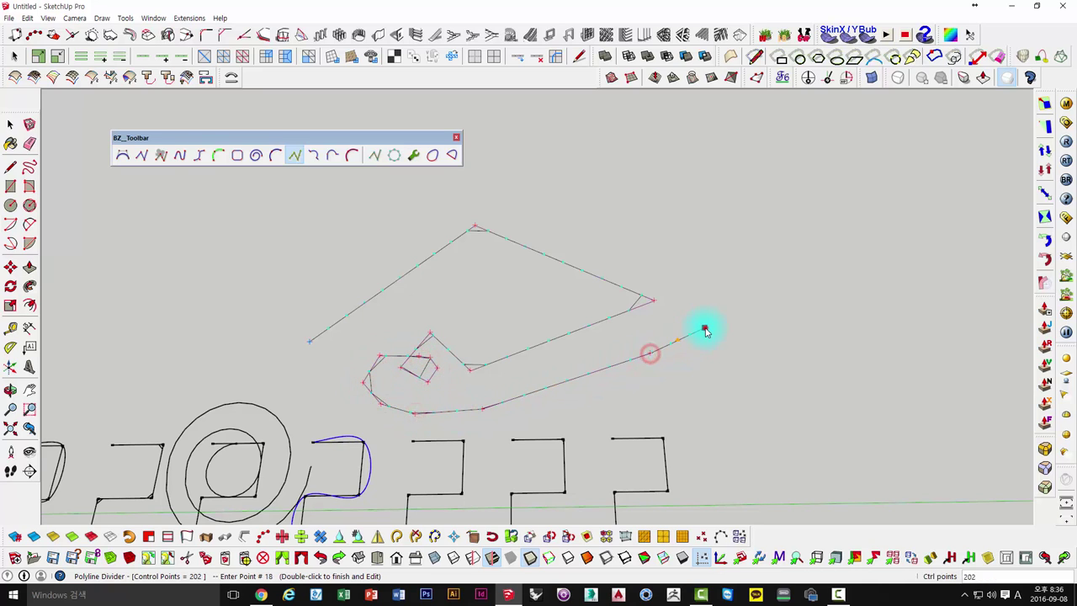
pyautogui.doubleClick(705, 331)
# Step: Orbit and zoom to view the divided polyline in perspective, then return to Select
pyautogui.scroll(3, 509, 362)
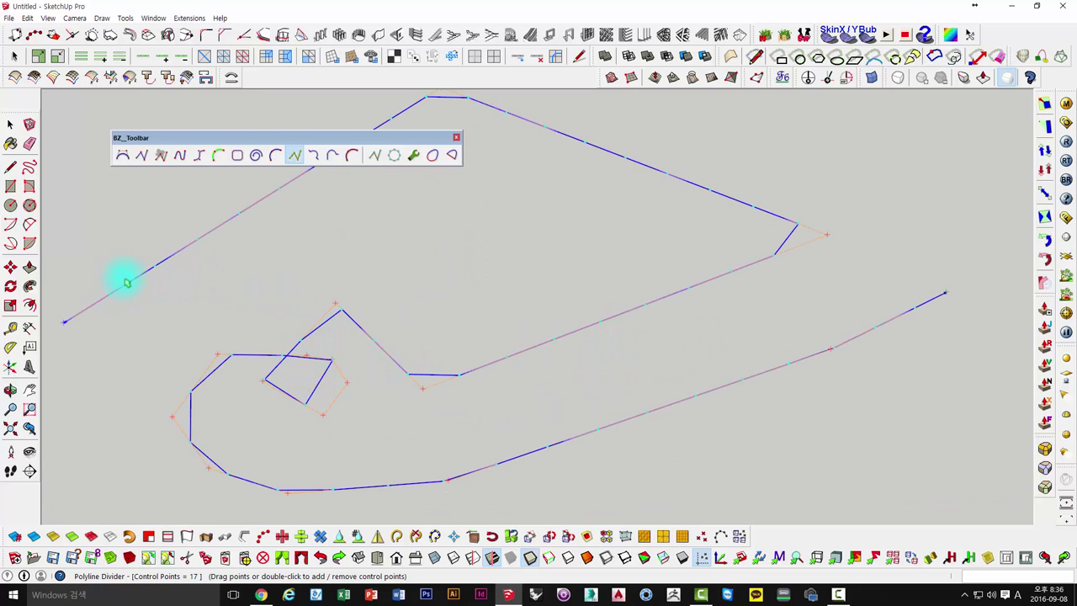
pyautogui.scroll(-3, 361, 284)
pyautogui.moveTo(361, 283); pyautogui.dragTo(307, 344, button='middle')
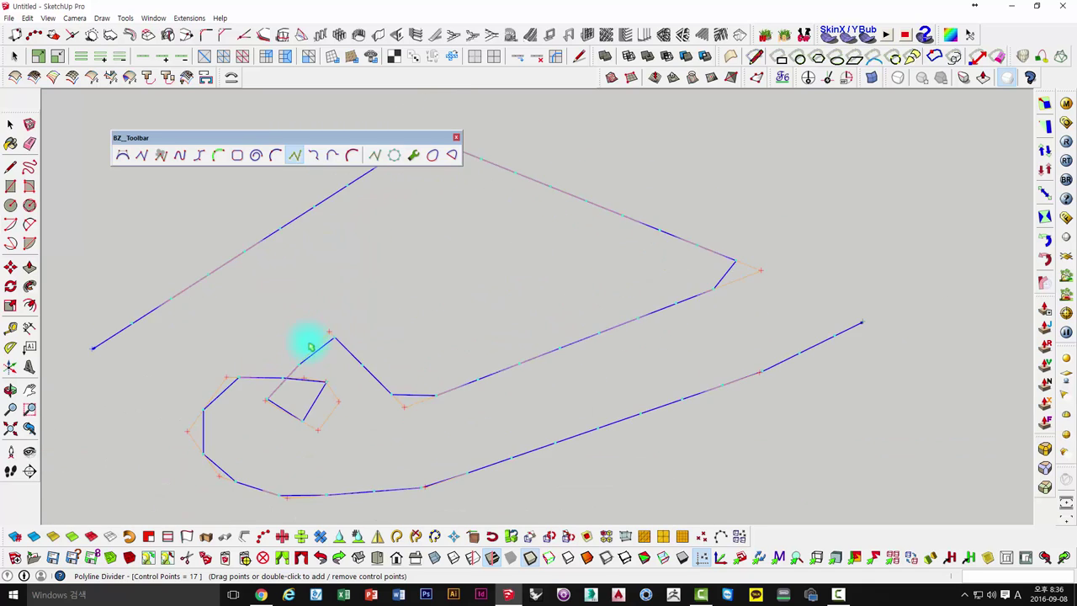
pyautogui.scroll(3, 424, 327)
pyautogui.moveTo(424, 326)
pyautogui.mouseDown(button='middle')
pyautogui.moveTo(356, 377)
pyautogui.moveTo(361, 325)
pyautogui.moveTo(418, 372)
pyautogui.moveTo(497, 390)
pyautogui.mouseUp(button='middle')
pyautogui.press('space')
pyautogui.scroll(-2, 387, 403)
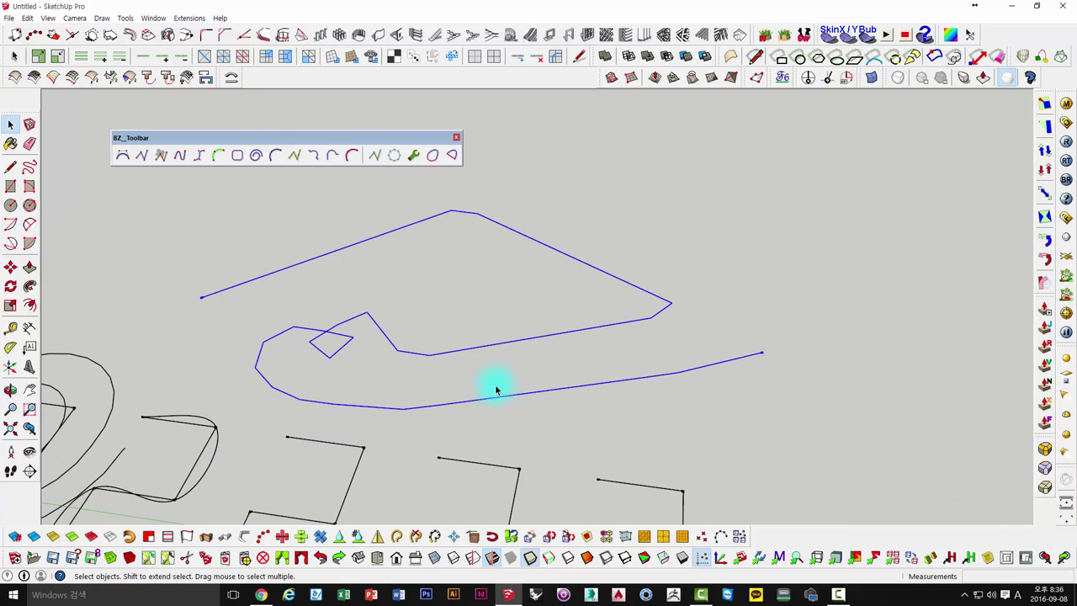
# Step: Explode the divided curve and extrude its lines upward into walls
pyautogui.rightClick(306, 261)
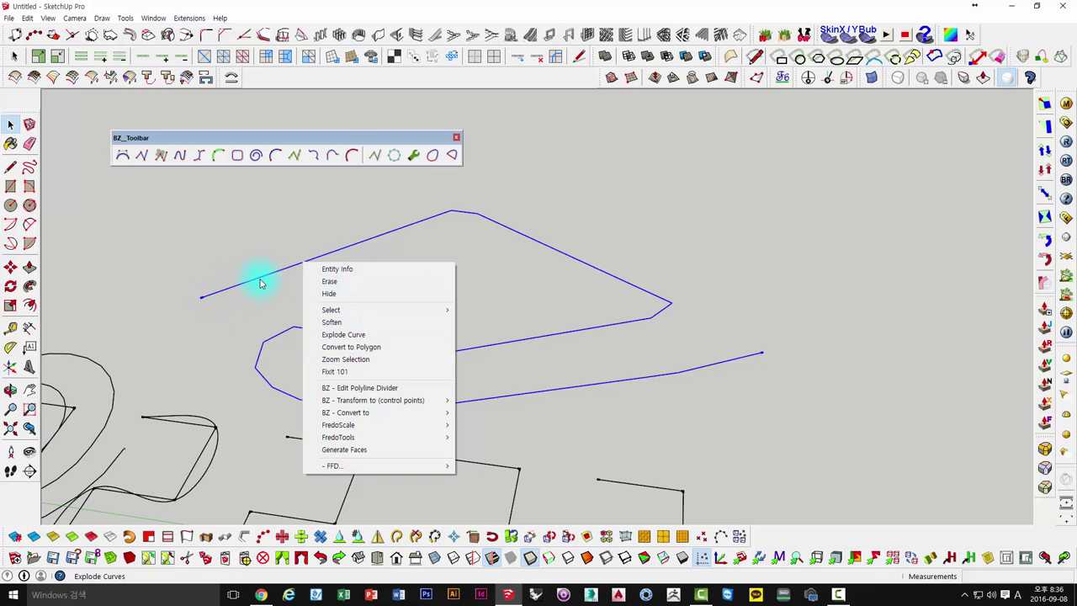
pyautogui.click(222, 254)
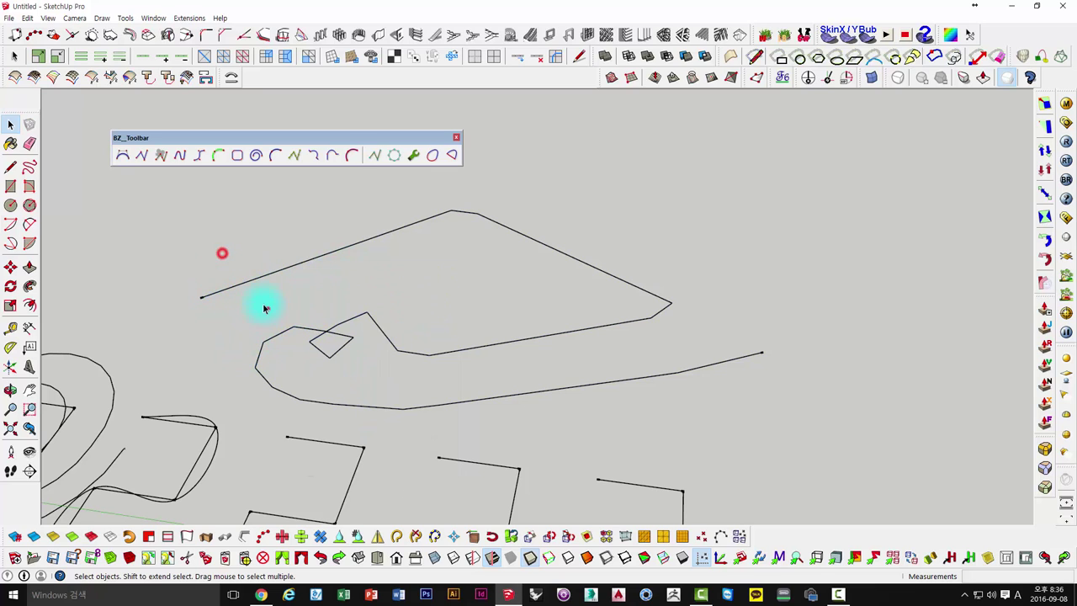
pyautogui.click(263, 308)
pyautogui.moveTo(263, 308); pyautogui.dragTo(275, 158, button='middle')
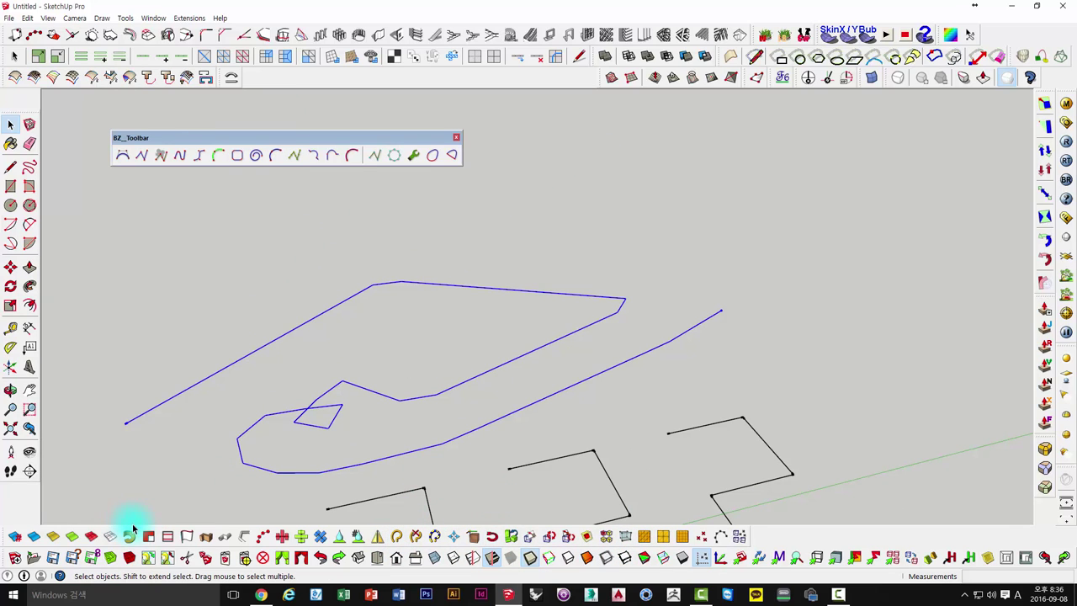
pyautogui.click(188, 538)
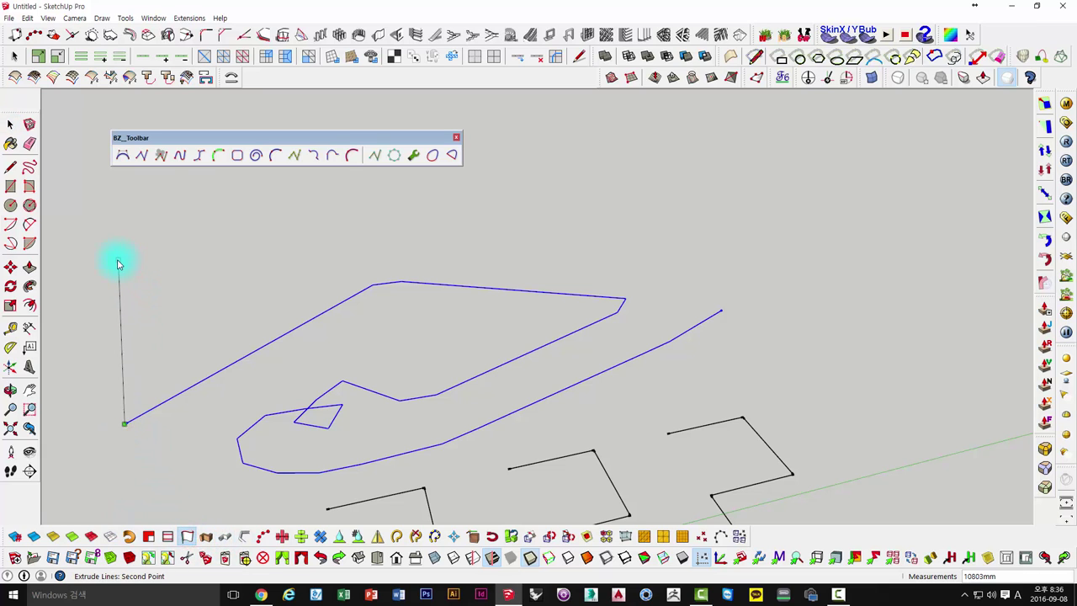
pyautogui.moveTo(216, 350)
pyautogui.mouseDown(button='middle')
pyautogui.moveTo(243, 278)
pyautogui.moveTo(187, 238)
pyautogui.moveTo(348, 457)
pyautogui.moveTo(440, 325)
pyautogui.mouseUp(button='middle')
pyautogui.click(198, 242)
# Step: Soften the curved wall's vertical edges so it looks smooth
pyautogui.tripleClick(443, 326)
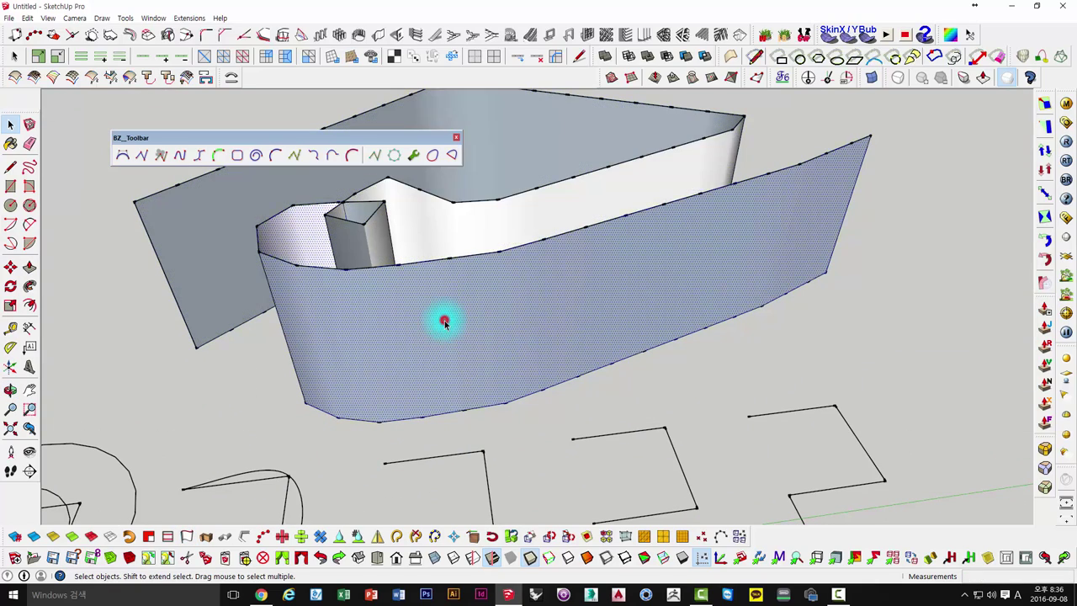
pyautogui.moveTo(443, 327)
pyautogui.mouseDown(button='middle')
pyautogui.moveTo(515, 429)
pyautogui.moveTo(277, 235)
pyautogui.mouseUp(button='middle')
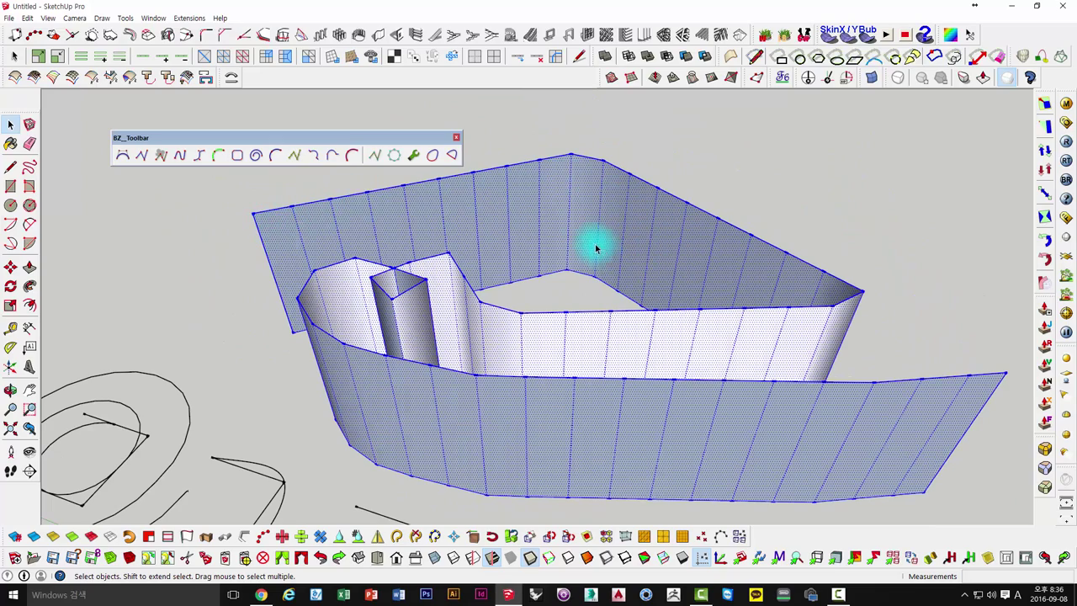
pyautogui.scroll(-5, 488, 342)
pyautogui.moveTo(488, 342)
pyautogui.mouseDown(button='middle')
pyautogui.moveTo(603, 254)
pyautogui.moveTo(620, 295)
pyautogui.moveTo(517, 366)
pyautogui.moveTo(670, 254)
pyautogui.moveTo(752, 243)
pyautogui.moveTo(750, 260)
pyautogui.moveTo(544, 368)
pyautogui.moveTo(498, 343)
pyautogui.moveTo(223, 298)
pyautogui.moveTo(512, 291)
pyautogui.moveTo(507, 272)
pyautogui.mouseUp(button='middle')
pyautogui.click(498, 343)
pyautogui.scroll(-2, 445, 316)
pyautogui.scroll(2, 446, 320)
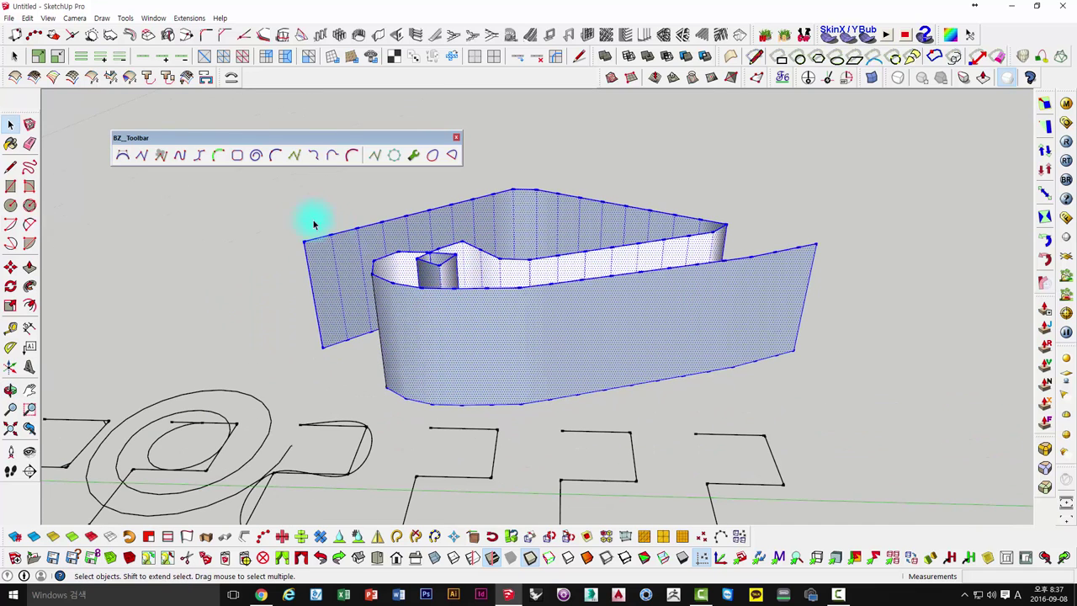
pyautogui.moveTo(260, 188); pyautogui.dragTo(769, 320)
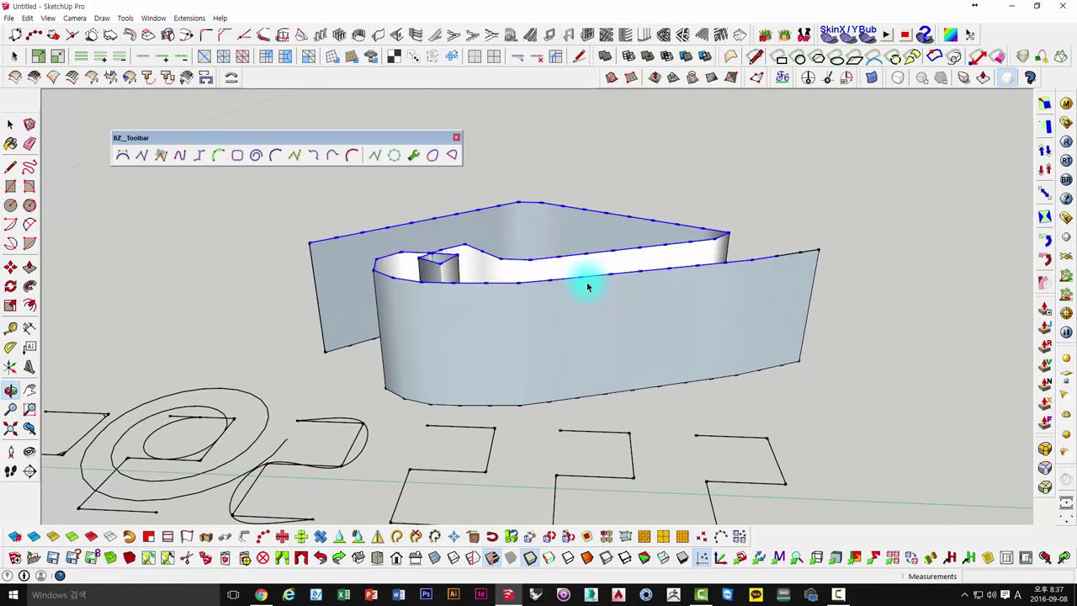
pyautogui.tripleClick(567, 227)
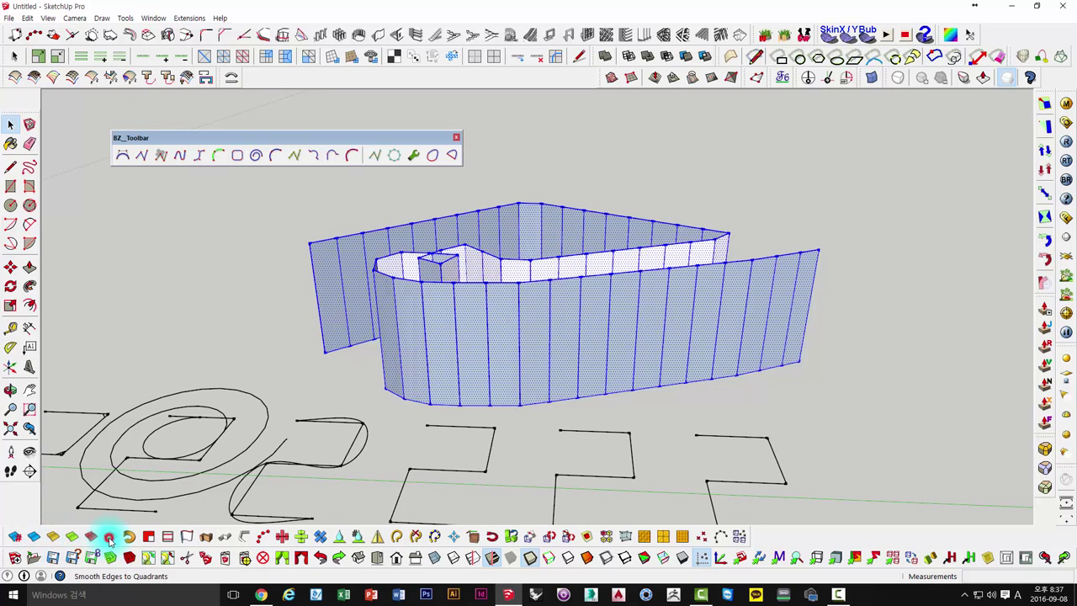
pyautogui.click(784, 162)
# Step: Select the whole curved wall and delete it
pyautogui.moveTo(753, 183)
pyautogui.mouseDown(button='middle')
pyautogui.moveTo(563, 409)
pyautogui.moveTo(692, 272)
pyautogui.moveTo(524, 403)
pyautogui.moveTo(433, 279)
pyautogui.moveTo(353, 244)
pyautogui.mouseUp(button='middle')
pyautogui.tripleClick(695, 271)
pyautogui.press('Delete')
pyautogui.scroll(3, 543, 399)
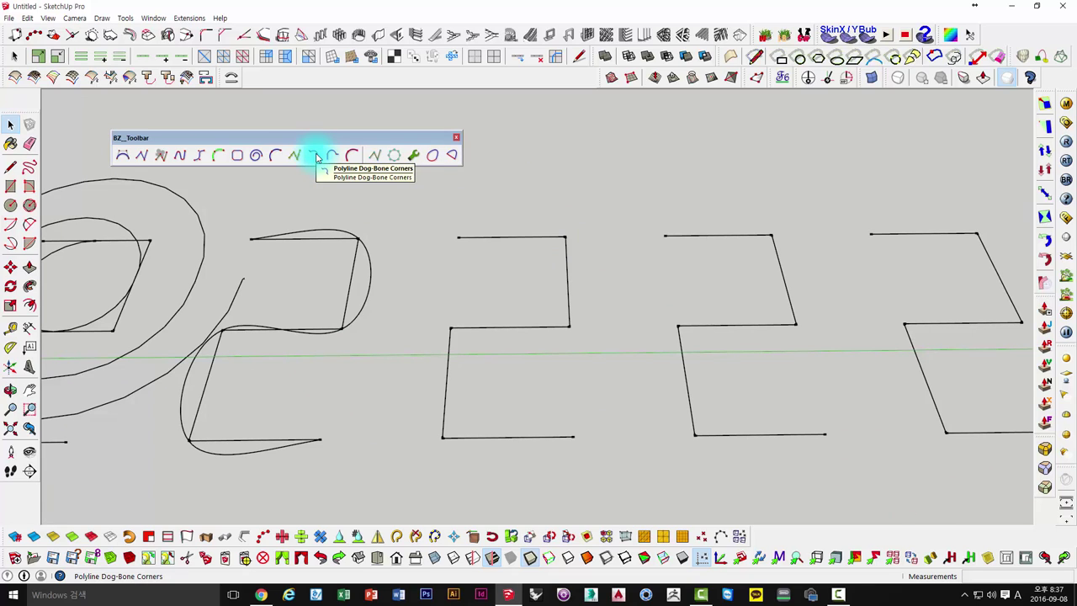
# Step: Draw a dog-bone corners polyline over the zigzag's corners using the default radius
pyautogui.click(316, 156)
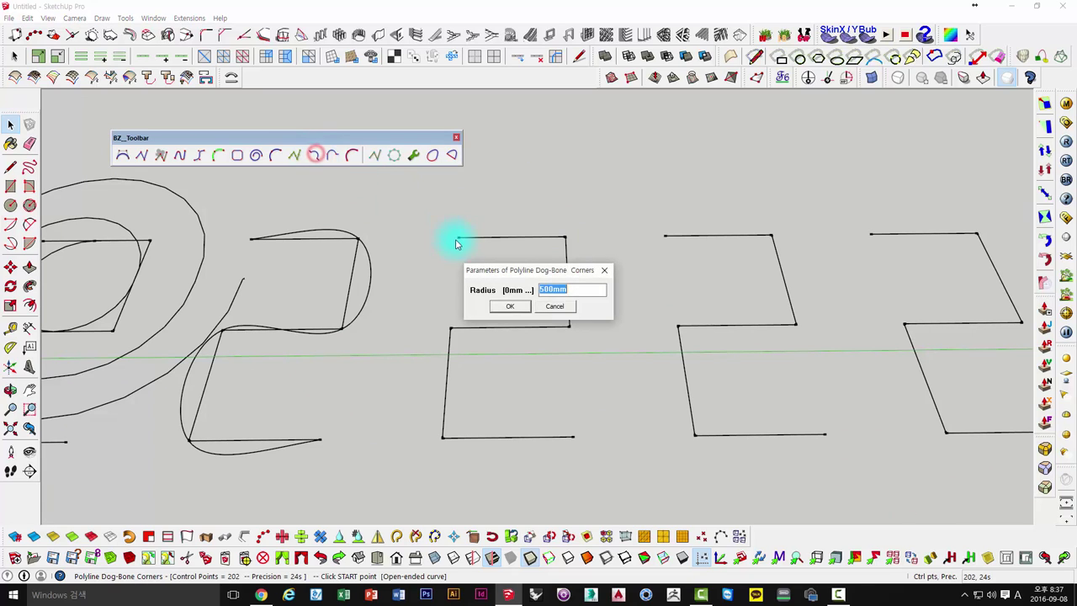
pyautogui.click(508, 307)
pyautogui.click(458, 239)
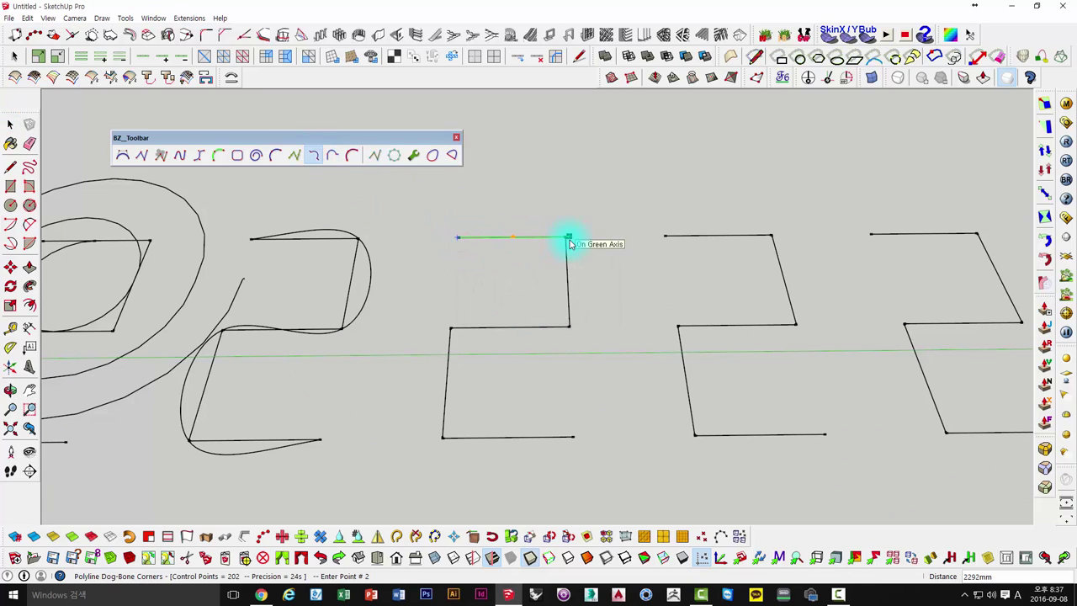
pyautogui.click(568, 239)
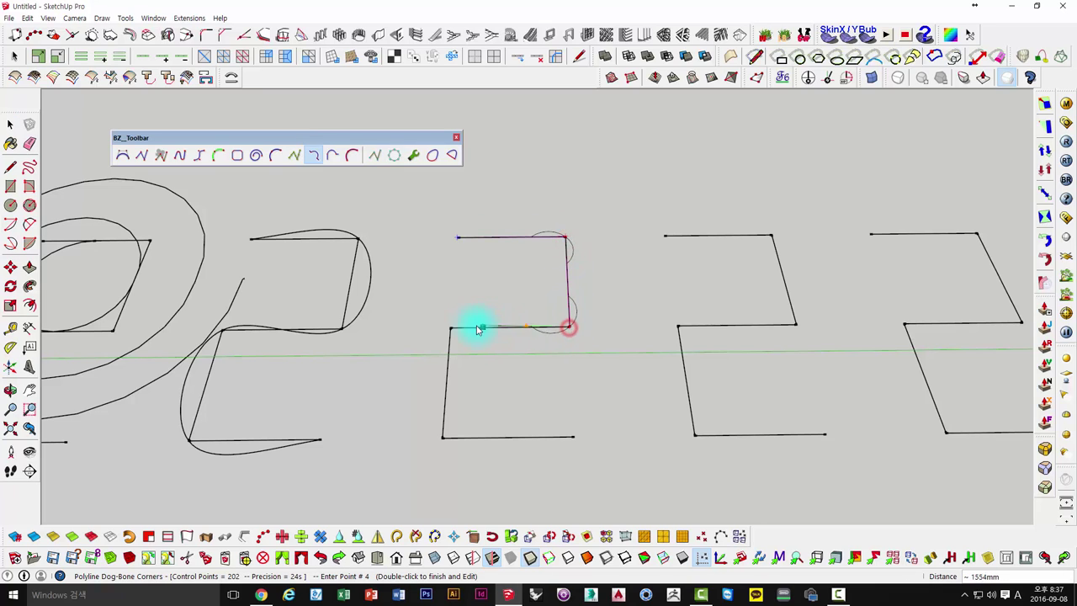
pyautogui.click(451, 329)
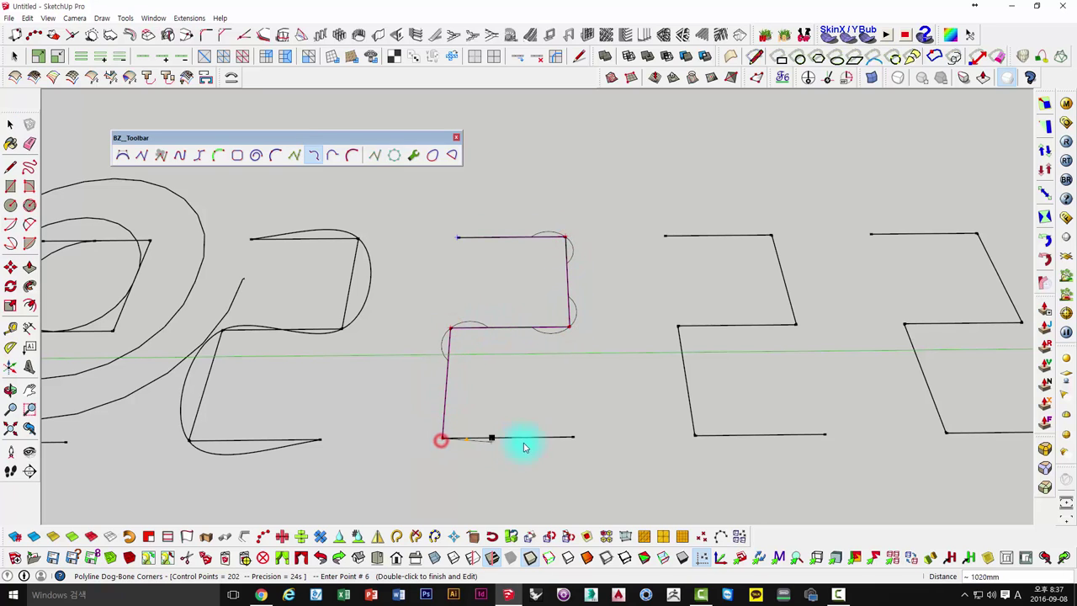
pyautogui.doubleClick(576, 441)
pyautogui.moveTo(572, 372)
pyautogui.mouseDown(button='middle')
pyautogui.moveTo(548, 318)
pyautogui.moveTo(530, 409)
pyautogui.moveTo(589, 332)
pyautogui.mouseUp(button='middle')
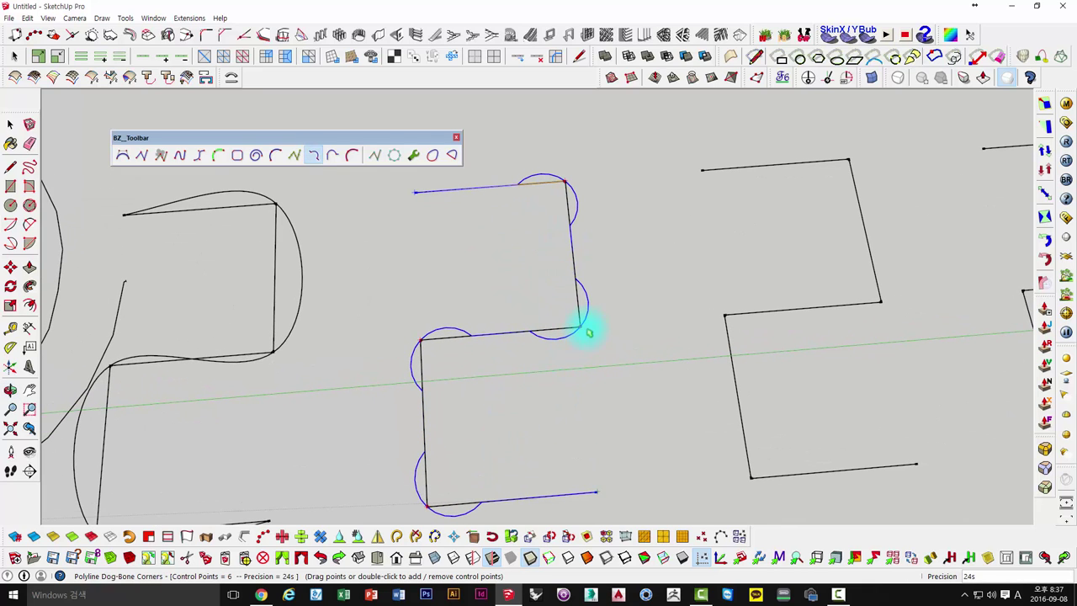
pyautogui.press('space')
# Step: Move the dog-bone curve upward so it floats above the zigzag row
pyautogui.scroll(-2, 581, 233)
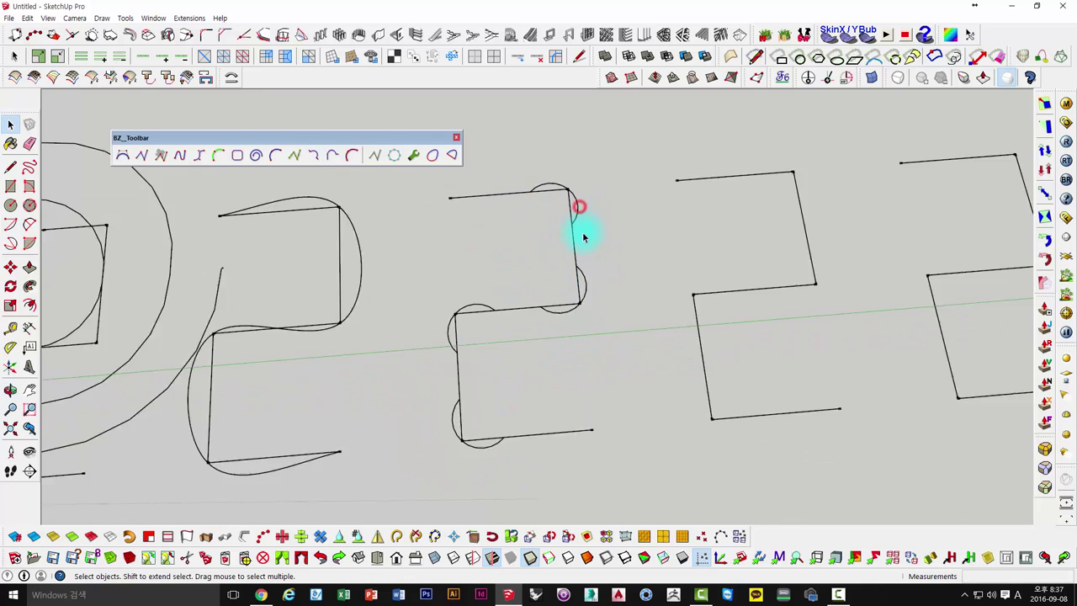
pyautogui.scroll(-1, 577, 215)
pyautogui.click(577, 215)
pyautogui.moveTo(577, 216)
pyautogui.mouseDown(button='middle')
pyautogui.moveTo(625, 377)
pyautogui.moveTo(561, 377)
pyautogui.mouseUp(button='middle')
pyautogui.press('m')
pyautogui.click(582, 441)
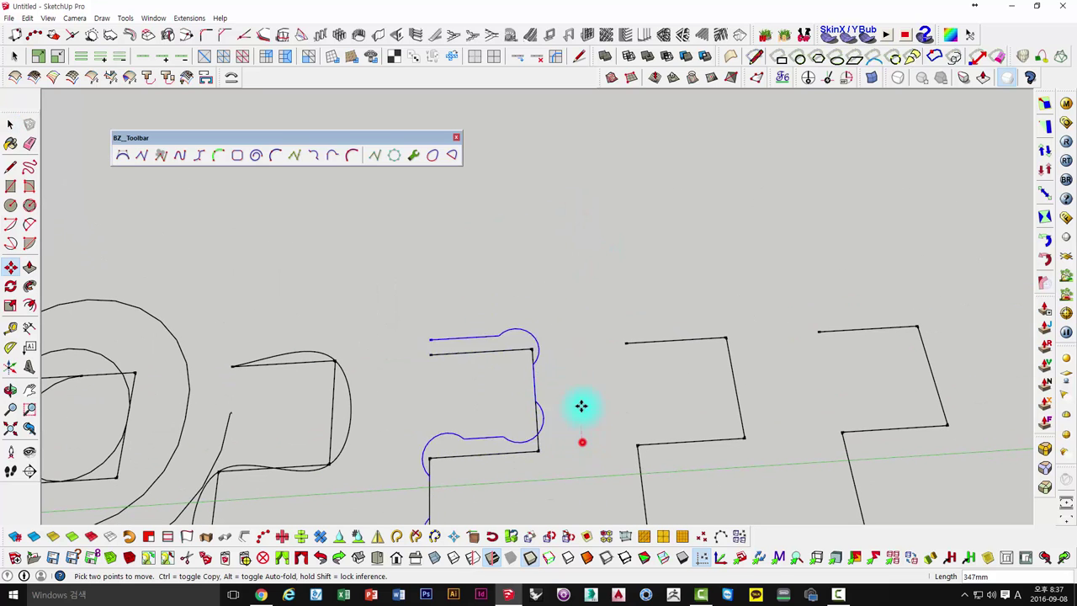
pyautogui.click(560, 204)
pyautogui.moveTo(560, 204)
pyautogui.mouseDown(button='middle')
pyautogui.moveTo(577, 356)
pyautogui.moveTo(576, 286)
pyautogui.mouseUp(button='middle')
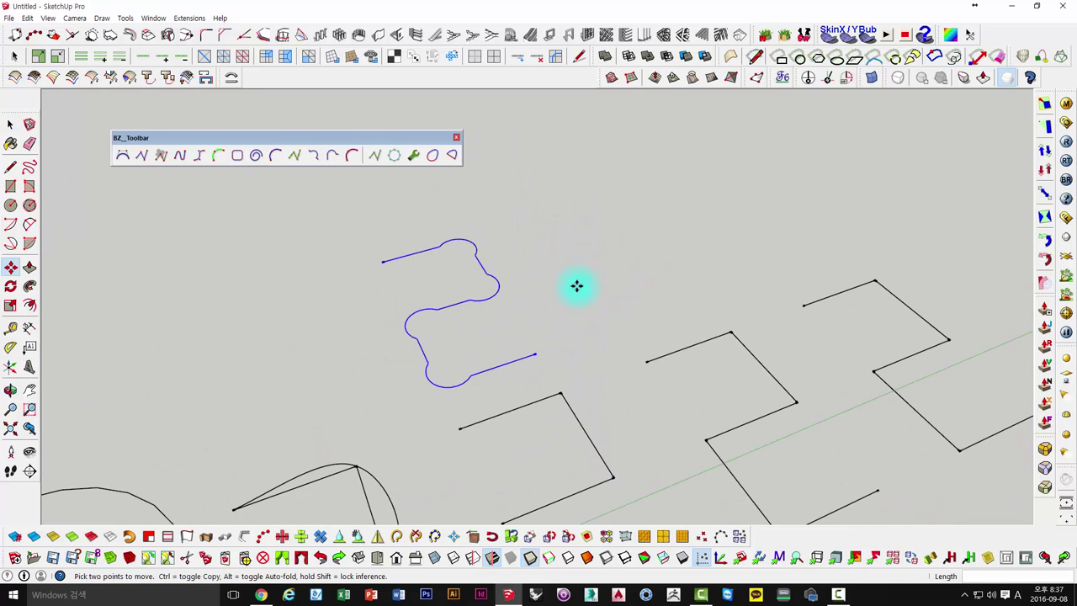
pyautogui.moveTo(383, 246)
pyautogui.mouseDown(button='middle')
pyautogui.moveTo(271, 233)
pyautogui.moveTo(337, 219)
pyautogui.moveTo(237, 175)
pyautogui.mouseUp(button='middle')
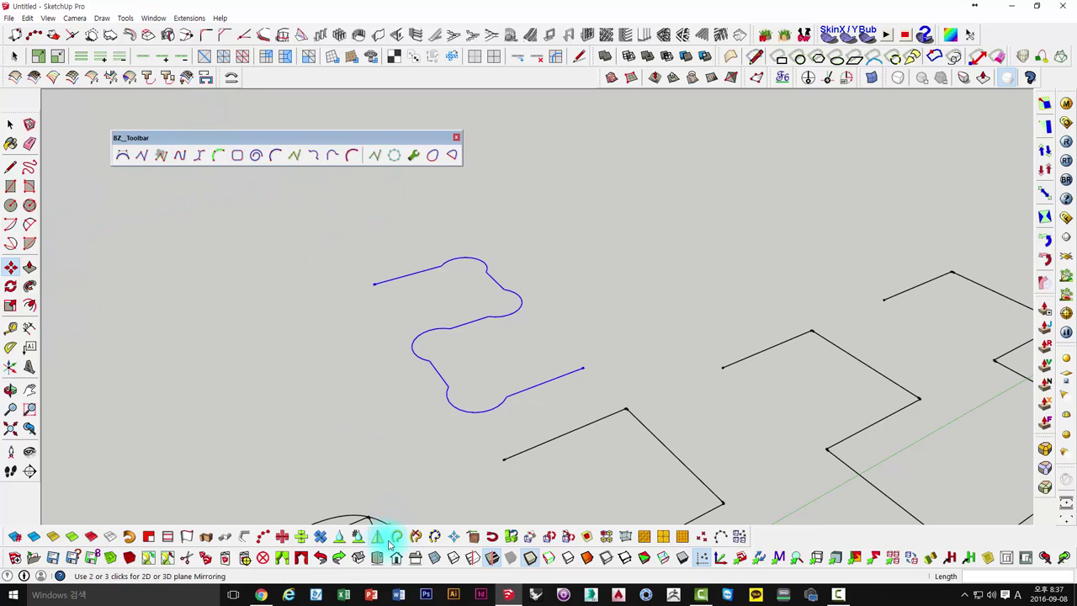
# Step: Extrude the raised dog-bone curve upward by vector into a wavy wall and select it
pyautogui.click(185, 539)
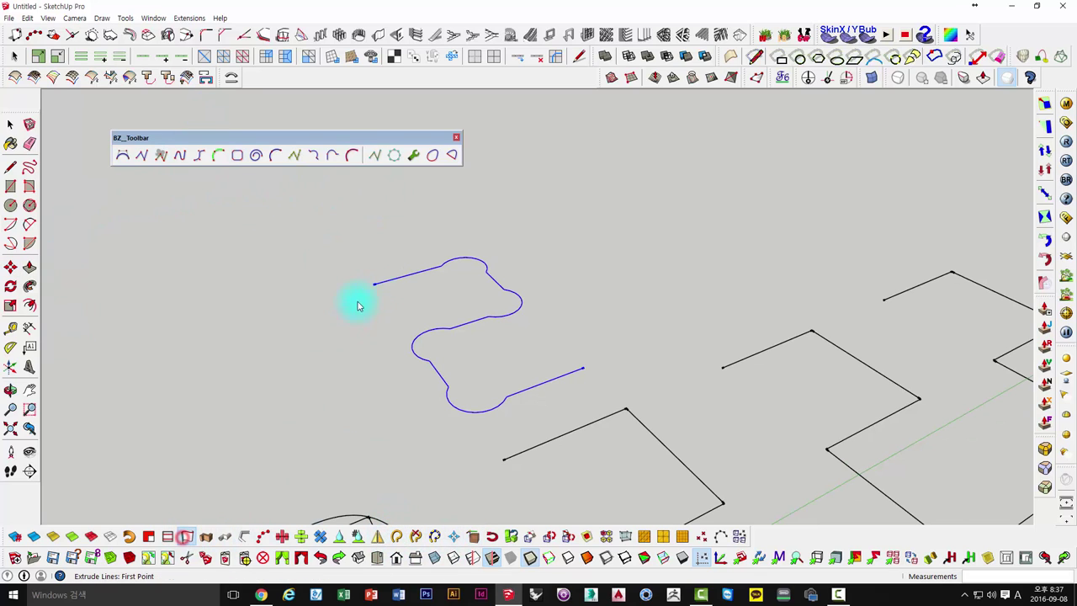
pyautogui.click(357, 206)
pyautogui.press('space')
pyautogui.moveTo(456, 401)
pyautogui.mouseDown(button='middle')
pyautogui.moveTo(270, 329)
pyautogui.moveTo(437, 336)
pyautogui.moveTo(355, 233)
pyautogui.moveTo(298, 459)
pyautogui.moveTo(395, 328)
pyautogui.moveTo(473, 341)
pyautogui.moveTo(443, 277)
pyautogui.moveTo(361, 176)
pyautogui.moveTo(326, 154)
pyautogui.mouseUp(button='middle')
pyautogui.click(442, 330)
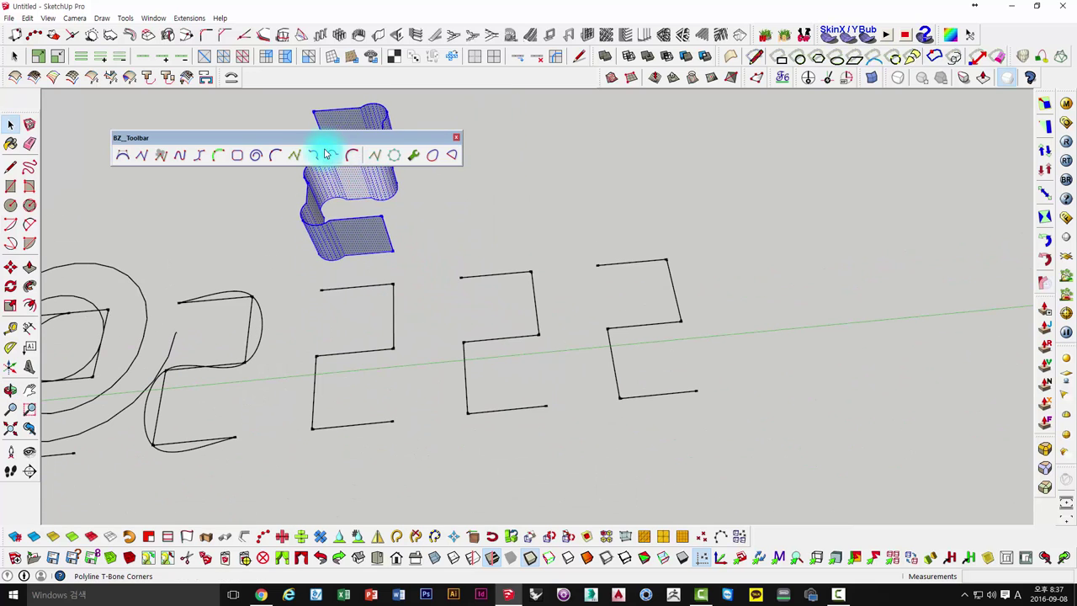
# Step: Select all of the extruded wavy dog-bone wall and delete it
pyautogui.click(329, 154)
pyautogui.click(516, 311)
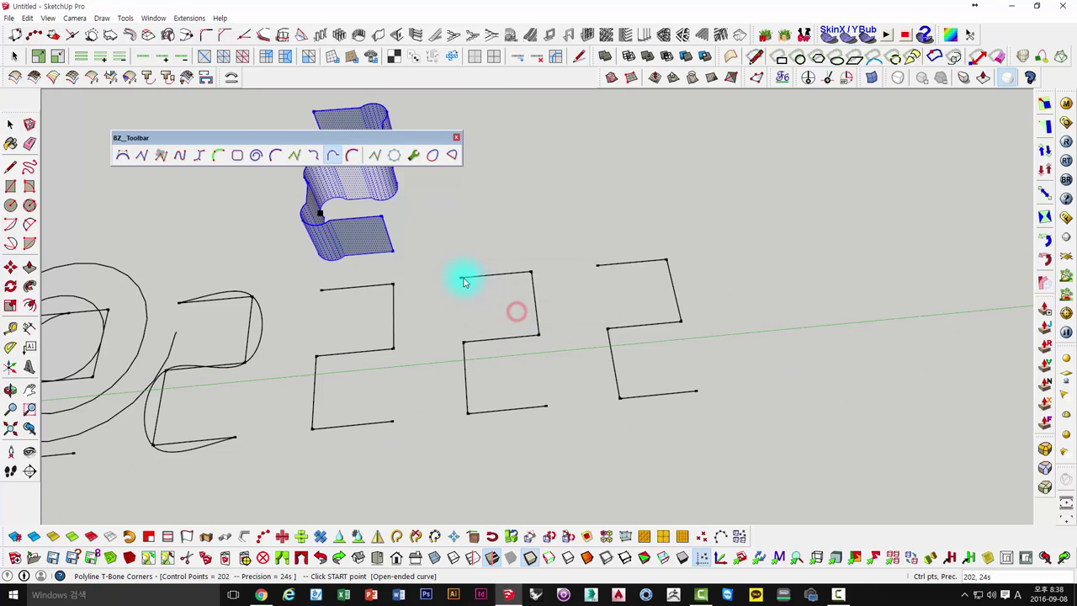
pyautogui.press('space')
pyautogui.click(463, 234)
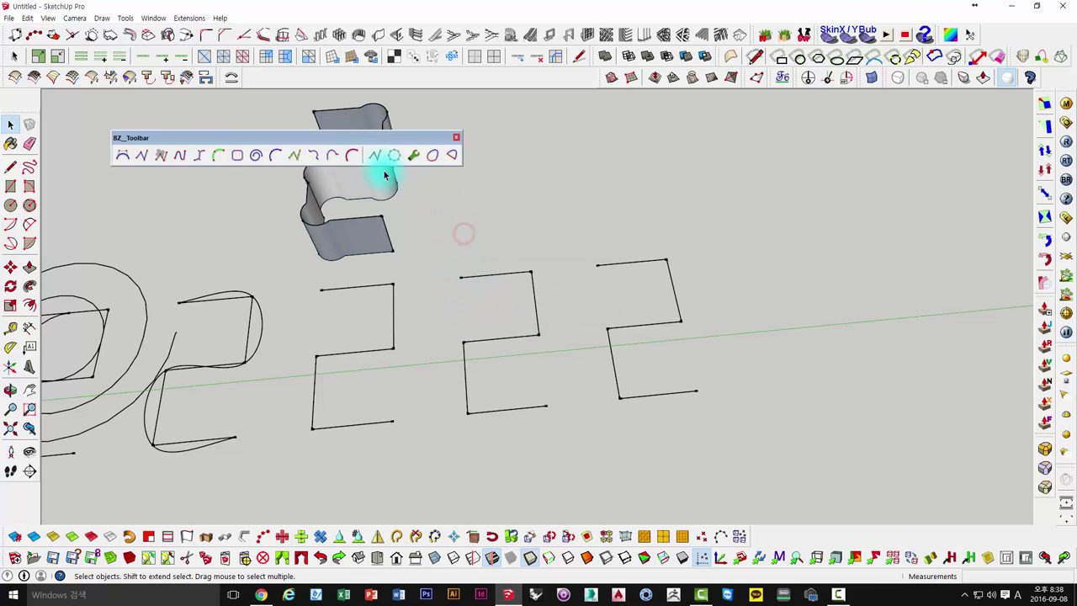
pyautogui.click(330, 155)
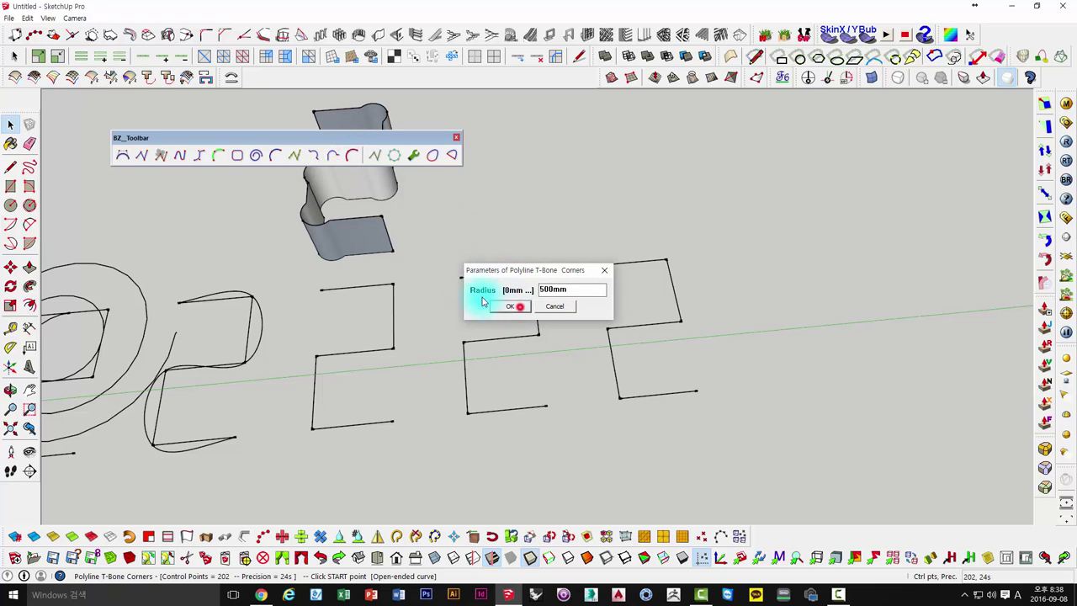
pyautogui.click(517, 306)
pyautogui.moveTo(457, 276); pyautogui.dragTo(475, 283, button='middle')
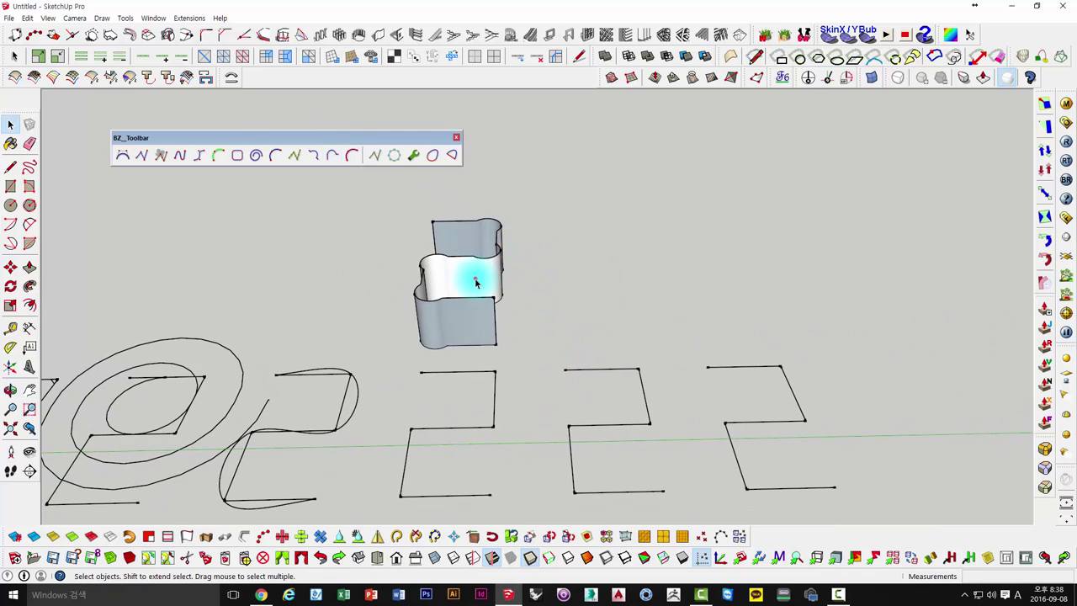
pyautogui.tripleClick(475, 282)
pyautogui.press('Delete')
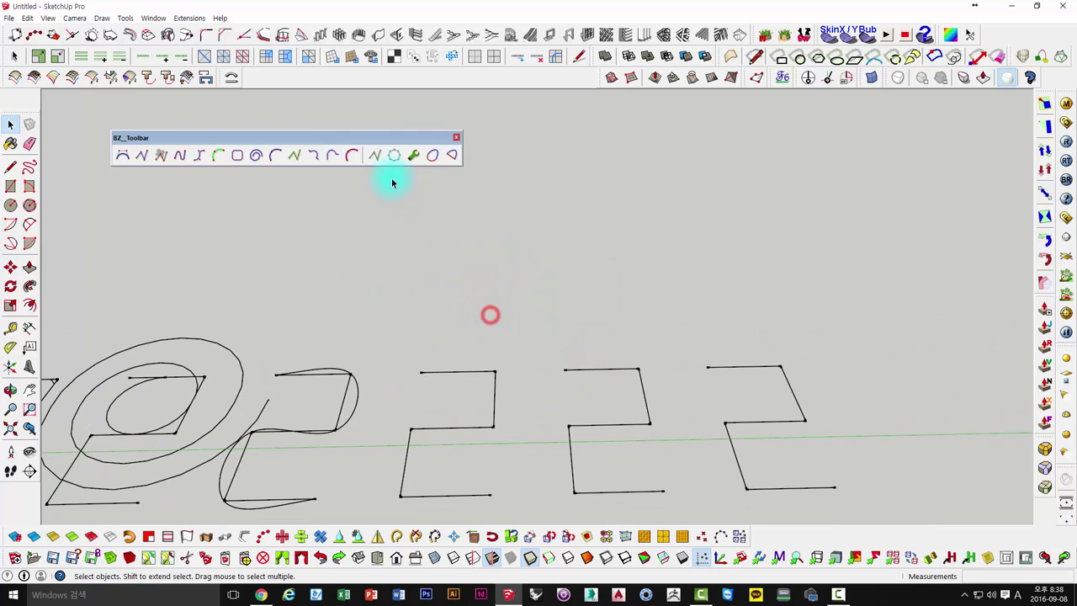
# Step: Remove the stray polyline and line segments left on the canvas
pyautogui.click(332, 155)
pyautogui.click(501, 302)
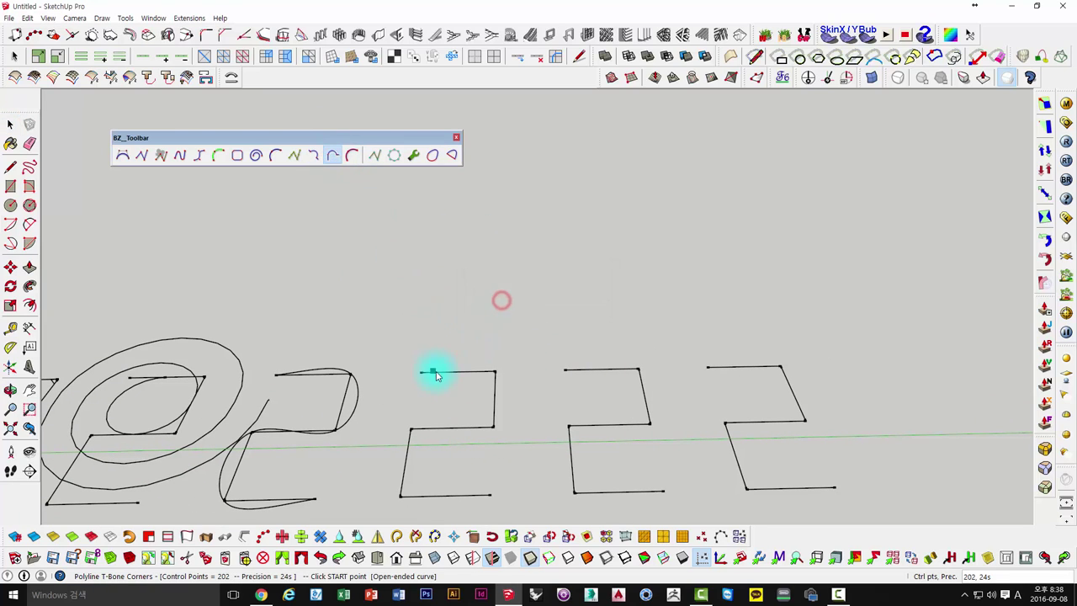
pyautogui.click(608, 265)
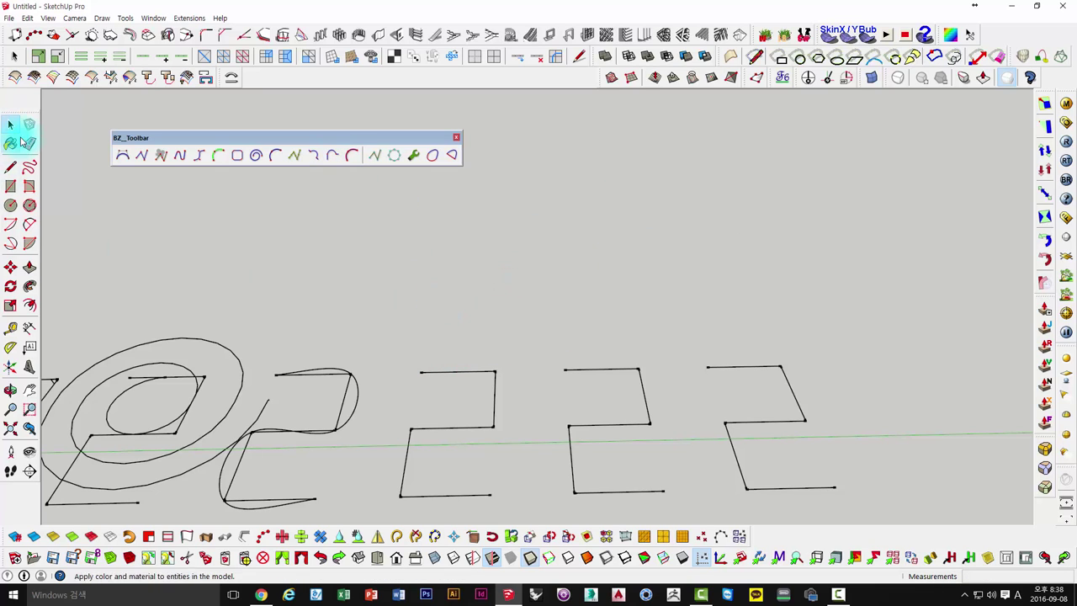
pyautogui.click(10, 167)
pyautogui.click(345, 283)
pyautogui.click(500, 270)
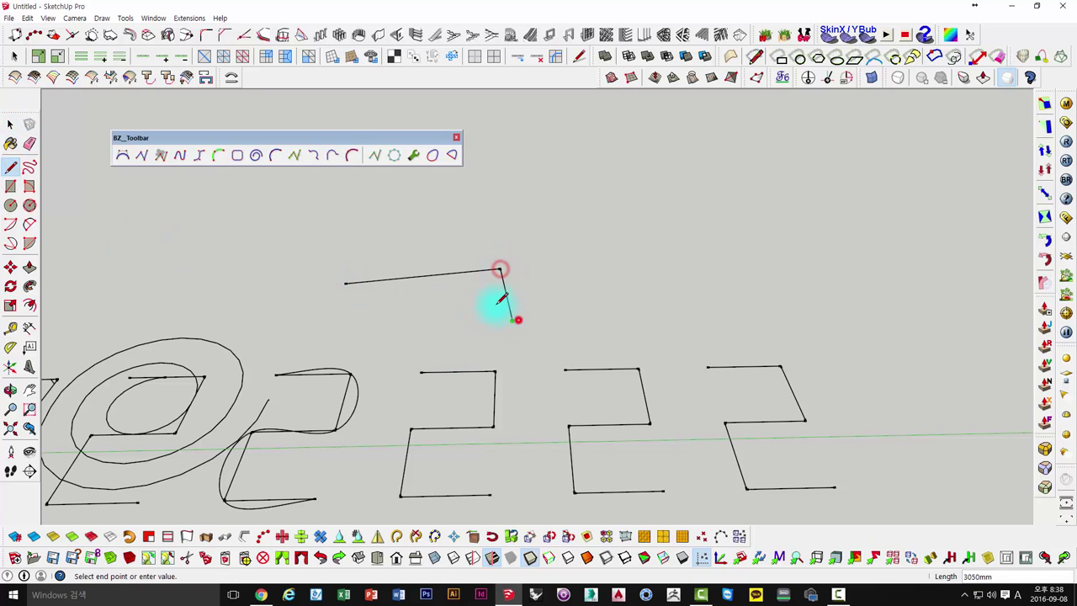
pyautogui.click(511, 319)
pyautogui.press('space')
pyautogui.tripleClick(485, 275)
pyautogui.press('Delete')
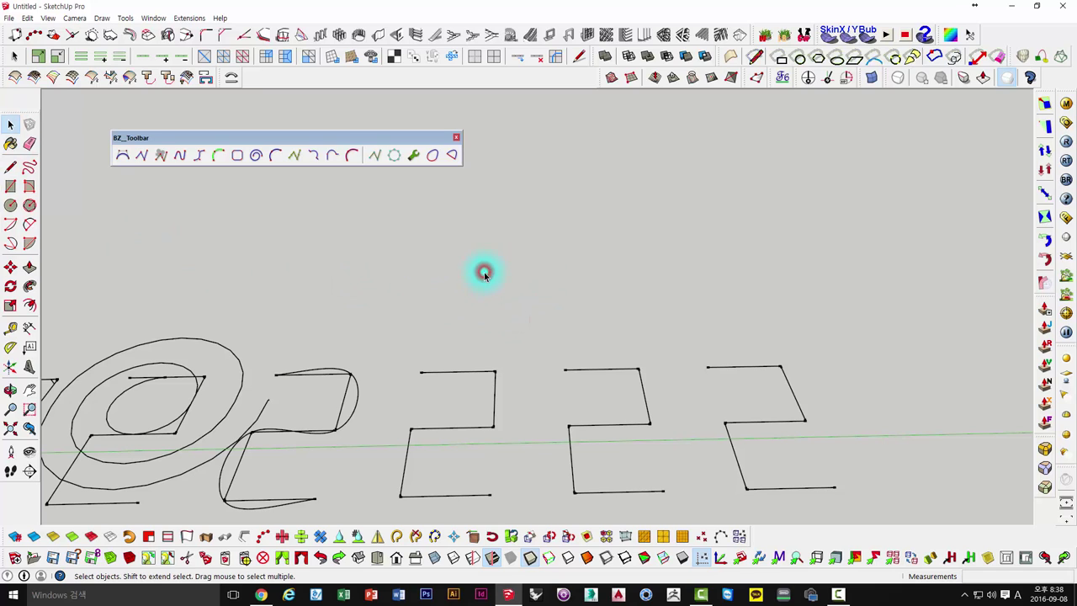
# Step: Trace a 500mm T-bone corners polyline through the six corners of the first zigzag
pyautogui.click(334, 157)
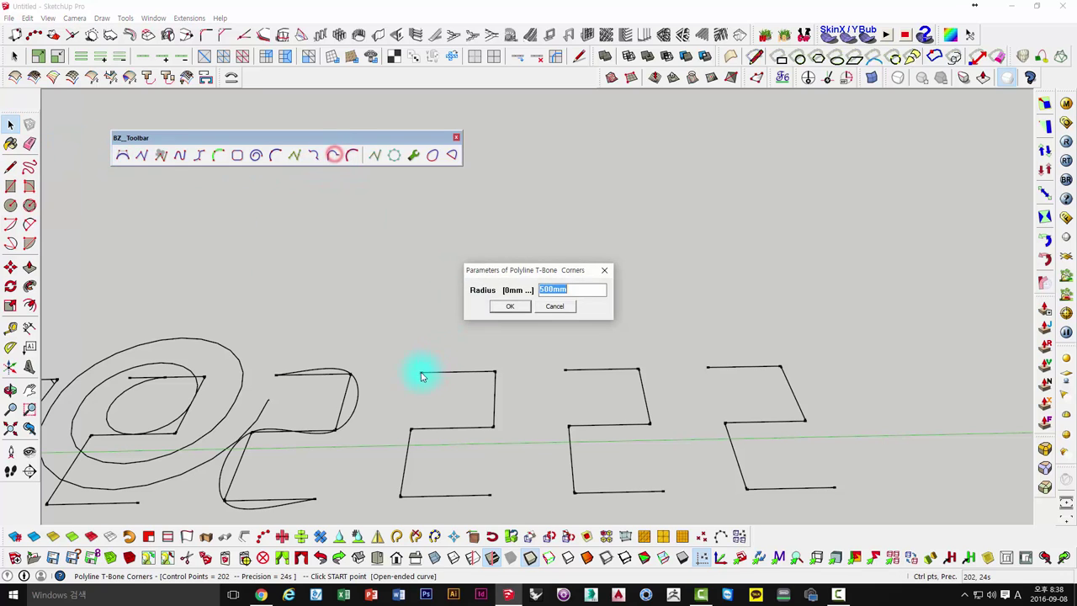
pyautogui.click(503, 305)
pyautogui.click(419, 375)
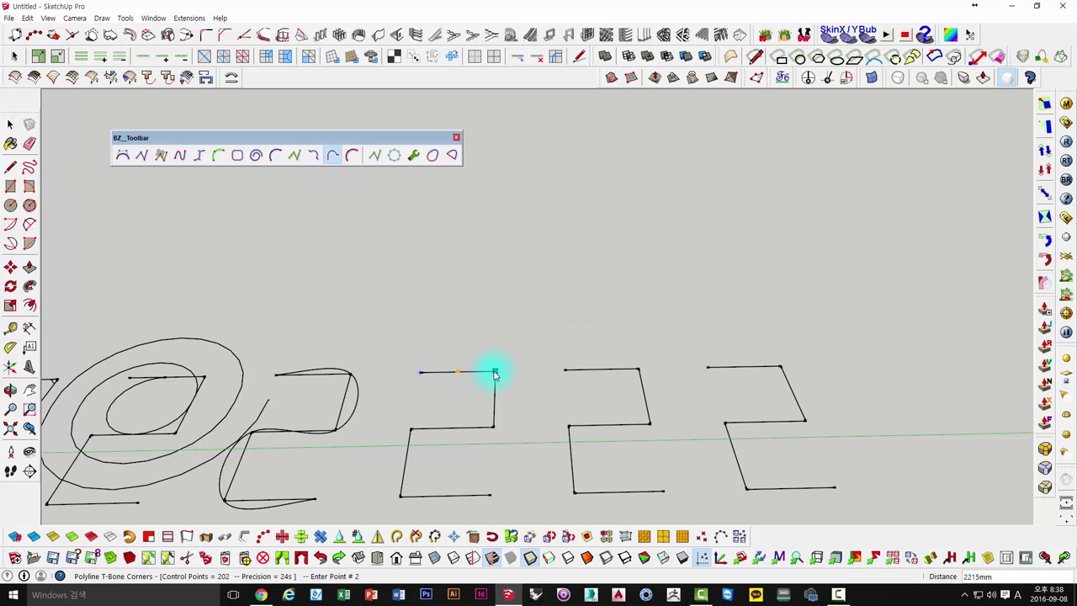
pyautogui.click(495, 372)
pyautogui.click(494, 429)
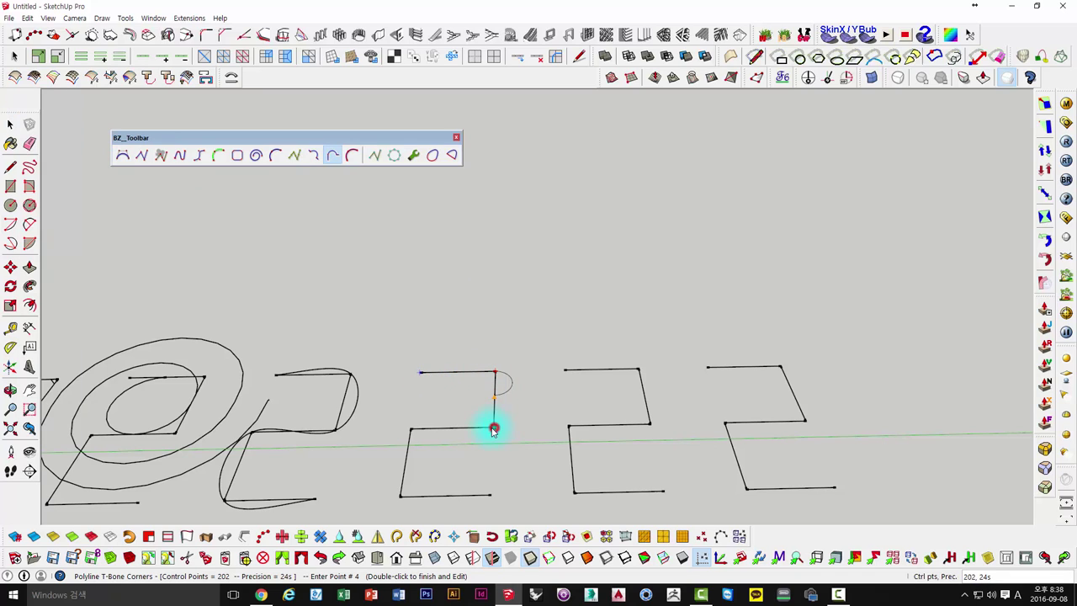
pyautogui.click(410, 430)
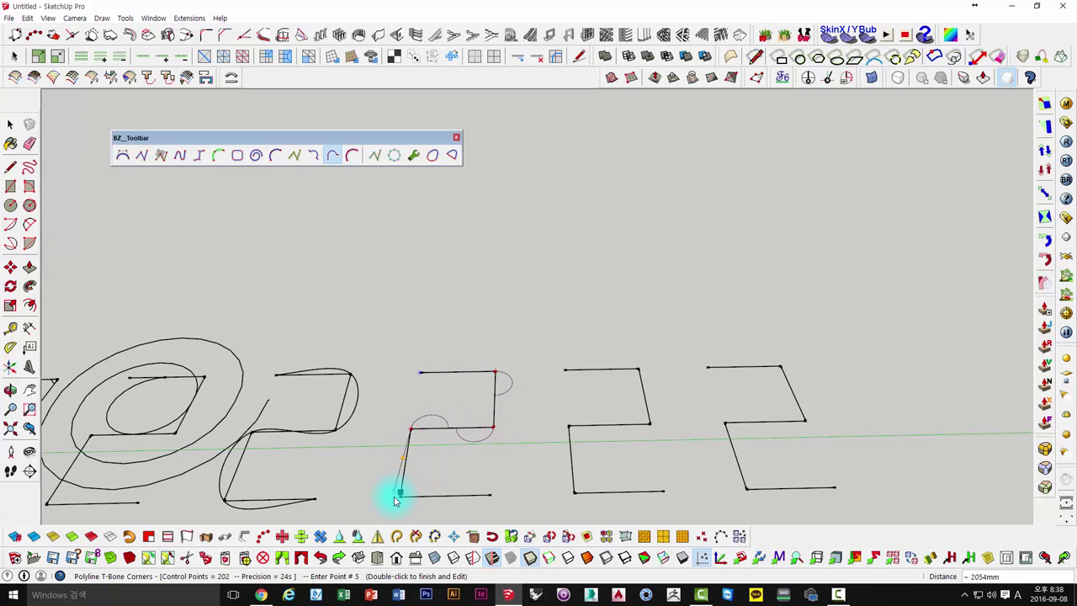
pyautogui.click(402, 496)
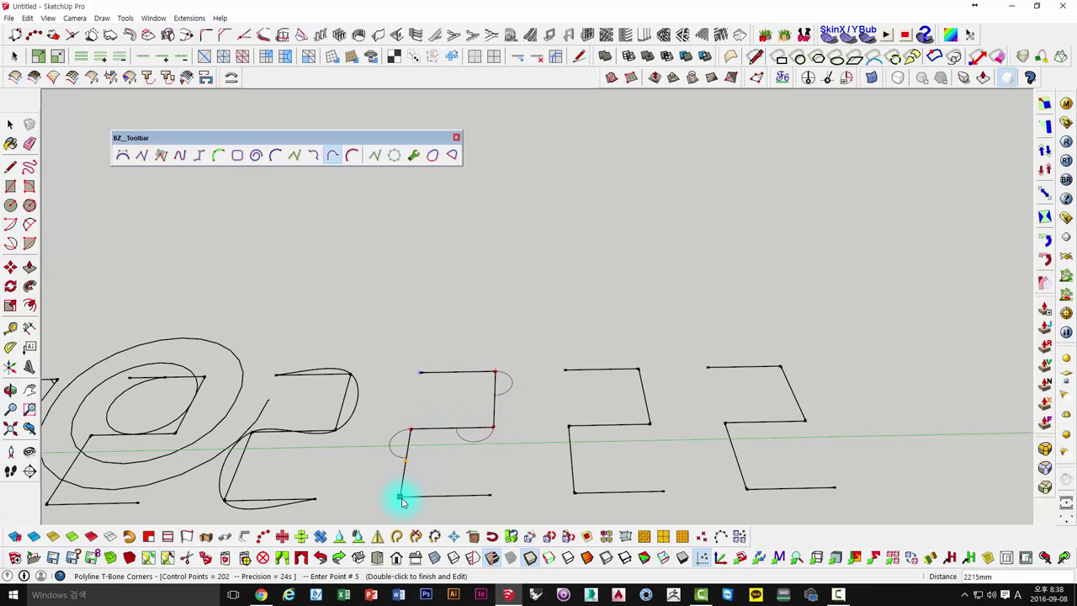
pyautogui.doubleClick(487, 498)
# Step: Inspect the finished polyline, exit its editing mode, and clear the selection
pyautogui.moveTo(512, 444)
pyautogui.mouseDown(button='middle')
pyautogui.moveTo(505, 508)
pyautogui.moveTo(514, 348)
pyautogui.moveTo(524, 367)
pyautogui.mouseUp(button='middle')
pyautogui.scroll(2, 517, 288)
pyautogui.press('space')
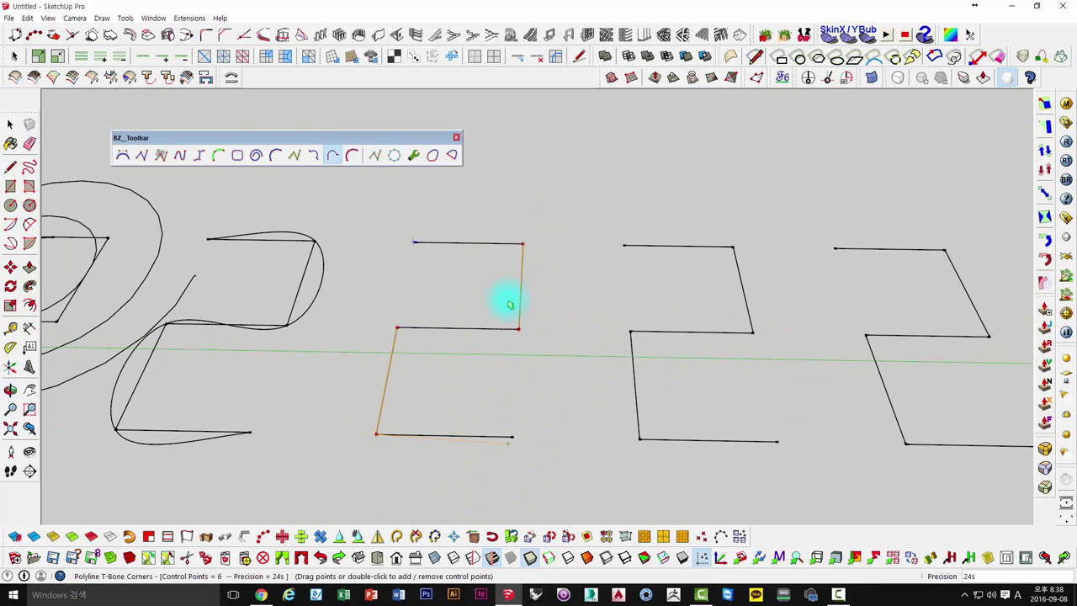
pyautogui.moveTo(505, 300); pyautogui.dragTo(452, 372, button='middle')
pyautogui.click(502, 364)
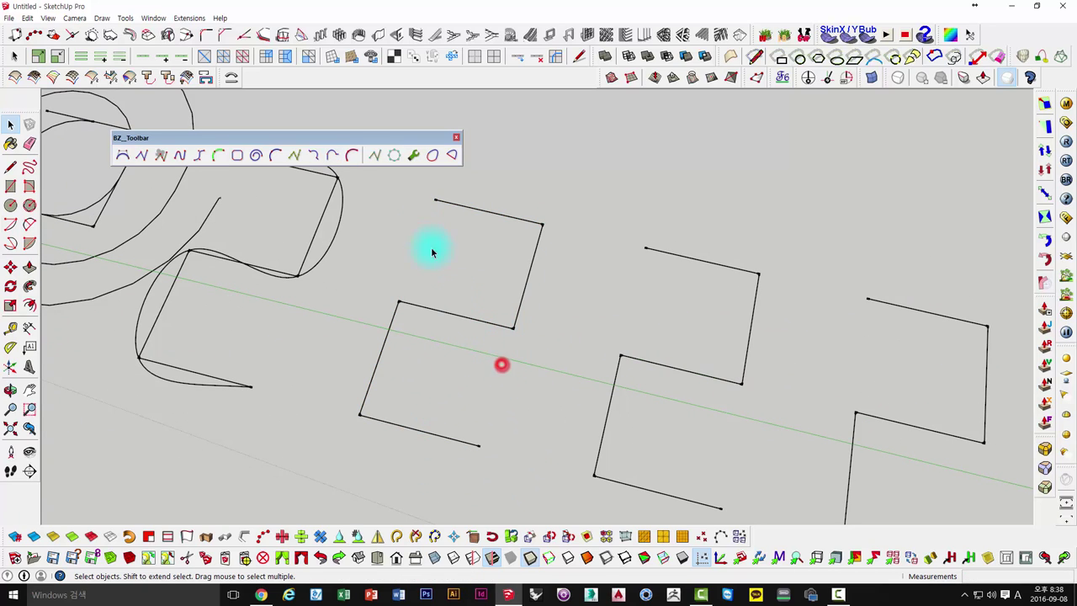
# Step: Draw a six-point F-Spline through the next zigzag's corners and orbit to inspect it
pyautogui.click(352, 156)
pyautogui.click(432, 200)
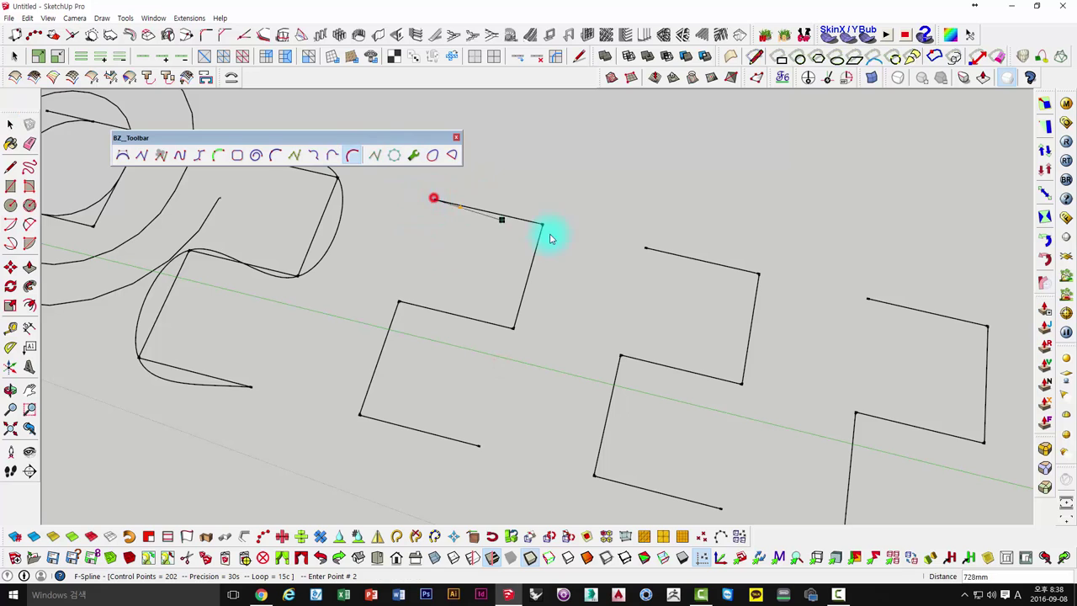
pyautogui.click(542, 223)
pyautogui.click(513, 328)
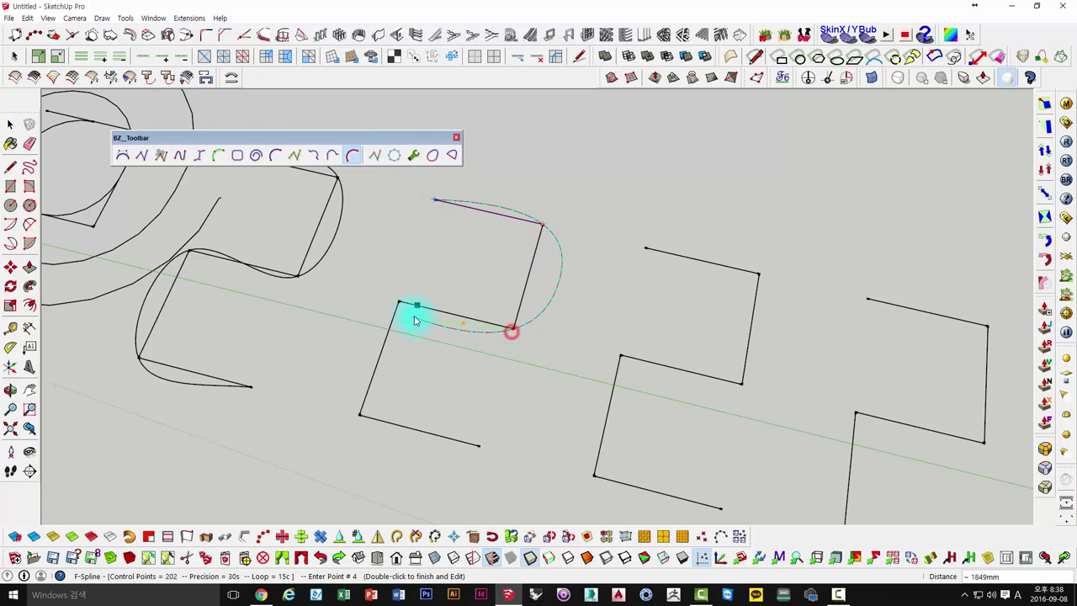
pyautogui.click(398, 301)
pyautogui.click(360, 416)
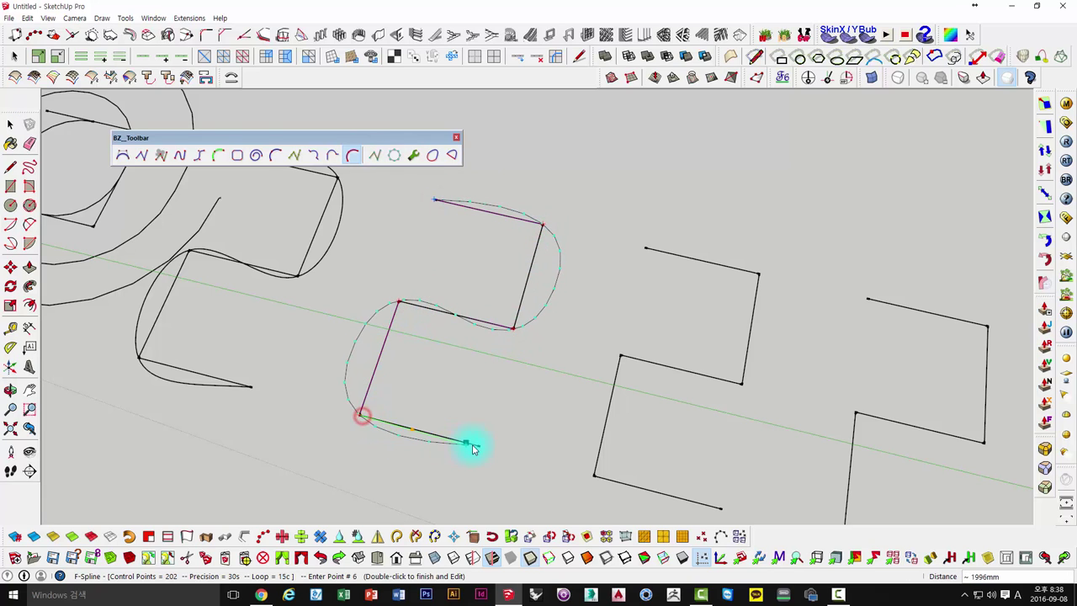
pyautogui.doubleClick(478, 445)
pyautogui.moveTo(474, 438)
pyautogui.mouseDown(button='middle')
pyautogui.moveTo(486, 384)
pyautogui.moveTo(470, 289)
pyautogui.mouseUp(button='middle')
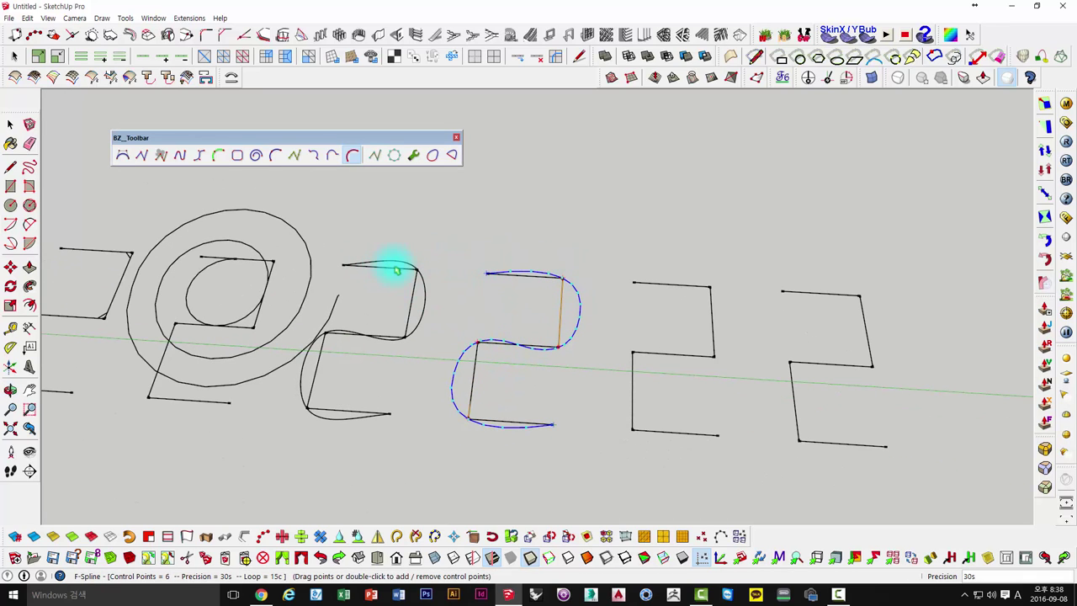
pyautogui.moveTo(383, 273)
pyautogui.mouseDown(button='middle')
pyautogui.moveTo(481, 276)
pyautogui.moveTo(494, 244)
pyautogui.mouseUp(button='middle')
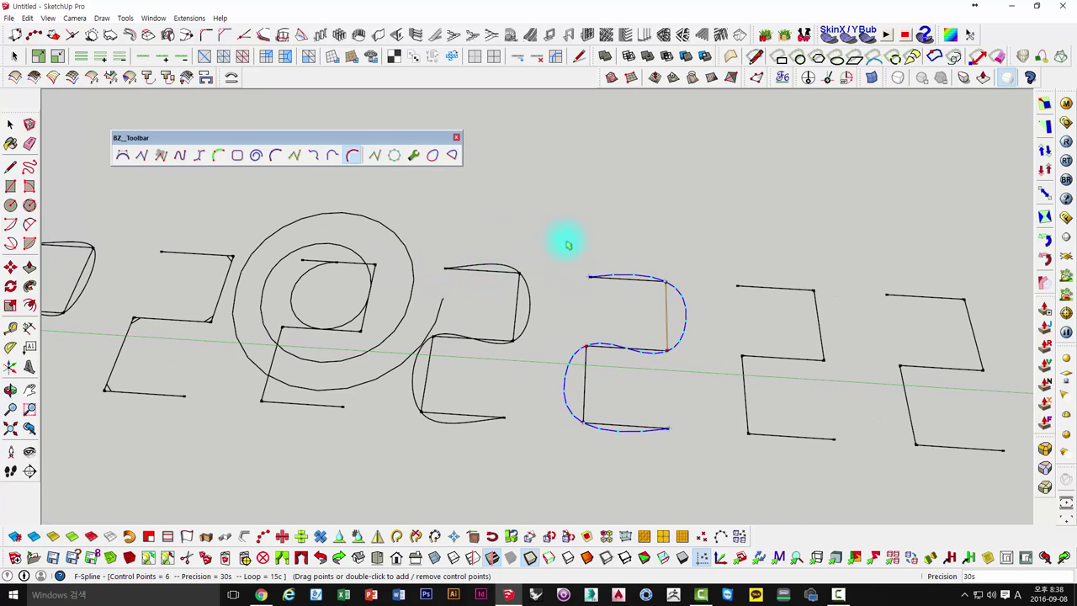
pyautogui.moveTo(568, 245)
pyautogui.mouseDown(button='middle')
pyautogui.moveTo(577, 303)
pyautogui.moveTo(577, 241)
pyautogui.moveTo(638, 216)
pyautogui.mouseUp(button='middle')
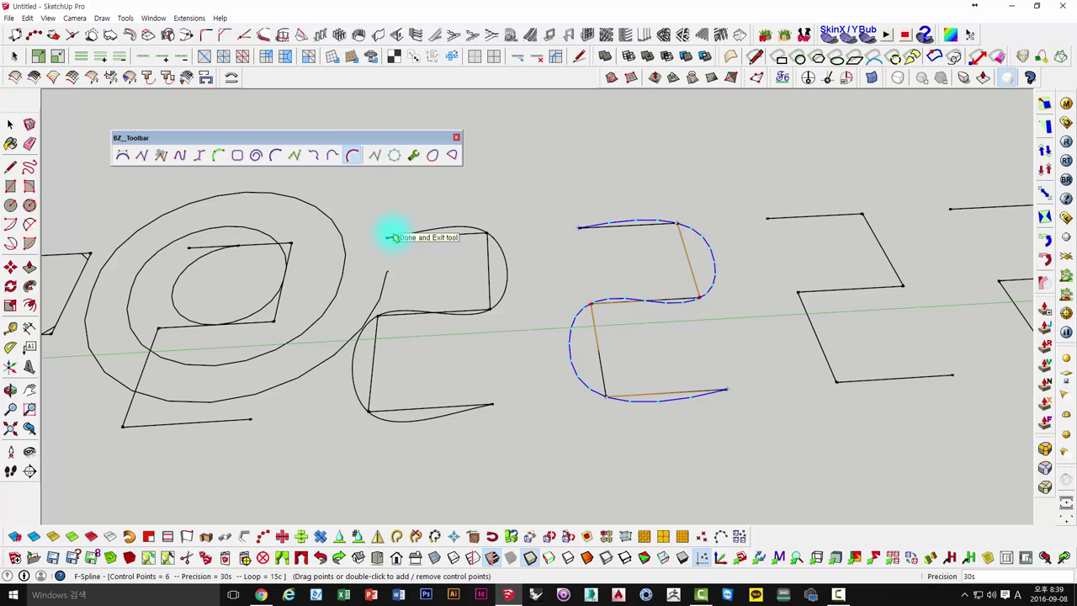
# Step: Nudge the blue Z spline's first control point slightly, then orbit to check the reshaped curve
pyautogui.moveTo(399, 231)
pyautogui.mouseDown(button='middle')
pyautogui.moveTo(444, 279)
pyautogui.moveTo(518, 236)
pyautogui.mouseUp(button='middle')
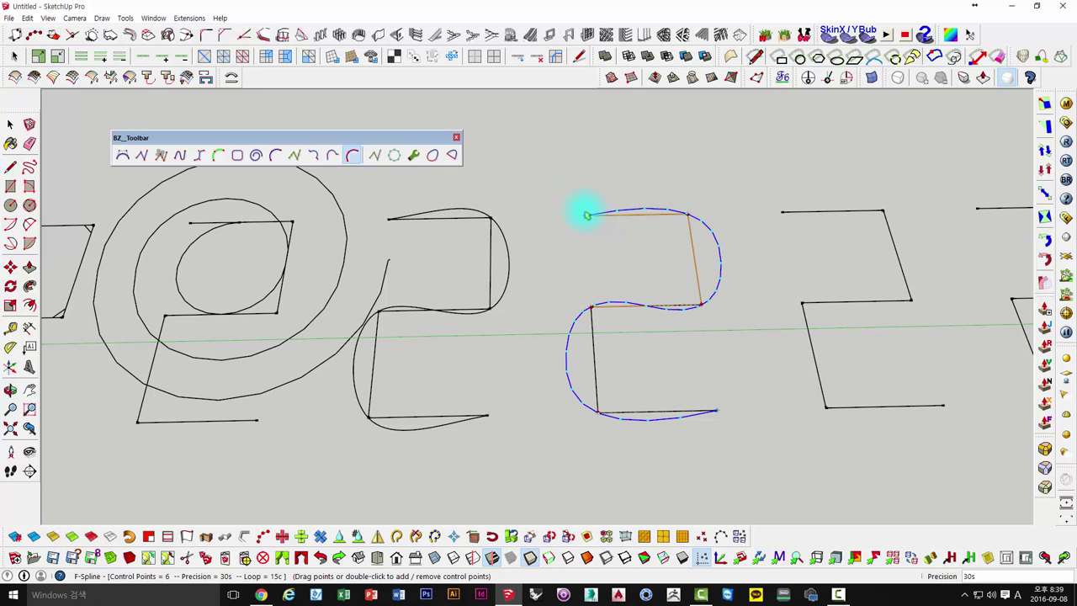
pyautogui.moveTo(584, 217); pyautogui.dragTo(580, 220)
pyautogui.moveTo(578, 221); pyautogui.dragTo(570, 193, button='middle')
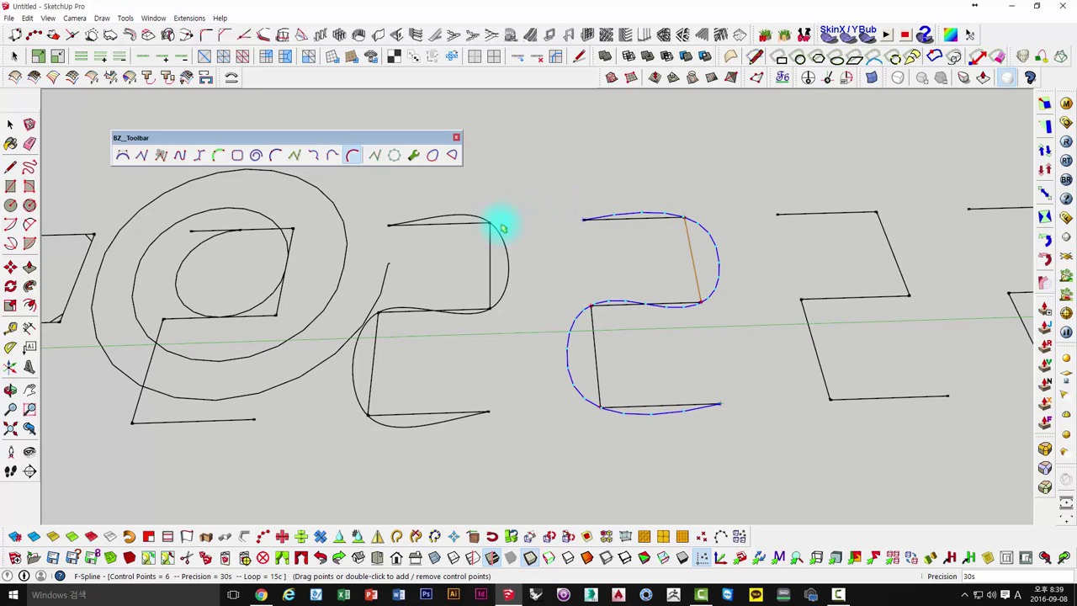
pyautogui.scroll(-1, 473, 204)
# Step: Finish the spline edit, then zoom and orbit until the blue Z spline sits near the view's centre
pyautogui.press('space')
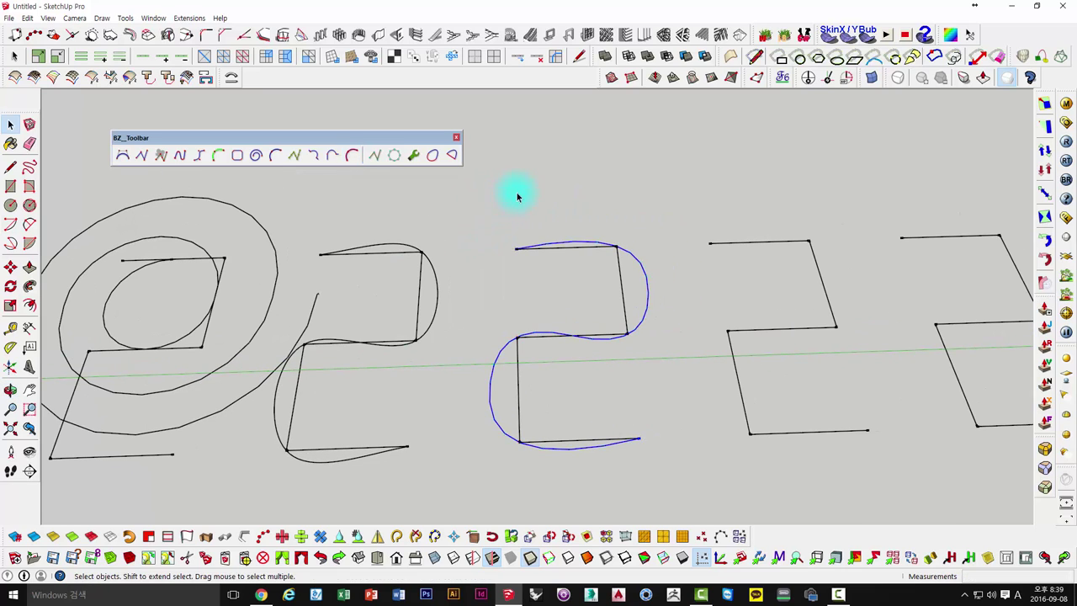
pyautogui.scroll(-1, 517, 195)
pyautogui.scroll(1, 520, 192)
pyautogui.scroll(1, 550, 279)
pyautogui.scroll(1, 550, 241)
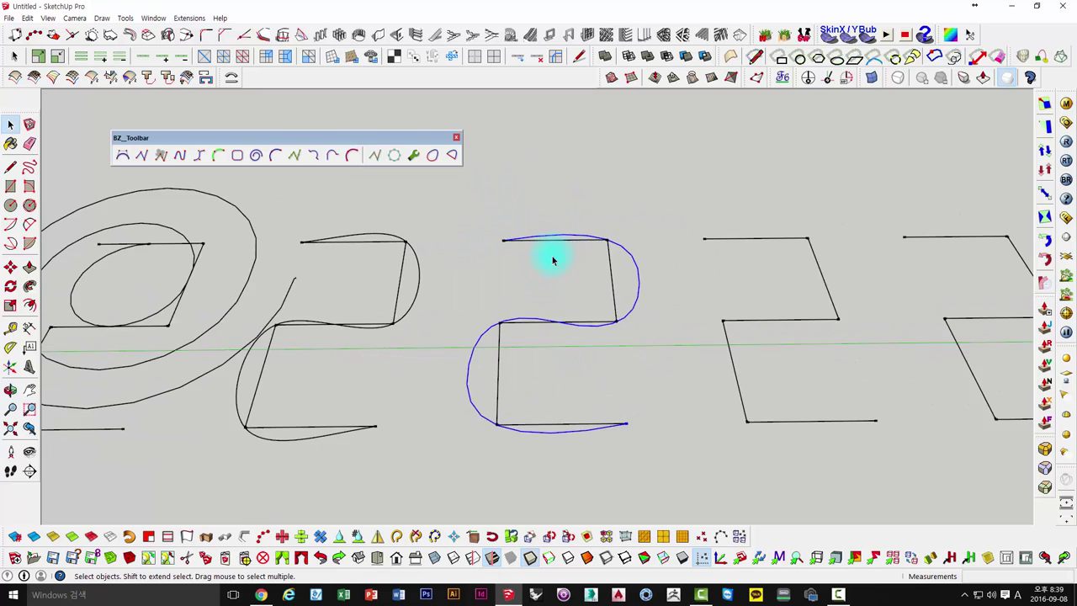
pyautogui.scroll(1, 550, 258)
pyautogui.scroll(-1, 644, 254)
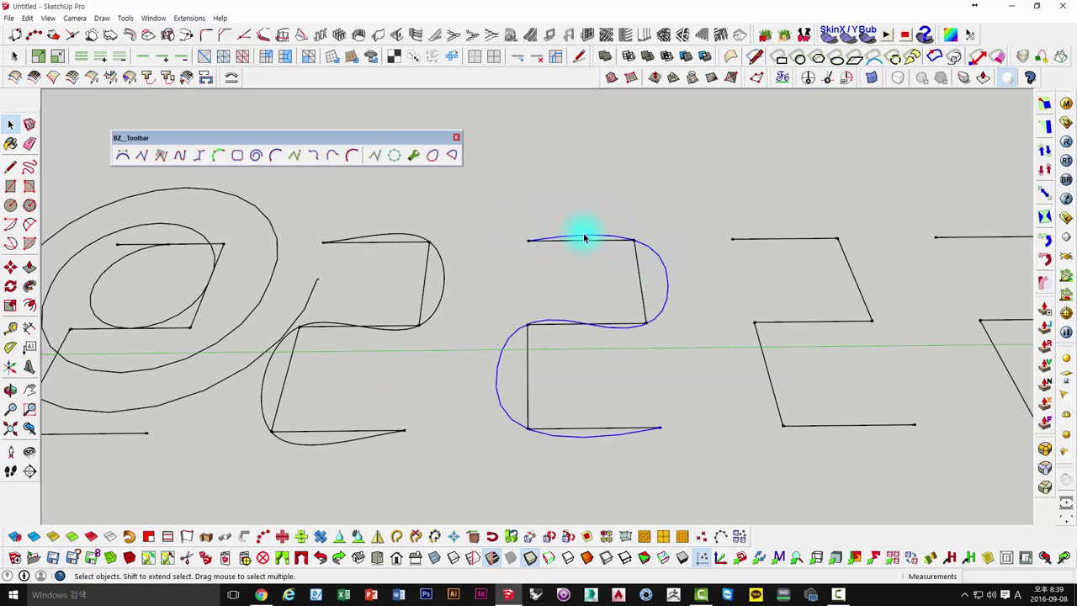
pyautogui.scroll(-2, 360, 302)
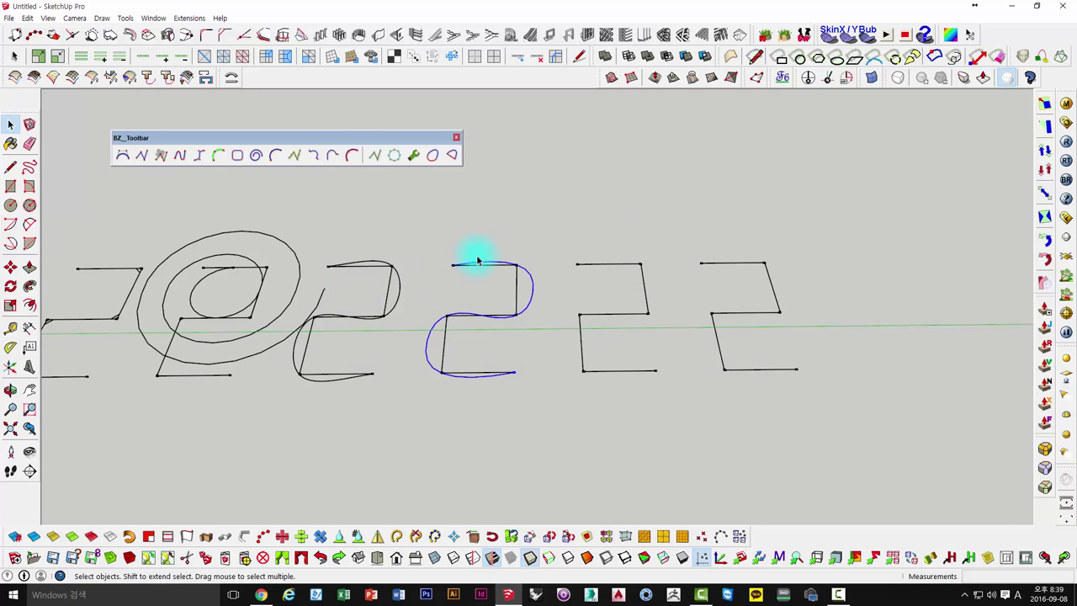
pyautogui.scroll(2, 477, 261)
pyautogui.moveTo(460, 282)
pyautogui.mouseDown(button='middle')
pyautogui.moveTo(524, 240)
pyautogui.moveTo(545, 250)
pyautogui.moveTo(560, 331)
pyautogui.moveTo(525, 305)
pyautogui.moveTo(571, 229)
pyautogui.moveTo(681, 280)
pyautogui.moveTo(558, 224)
pyautogui.moveTo(666, 228)
pyautogui.mouseUp(button='middle')
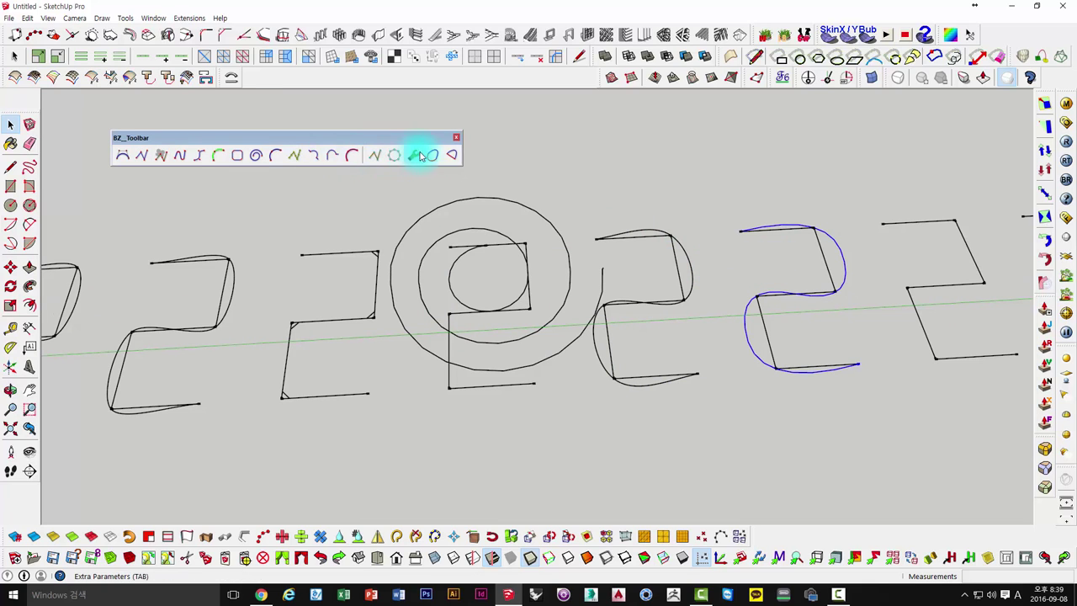
pyautogui.moveTo(684, 187); pyautogui.dragTo(577, 192, button='middle')
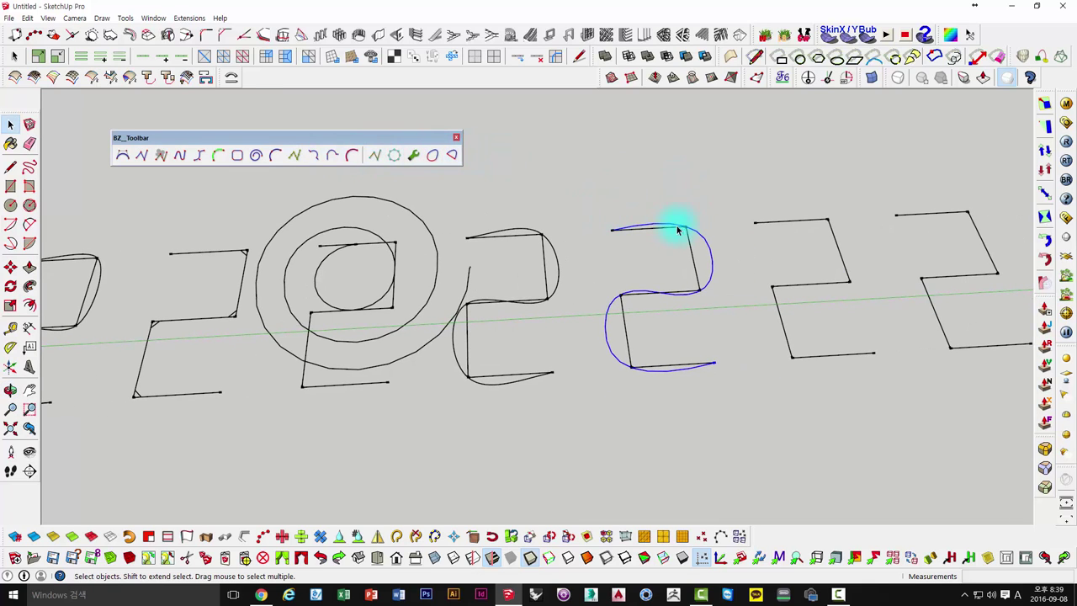
# Step: Reopen the blue spline with F-Spline and apply Close loop nicely to it
pyautogui.click(374, 154)
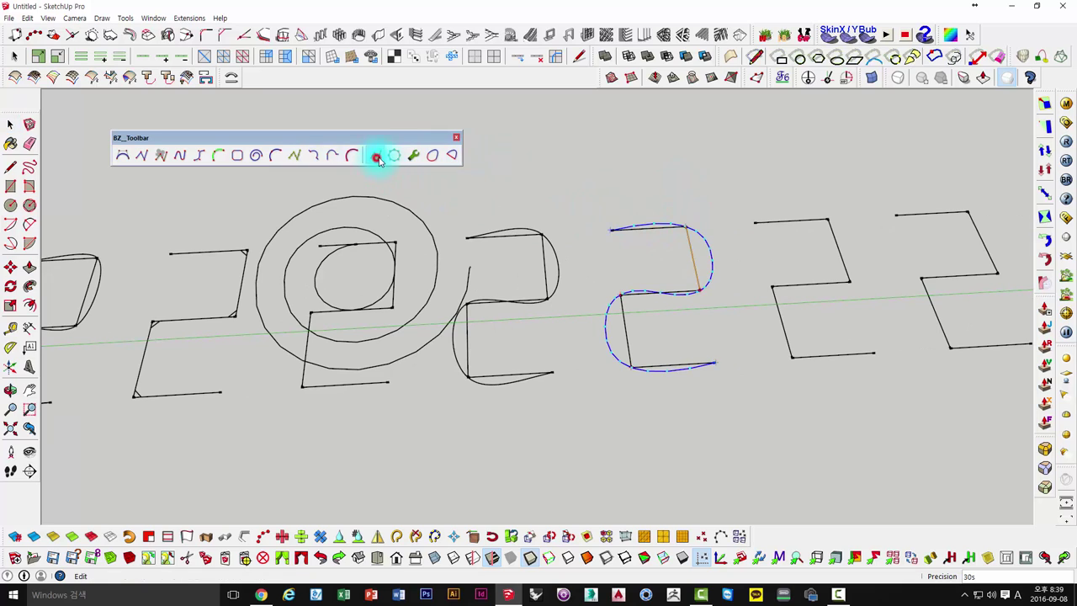
pyautogui.rightClick(624, 230)
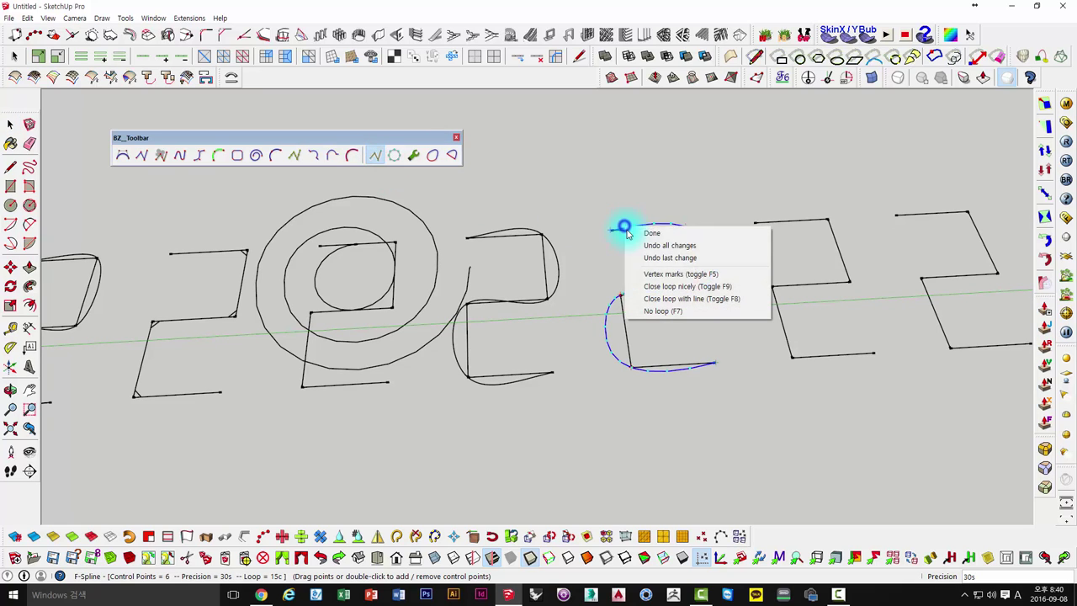
pyautogui.click(663, 287)
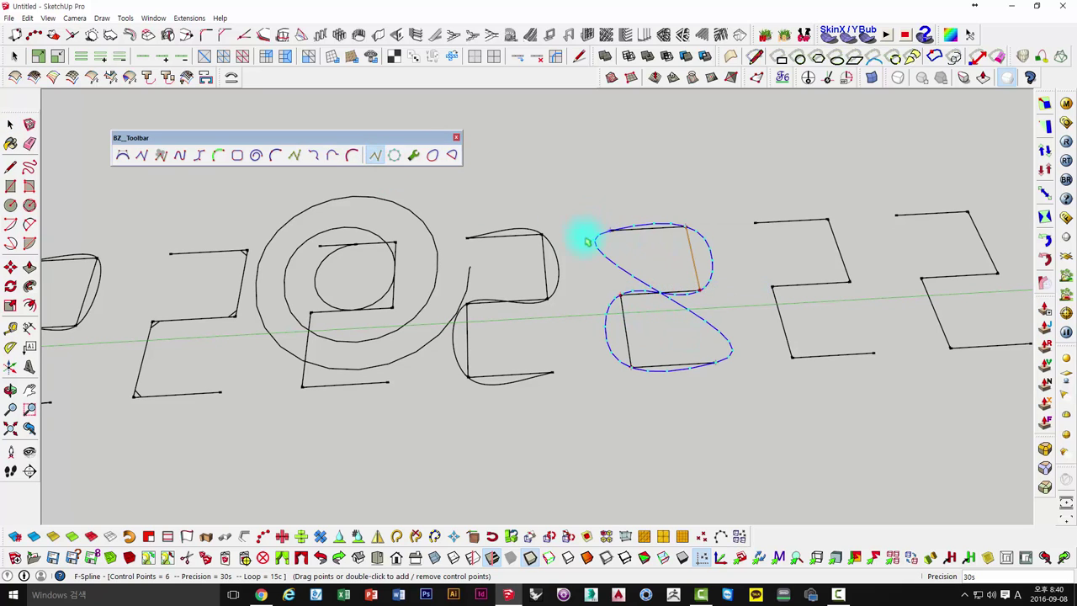
# Step: Exit the spline tool and pan down to leave free space above the row
pyautogui.keyDown('shift'); pyautogui.moveTo(595, 211); pyautogui.dragTo(621, 270, button='middle'); pyautogui.keyUp('shift')
pyautogui.press('space')
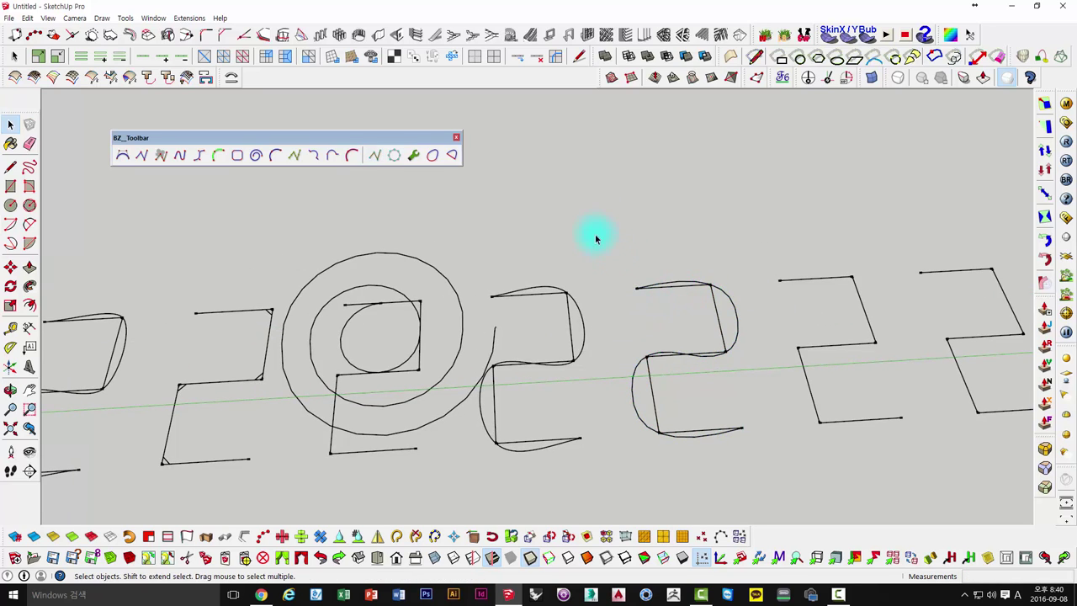
pyautogui.keyDown('shift'); pyautogui.moveTo(493, 230); pyautogui.dragTo(481, 295, button='middle'); pyautogui.keyUp('shift')
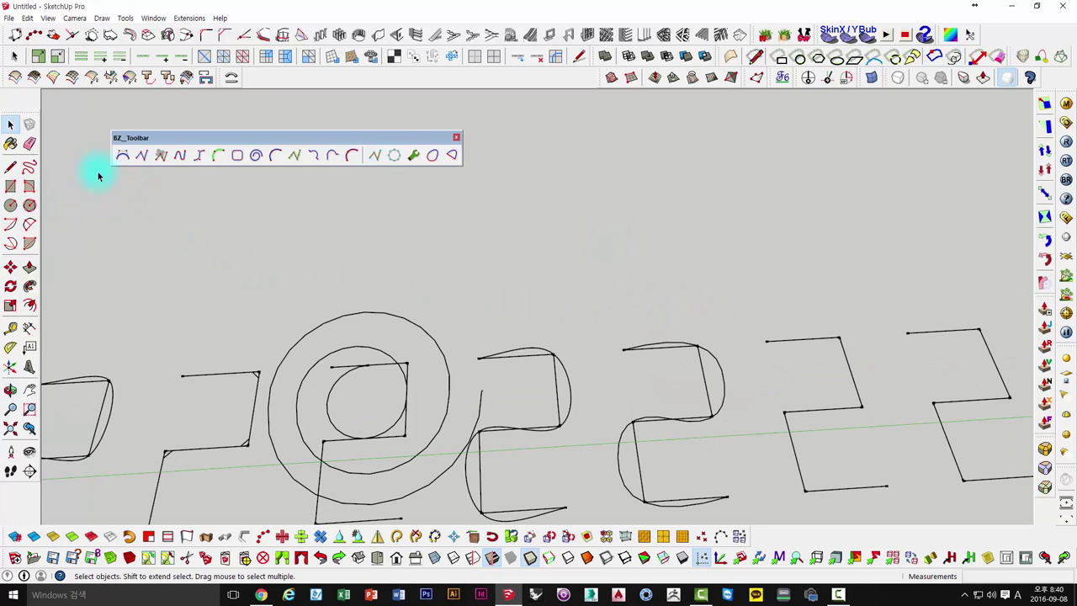
# Step: Draw a four-point F-Spline above the row and close it nicely into a filled rounded-triangle face
pyautogui.click(351, 155)
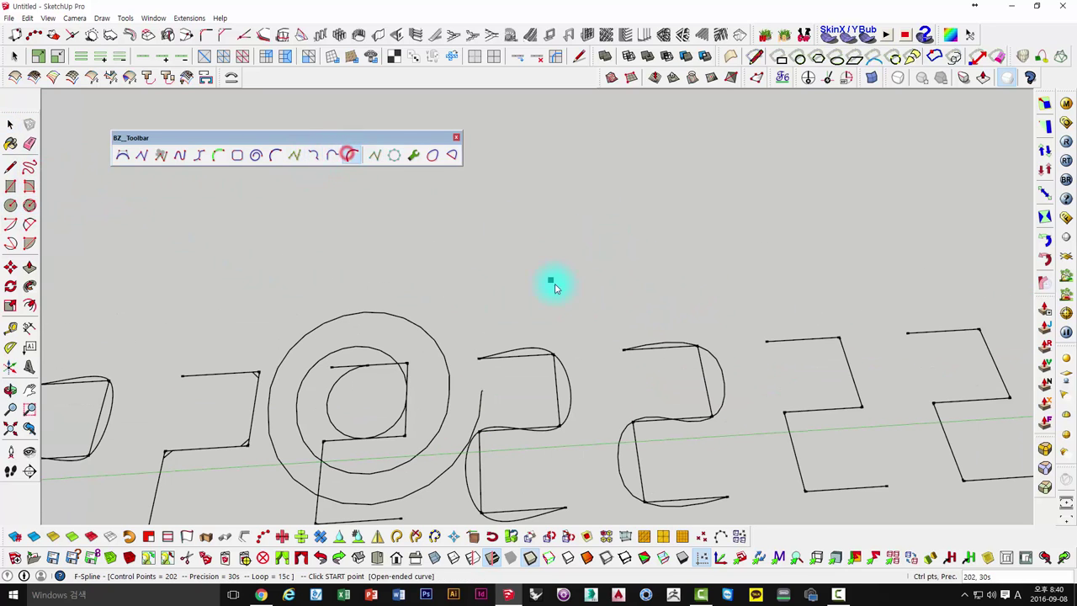
pyautogui.click(567, 288)
pyautogui.click(591, 135)
pyautogui.click(851, 218)
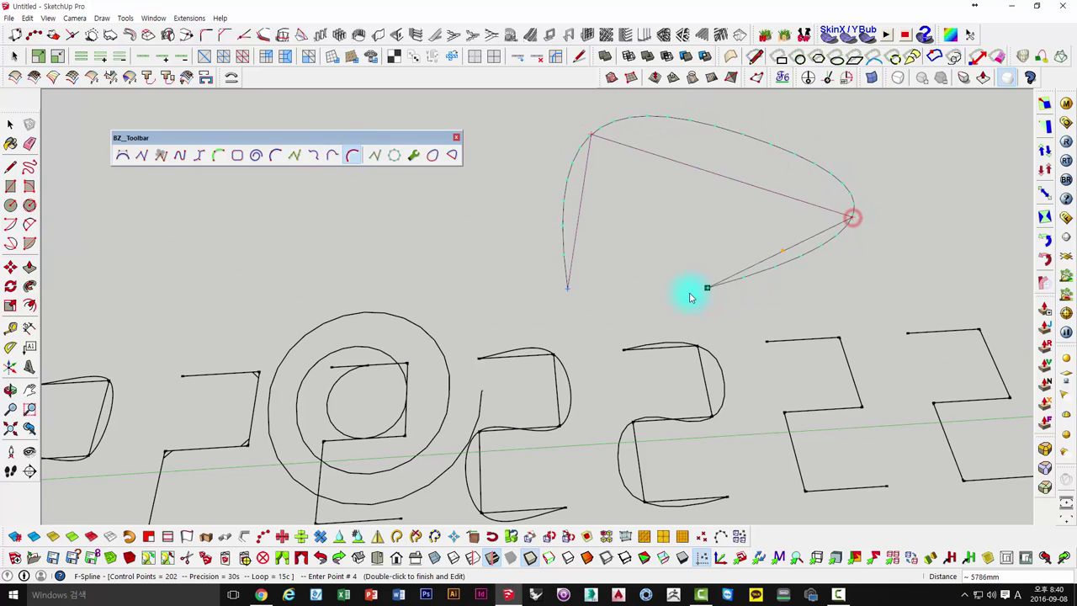
pyautogui.doubleClick(694, 291)
pyautogui.rightClick(699, 291)
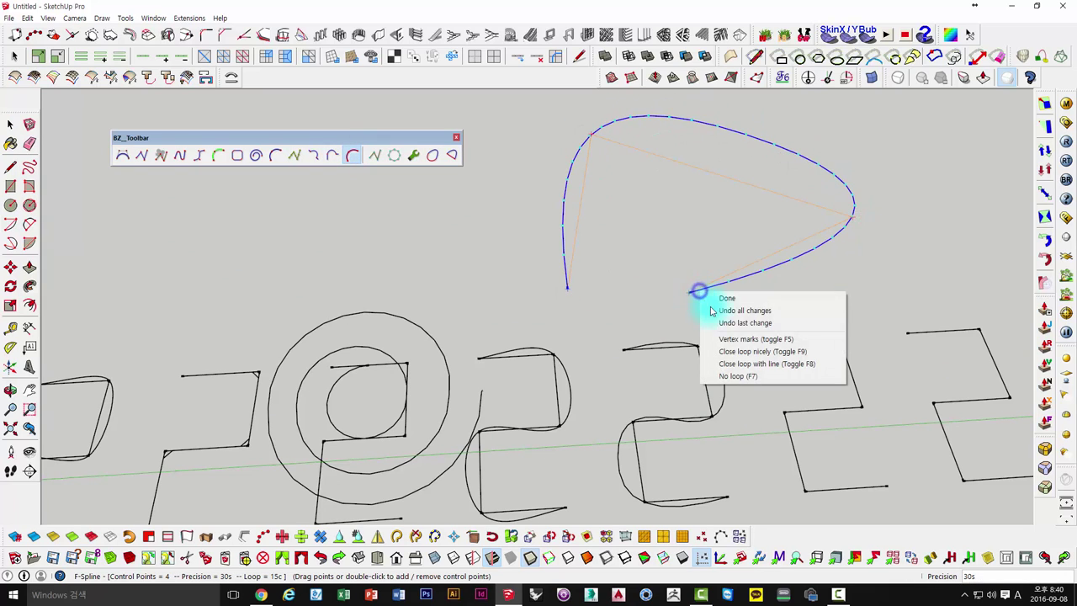
pyautogui.click(736, 353)
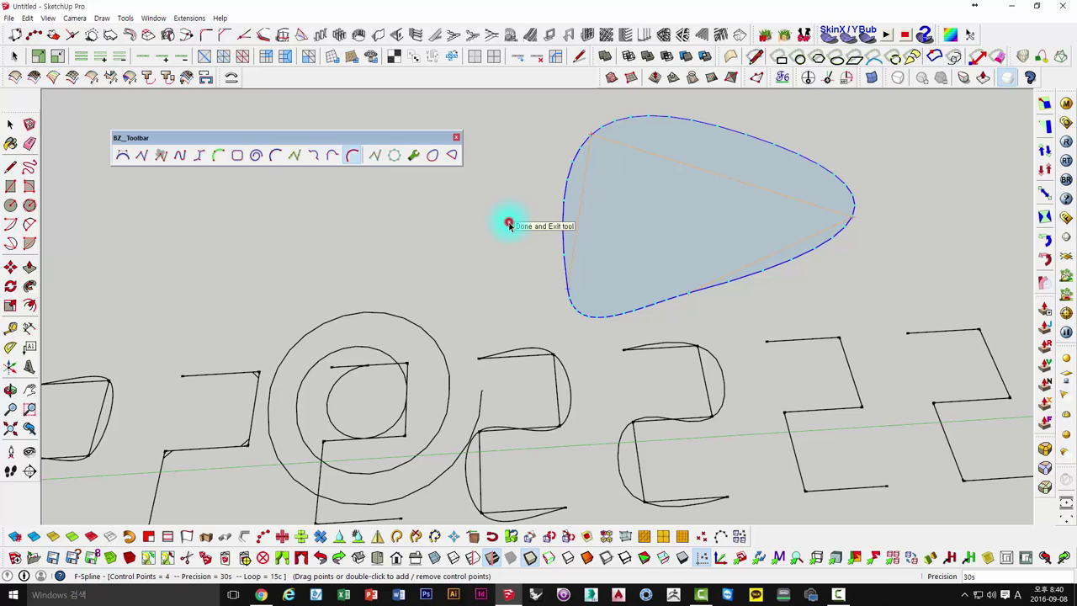
pyautogui.click(508, 224)
# Step: Orbit and zoom to frame the full row of Z-spline variants with the triangular loop above
pyautogui.moveTo(449, 224)
pyautogui.mouseDown(button='middle')
pyautogui.moveTo(507, 216)
pyautogui.moveTo(601, 298)
pyautogui.moveTo(751, 188)
pyautogui.moveTo(620, 204)
pyautogui.moveTo(620, 277)
pyautogui.mouseUp(button='middle')
pyautogui.scroll(3, 553, 281)
pyautogui.scroll(-5, 751, 183)
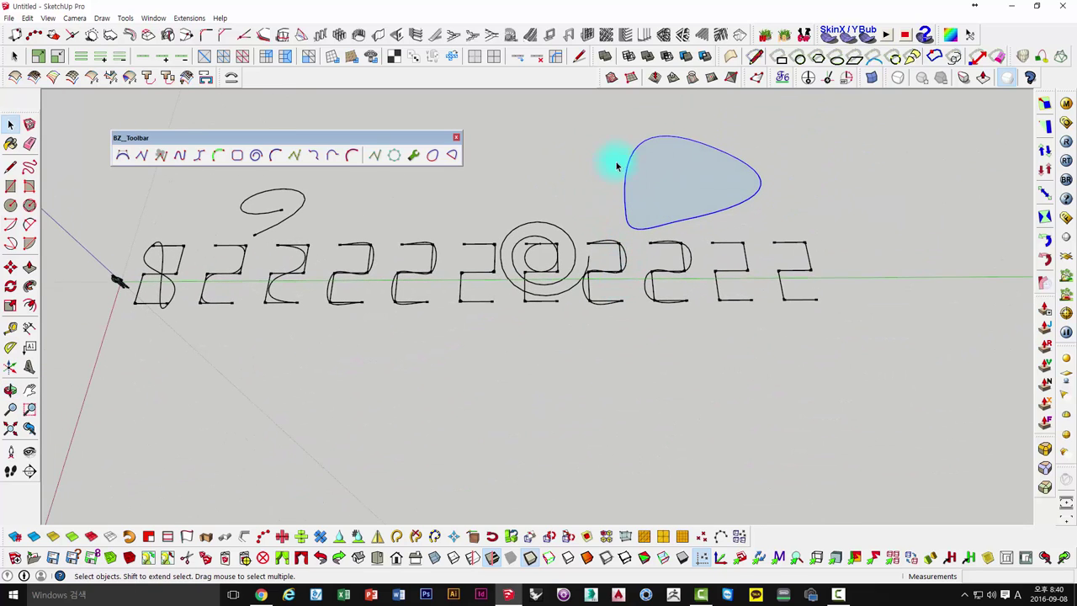
pyautogui.moveTo(616, 166); pyautogui.dragTo(891, 330, button='middle')
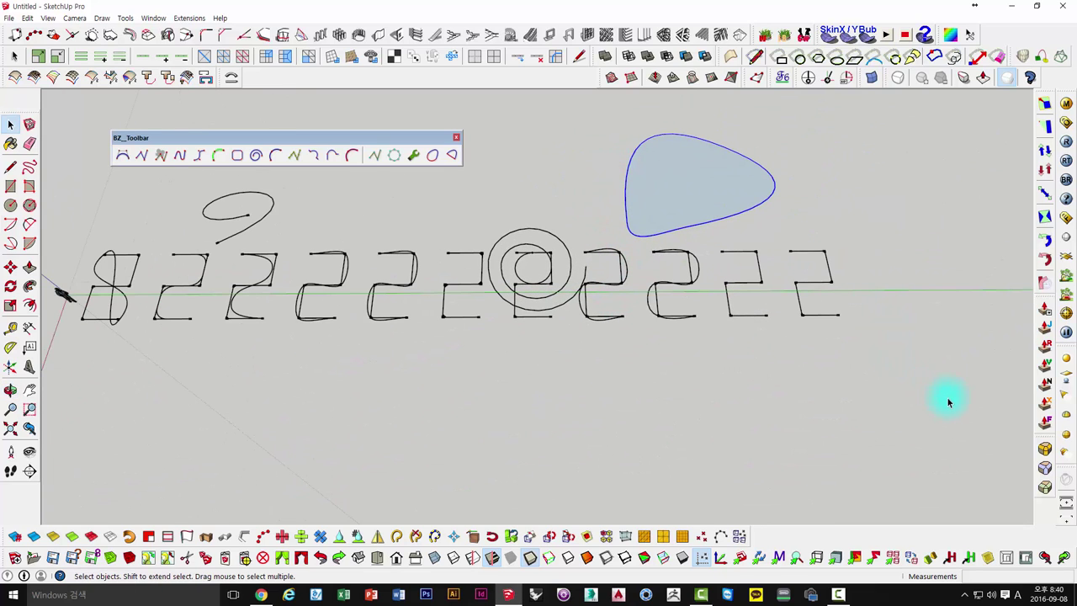